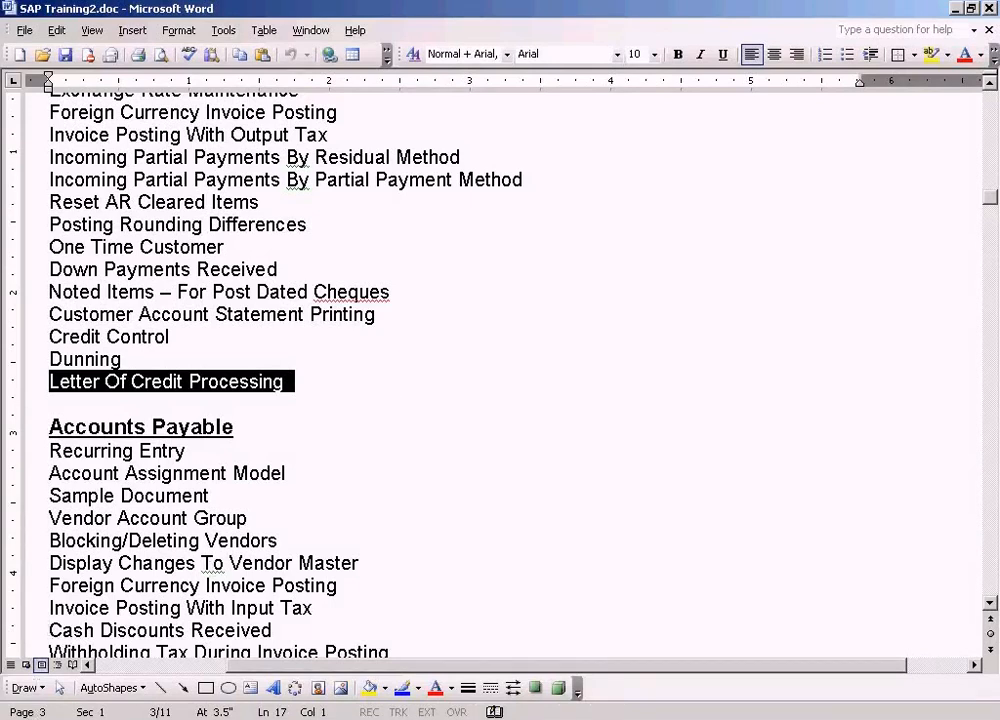
# Switch from the Word document to a new blank Paint canvas
pyautogui.click(28, 719)
pyautogui.moveTo(124, 514)
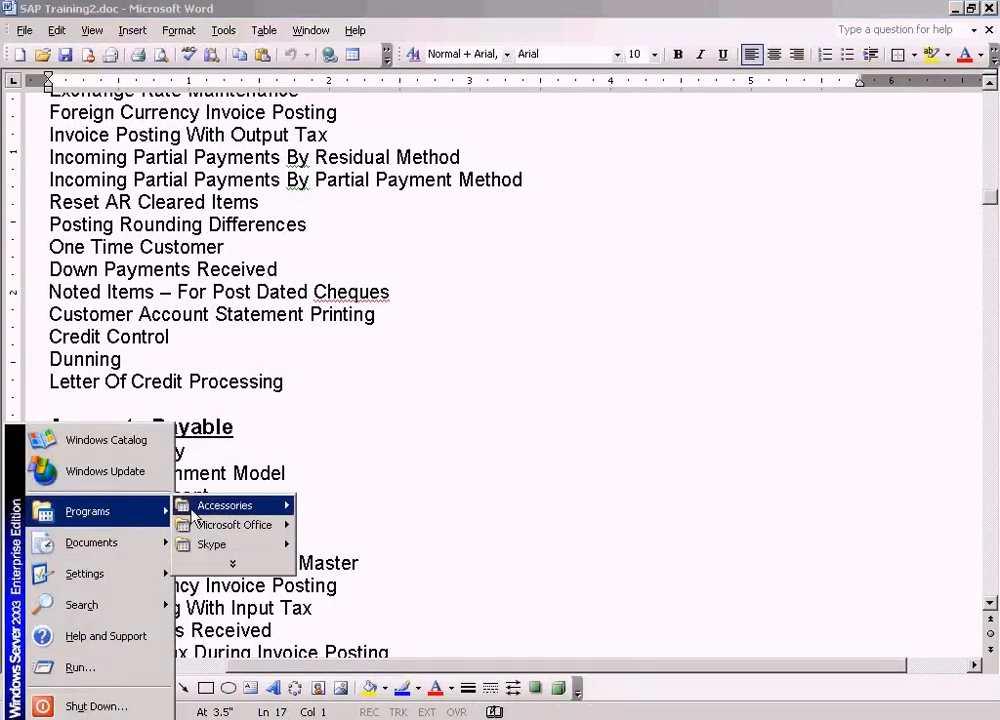
pyautogui.moveTo(195, 514)
pyautogui.click(322, 561)
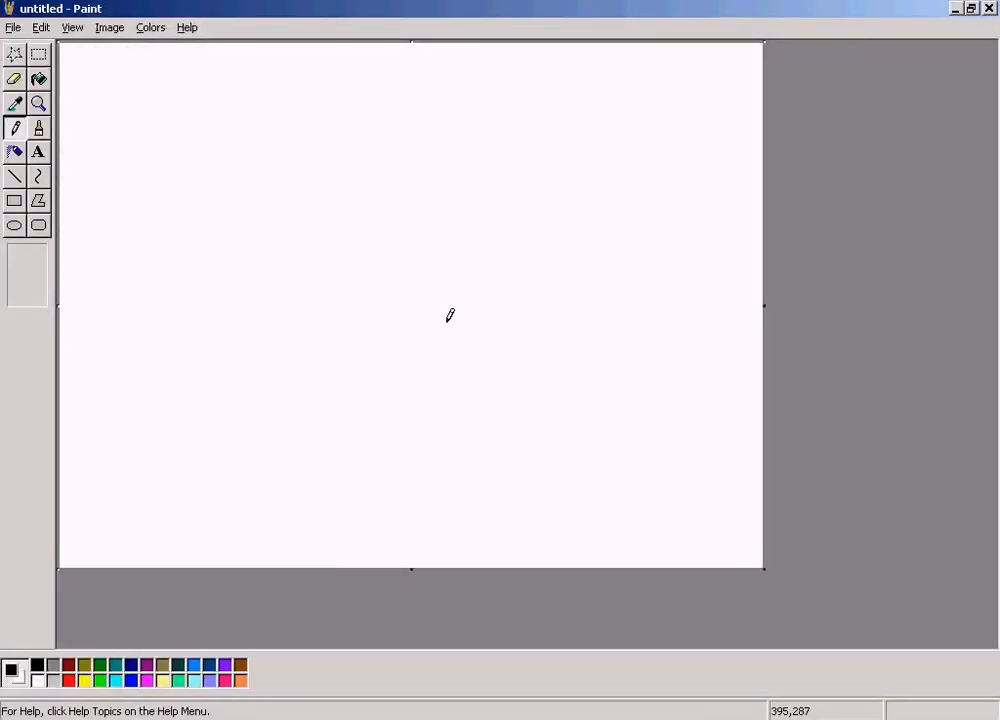
# Add the red underlined title "Letter Of Credit" along the canvas's upper edge in a text box about 251 by 38 pixels
pyautogui.click(38, 152)
pyautogui.moveTo(277, 60); pyautogui.dragTo(522, 98)
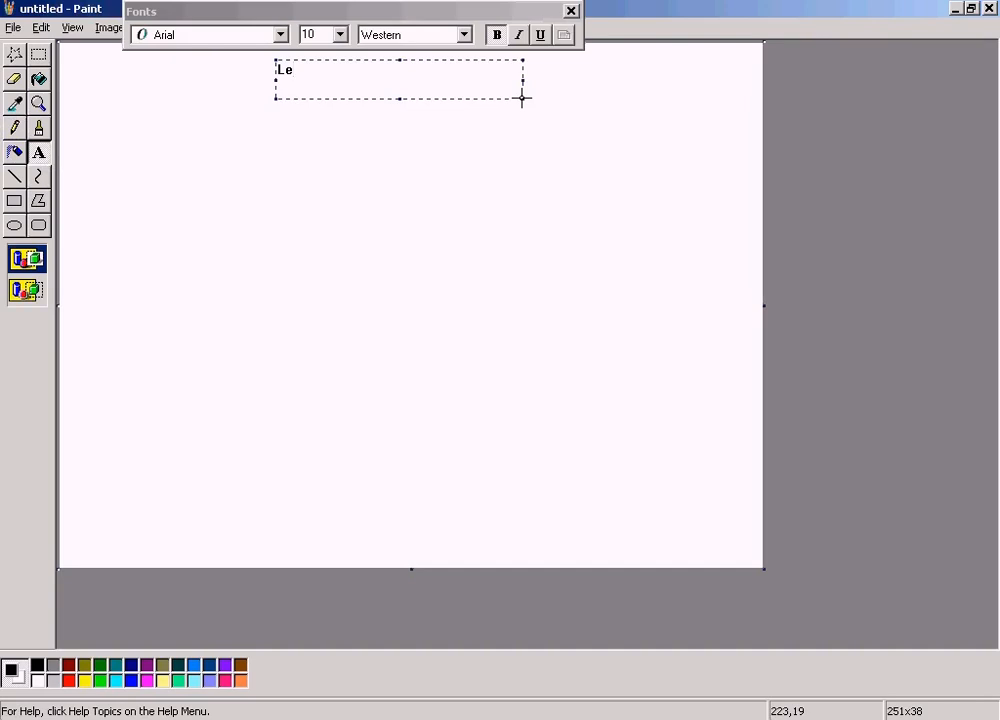
pyautogui.click(68, 681)
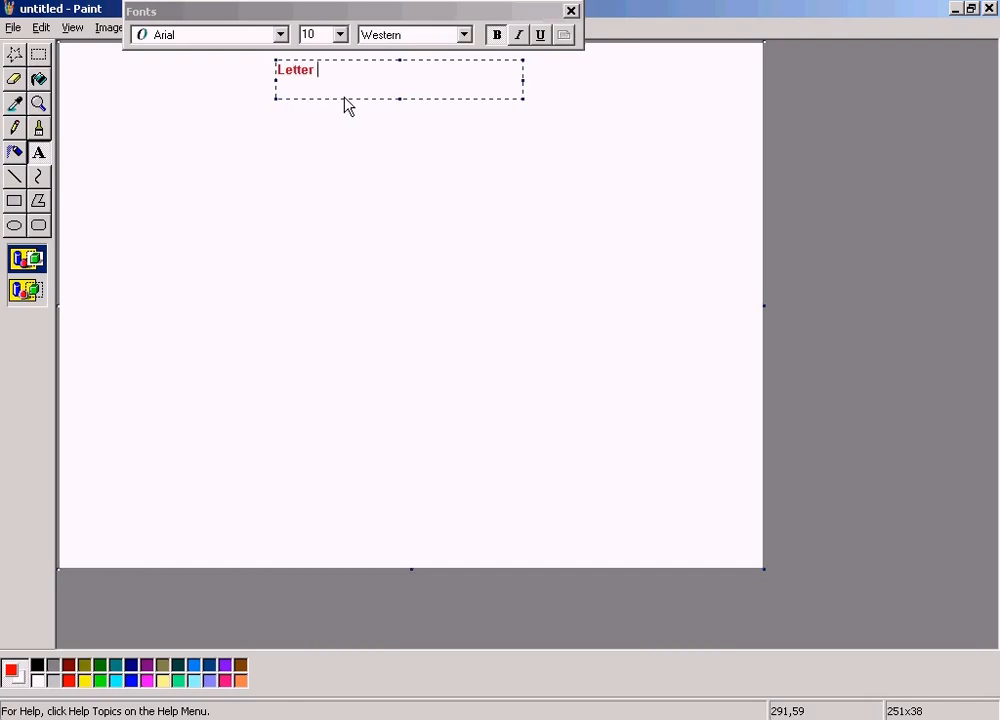
pyautogui.write('Of Credit')
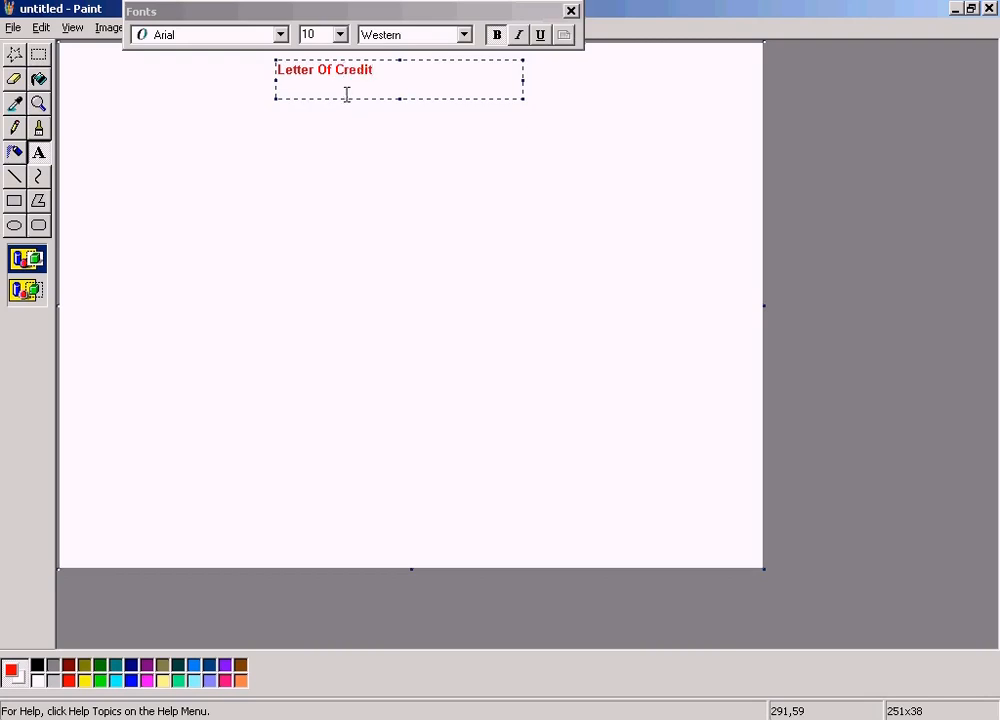
pyautogui.click(541, 36)
pyautogui.click(608, 93)
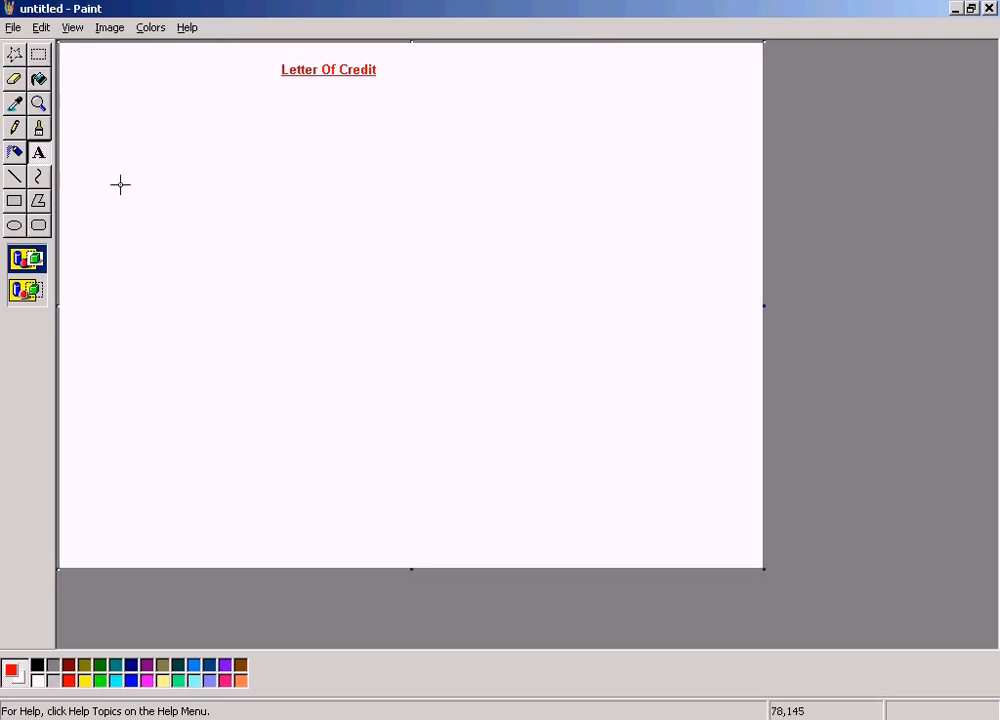
# Draw two large red outlined rectangles below the title, one on each side of the canvas
pyautogui.click(15, 203)
pyautogui.moveTo(82, 152)
pyautogui.mouseDown()
pyautogui.moveTo(246, 295)
pyautogui.moveTo(277, 373)
pyautogui.mouseUp()
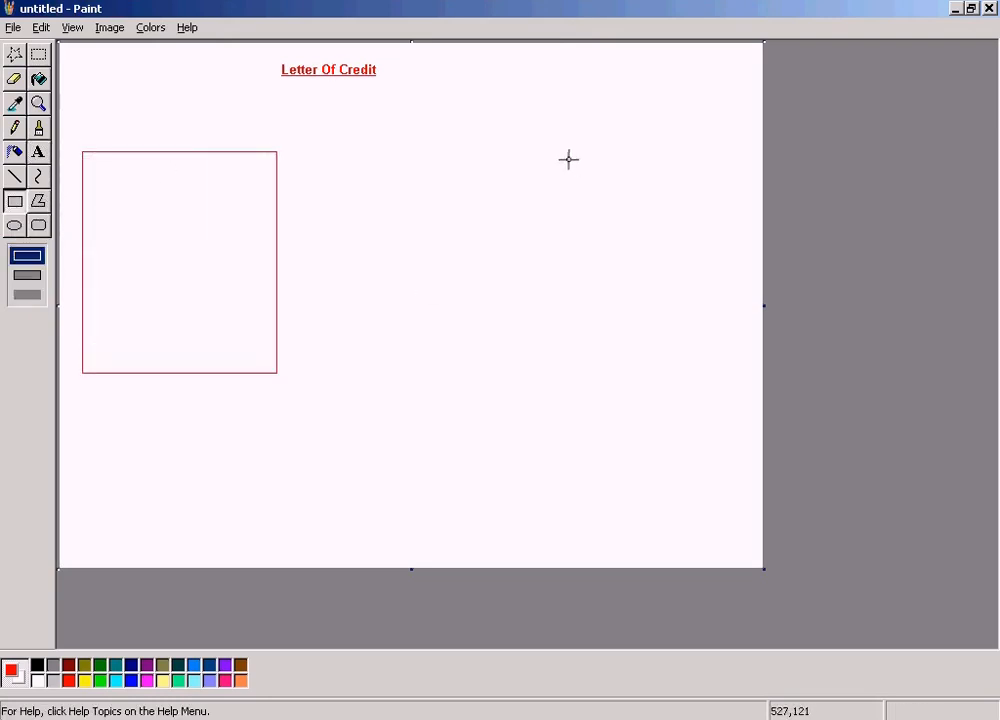
pyautogui.moveTo(498, 156); pyautogui.dragTo(710, 373)
# Add the underlined label "USA" above the left rectangle in a text box about 101 by 16 pixels
pyautogui.click(38, 153)
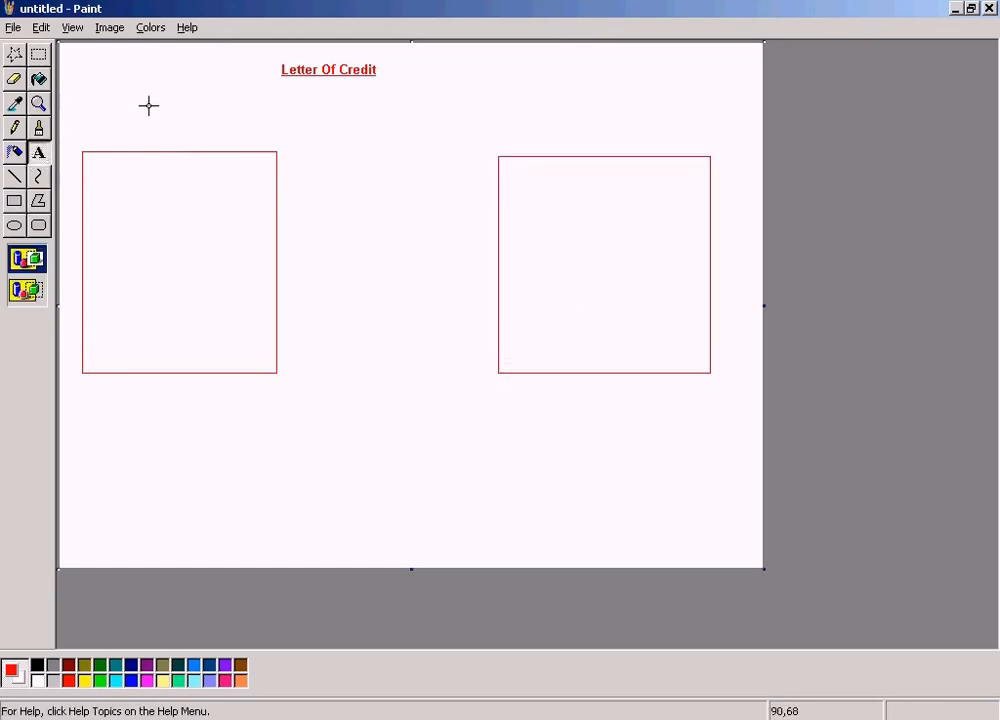
pyautogui.moveTo(128, 123); pyautogui.dragTo(226, 137)
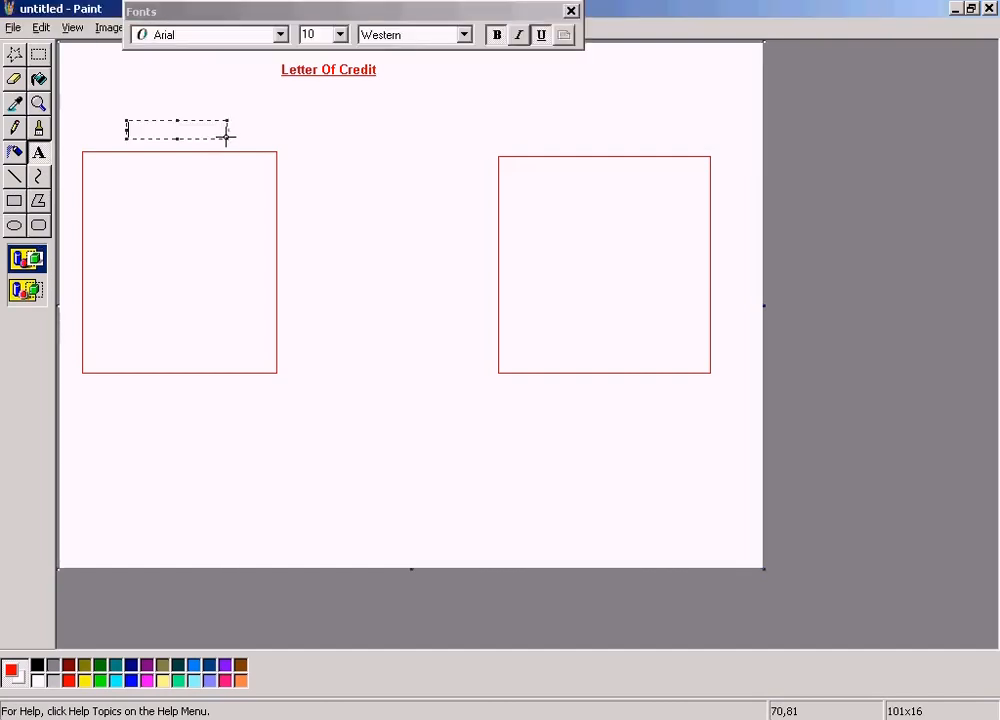
pyautogui.write('USA')
pyautogui.click(594, 125)
# Add the underlined label "GB" above the right rectangle in a text box about 103 by 21 pixels
pyautogui.moveTo(573, 126); pyautogui.dragTo(672, 145)
pyautogui.write('GB')
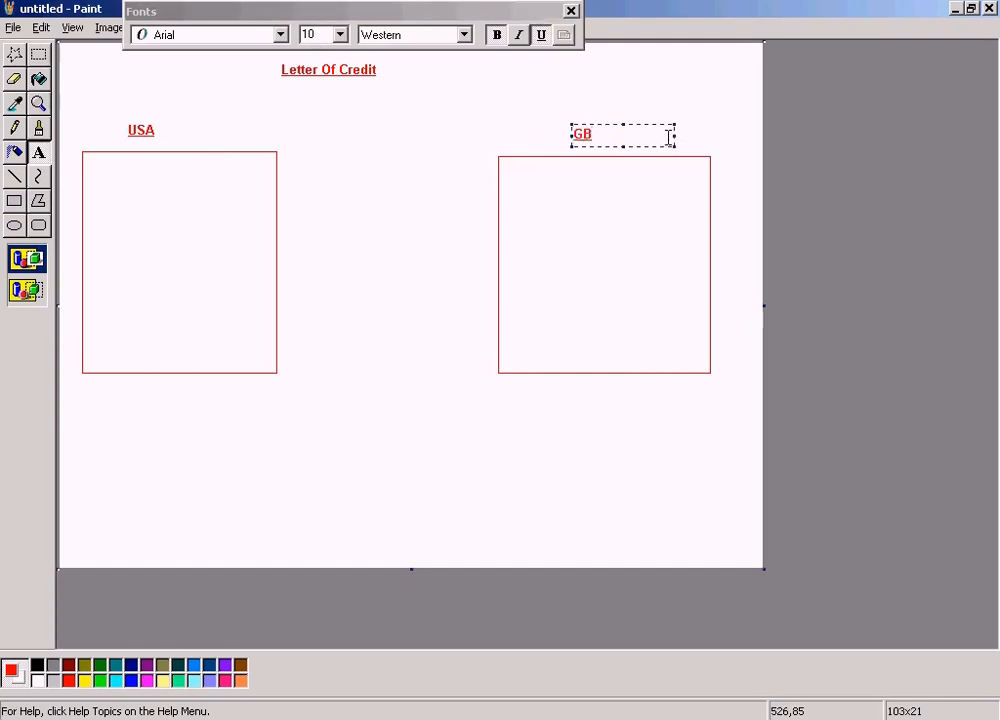
pyautogui.click(663, 87)
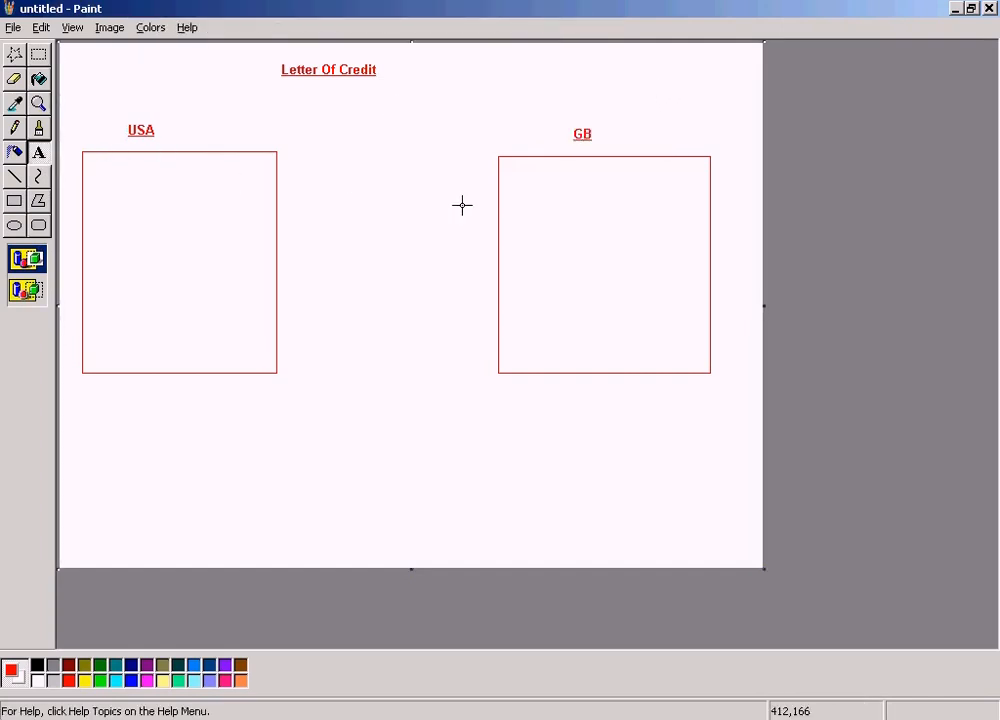
# Add the underlined text "Customer is in UK" inside the right rectangle in a text box about 90 by 65 pixels
pyautogui.moveTo(562, 218); pyautogui.dragTo(649, 281)
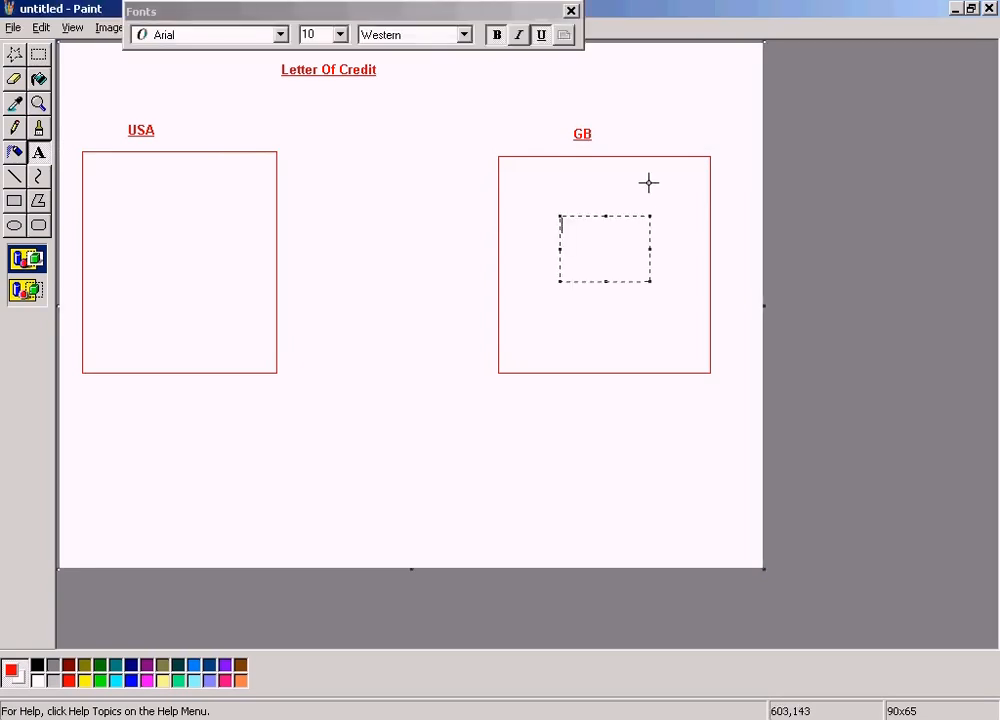
pyautogui.write('Customer is in UK')
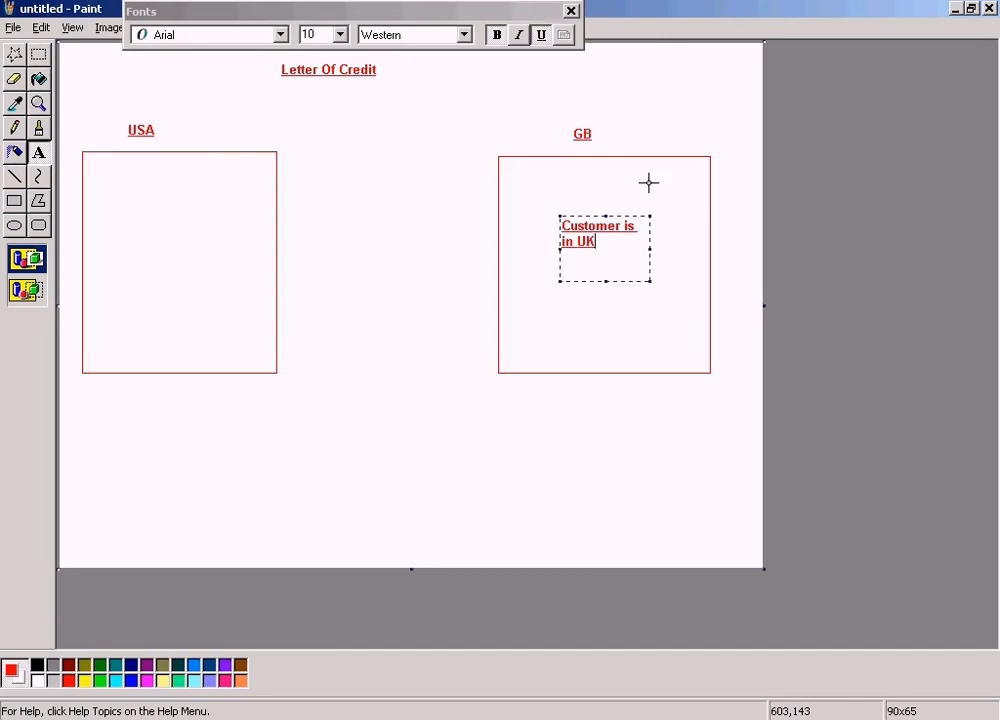
pyautogui.click(484, 111)
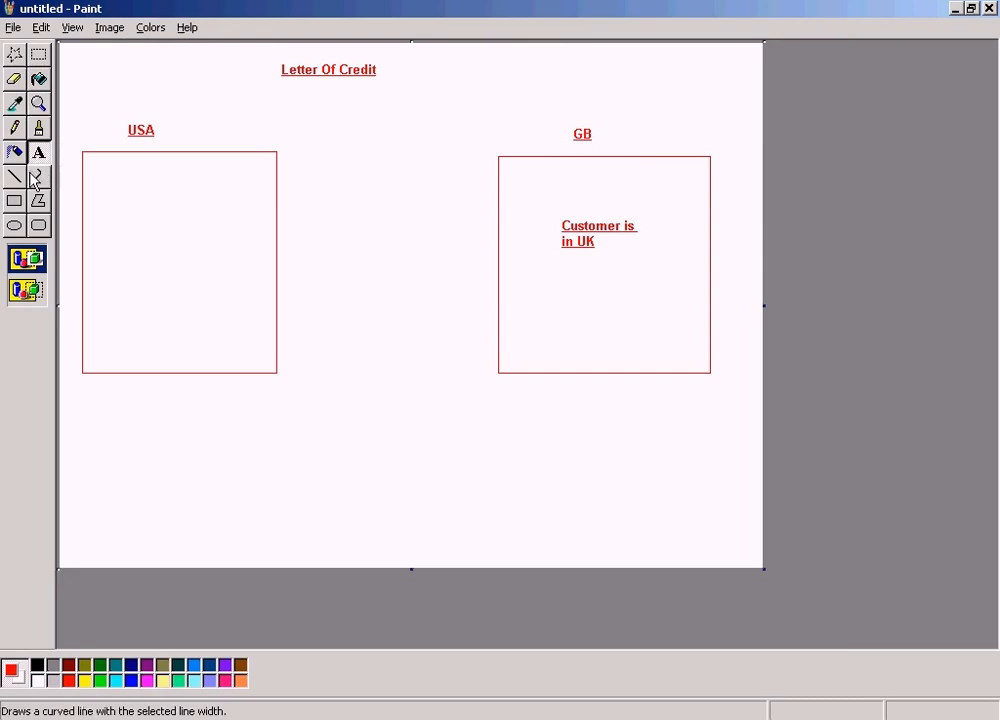
# Replace the GB label above the right rectangle with an underlined "UK", keeping its text box clear of the rectangle's edge
pyautogui.moveTo(565, 121); pyautogui.dragTo(628, 146)
pyautogui.write('UK')
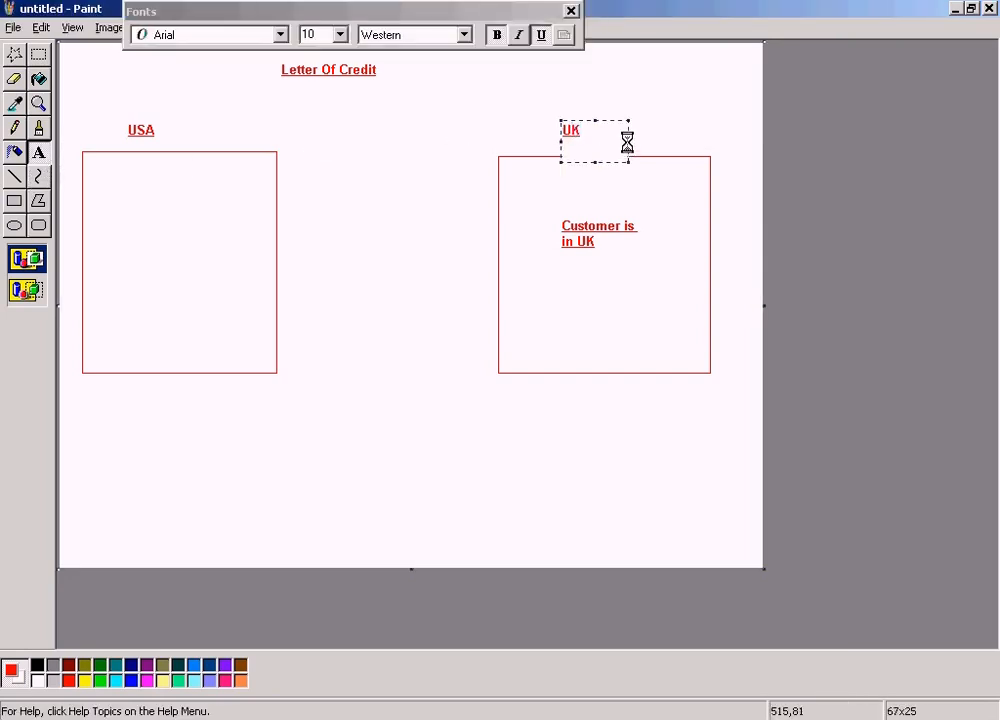
pyautogui.moveTo(596, 163); pyautogui.dragTo(593, 147)
pyautogui.click(491, 110)
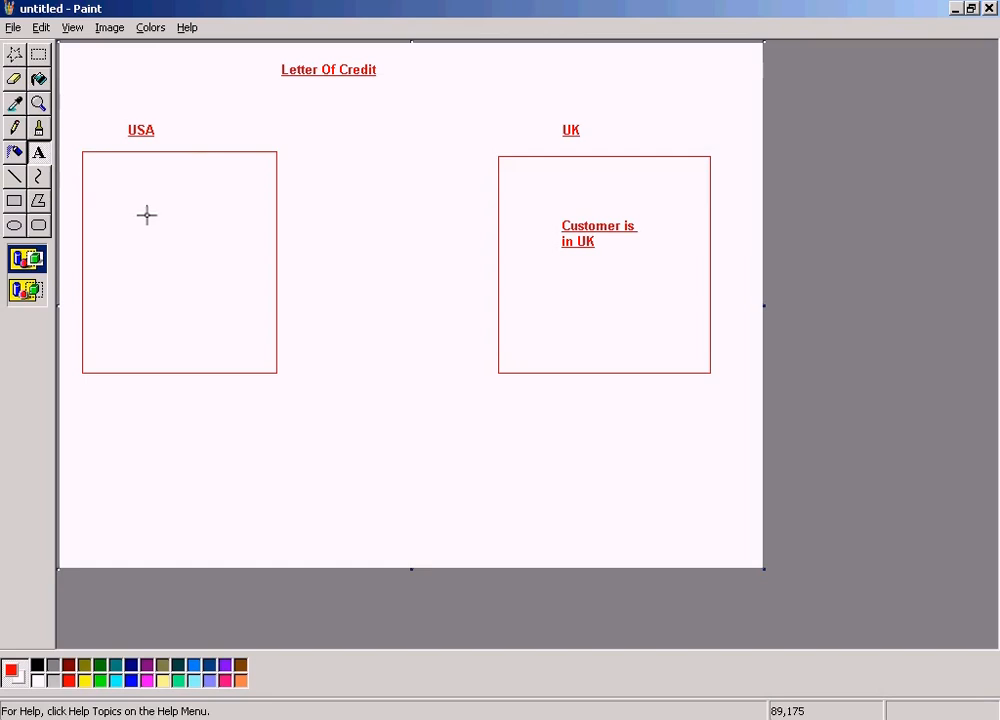
# Add the text "SUN company is in USA" without underline inside the USA rectangle, in a text box about 101 by 50 pixels
pyautogui.moveTo(126, 211); pyautogui.dragTo(225, 261)
pyautogui.write('SUN')
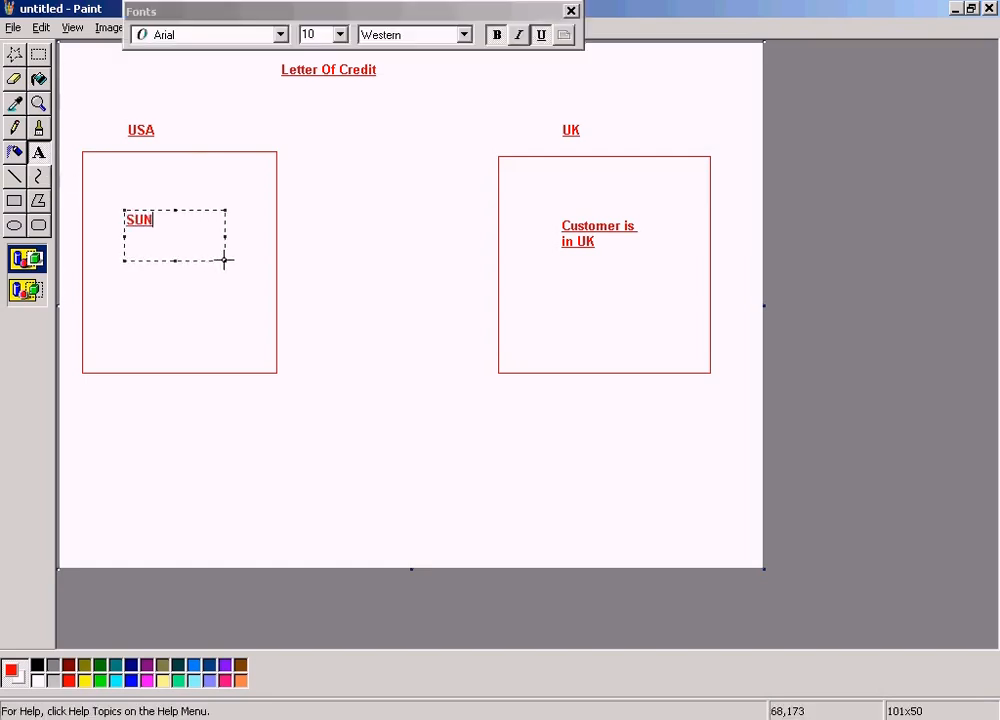
pyautogui.write(' company is ')
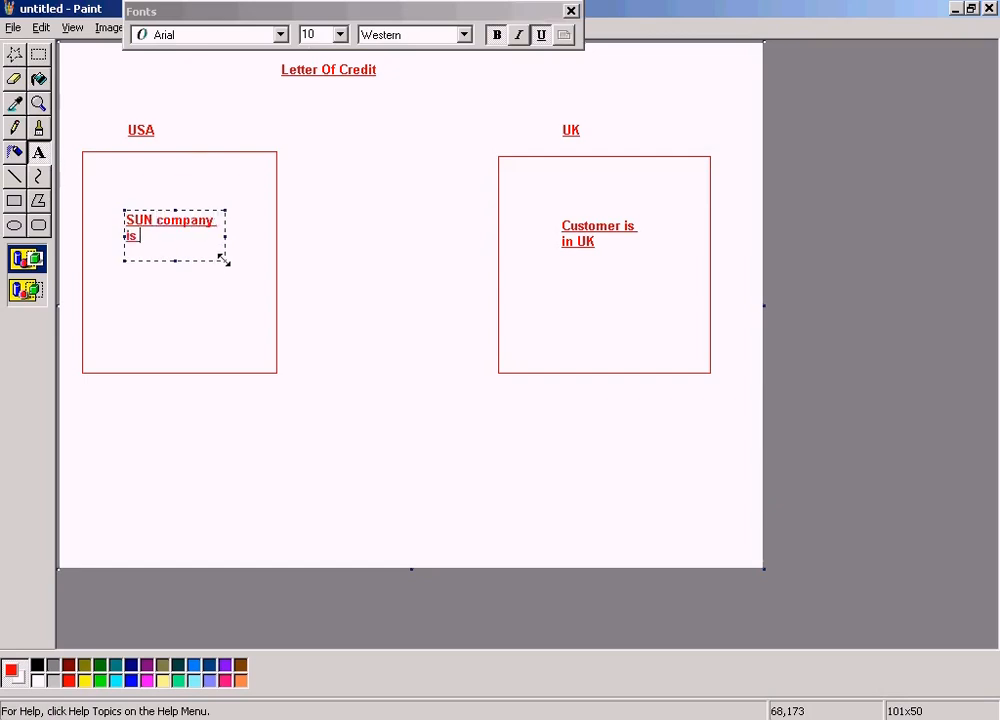
pyautogui.write('in USA')
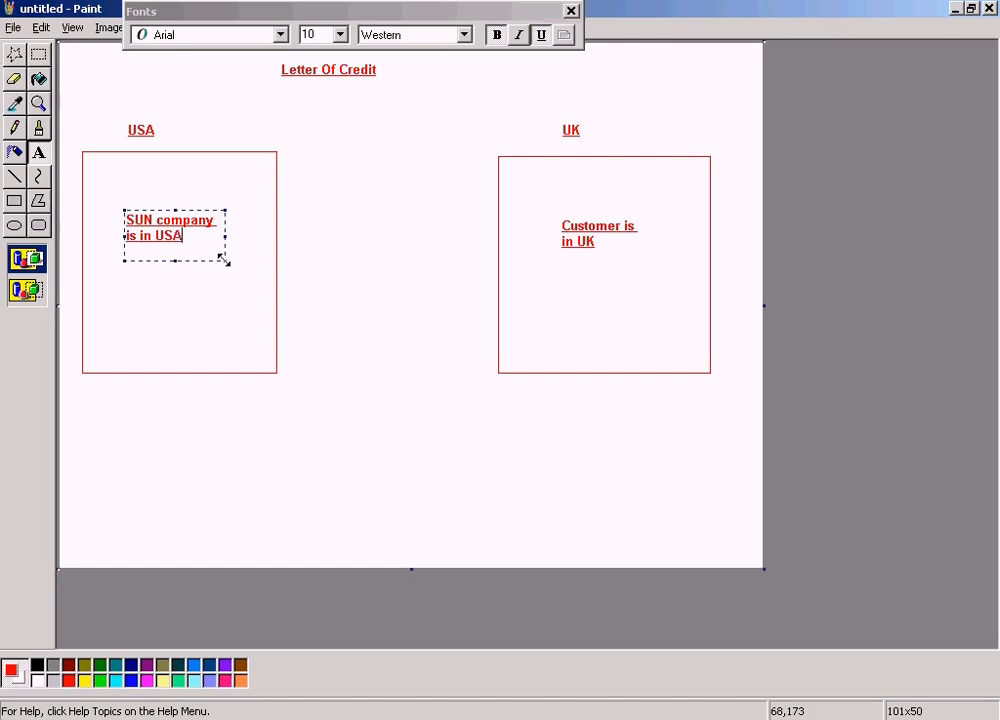
pyautogui.click(540, 35)
pyautogui.click(413, 192)
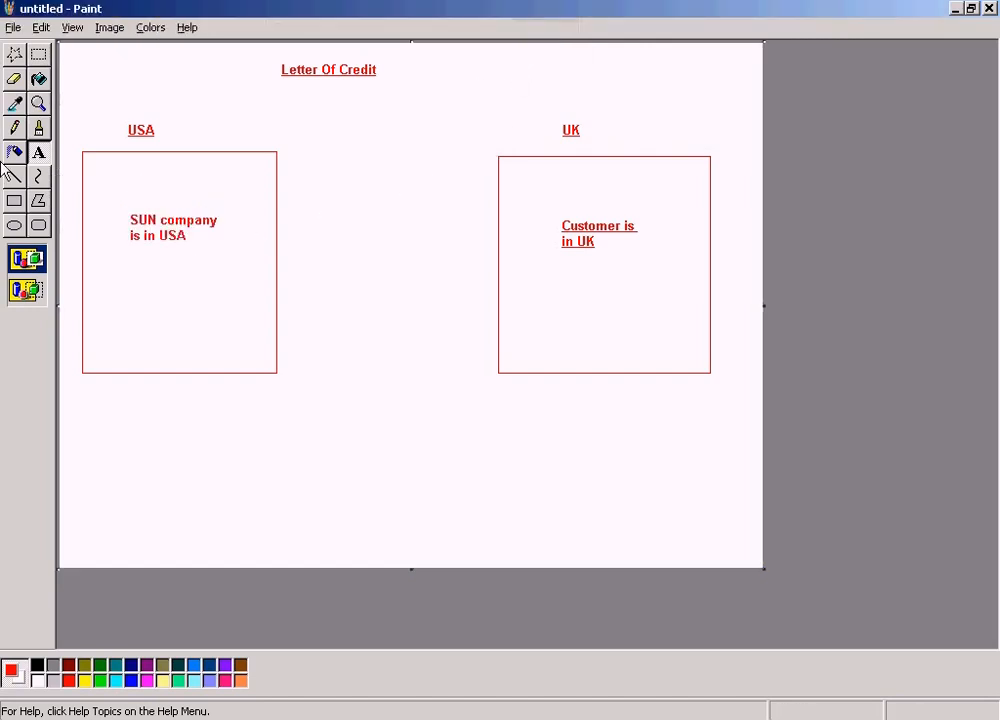
# Replace the underlined text in the UK rectangle with plain "Customer is based in UK" in a text box about 116 by 44 pixels
pyautogui.moveTo(548, 214); pyautogui.dragTo(663, 258)
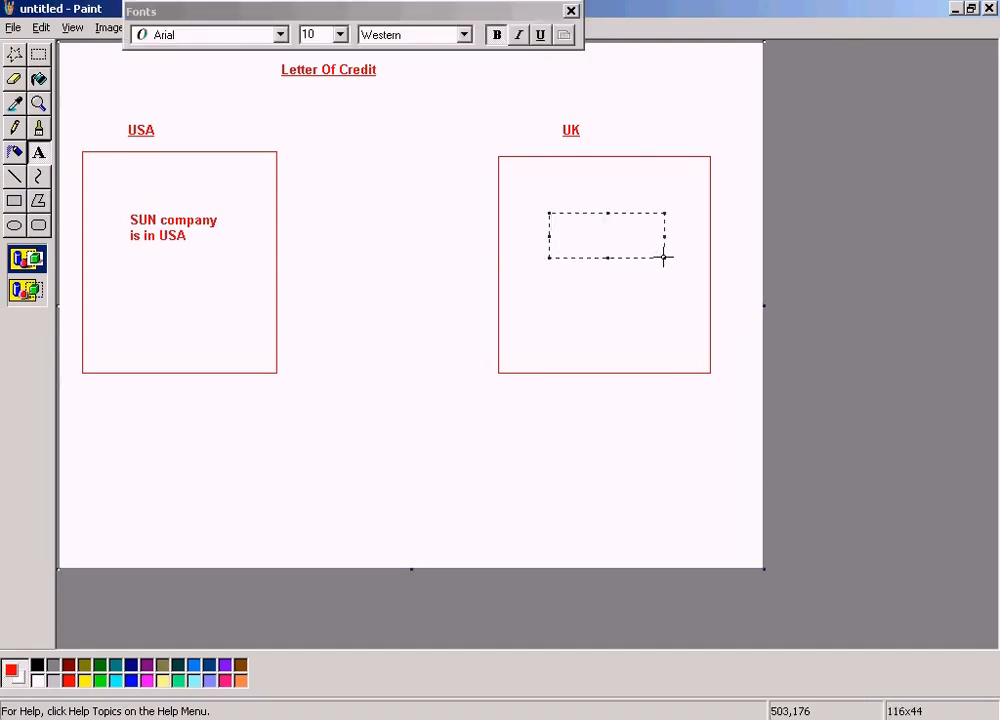
pyautogui.write('Customer ')
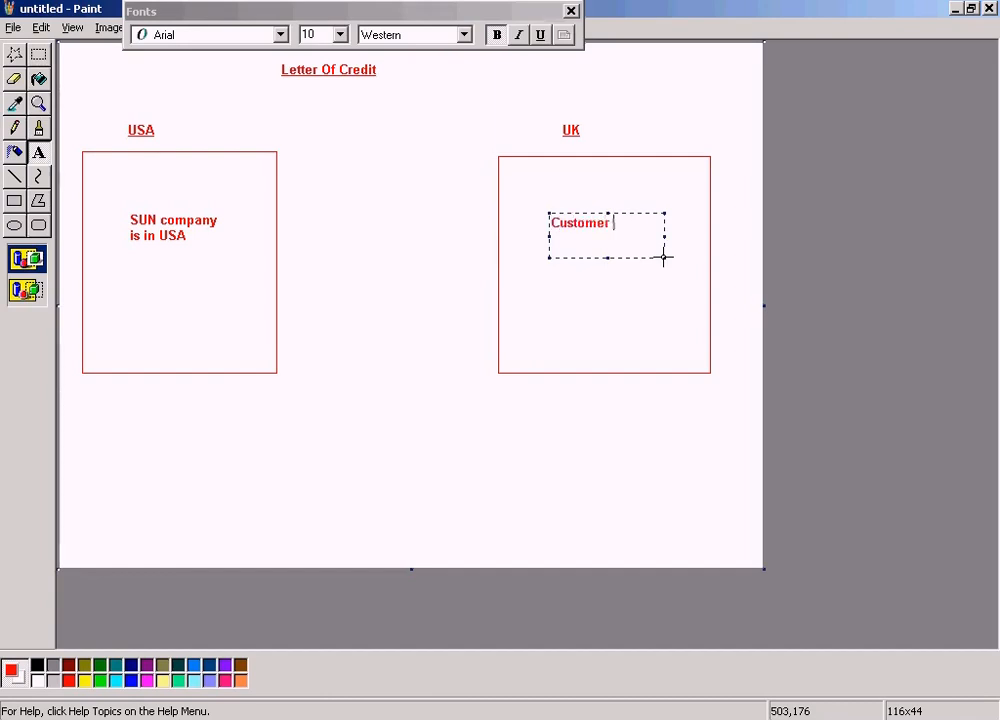
pyautogui.write('is based')
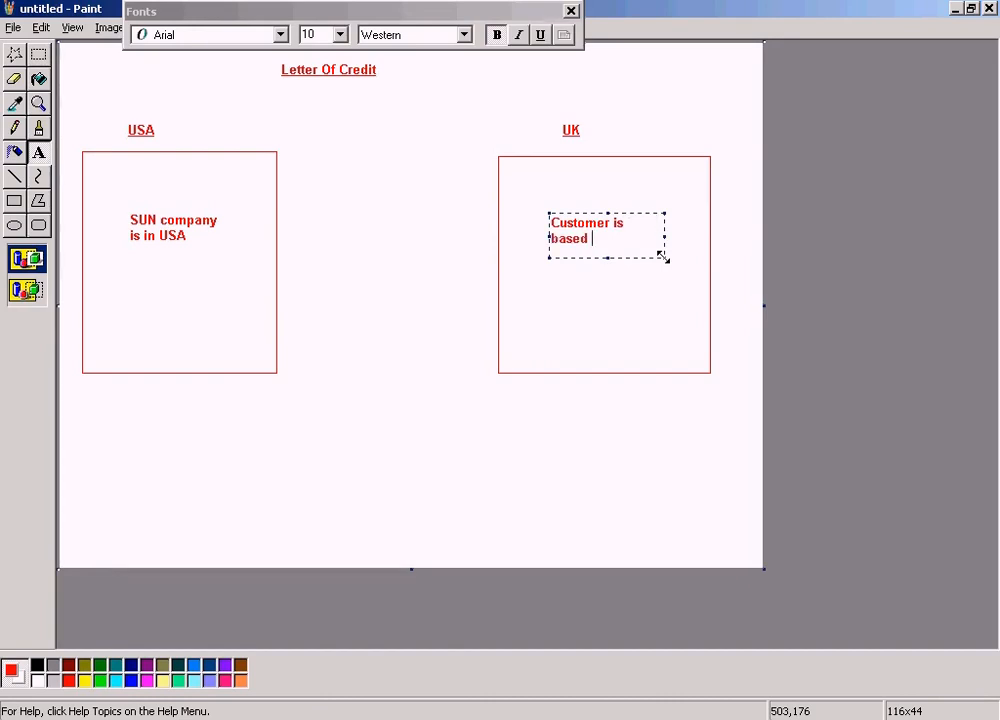
pyautogui.write('in UK')
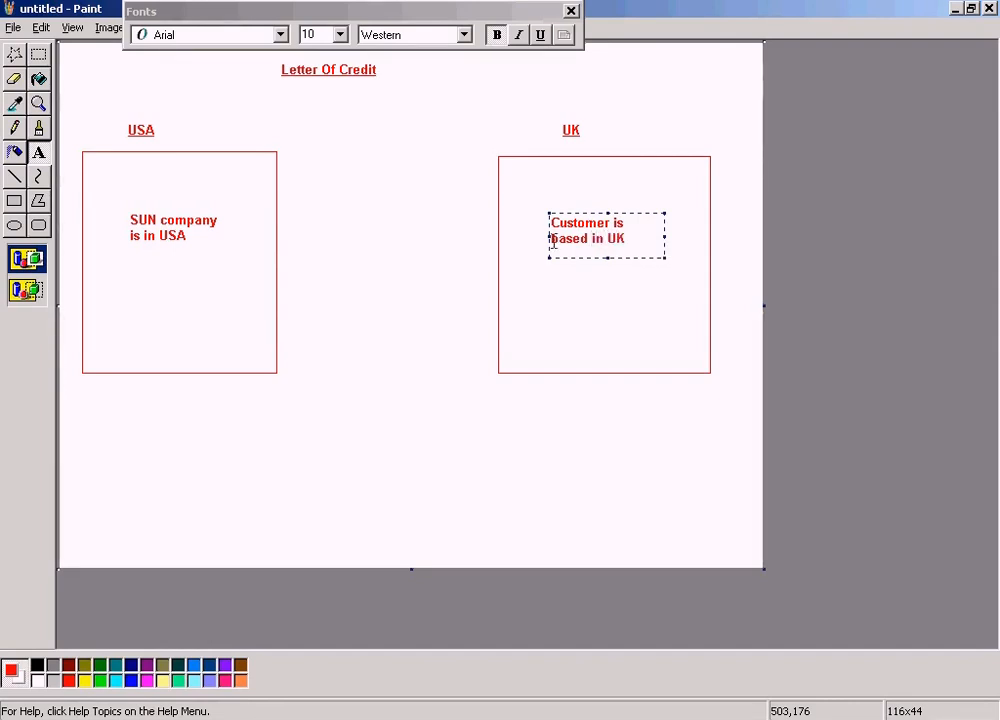
pyautogui.click(334, 140)
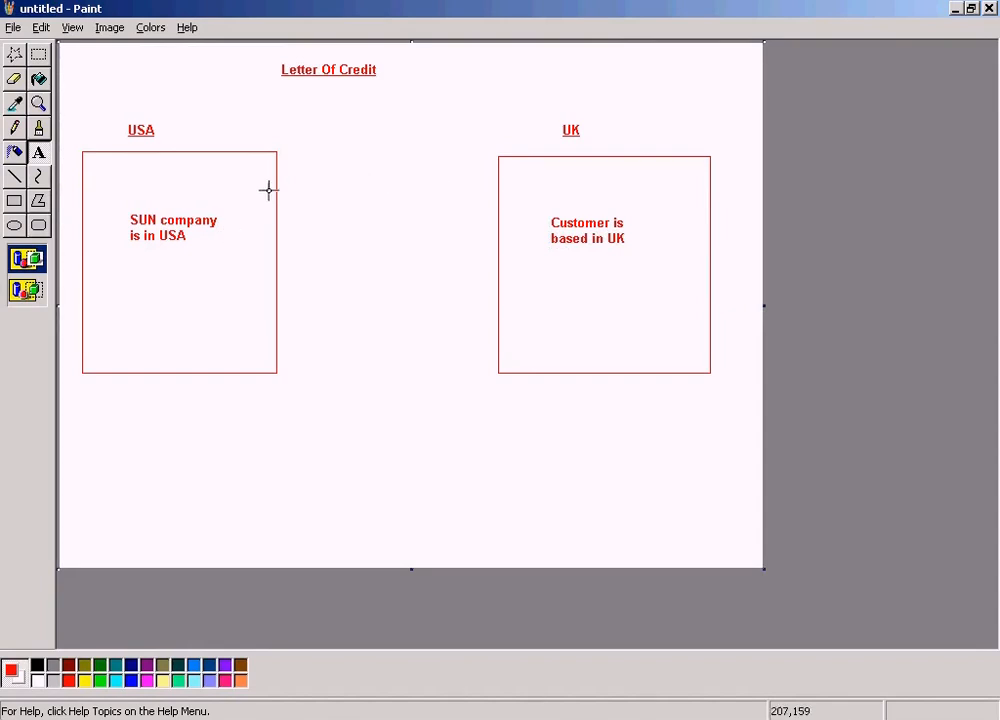
# Move the "Letter Of Credit" title slightly up and right so it sits nearer the canvas's horizontal centre
pyautogui.click(39, 55)
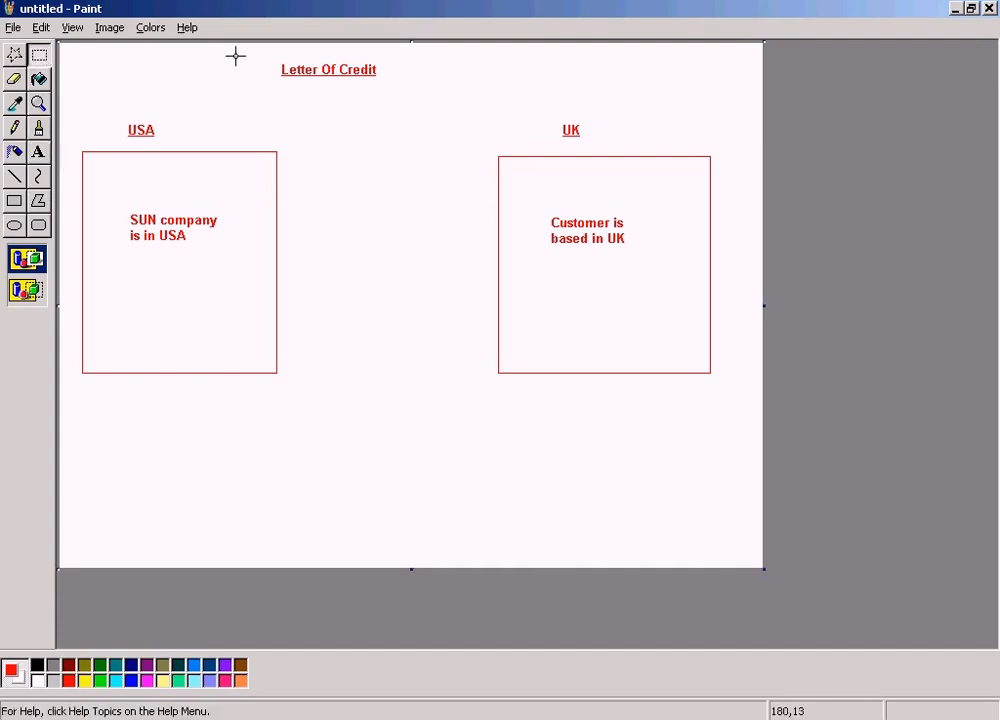
pyautogui.moveTo(266, 51); pyautogui.dragTo(410, 62)
pyautogui.click(417, 100)
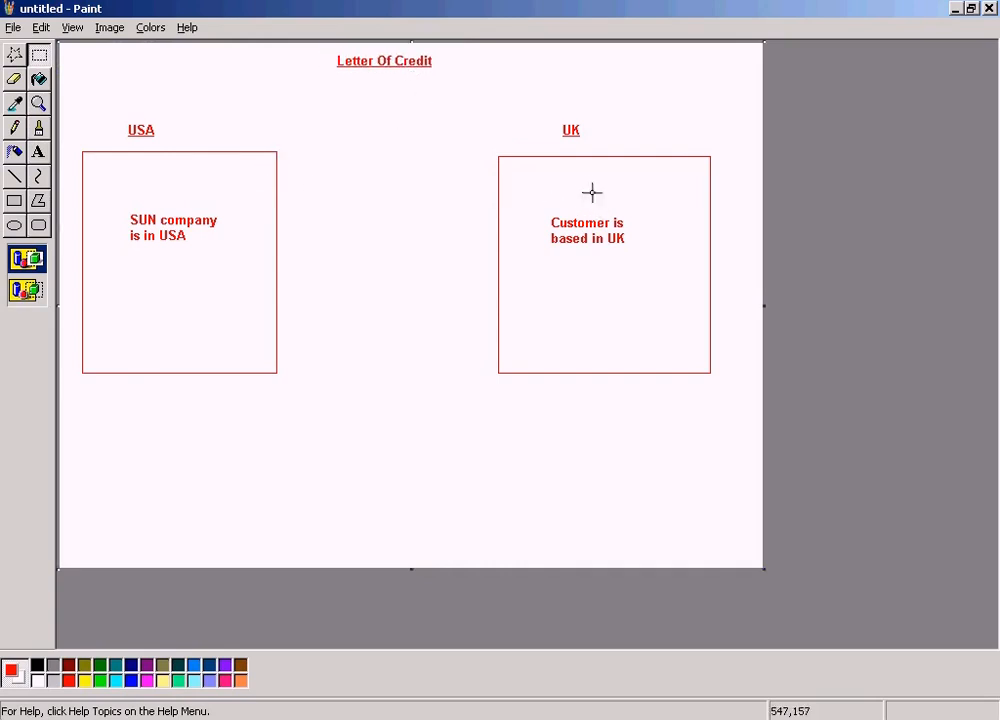
# Draw a smaller, thicker-outlined rectangle below the UK rectangle and label it "Customer's bank based in UK" inside
pyautogui.click(14, 178)
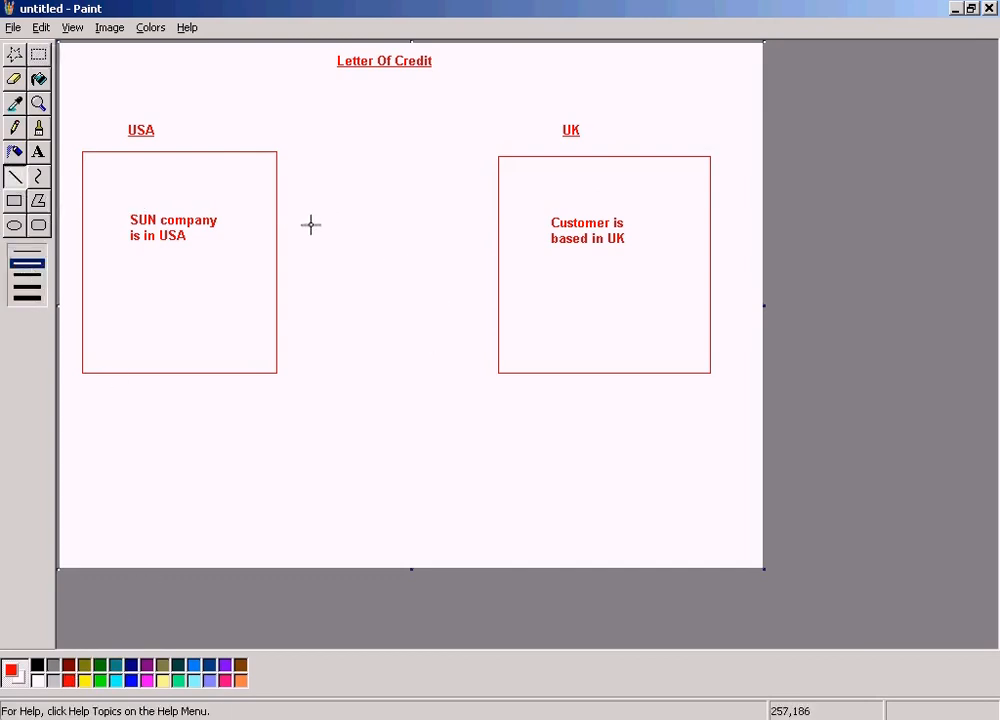
pyautogui.click(15, 202)
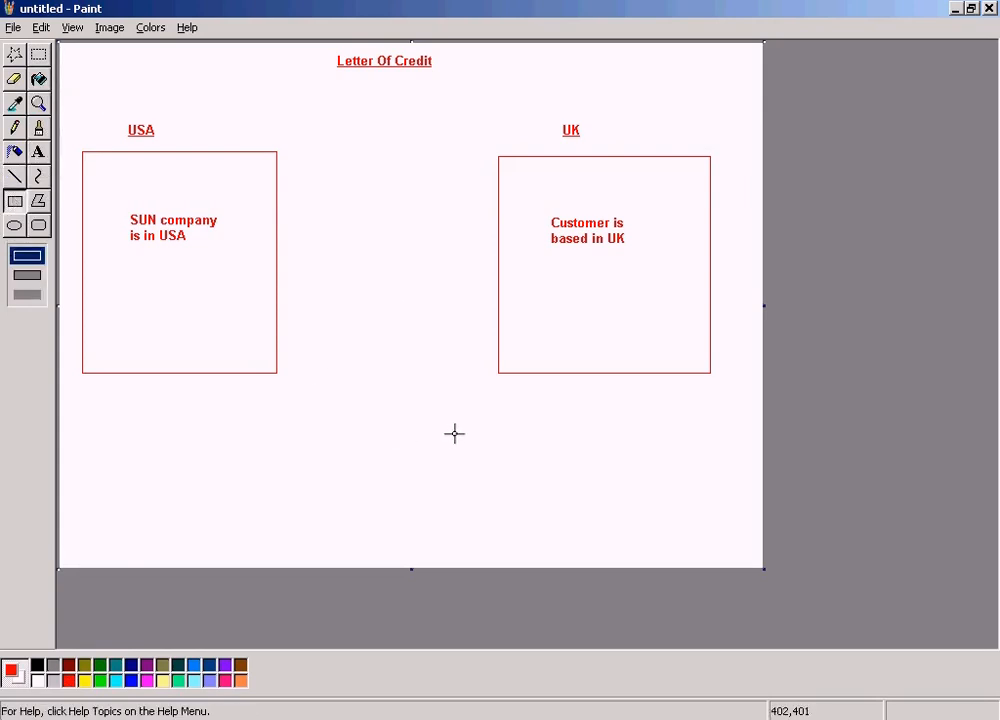
pyautogui.moveTo(500, 410); pyautogui.dragTo(657, 510)
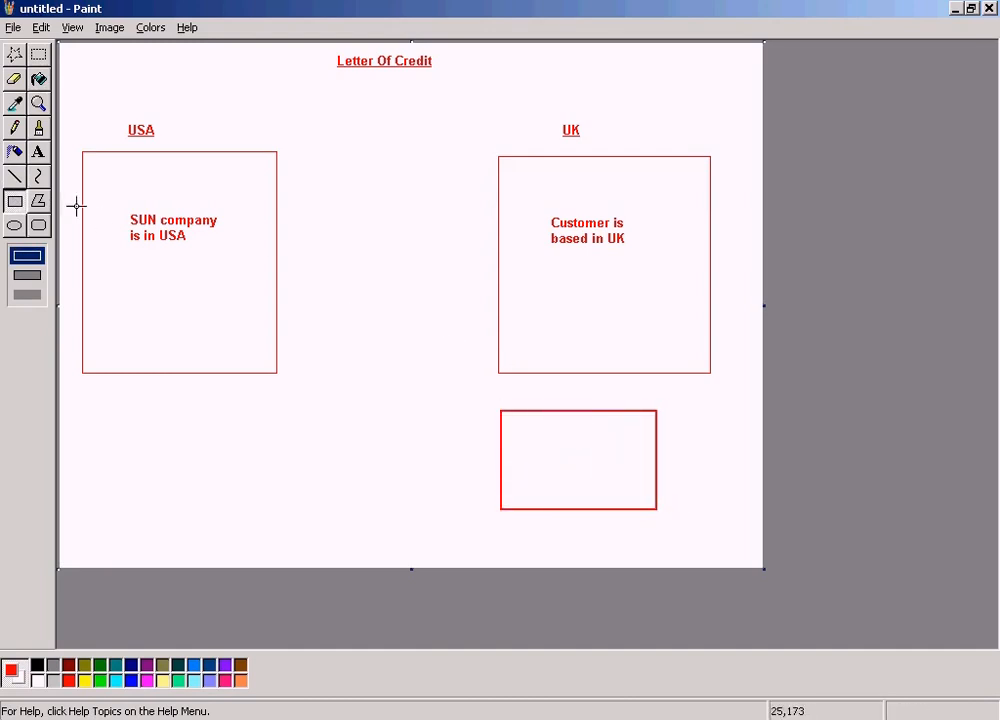
pyautogui.click(38, 152)
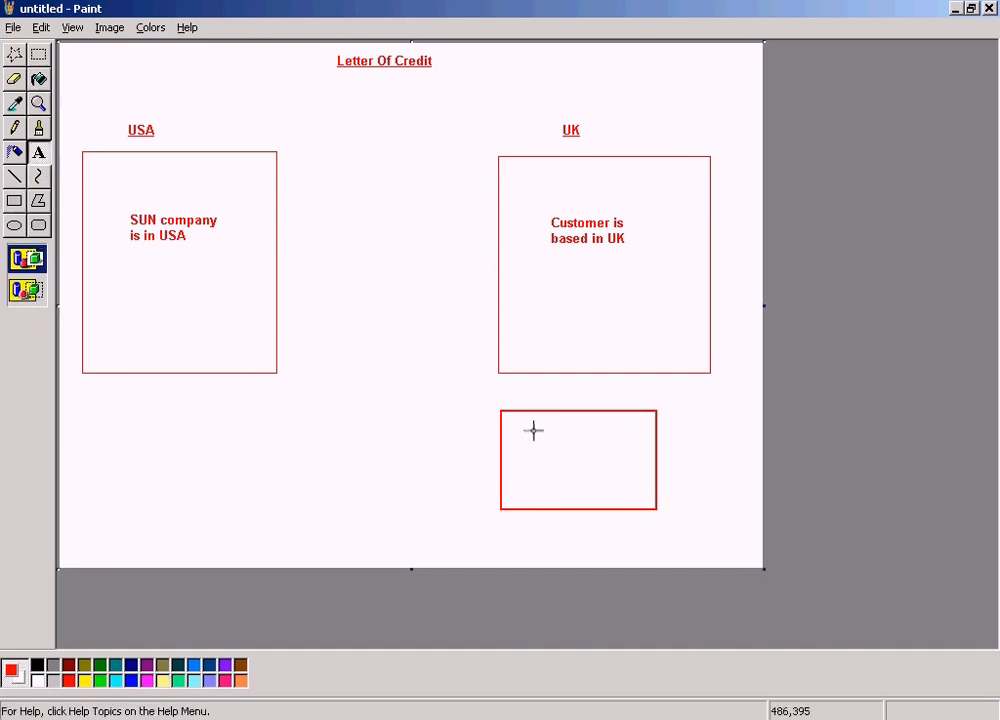
pyautogui.moveTo(529, 427); pyautogui.dragTo(636, 479)
pyautogui.write("Customer's bank based ")
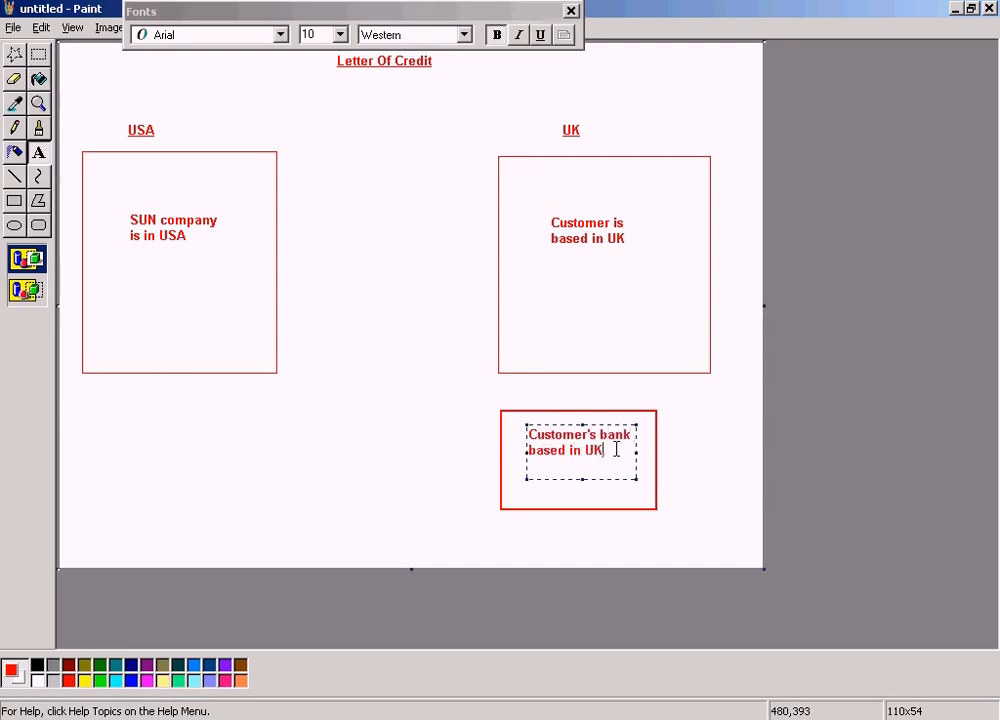
pyautogui.write('in UK')
pyautogui.click(426, 330)
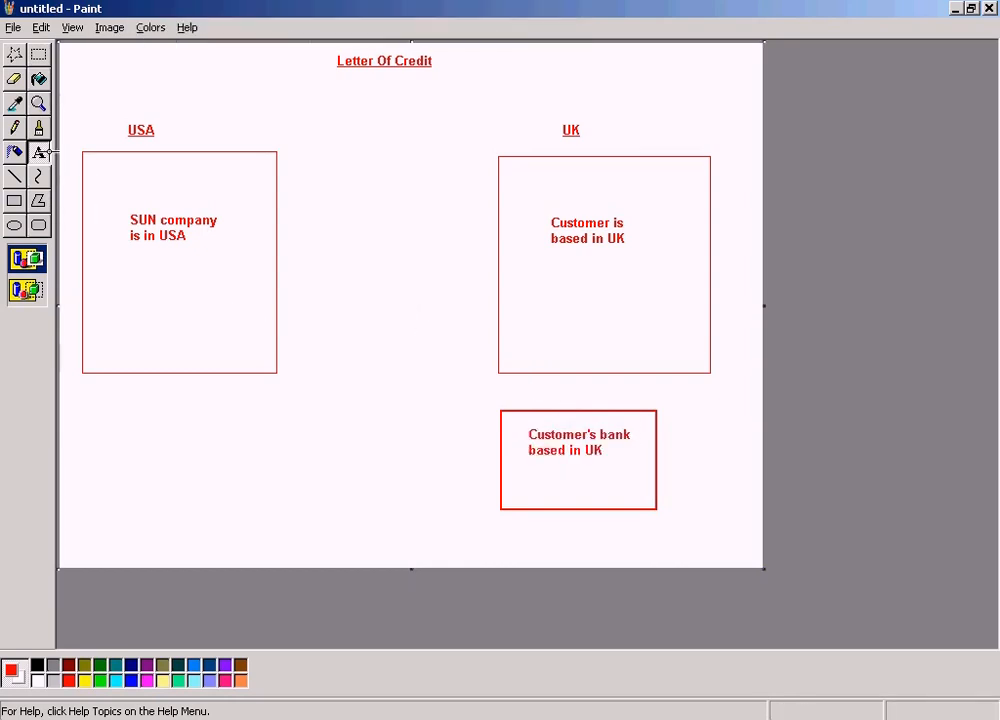
pyautogui.click(40, 152)
pyautogui.moveTo(85, 404); pyautogui.dragTo(229, 466)
pyautogui.click(147, 292)
# Draw a smaller, thicker-outlined rectangle below the USA rectangle and label it "Sun's Bank based in USA" inside
pyautogui.click(14, 201)
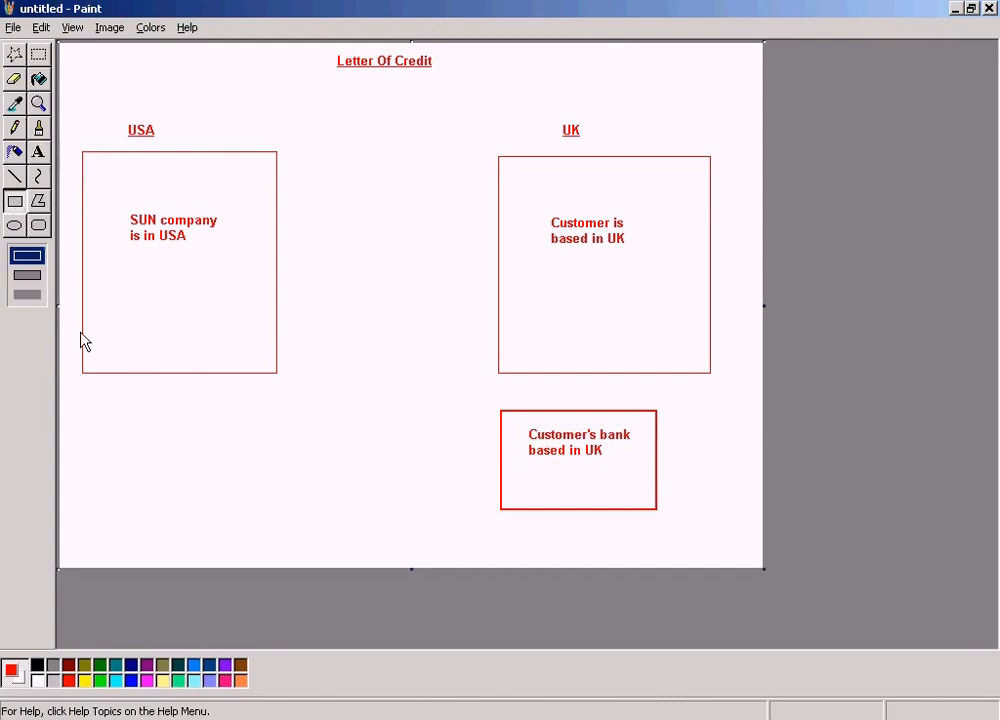
pyautogui.moveTo(83, 407)
pyautogui.mouseDown()
pyautogui.moveTo(163, 471)
pyautogui.moveTo(247, 487)
pyautogui.mouseUp()
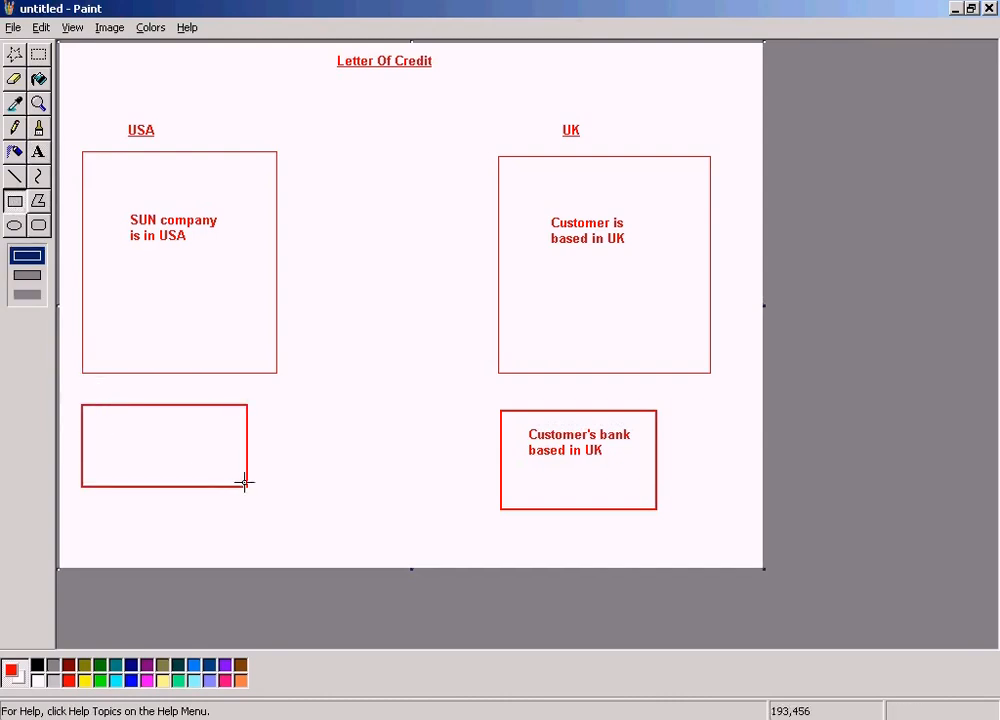
pyautogui.click(38, 152)
pyautogui.moveTo(93, 417); pyautogui.dragTo(238, 450)
pyautogui.write("Sun's Bank based in USA")
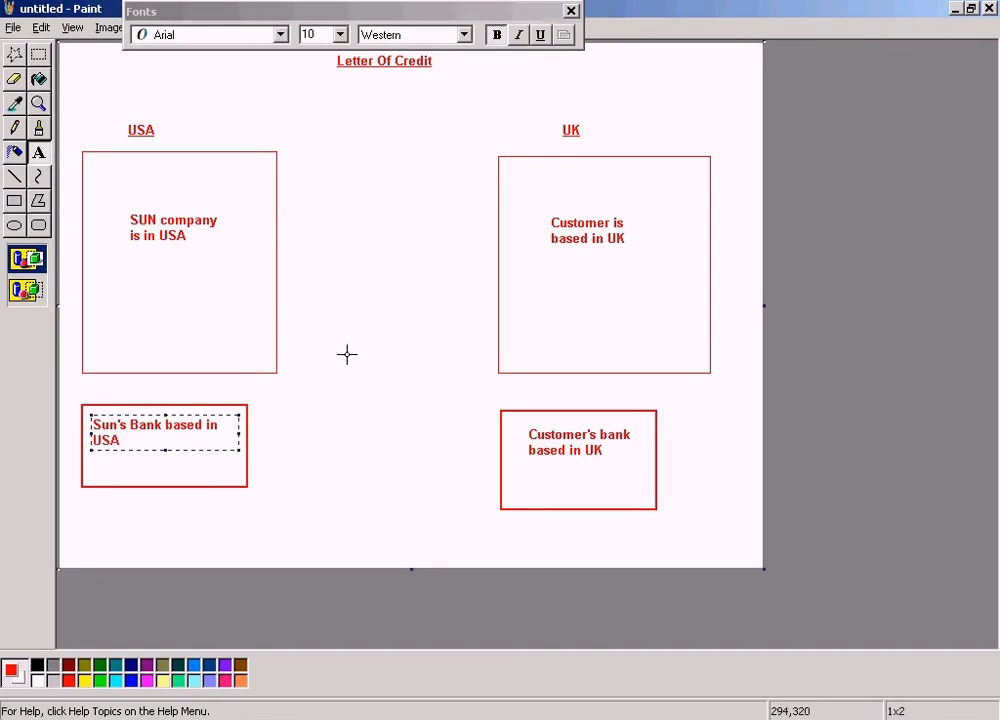
pyautogui.click(346, 353)
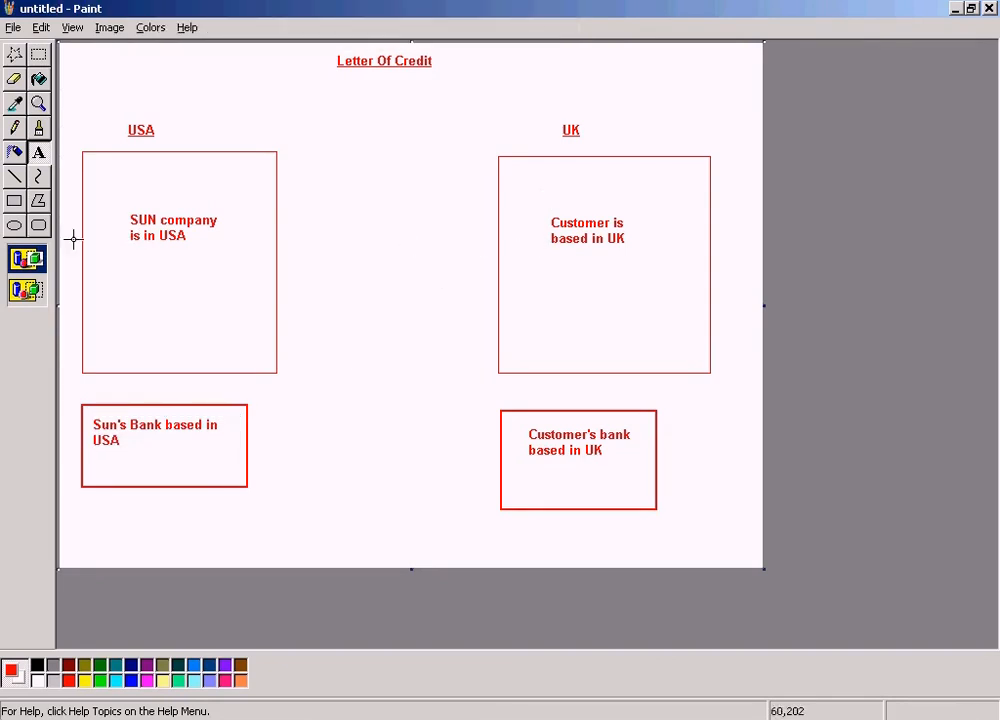
pyautogui.click(14, 176)
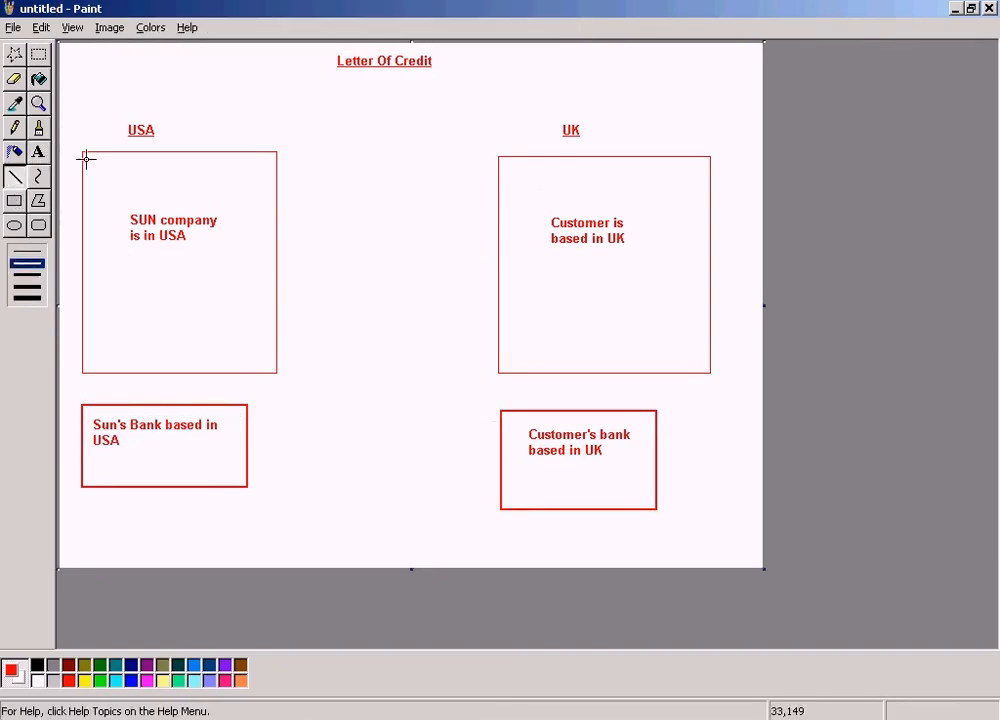
pyautogui.click(38, 54)
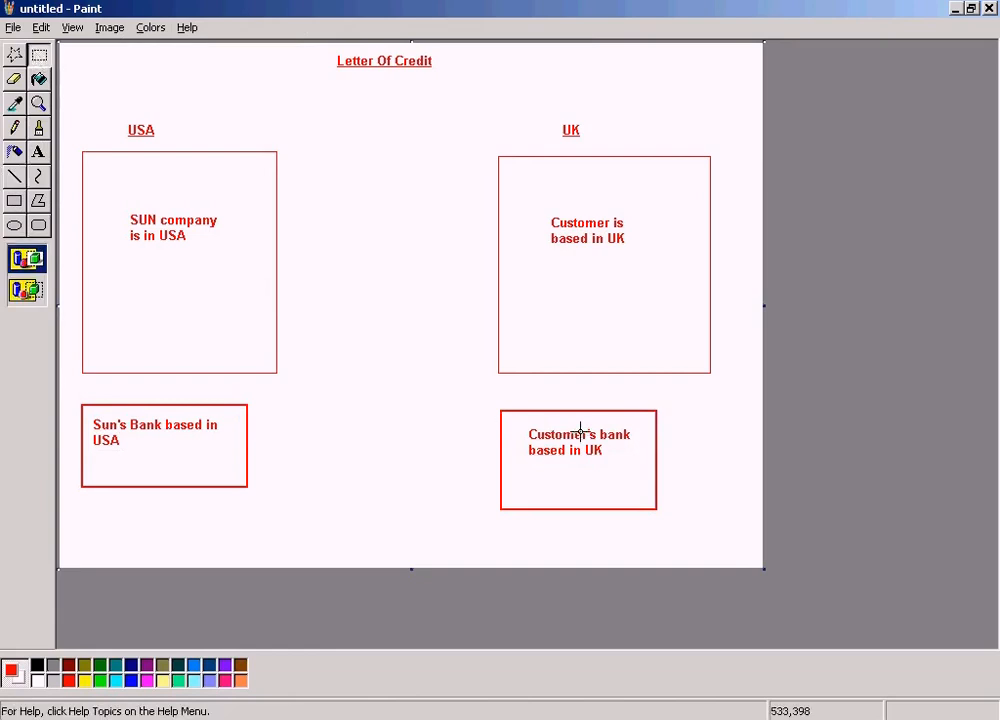
pyautogui.moveTo(516, 404); pyautogui.dragTo(649, 484)
pyautogui.click(707, 460)
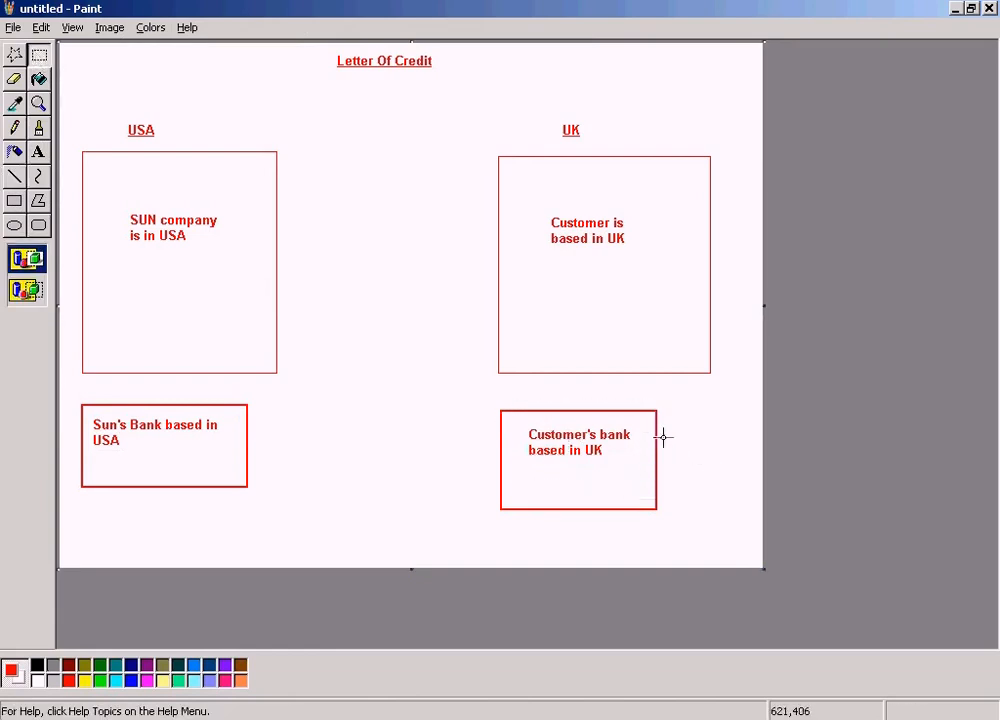
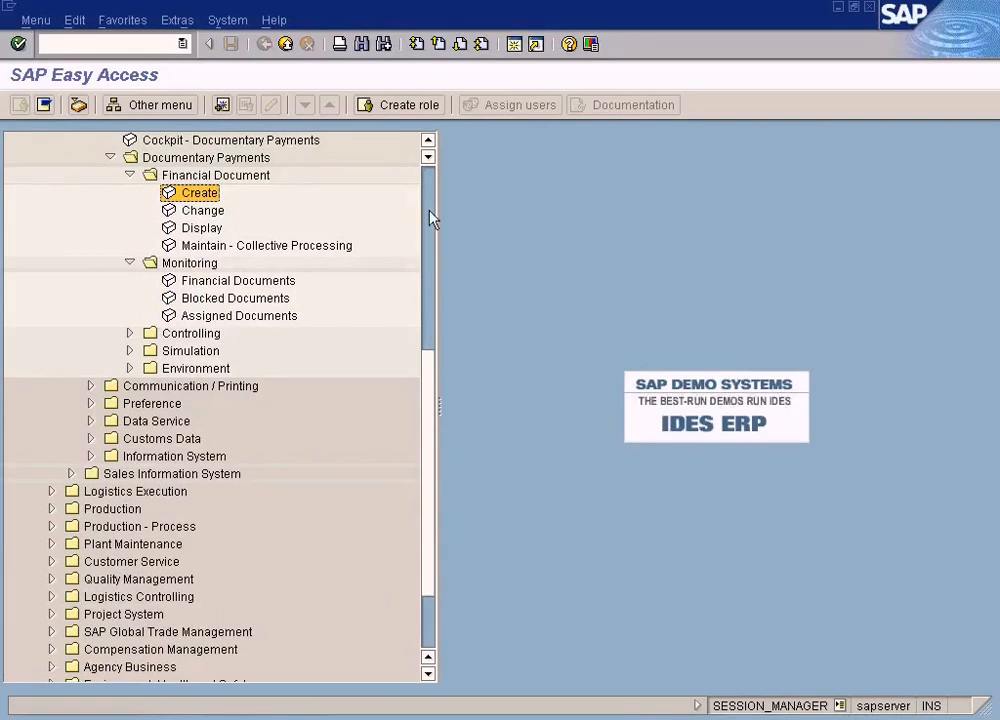
# Trace the SAP menu path Logistics, Sales and Distribution, Foreign Trade/Customs, Payment Guarantee, Documentary Payments, Financial Document to its Create transaction
pyautogui.click(88, 228)
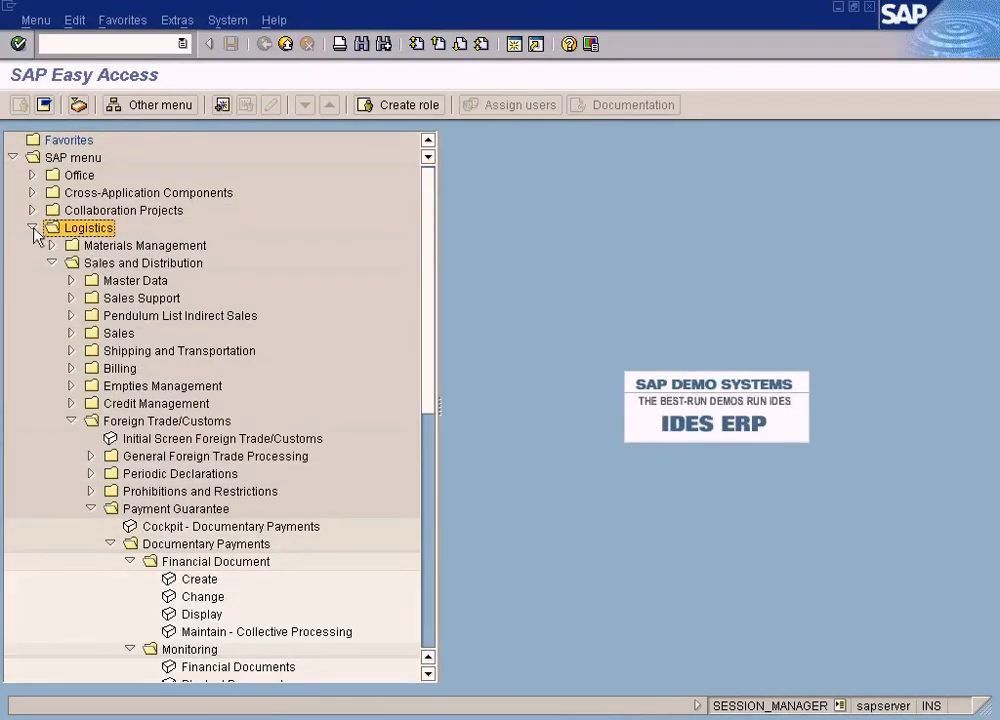
pyautogui.click(125, 263)
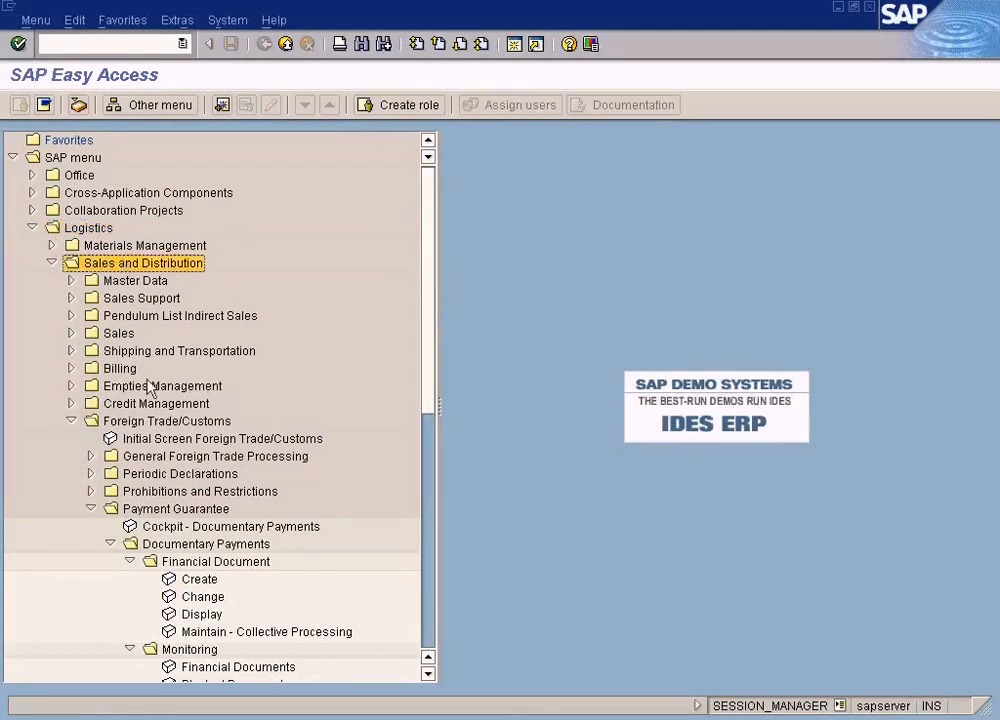
pyautogui.click(140, 421)
pyautogui.scroll(-1, 127, 446)
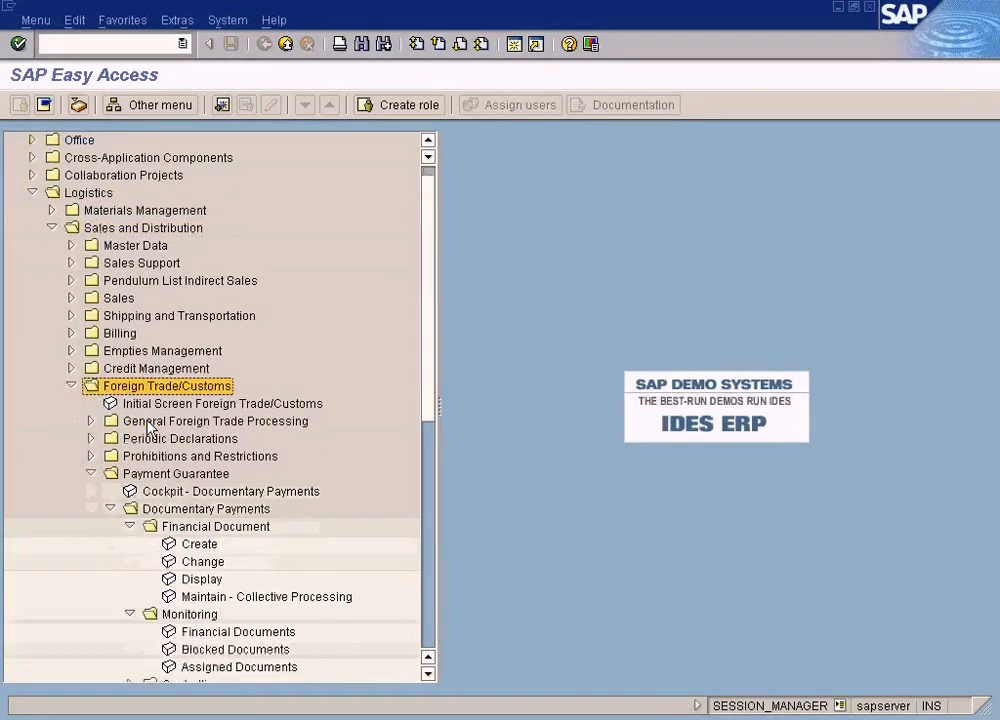
pyautogui.click(166, 474)
pyautogui.click(172, 511)
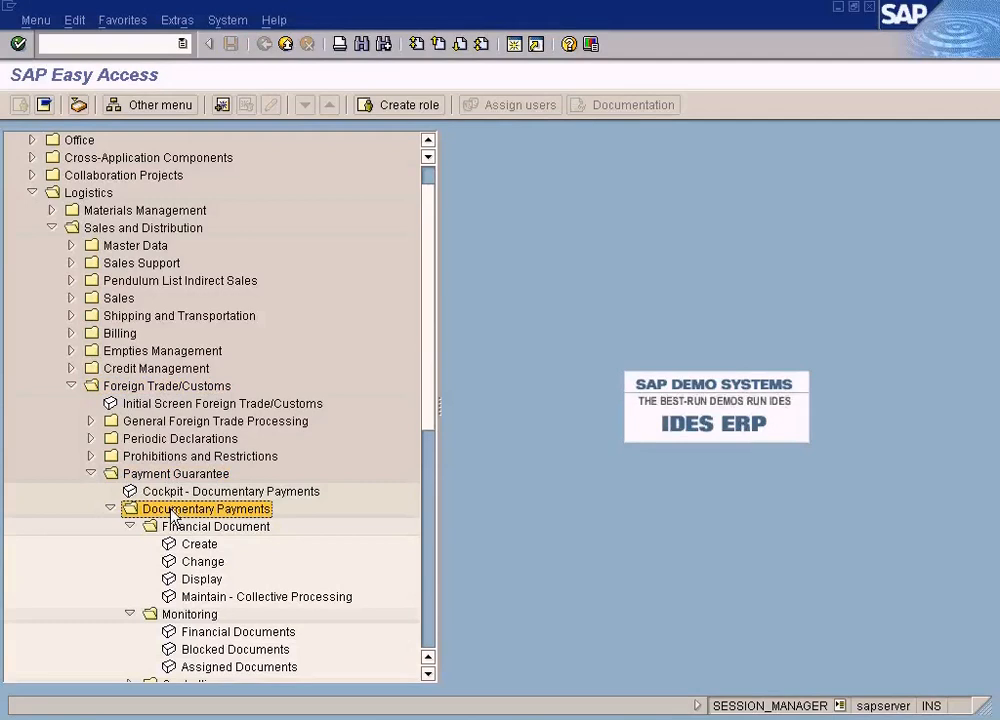
pyautogui.click(186, 527)
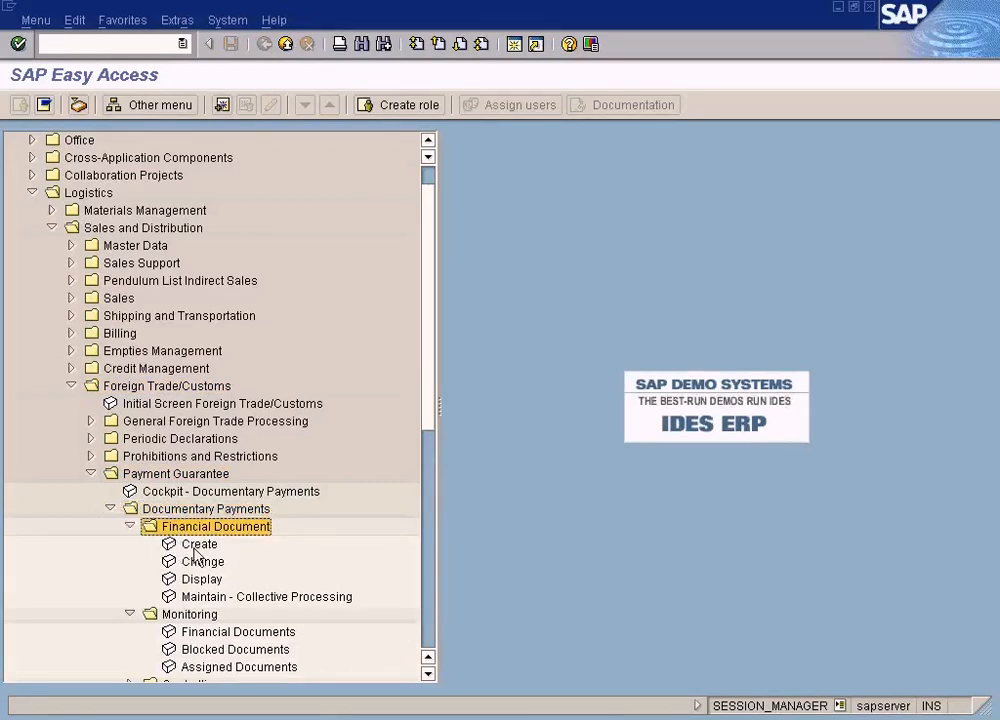
pyautogui.click(197, 545)
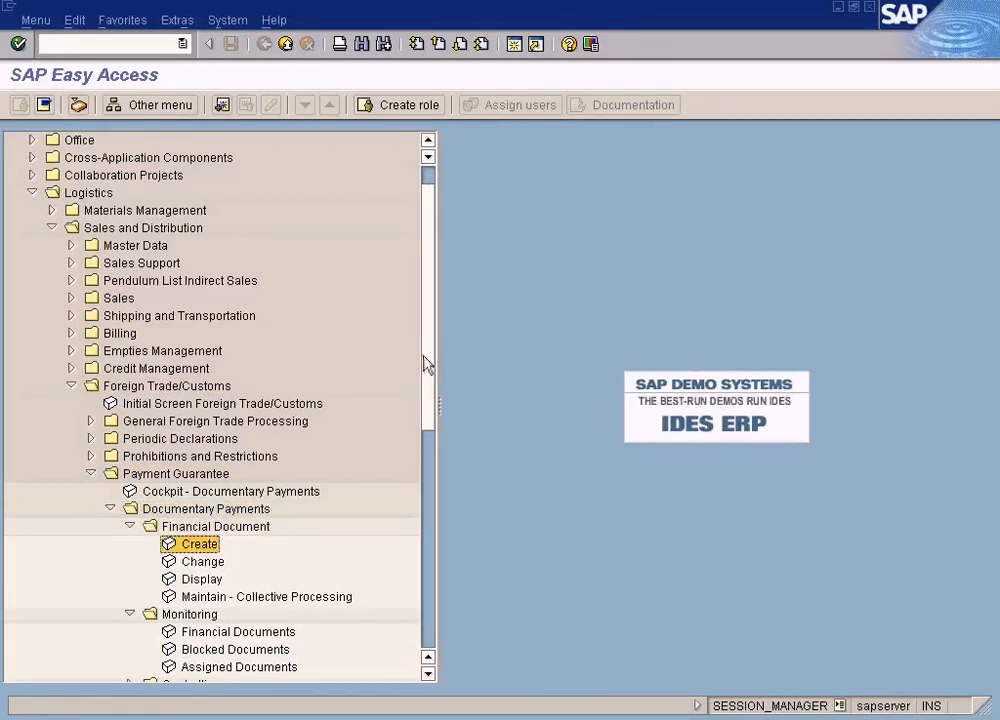
# Look over the Accounting folder's subfolders in the SAP menu and return to the Financial Document Create entry under Logistics
pyautogui.moveTo(431, 384); pyautogui.dragTo(430, 600)
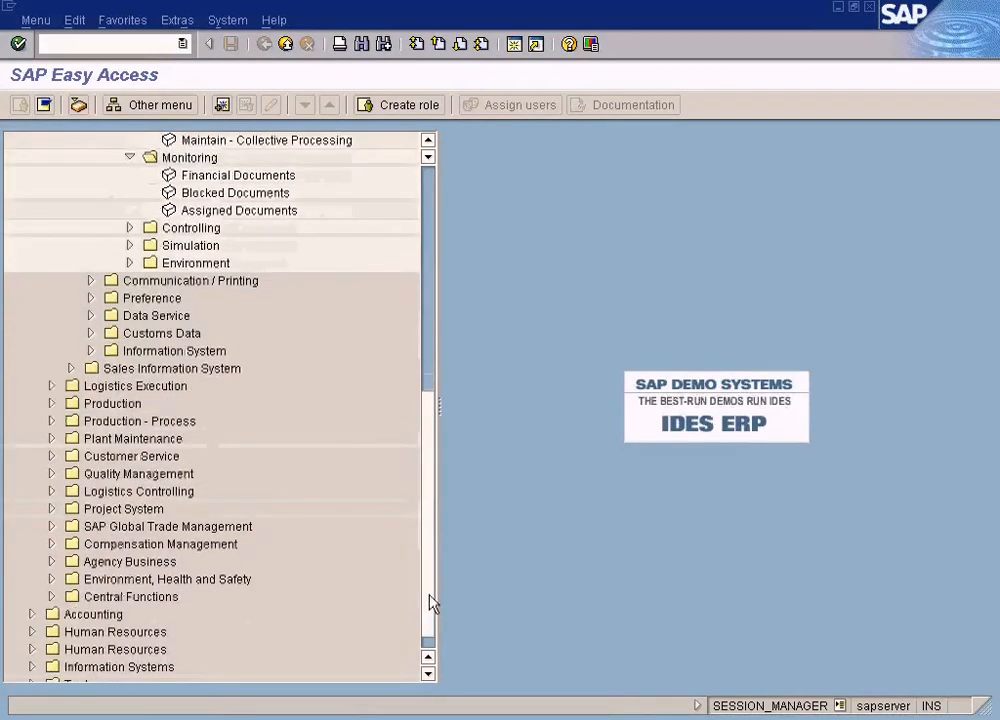
pyautogui.click(30, 615)
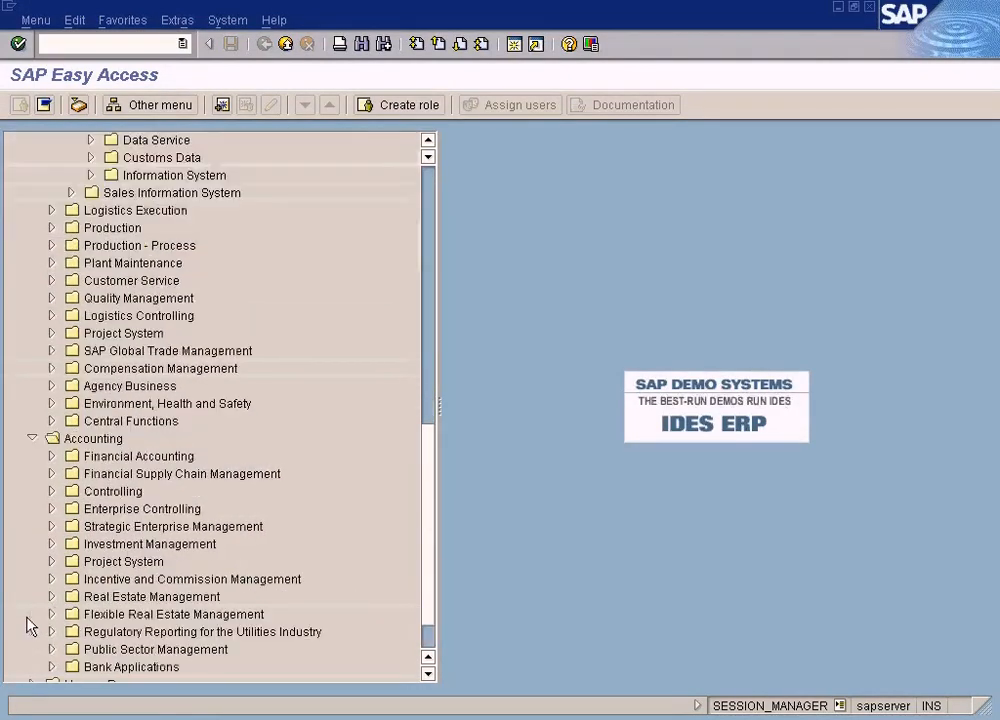
pyautogui.click(35, 440)
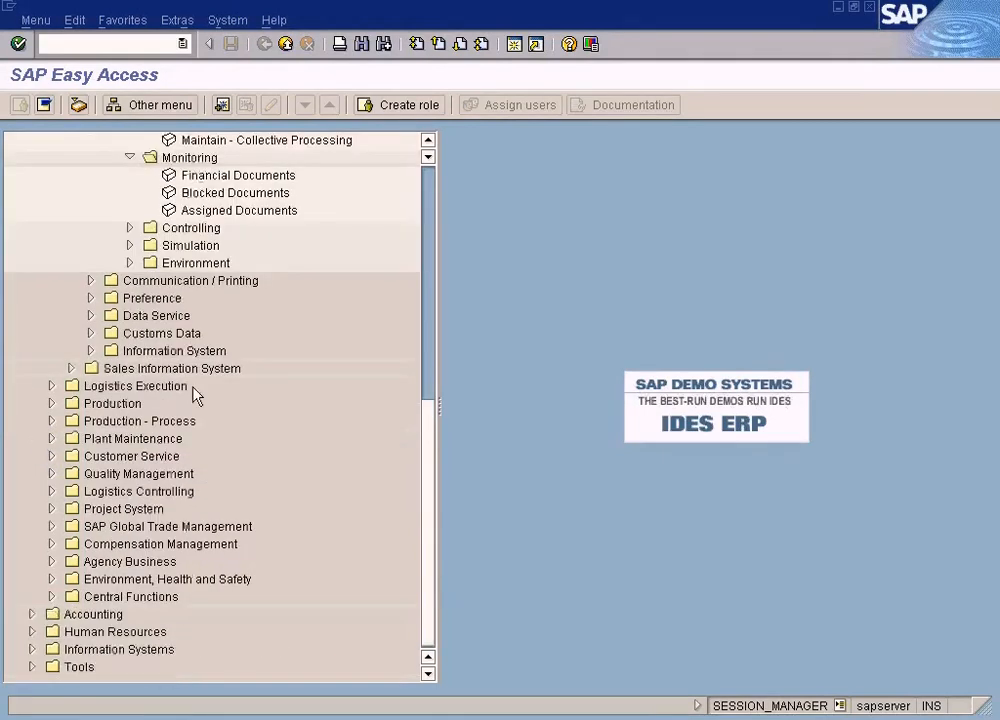
pyautogui.click(428, 147)
pyautogui.click(428, 147)
pyautogui.click(428, 147)
pyautogui.click(428, 147)
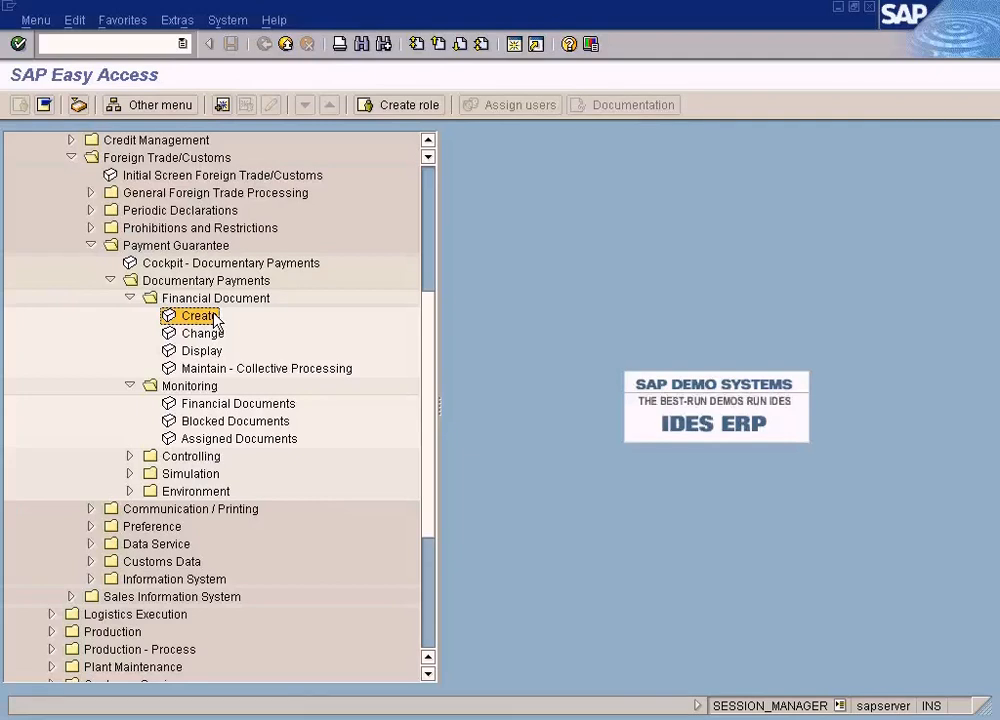
pyautogui.click(428, 141)
pyautogui.click(428, 139)
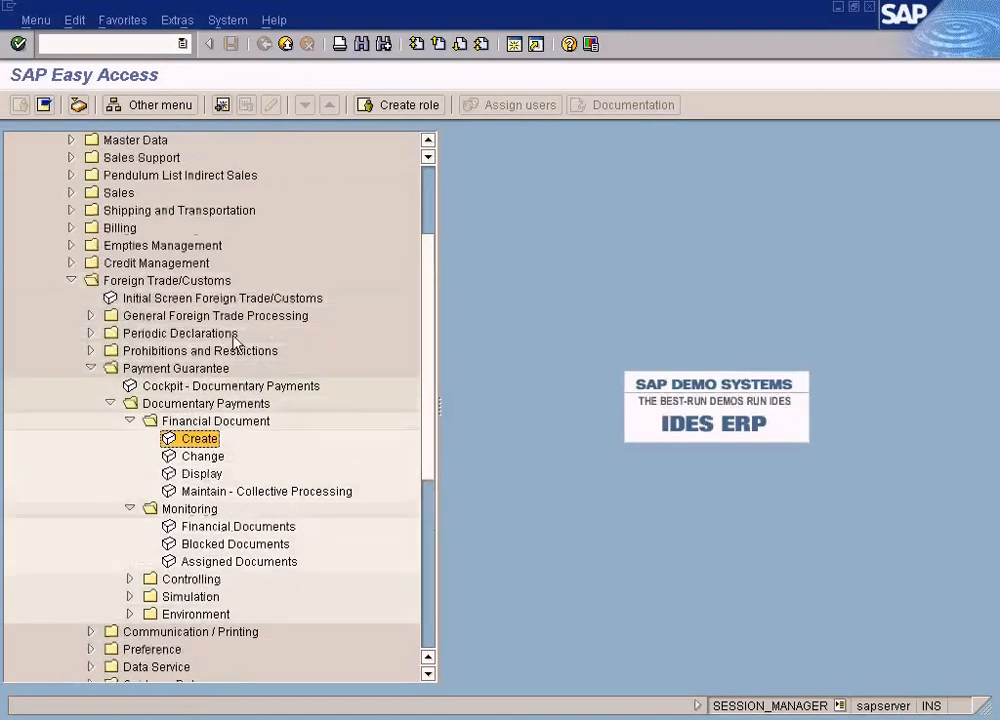
pyautogui.click(428, 141)
pyautogui.click(428, 141)
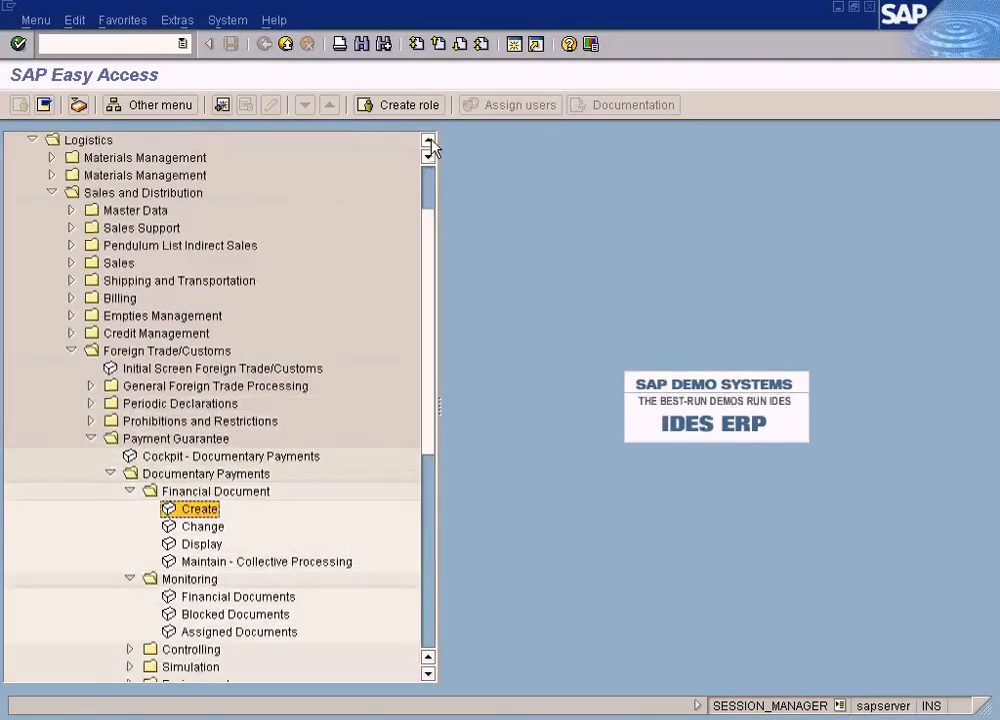
pyautogui.click(428, 141)
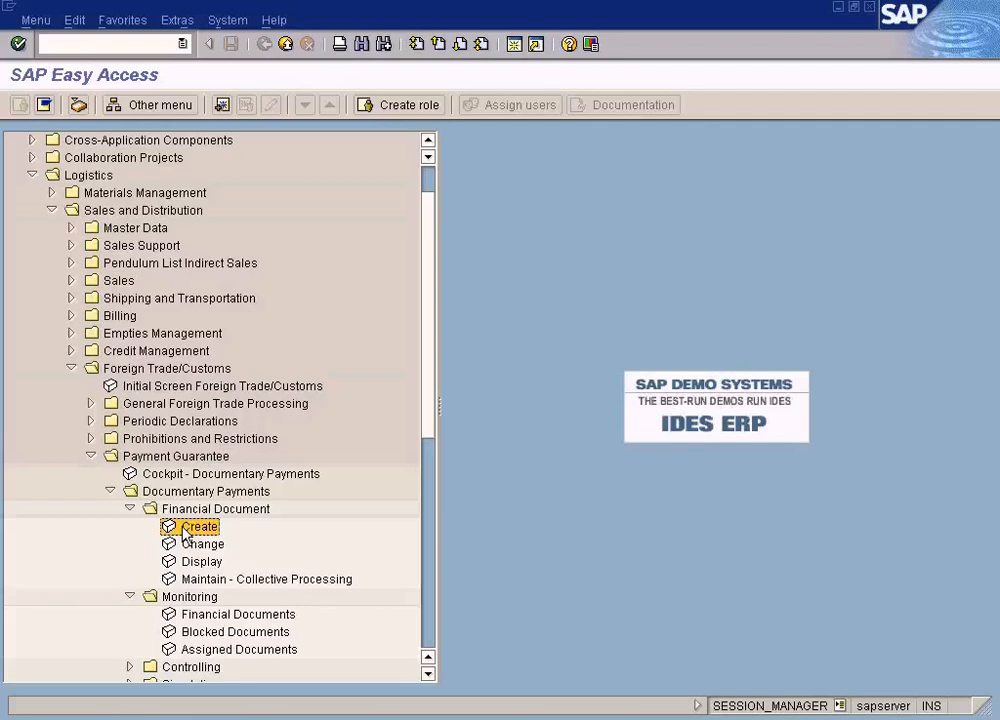
# Switch to the Paint diagram of letter of credit assignment and frame the creation and assignment texts one by one with the selection tool
pyautogui.click(695, 714)
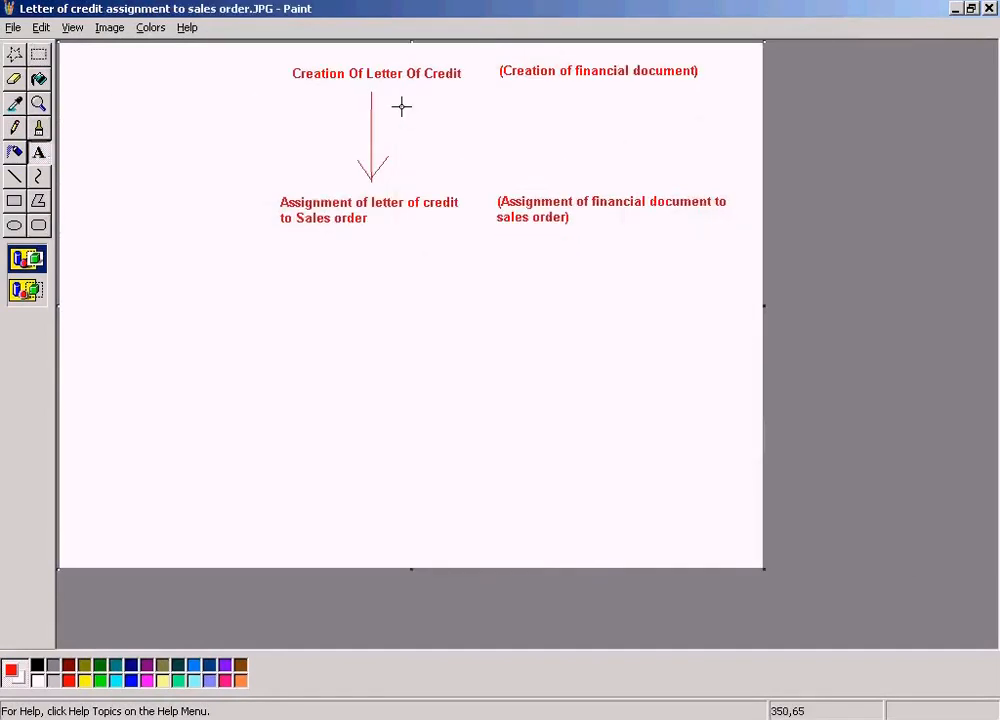
pyautogui.moveTo(281, 60); pyautogui.dragTo(492, 83)
pyautogui.click(38, 54)
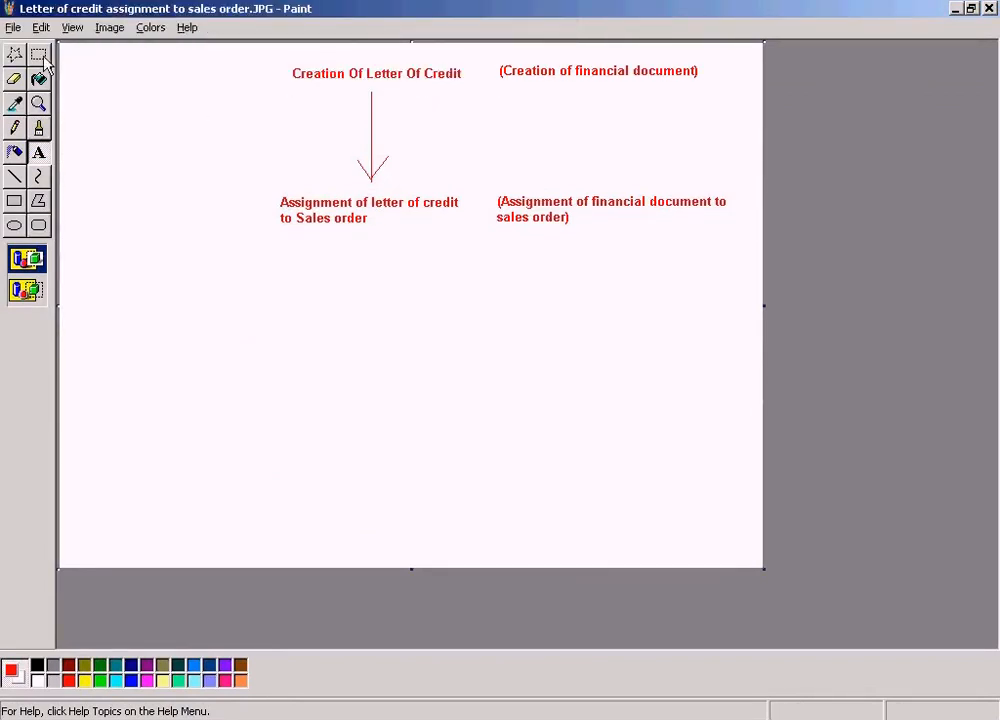
pyautogui.moveTo(481, 57); pyautogui.dragTo(748, 81)
pyautogui.click(268, 189)
pyautogui.moveTo(271, 183); pyautogui.dragTo(470, 236)
pyautogui.moveTo(489, 183); pyautogui.dragTo(745, 234)
pyautogui.click(625, 270)
# Frame the whole creation row and the whole assignment row of the diagram in turn, and switch back to SAP
pyautogui.moveTo(278, 51); pyautogui.dragTo(711, 97)
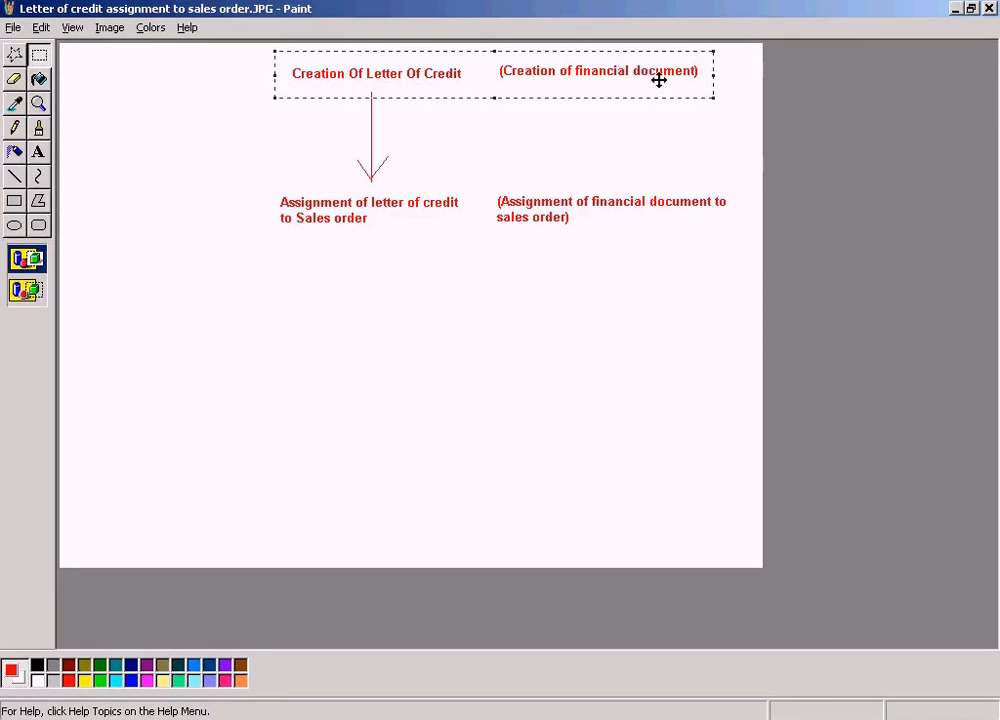
pyautogui.moveTo(254, 174); pyautogui.dragTo(733, 243)
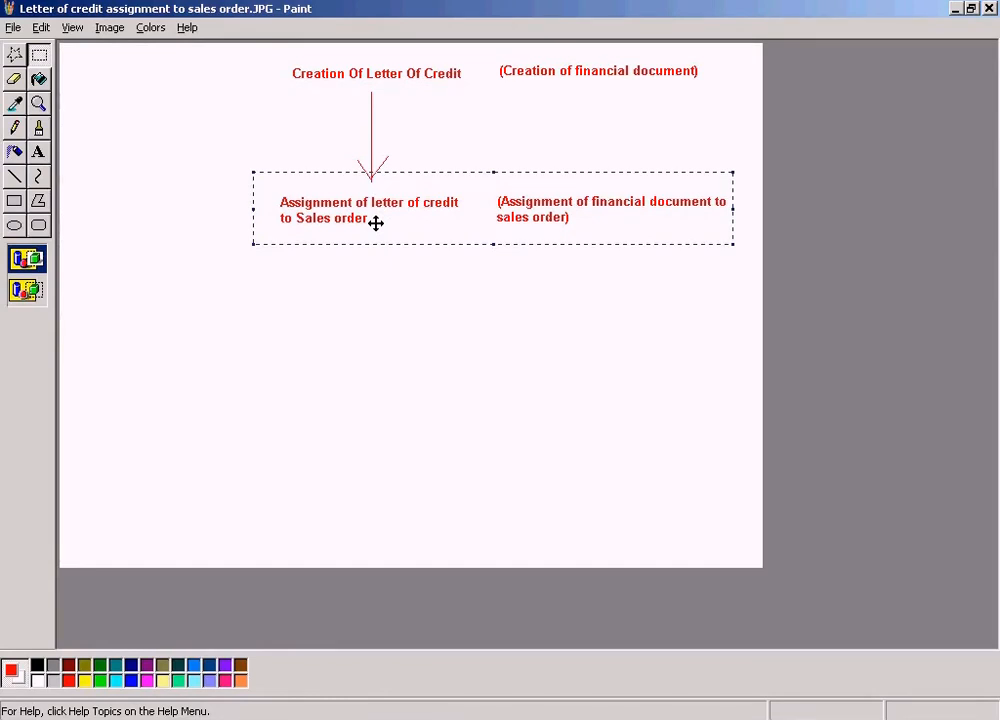
pyautogui.click(225, 163)
pyautogui.moveTo(244, 168); pyautogui.dragTo(755, 232)
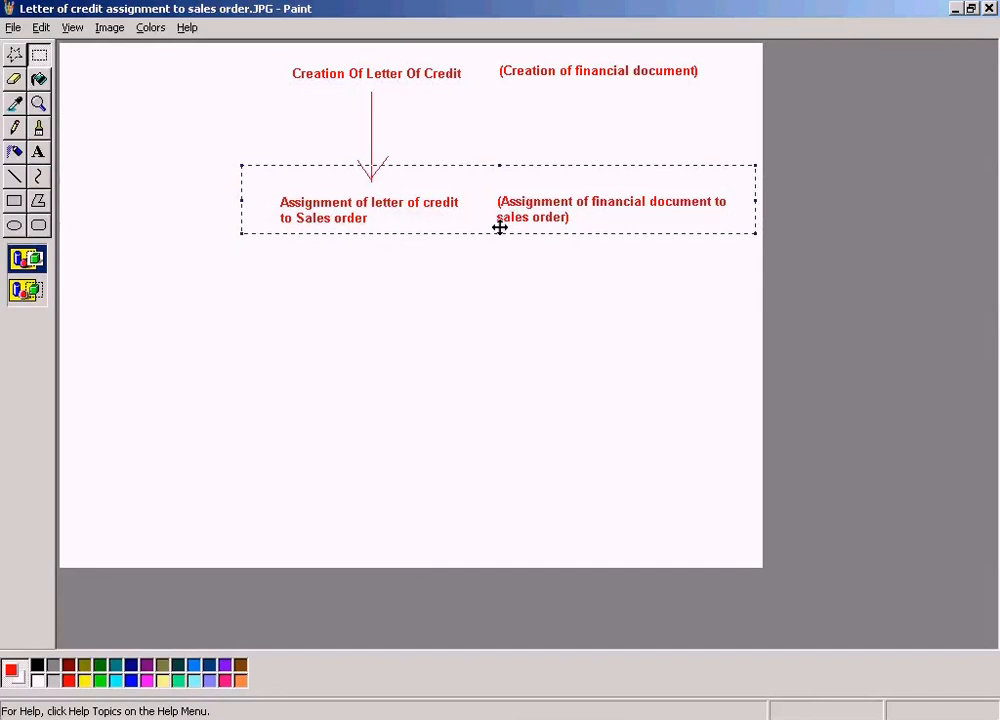
pyautogui.moveTo(267, 60); pyautogui.dragTo(714, 100)
pyautogui.click(607, 138)
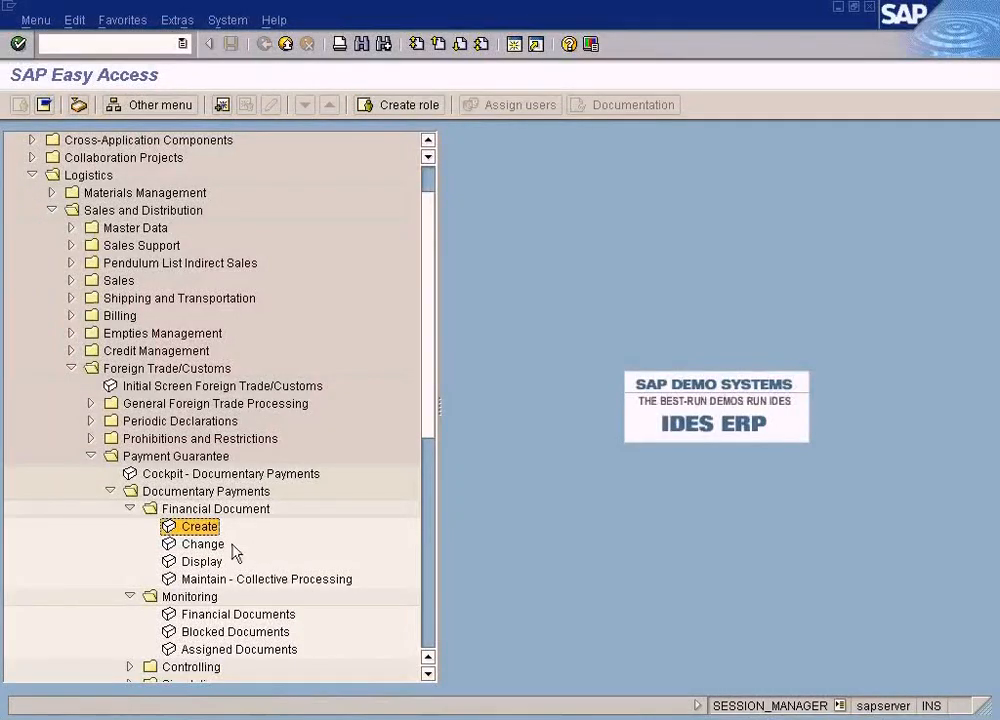
# Start creating a financial document and choose Irrevocable confirmed as its category
pyautogui.doubleClick(200, 530)
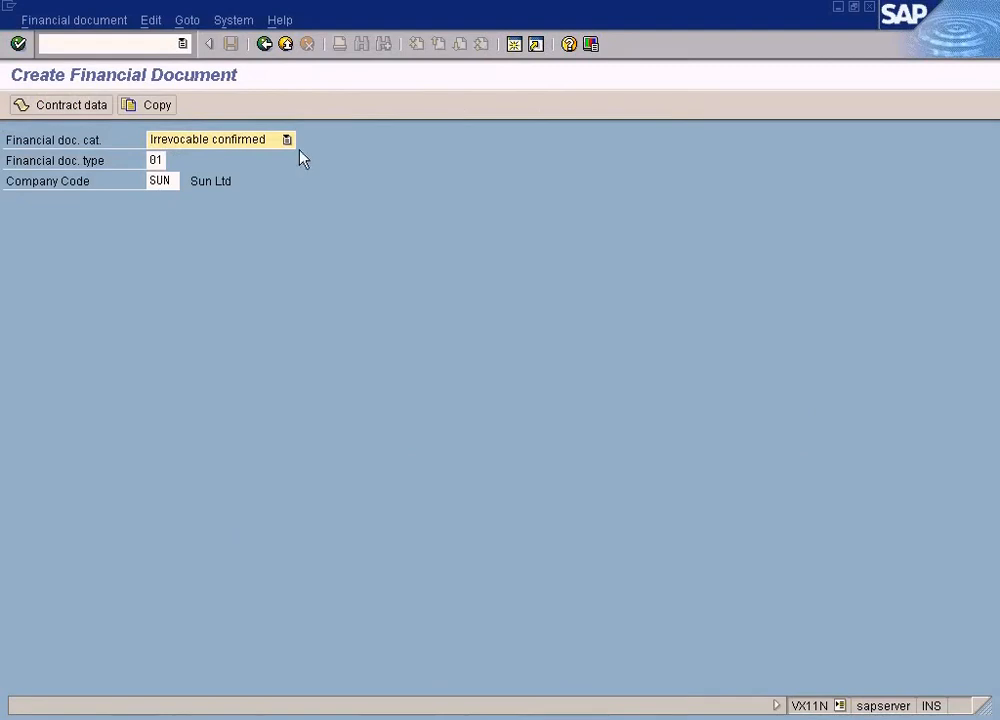
pyautogui.click(288, 141)
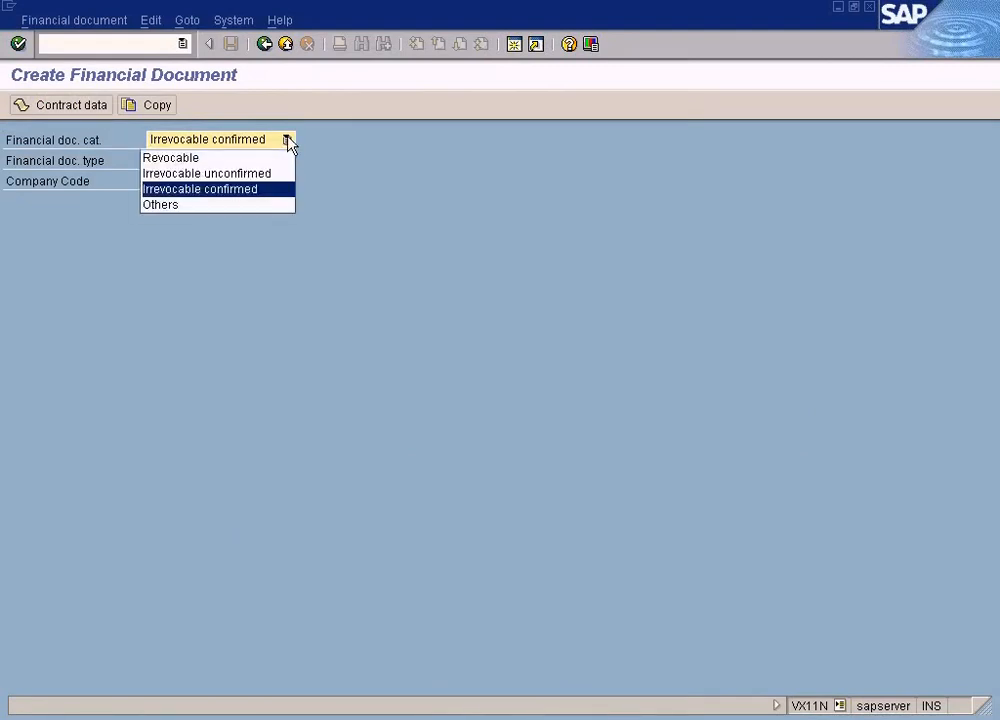
pyautogui.click(268, 197)
# Choose financial document type 01, Letter of credit, and continue to the document's data entry screen for company code SUN
pyautogui.click(166, 166)
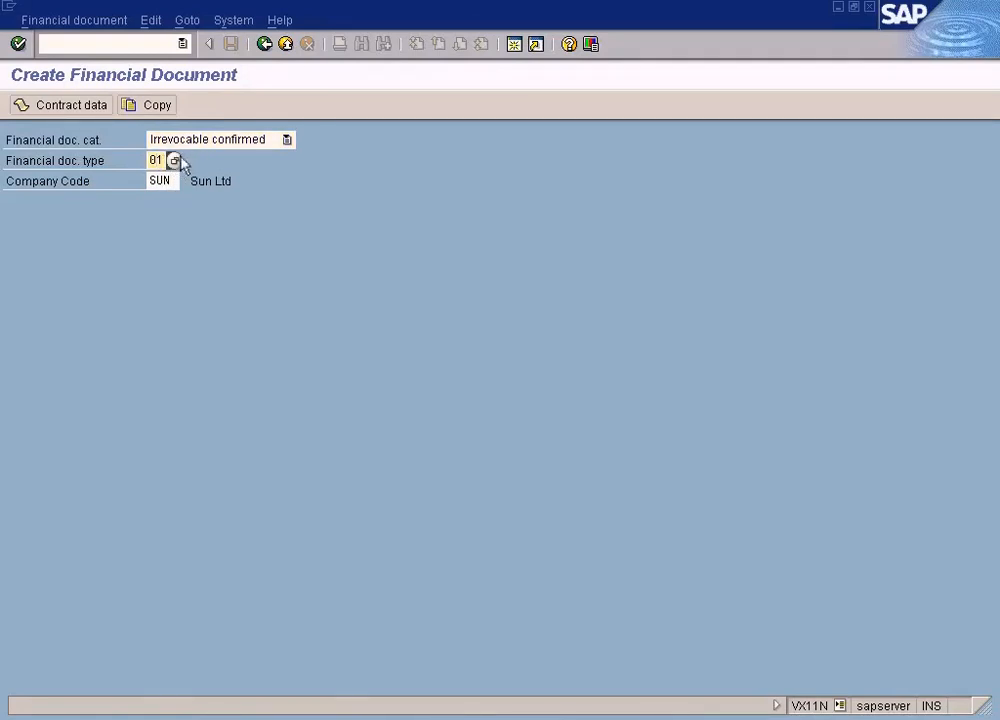
pyautogui.click(174, 161)
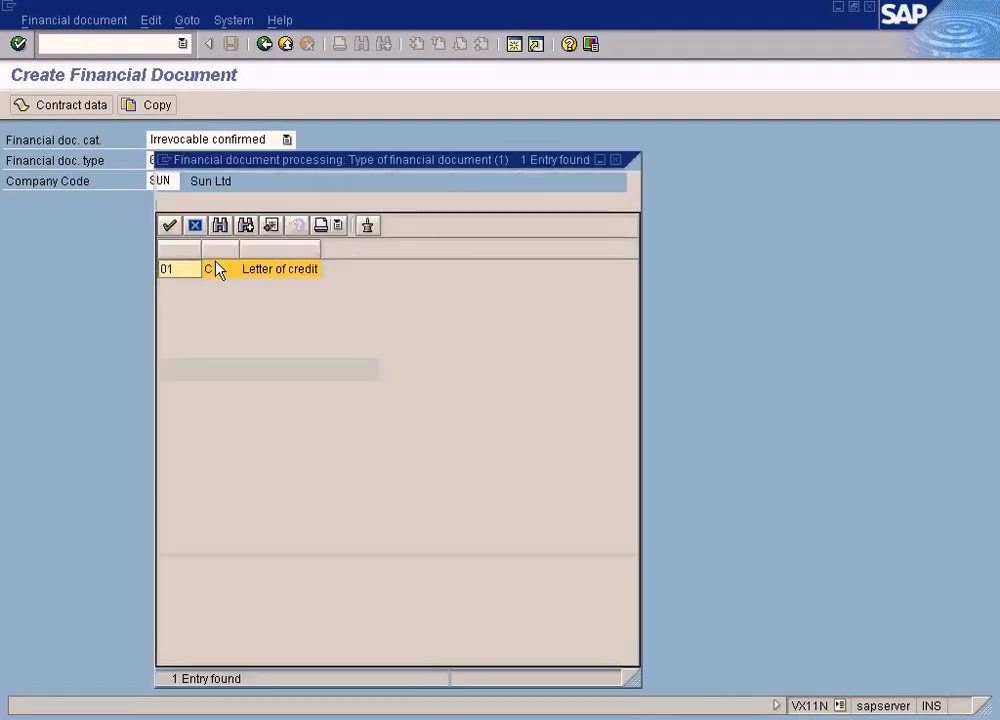
pyautogui.doubleClick(294, 272)
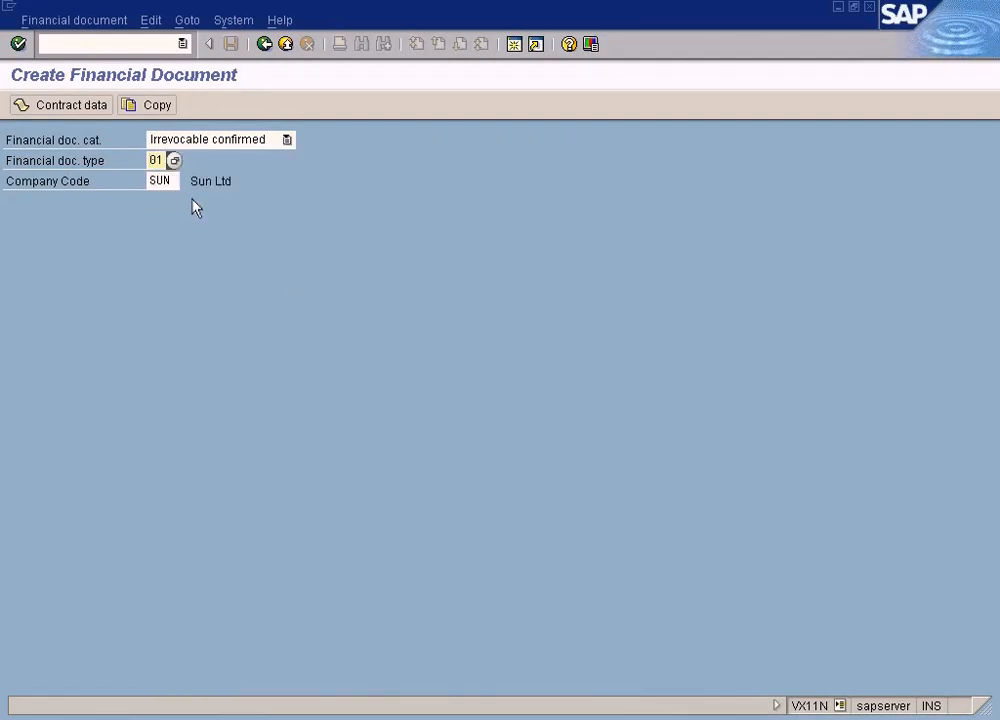
pyautogui.press('Return')
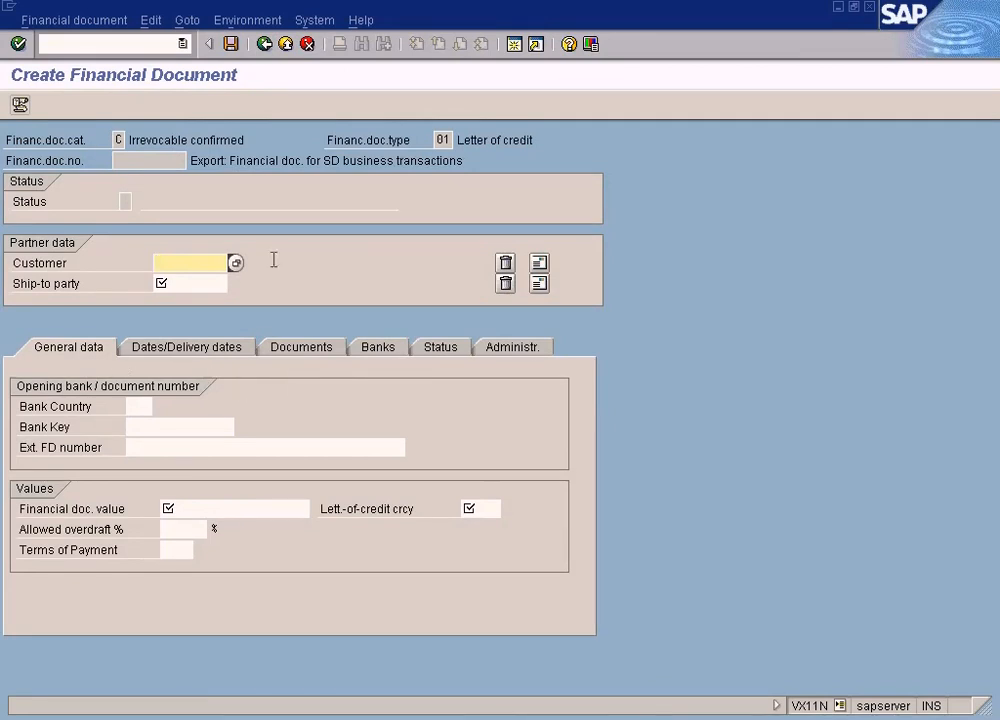
# Cancel the new financial document without saving its data
pyautogui.click(264, 46)
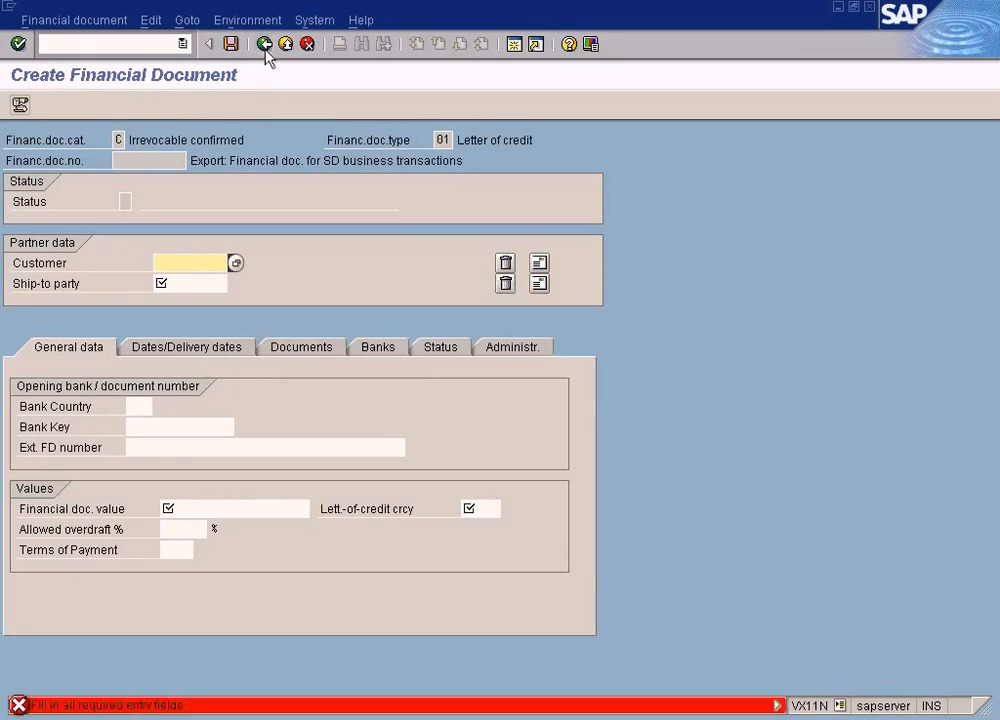
pyautogui.click(306, 44)
pyautogui.click(310, 332)
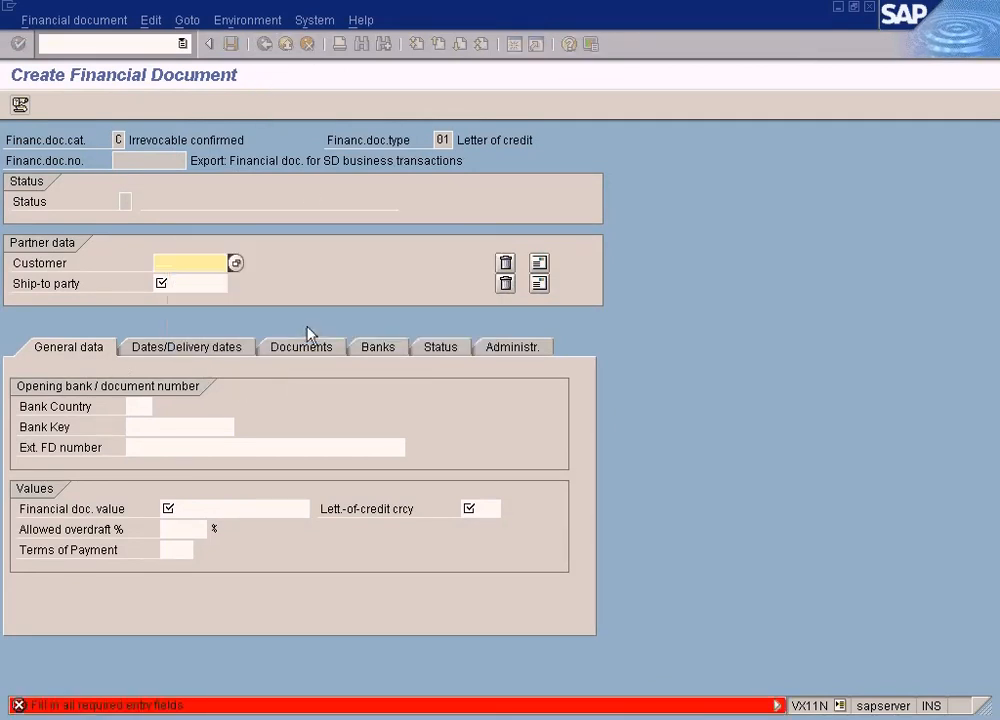
pyautogui.click(306, 44)
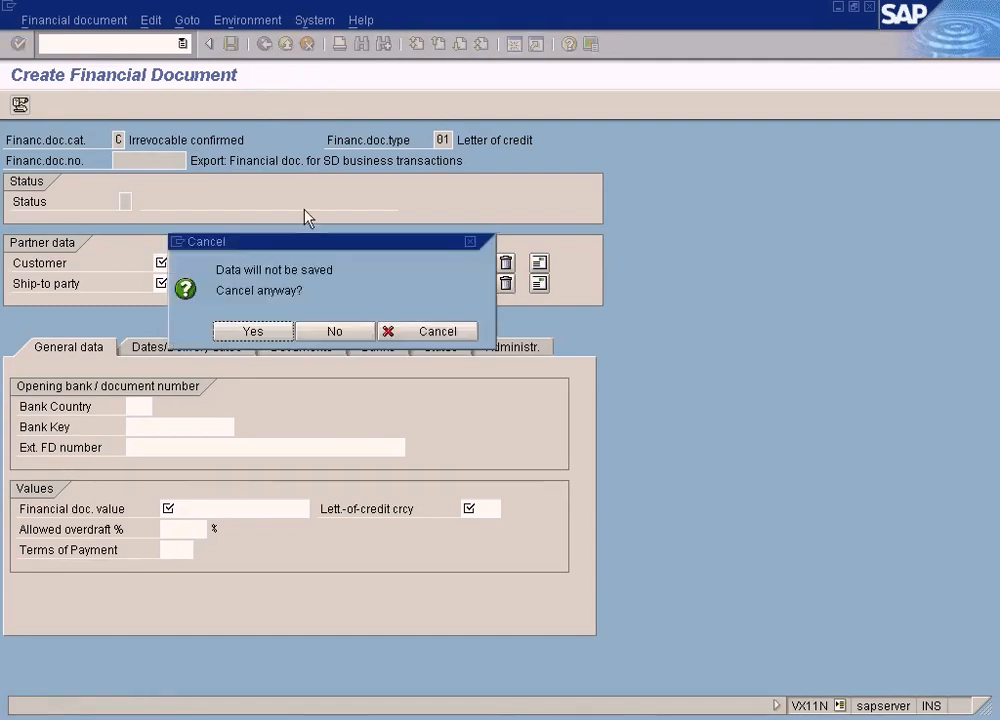
pyautogui.click(330, 332)
pyautogui.click(306, 44)
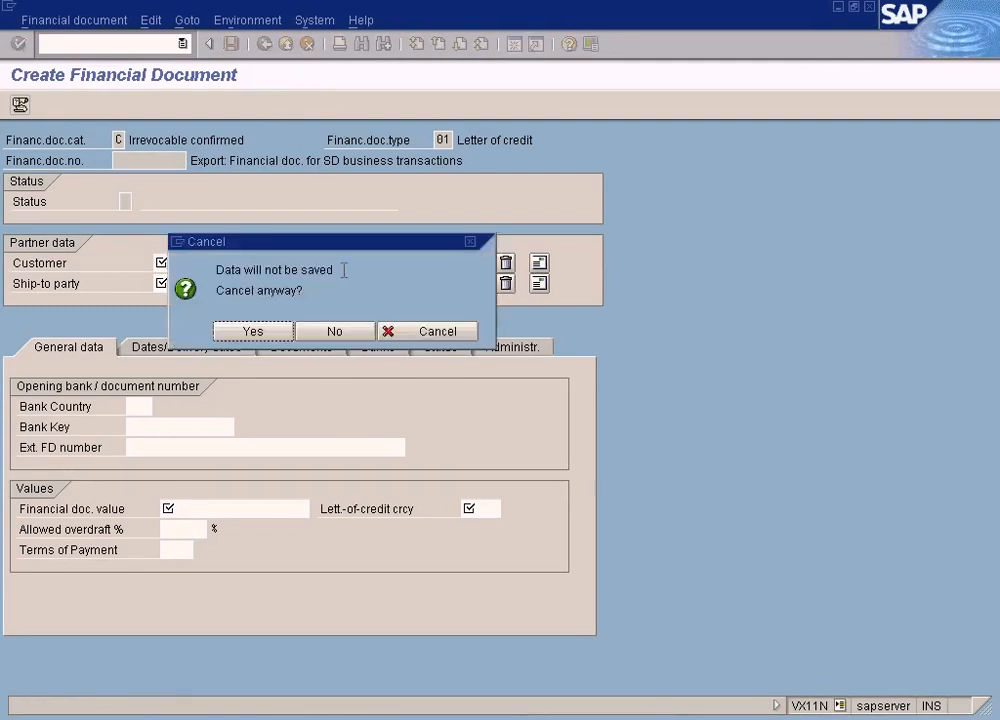
pyautogui.click(262, 333)
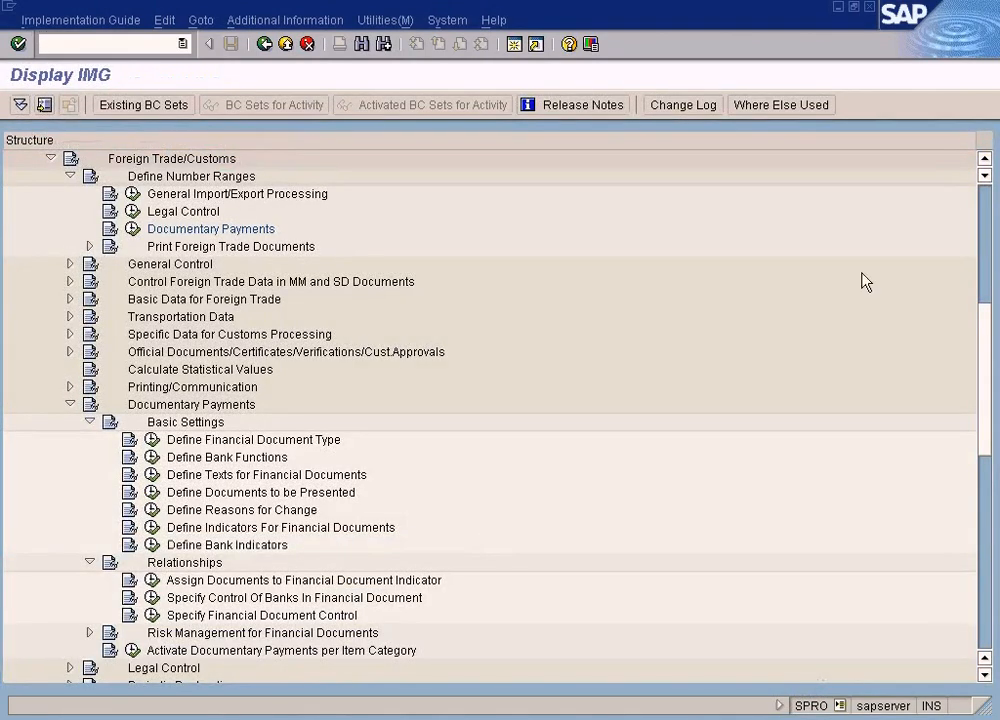
# Locate the Foreign Trade/Customs node under Sales and Distribution in the IMG structure
pyautogui.click(982, 158)
pyautogui.click(982, 158)
pyautogui.click(982, 158)
pyautogui.click(982, 158)
pyautogui.click(982, 158)
pyautogui.click(982, 162)
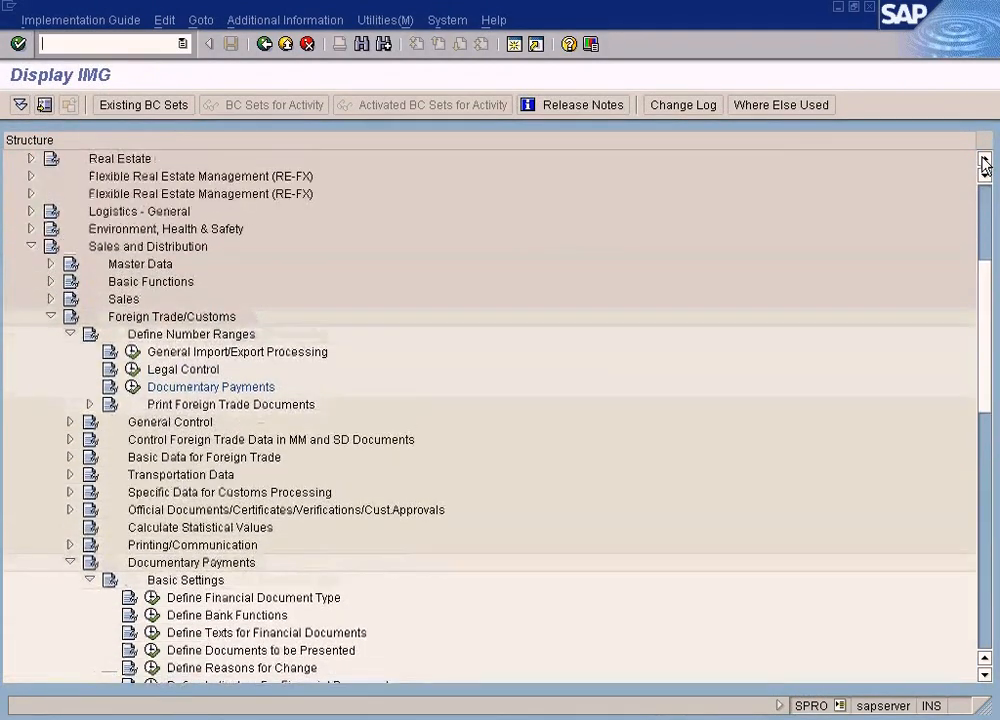
pyautogui.click(982, 162)
pyautogui.click(982, 162)
pyautogui.click(982, 162)
pyautogui.click(983, 162)
pyautogui.click(983, 162)
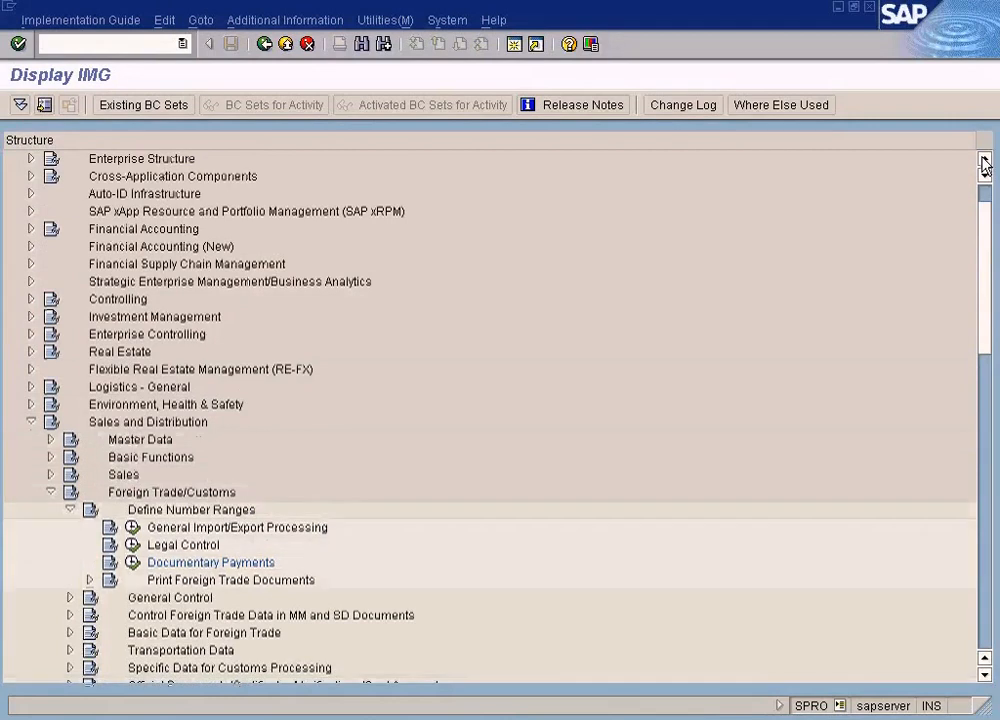
pyautogui.click(179, 426)
pyautogui.click(173, 494)
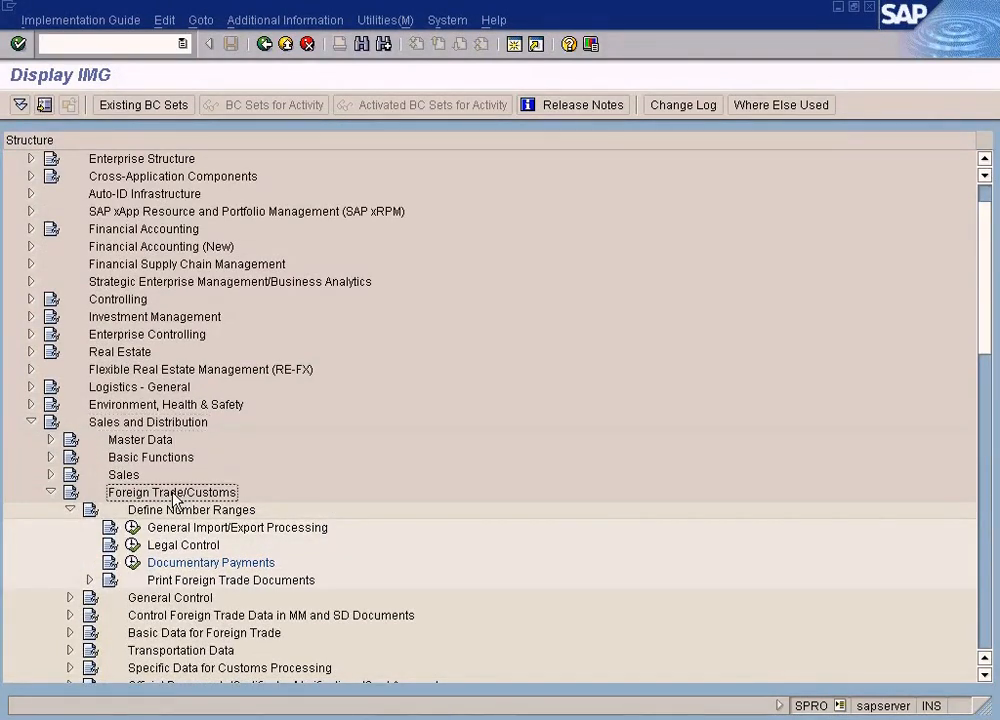
# Collapse the Define Number Ranges node under Foreign Trade/Customs in the IMG structure
pyautogui.click(985, 675)
pyautogui.click(985, 675)
pyautogui.click(985, 675)
pyautogui.click(985, 675)
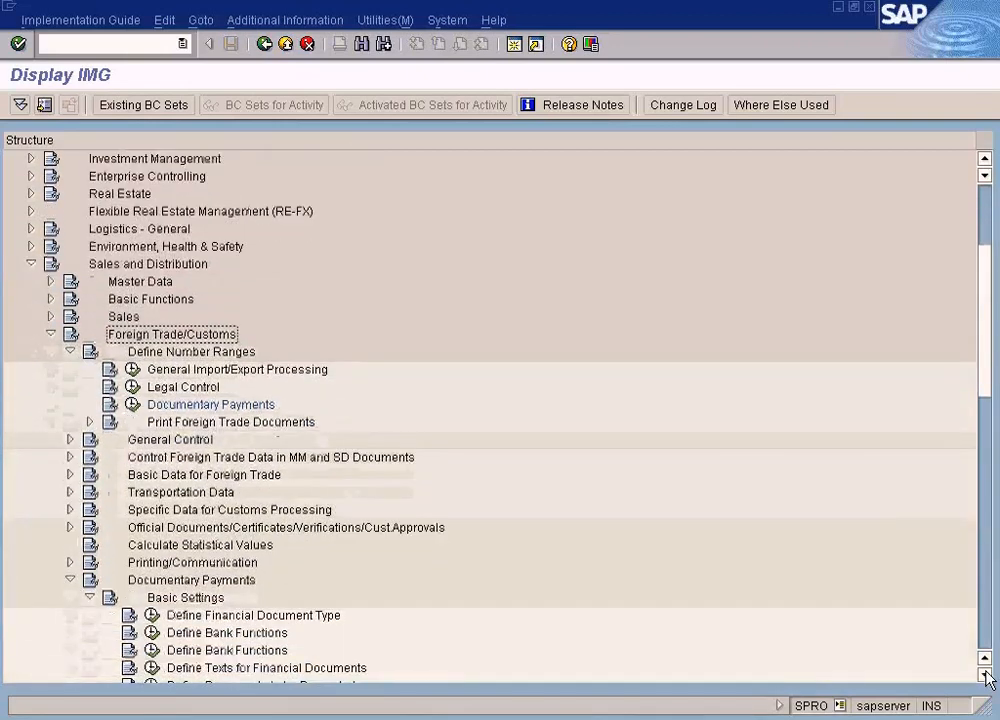
pyautogui.click(985, 675)
pyautogui.click(985, 675)
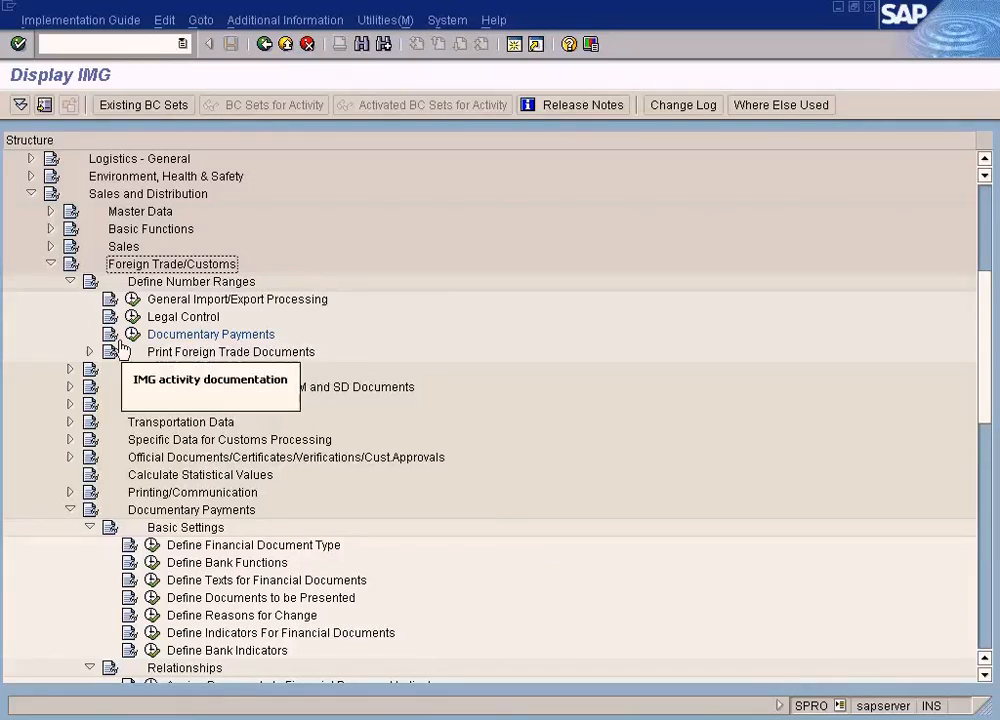
pyautogui.click(70, 281)
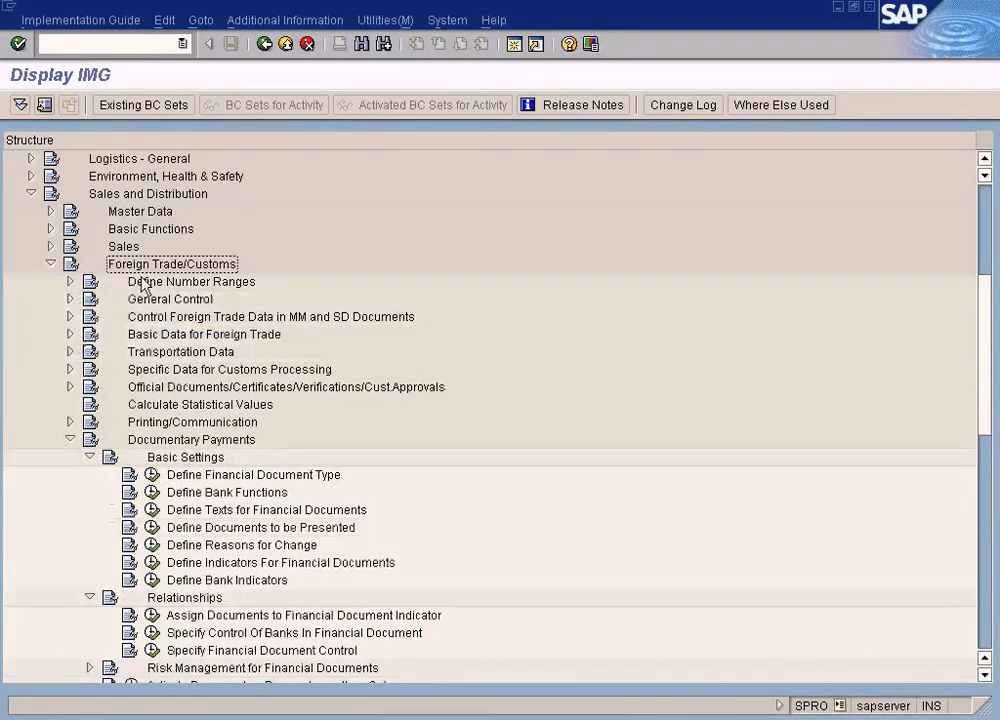
# Open the Define Financial Document Type activity in the Basic Settings of Documentary Payments
pyautogui.scroll(-2, 140, 430)
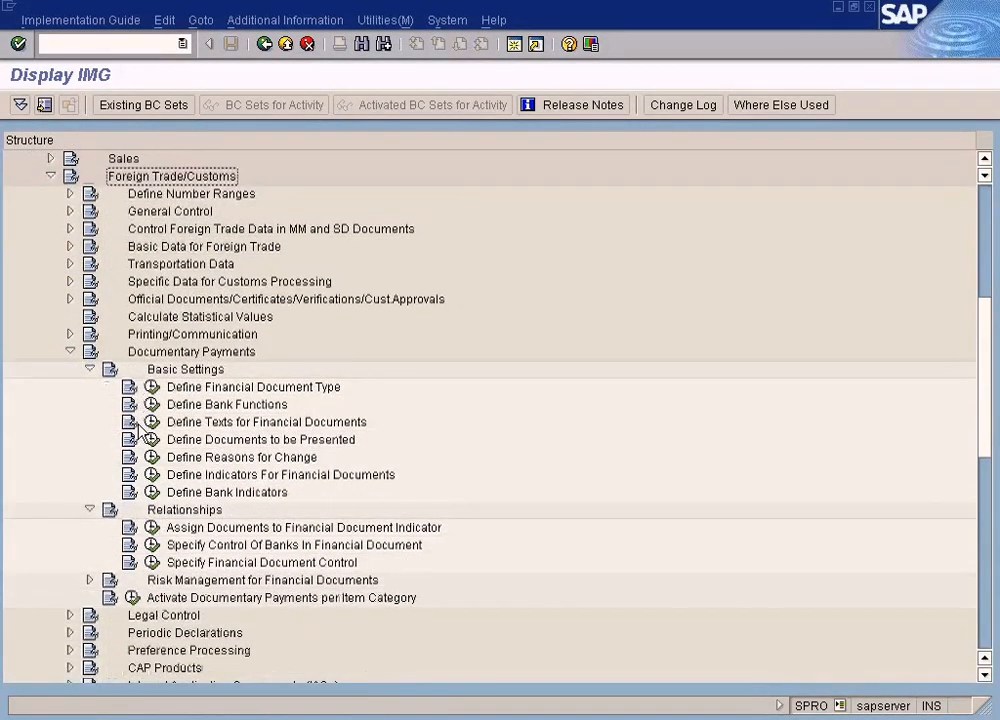
pyautogui.scroll(-1, 140, 430)
pyautogui.click(191, 355)
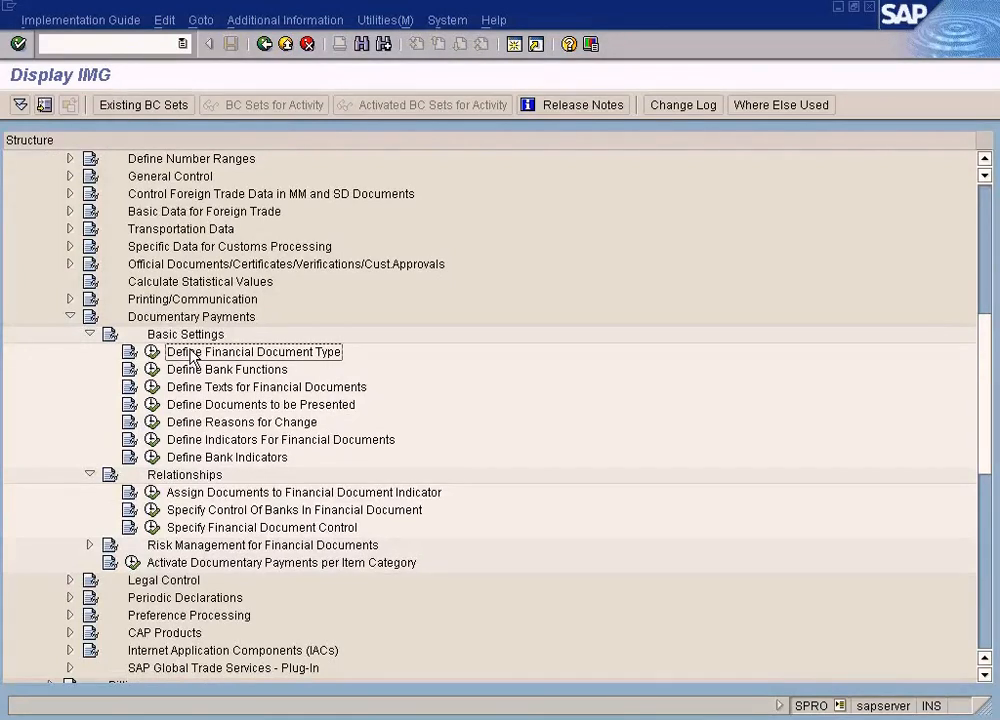
pyautogui.click(152, 352)
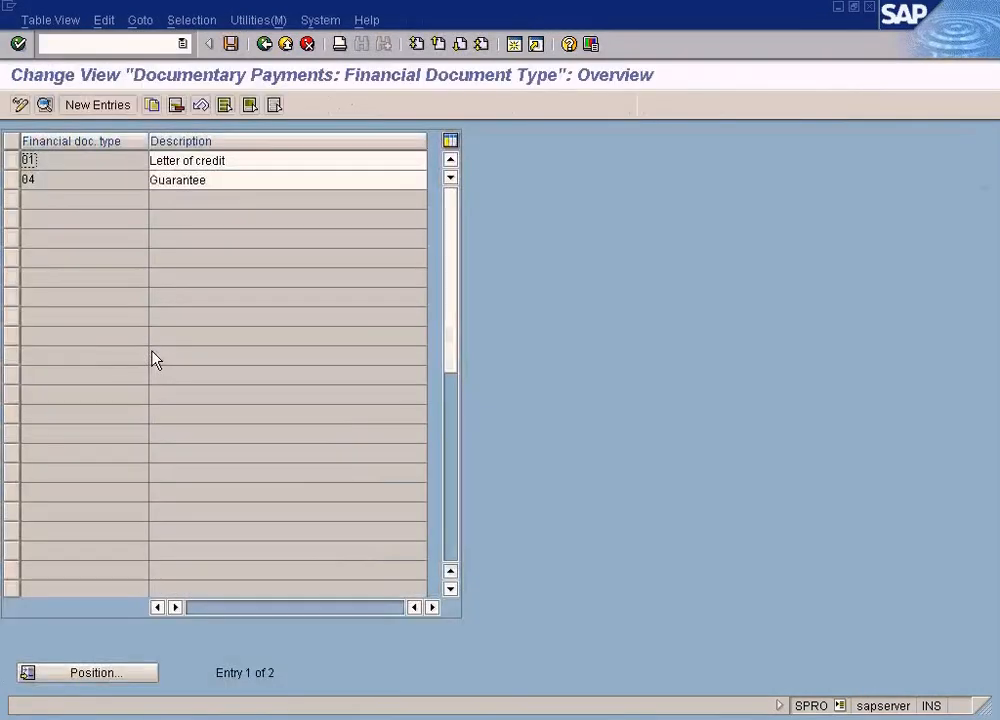
# Examine the financial document types 01, Letter of credit, and 04, Guarantee, with their descriptions
pyautogui.click(196, 163)
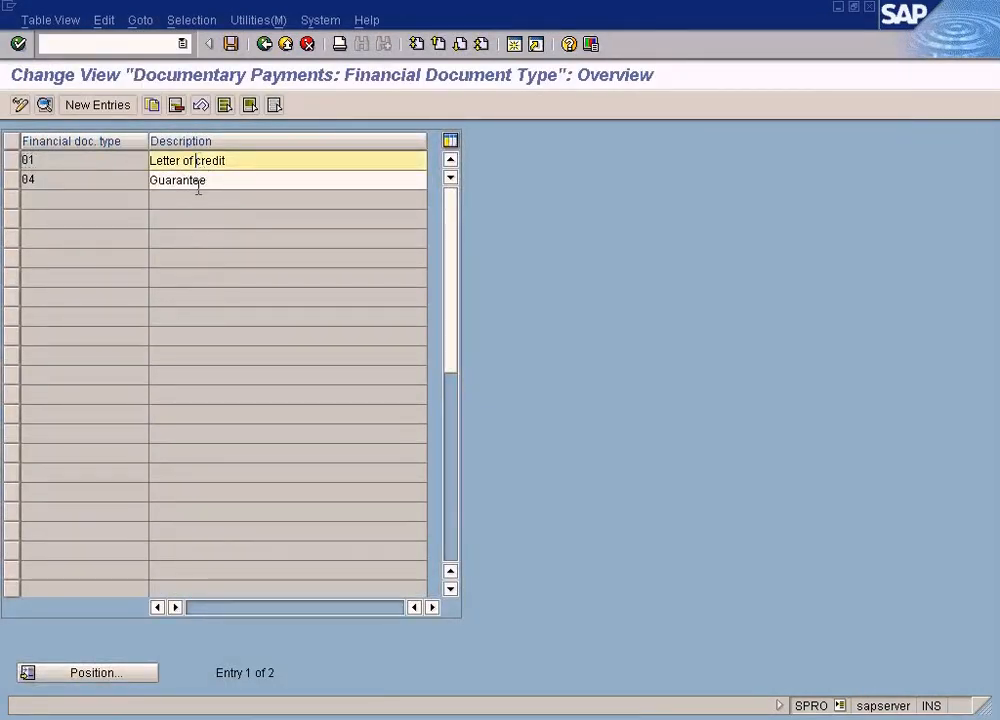
pyautogui.click(197, 182)
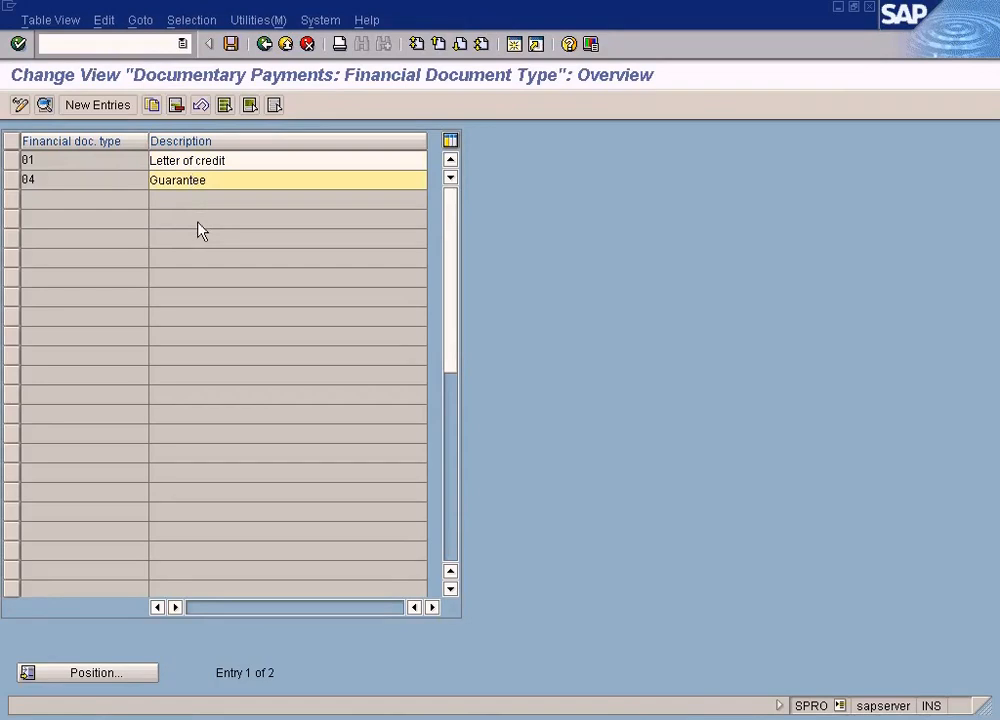
pyautogui.click(133, 161)
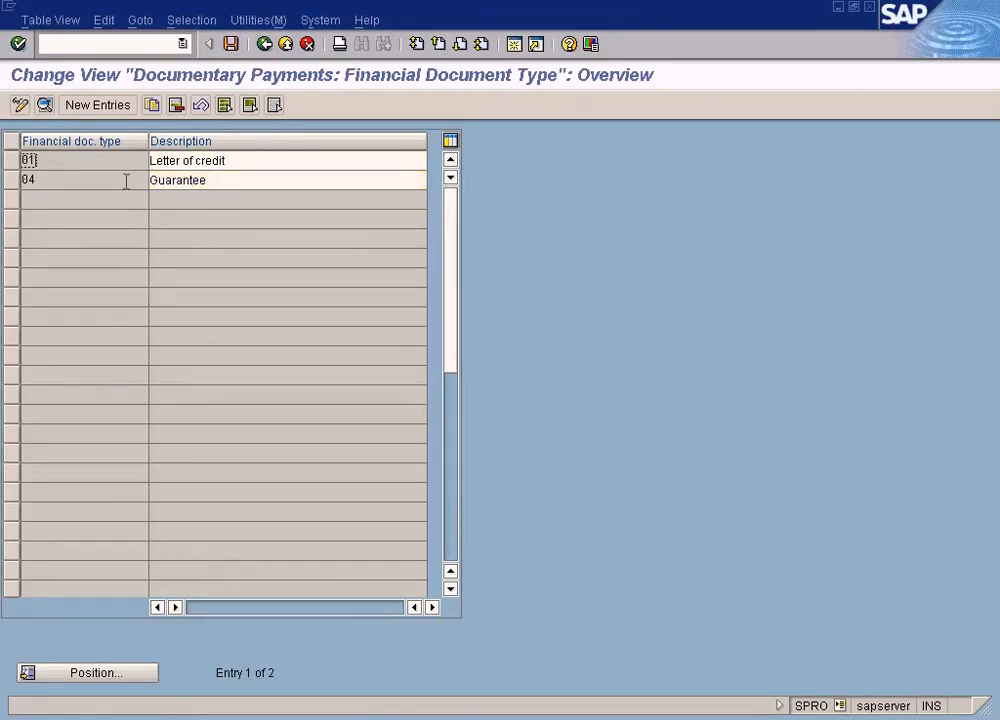
pyautogui.click(125, 180)
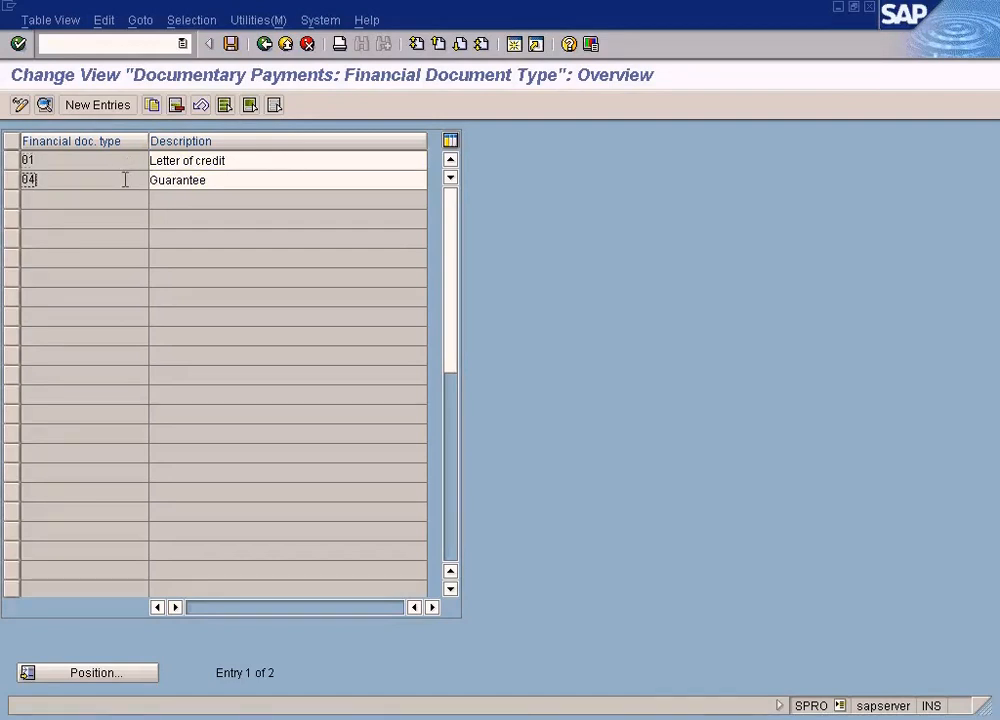
pyautogui.click(186, 162)
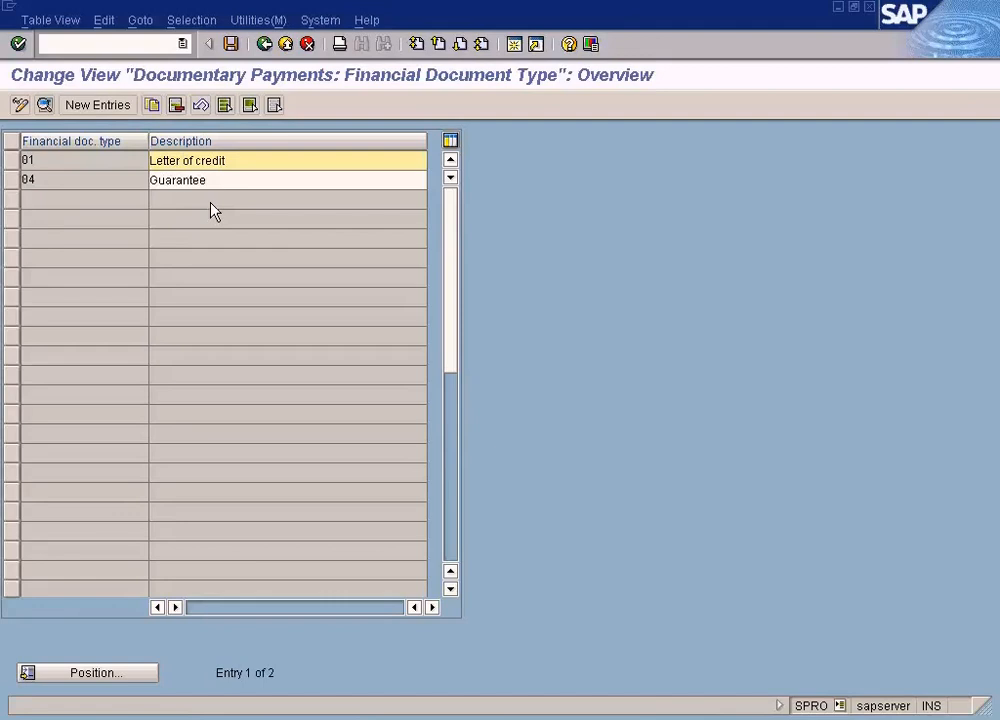
pyautogui.click(211, 180)
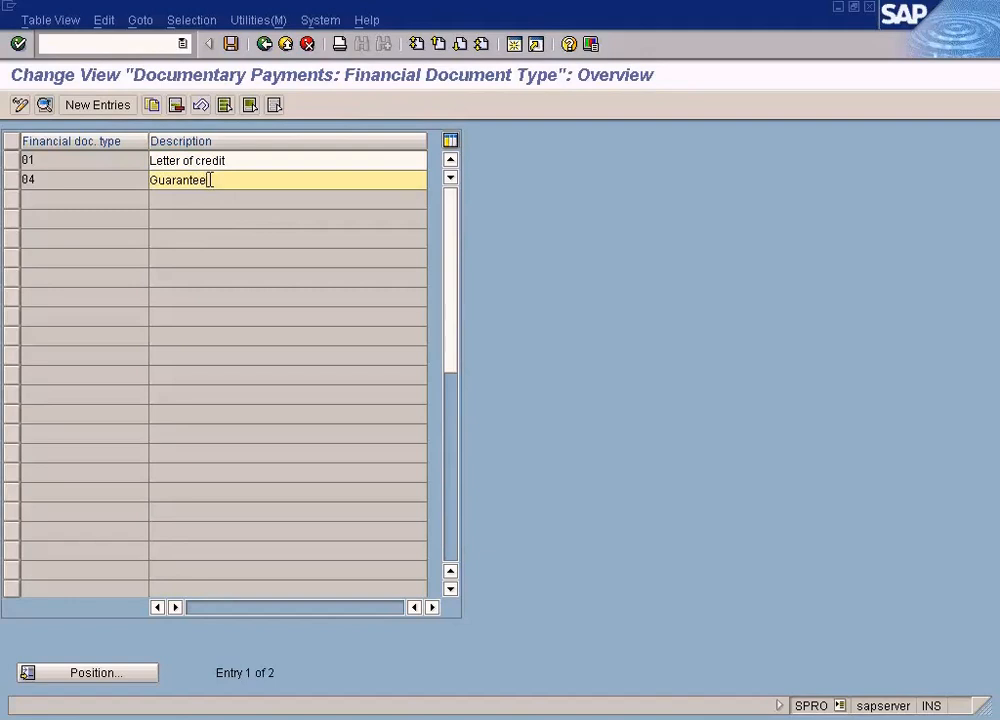
pyautogui.click(233, 162)
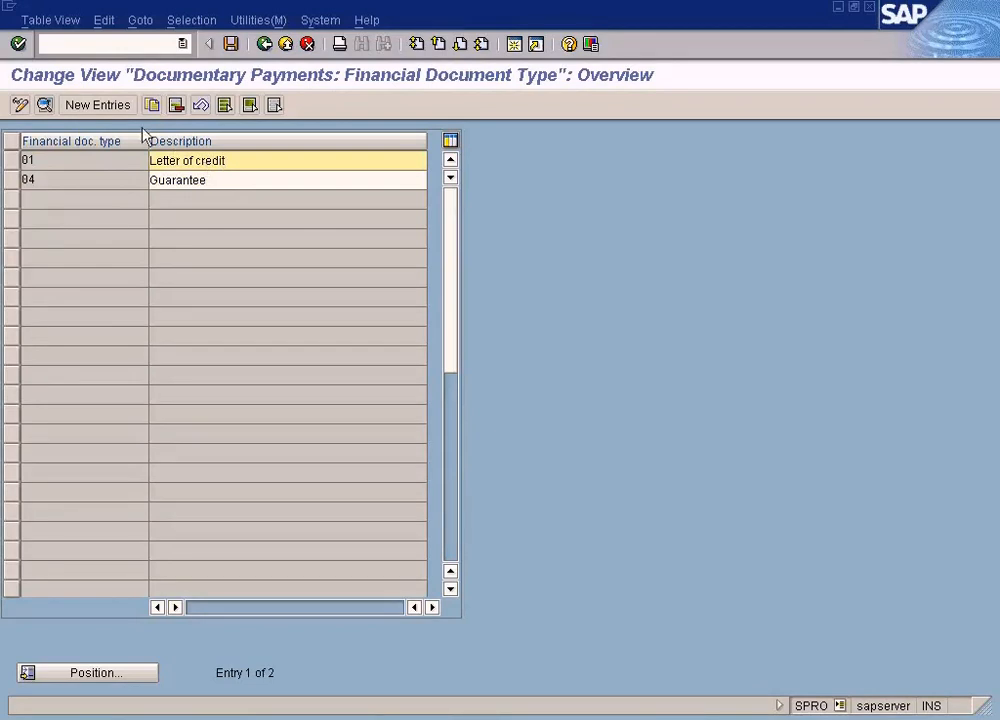
pyautogui.click(118, 105)
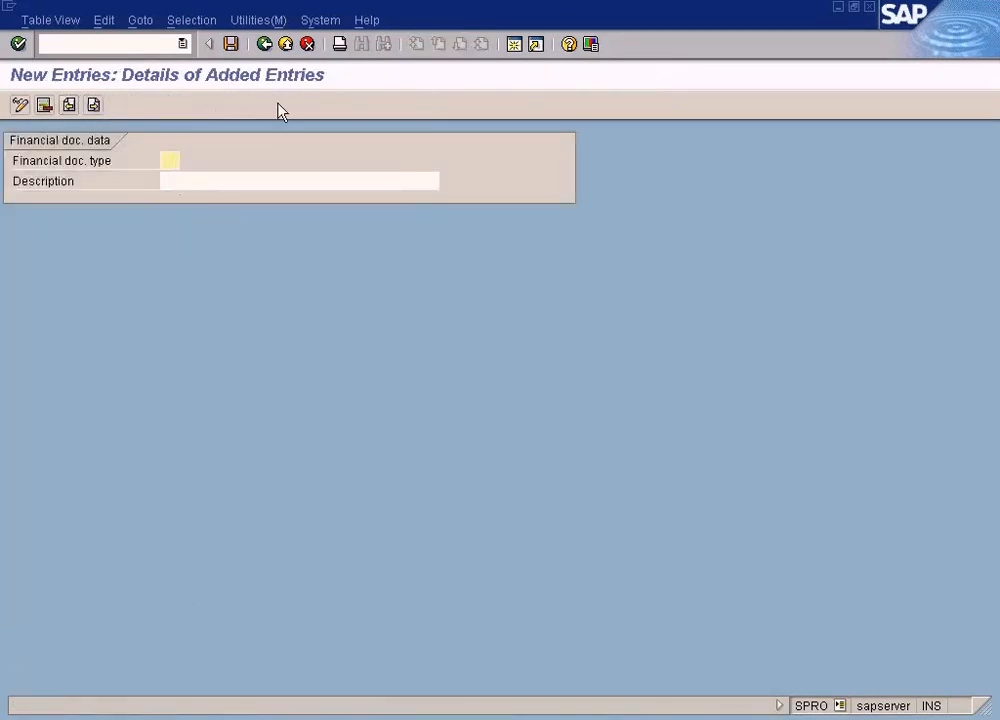
pyautogui.click(264, 46)
pyautogui.click(292, 47)
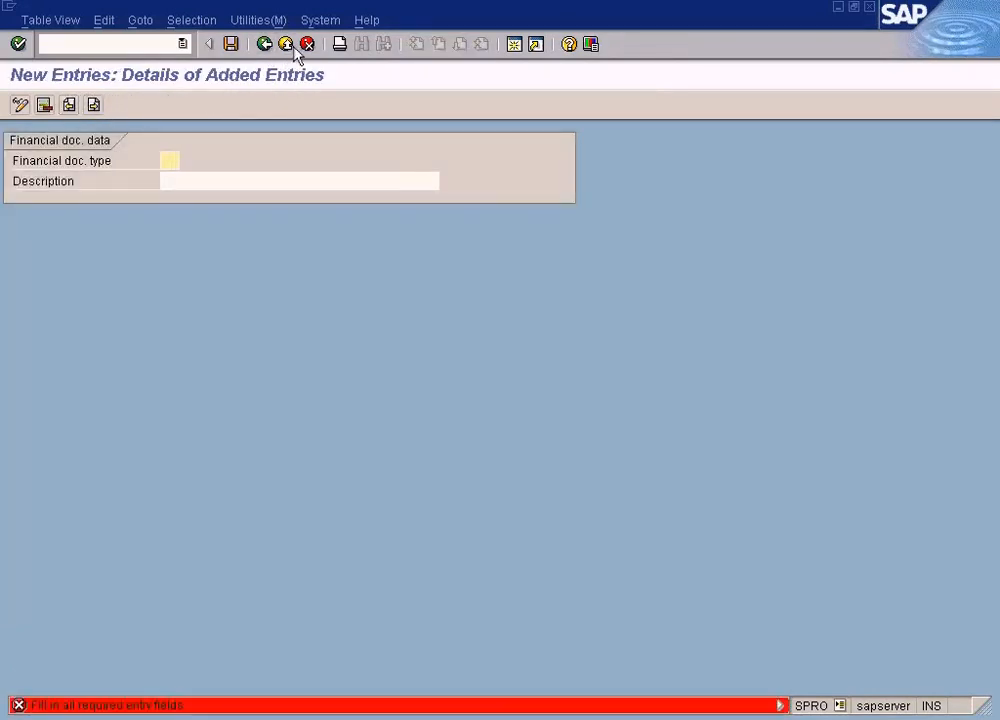
pyautogui.click(307, 44)
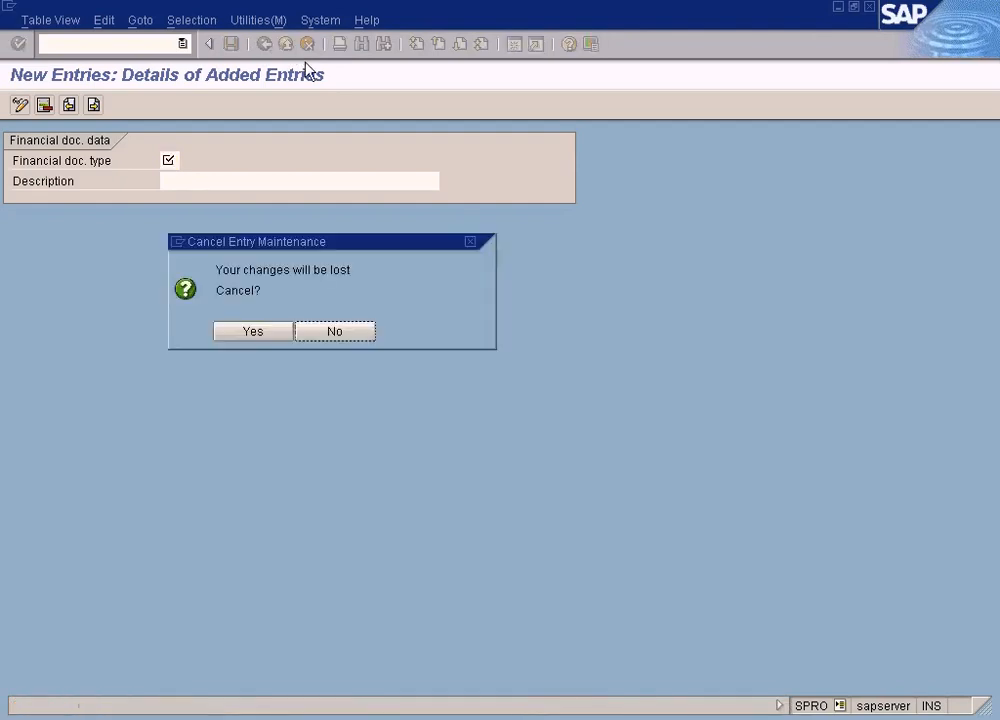
pyautogui.click(255, 330)
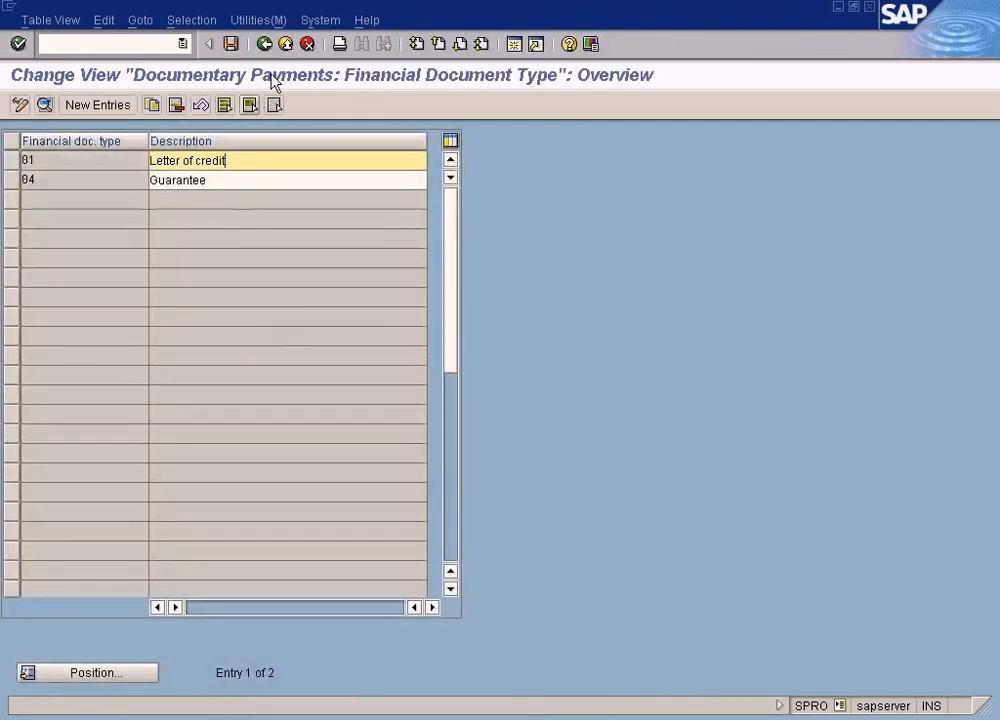
# Reopen the financial document type configuration and compare its entries with the type value list in the Create Financial Document session
pyautogui.click(266, 45)
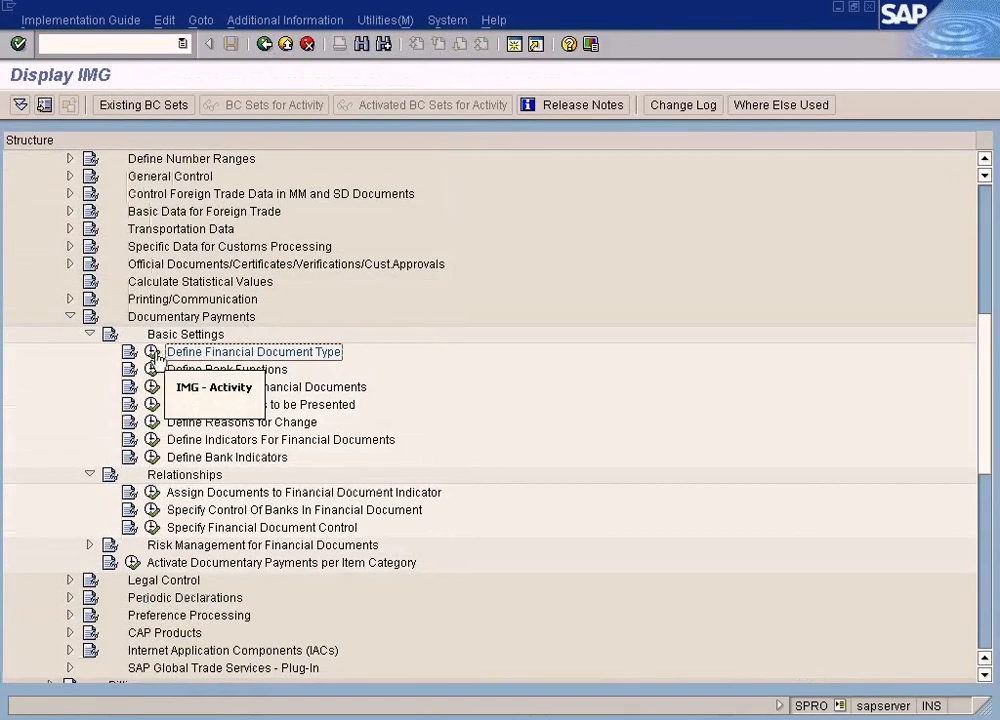
pyautogui.click(153, 353)
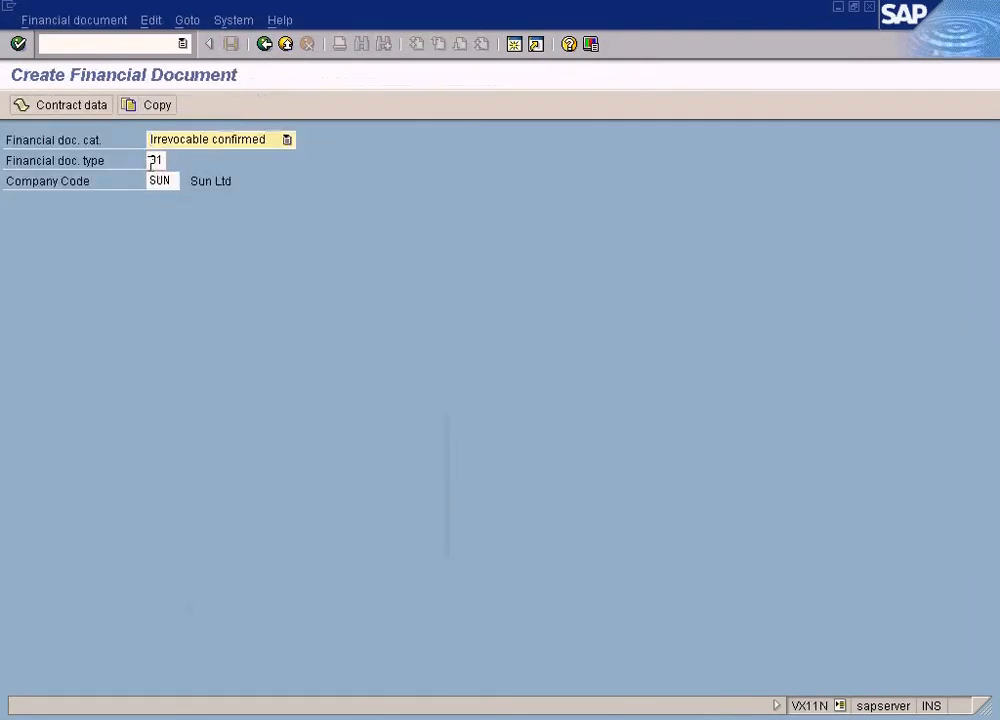
pyautogui.click(150, 162)
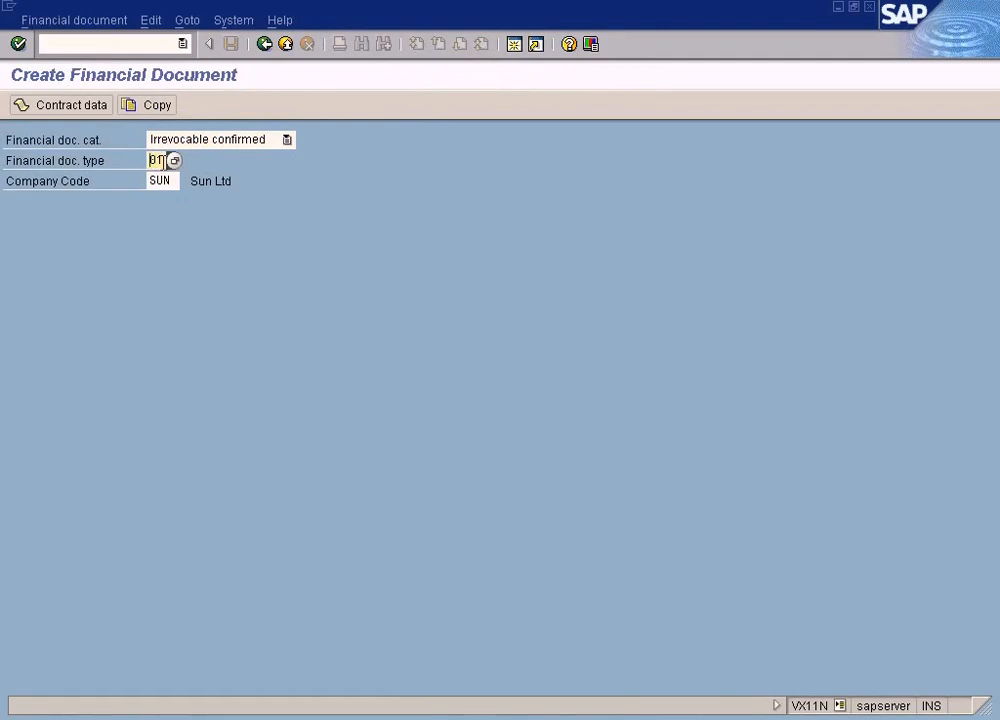
pyautogui.click(172, 161)
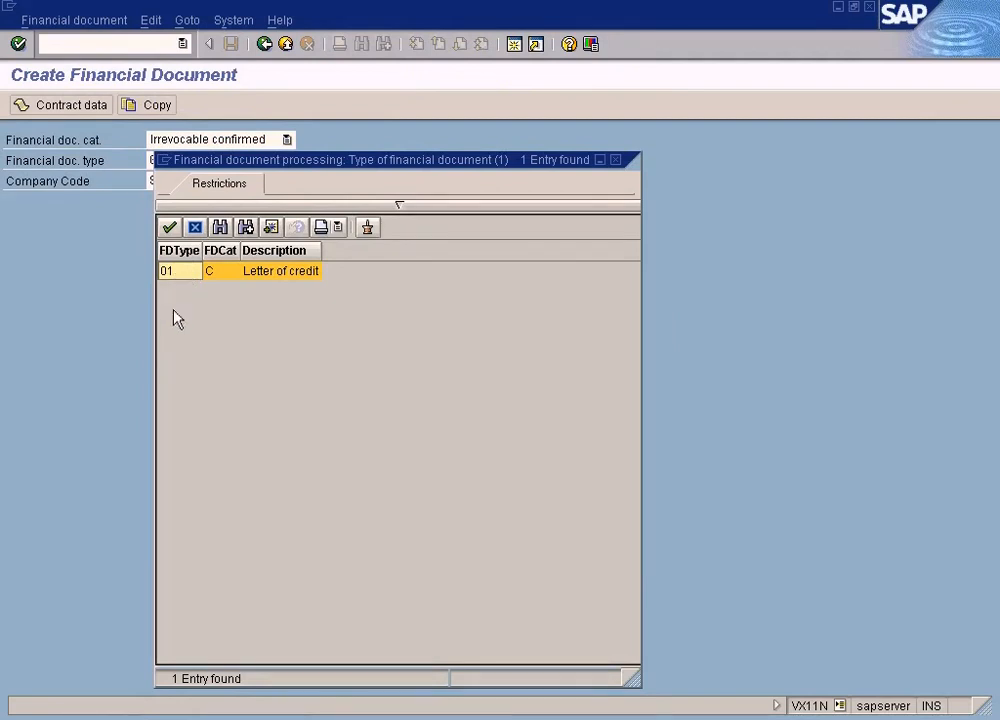
pyautogui.hotkey('alt', 'Tab')
pyautogui.click(48, 185)
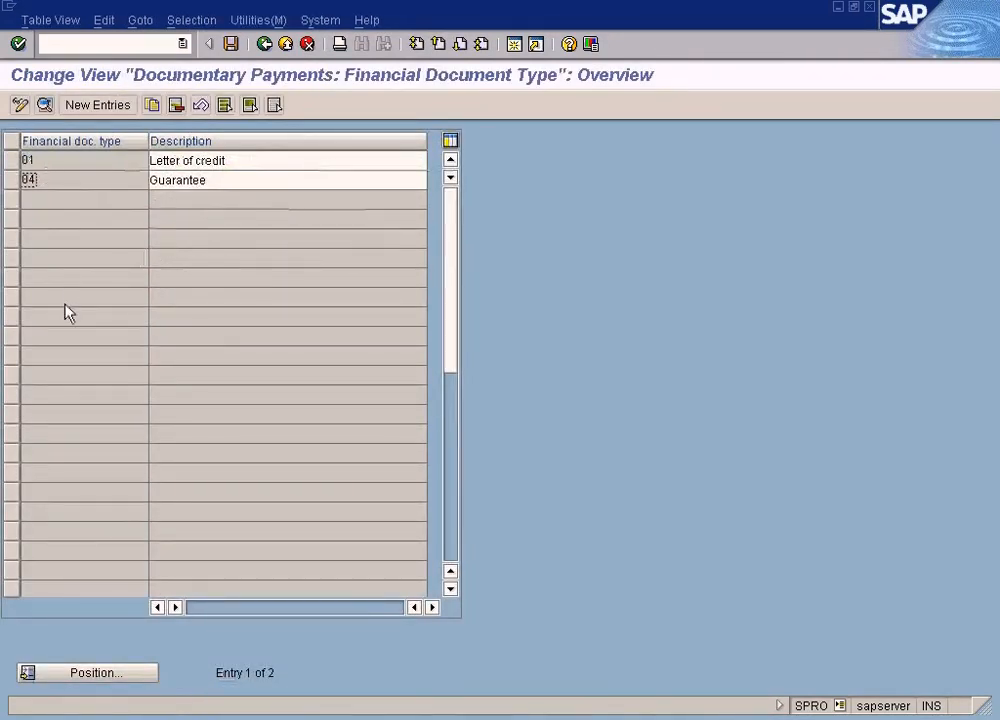
pyautogui.click(194, 160)
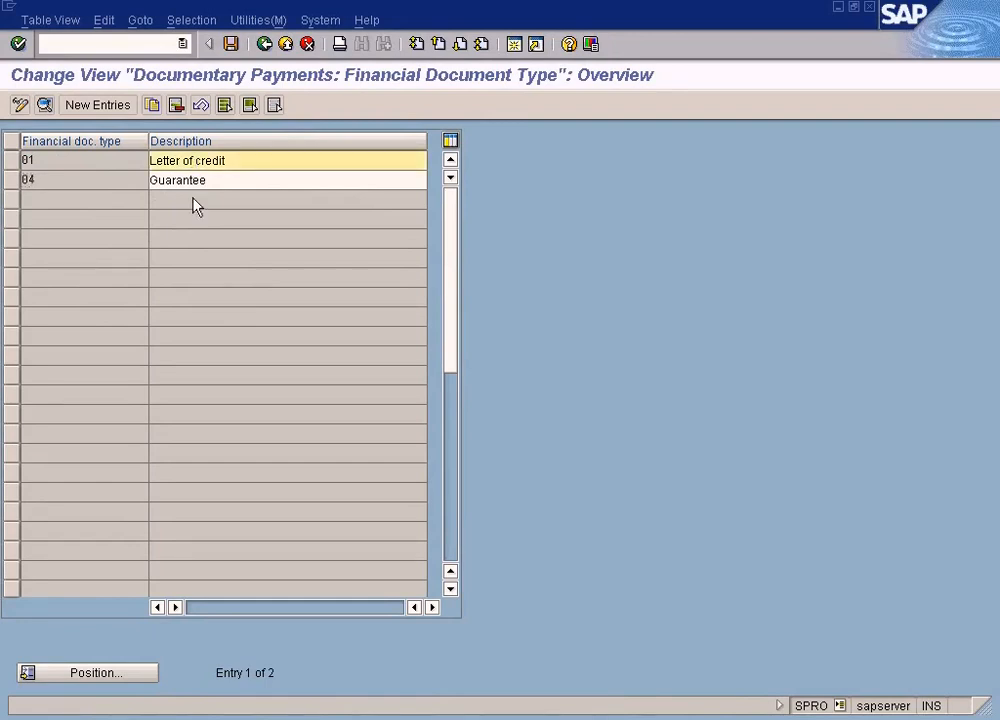
# Recheck the financial document type value list in the Create Financial Document session and close it without choosing an entry
pyautogui.hotkey('alt', 'Tab')
pyautogui.hotkey('alt', 'Tab')
pyautogui.hotkey('alt', 'Tab')
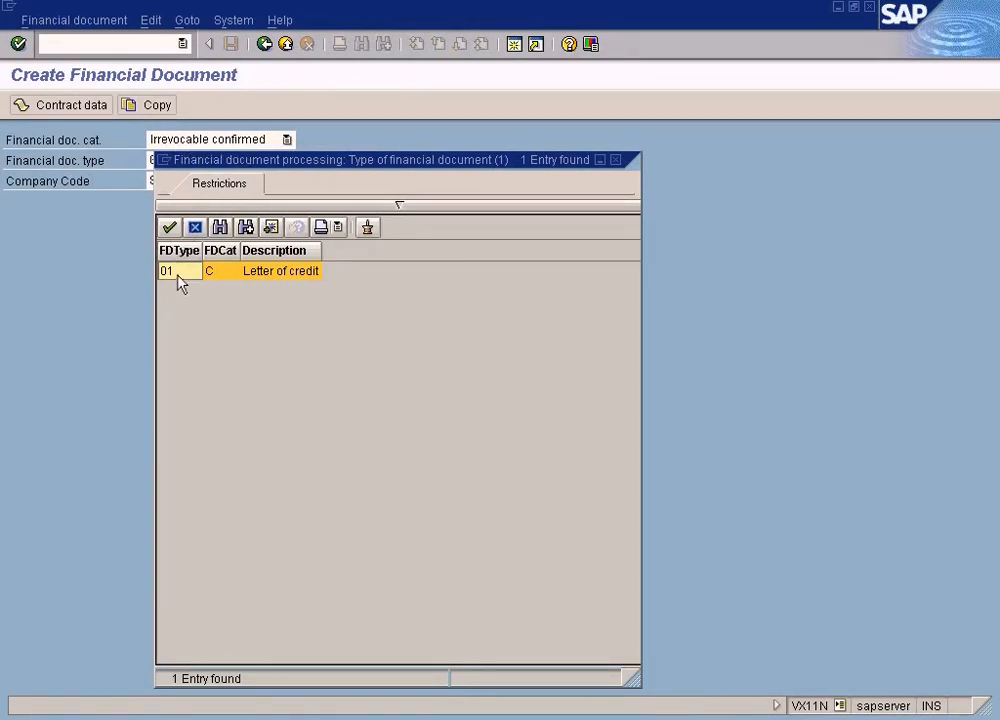
pyautogui.click(615, 159)
# Examine the Specify Financial Document Control settings under Relationships and return to the IMG structure
pyautogui.hotkey('alt', 'Tab')
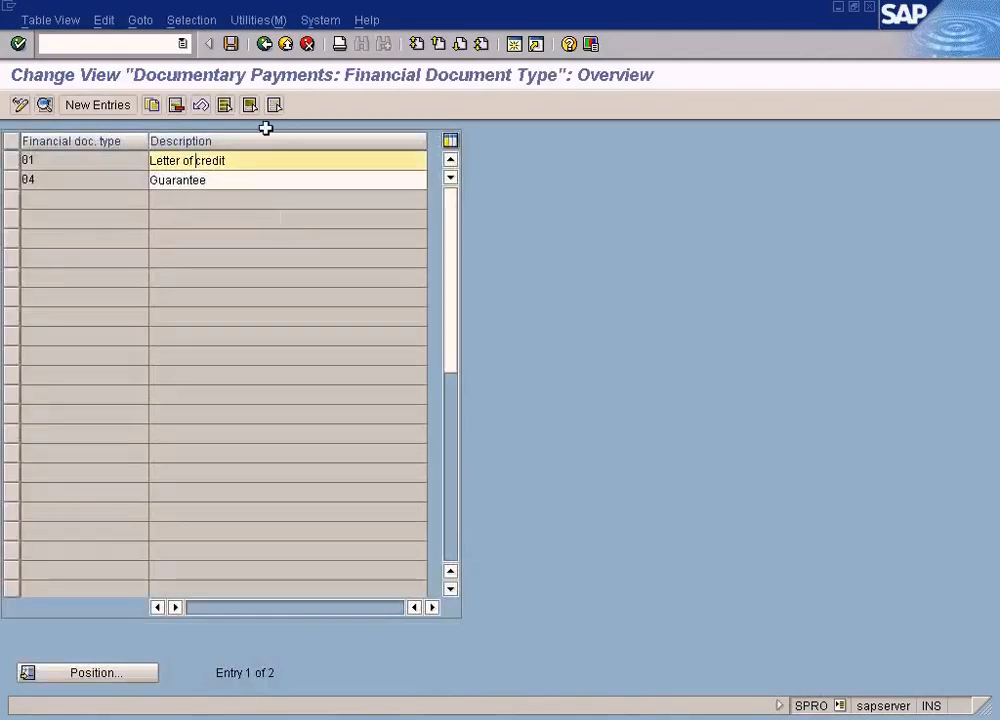
pyautogui.click(264, 44)
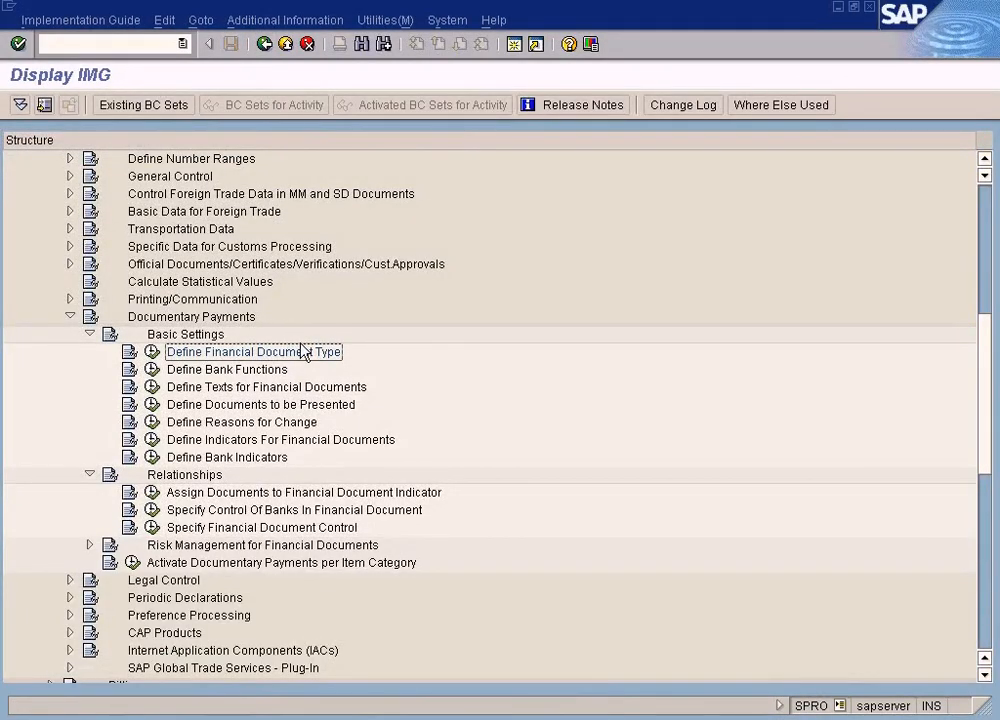
pyautogui.click(152, 528)
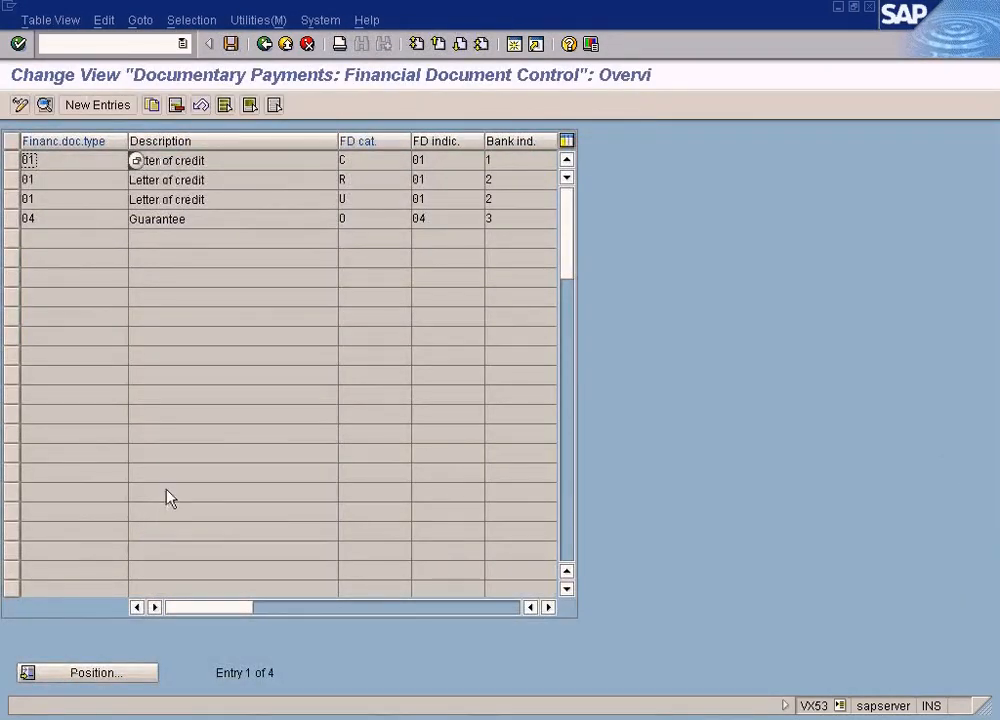
pyautogui.click(264, 44)
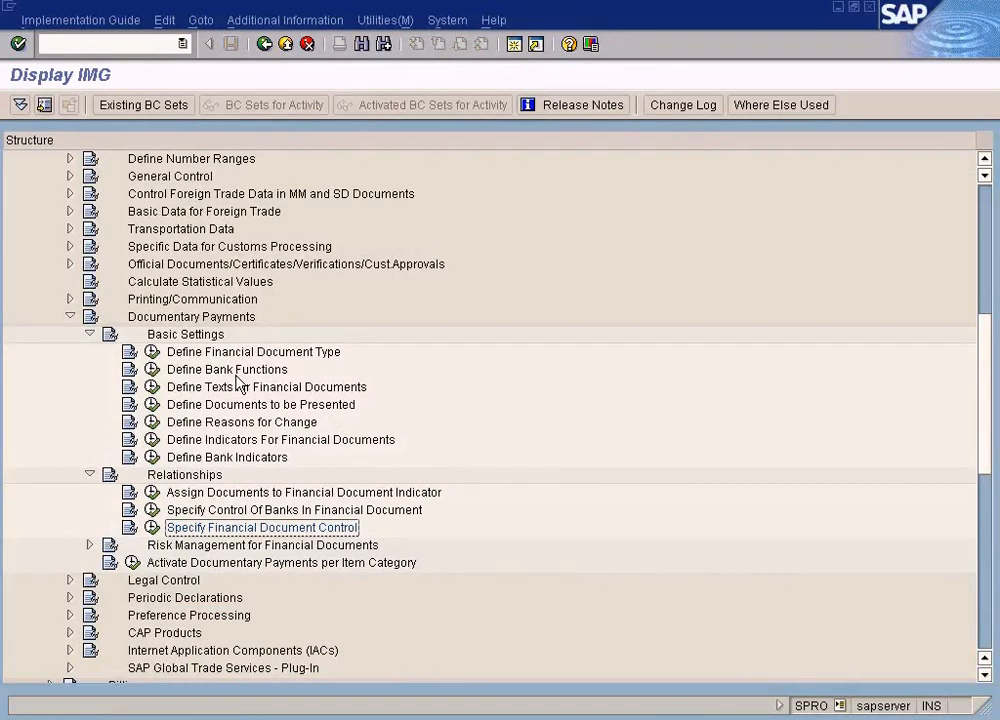
# Collapse the Control Foreign Trade Data in MM and SD Documents node and the Define Number Ranges node
pyautogui.scroll(-3, 237, 383)
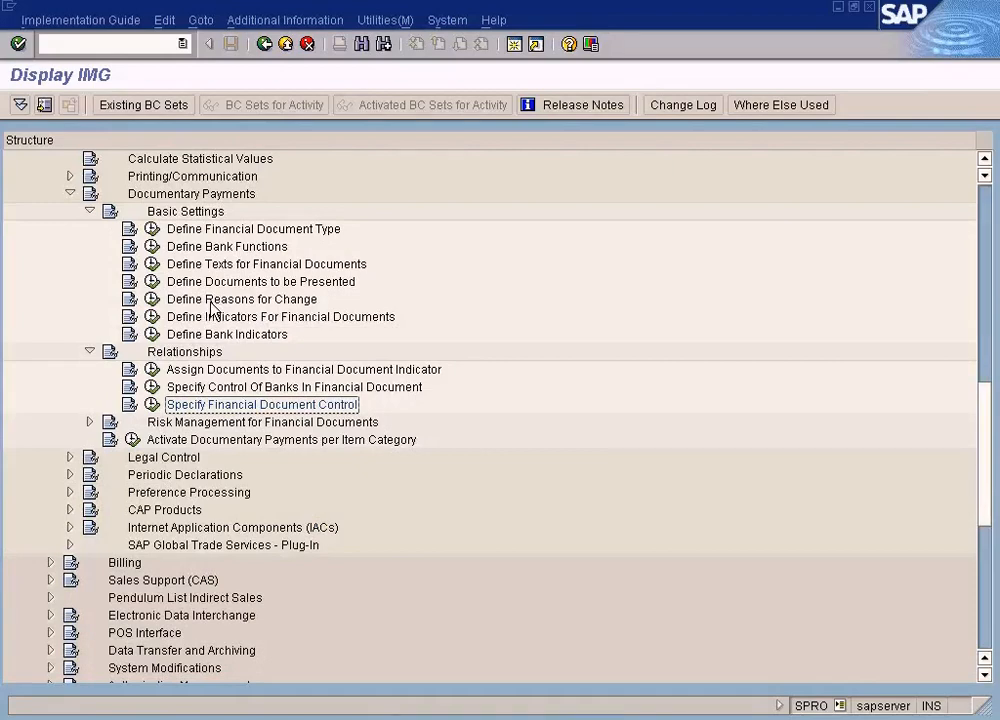
pyautogui.scroll(6, 212, 308)
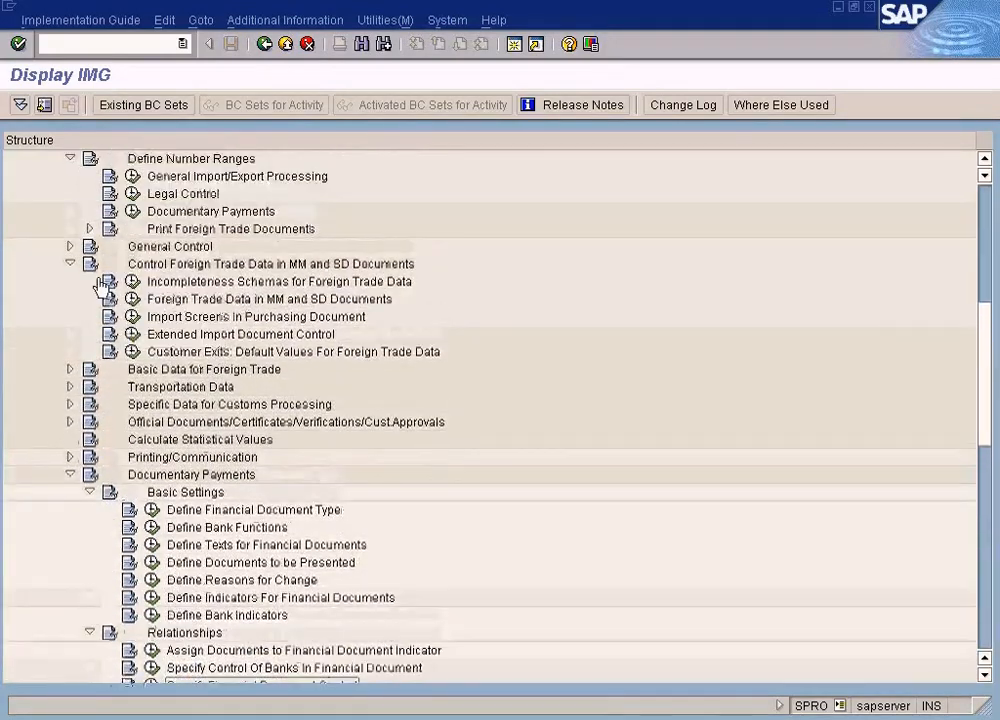
pyautogui.click(70, 263)
pyautogui.click(70, 158)
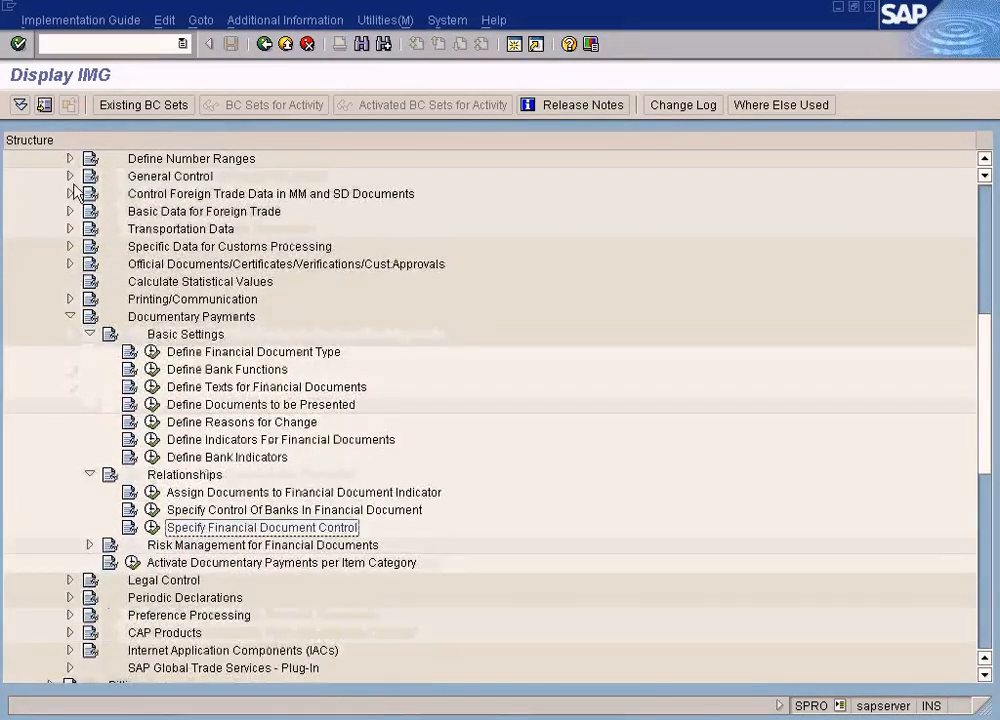
# Trace the IMG path from Sales and Distribution through Foreign Trade/Customs and Documentary Payments to Basic Settings
pyautogui.scroll(2, 80, 200)
pyautogui.click(127, 178)
pyautogui.click(116, 247)
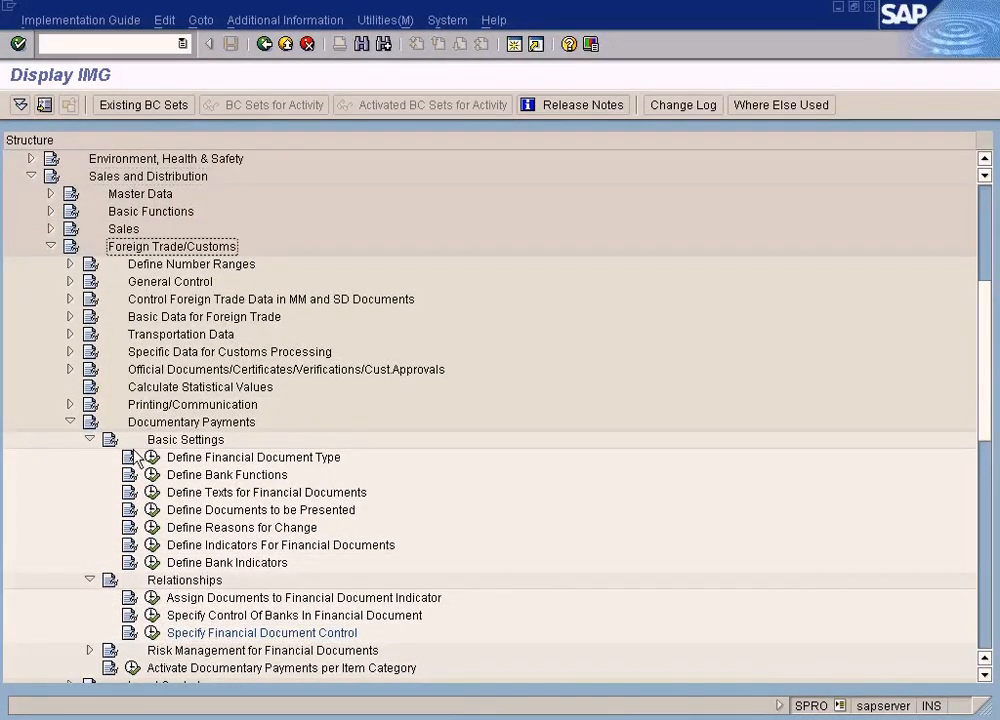
pyautogui.scroll(-1, 137, 460)
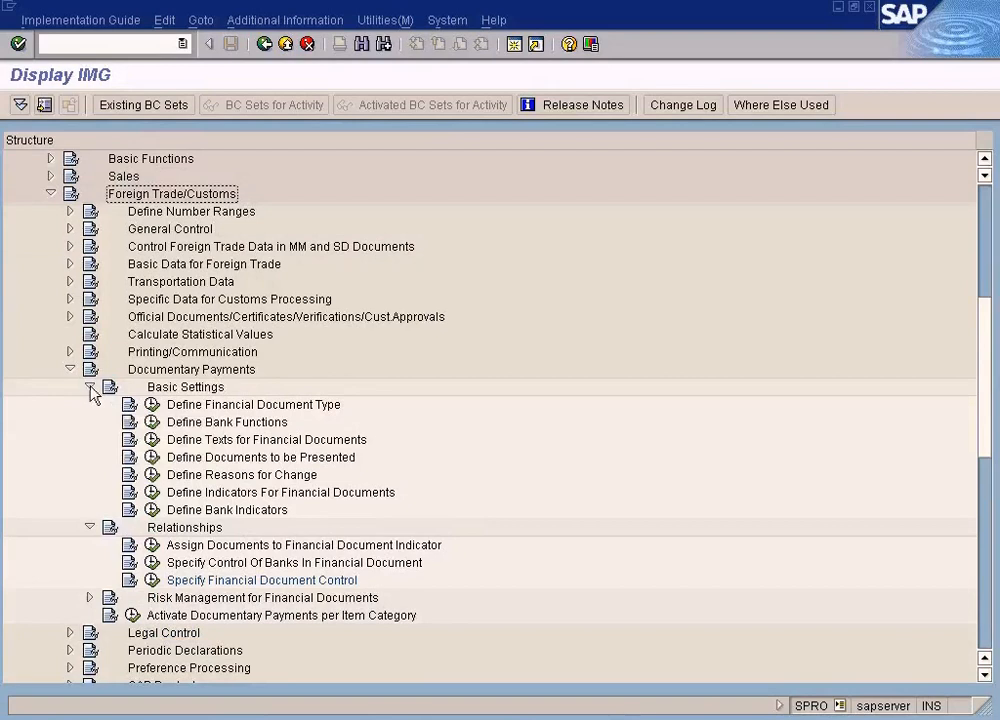
pyautogui.click(89, 387)
pyautogui.click(197, 372)
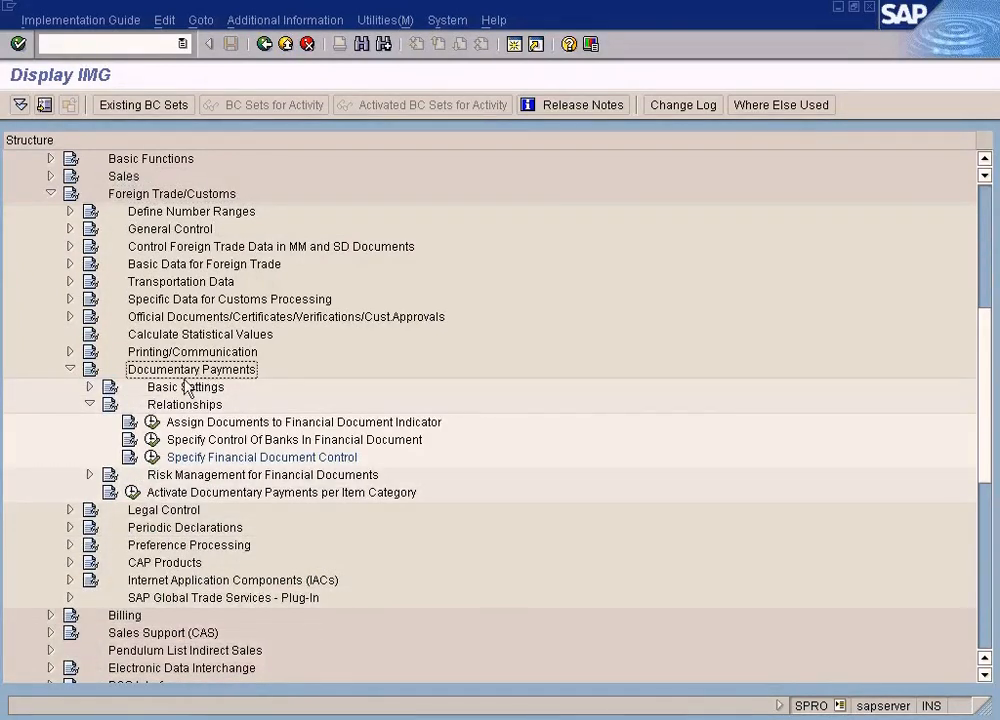
pyautogui.click(89, 388)
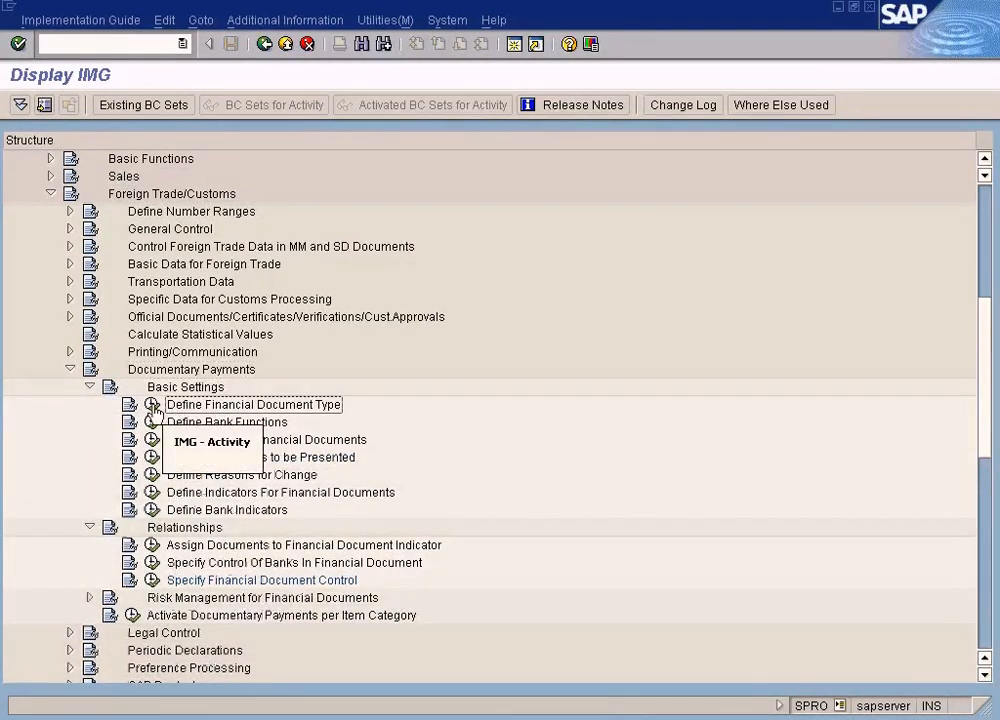
# Review the Define Financial Document Type entries again, including type 04, and return to the IMG structure
pyautogui.click(152, 405)
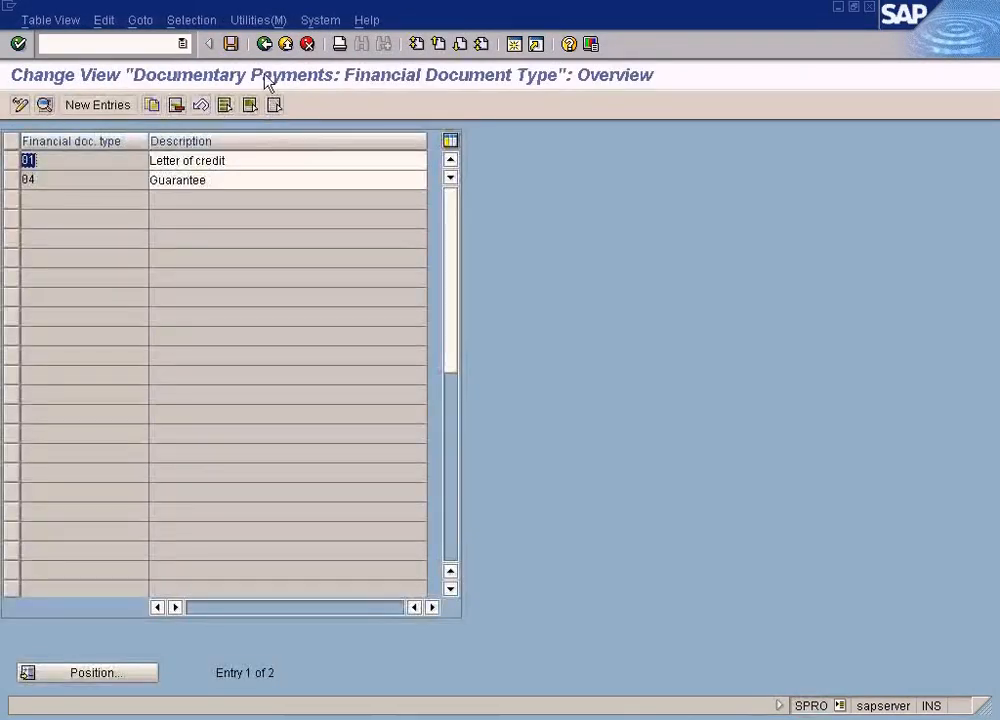
pyautogui.click(264, 43)
pyautogui.scroll(-2, 290, 400)
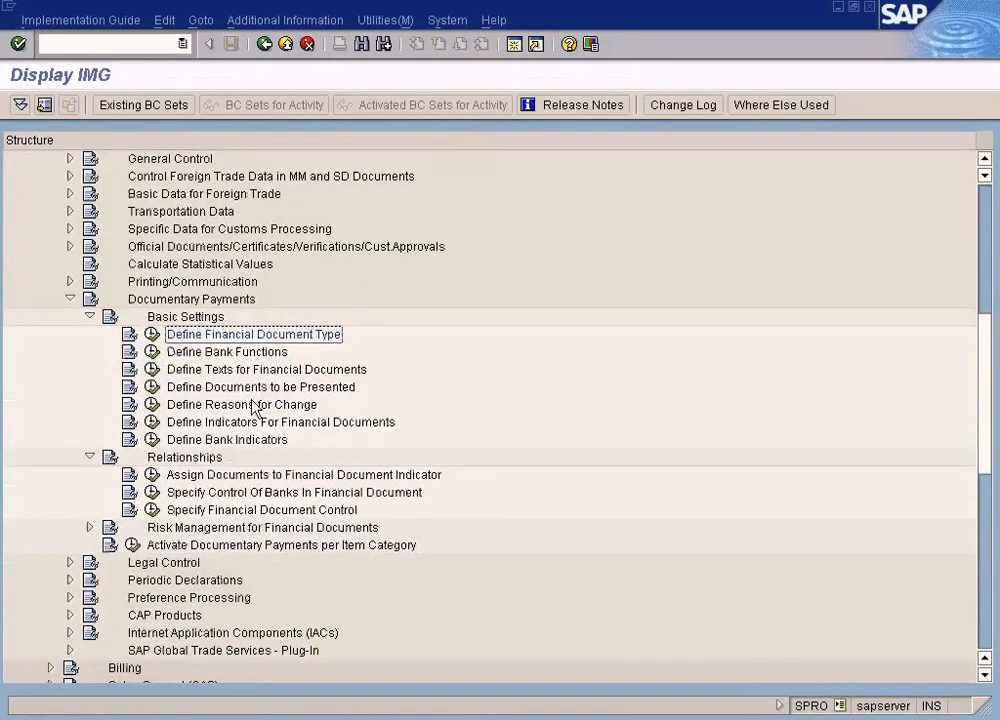
pyautogui.click(153, 336)
pyautogui.click(29, 180)
pyautogui.click(264, 43)
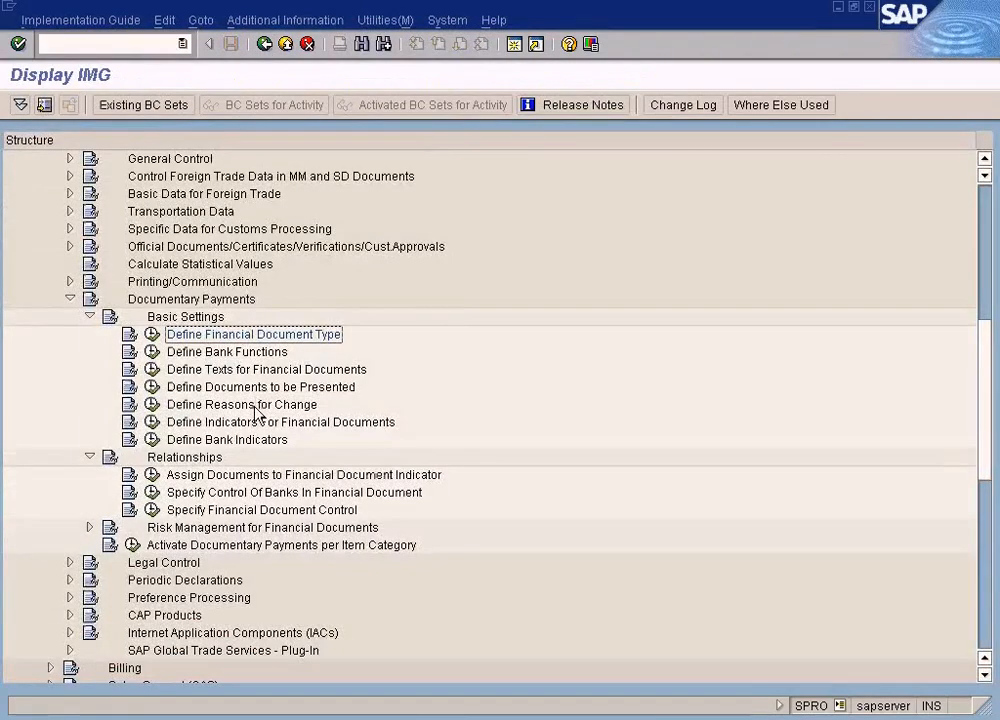
# Open the Specify Financial Document Control activity under Relationships in Documentary Payments
pyautogui.scroll(-2, 261, 415)
pyautogui.click(152, 458)
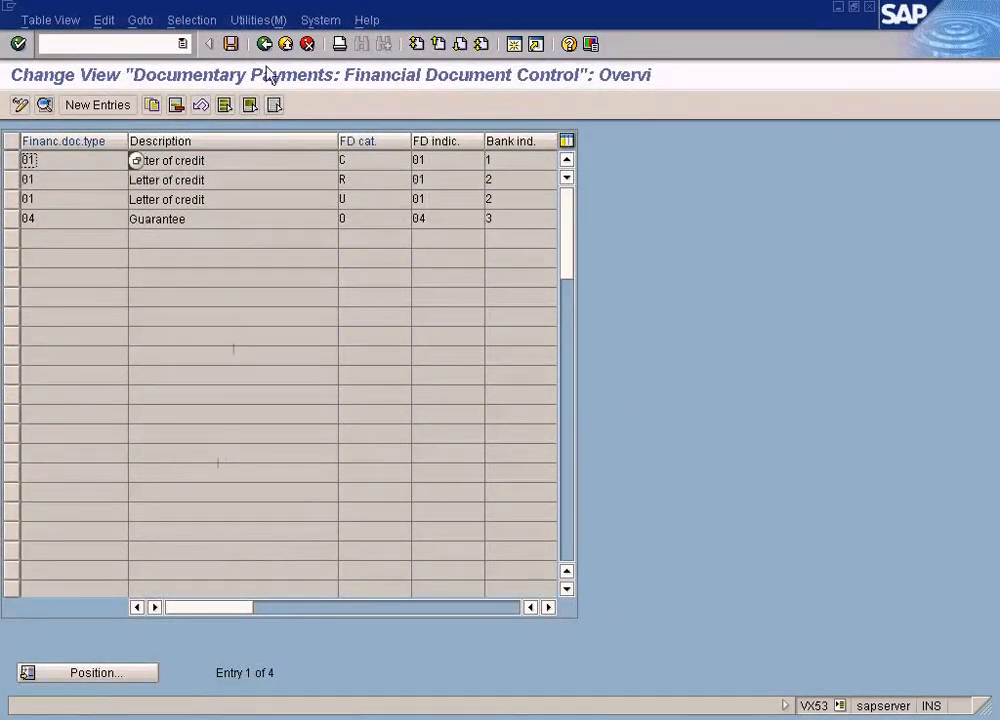
# Reopen Specify Financial Document Control and examine the possible category values for the letter of credit entry with category U
pyautogui.click(264, 43)
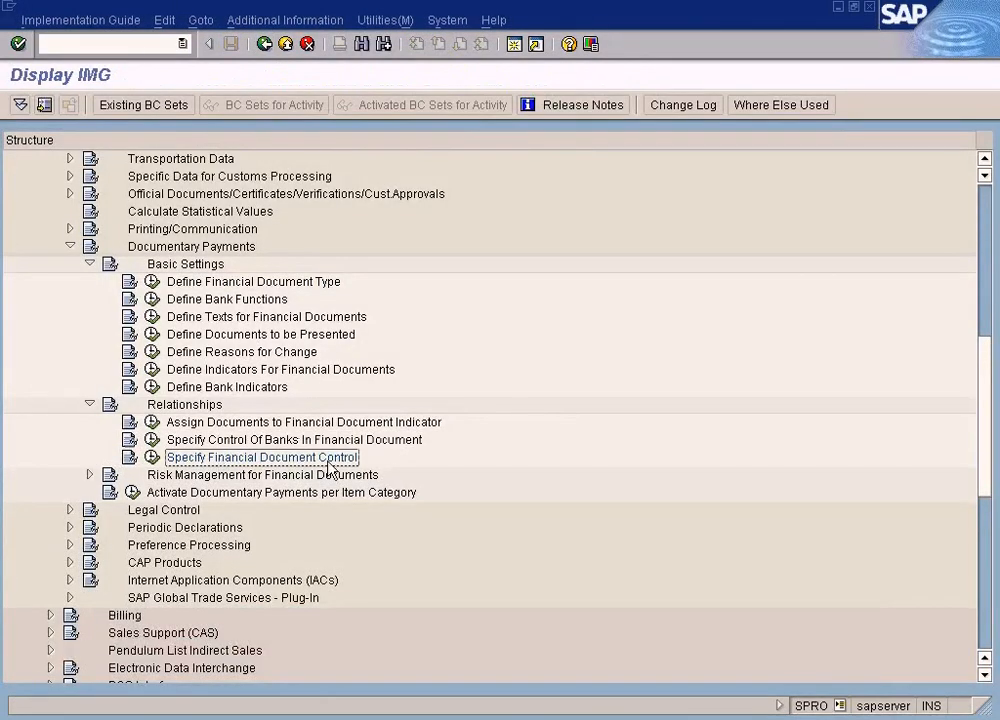
pyautogui.click(152, 458)
pyautogui.click(360, 201)
pyautogui.click(421, 200)
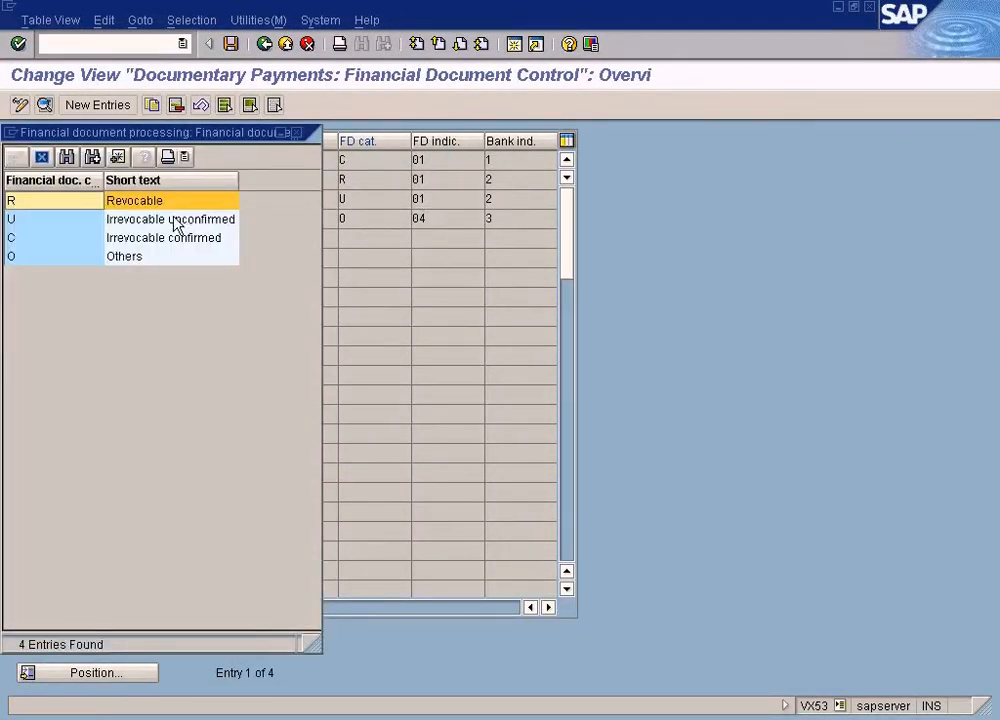
pyautogui.click(184, 250)
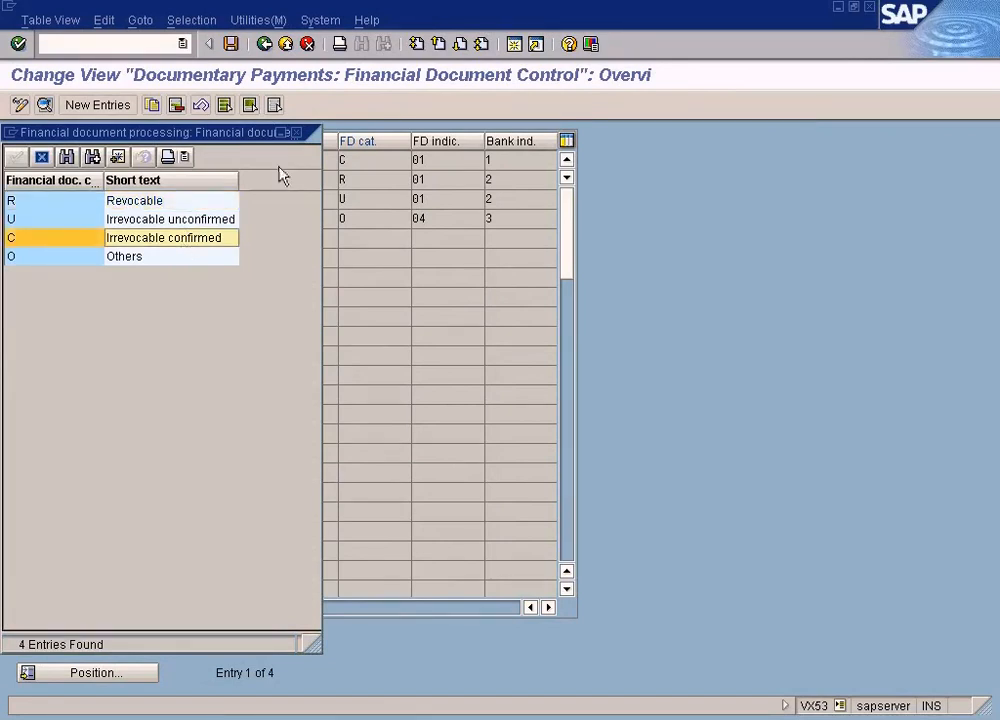
pyautogui.click(296, 133)
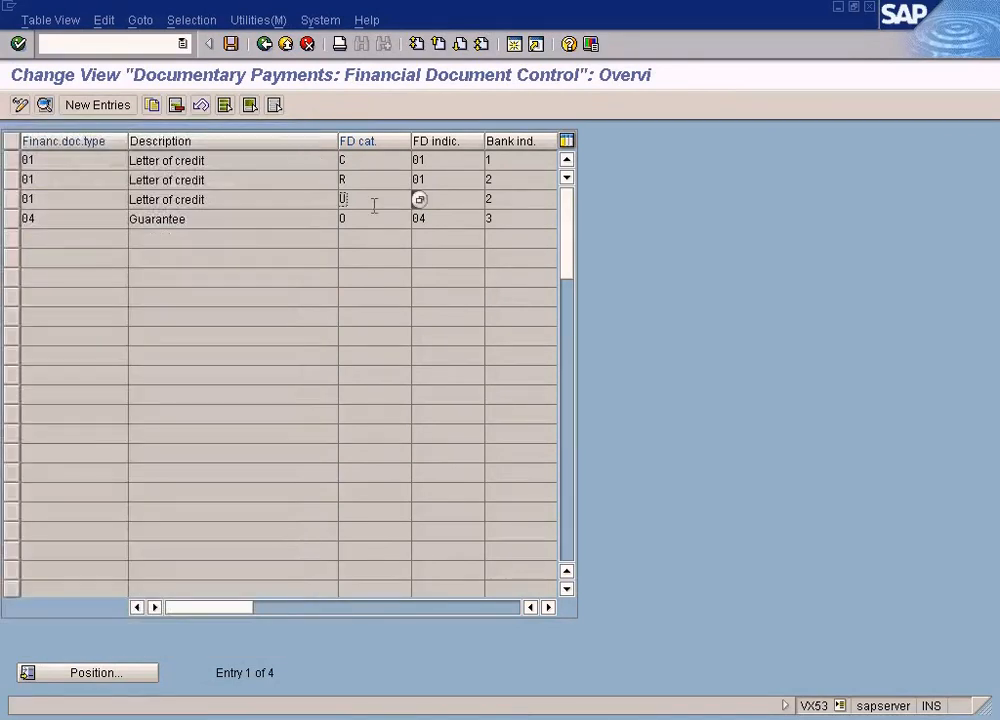
# Check the type and category of the first letter of credit entry, then the possible category values for the Guarantee entry
pyautogui.click(368, 162)
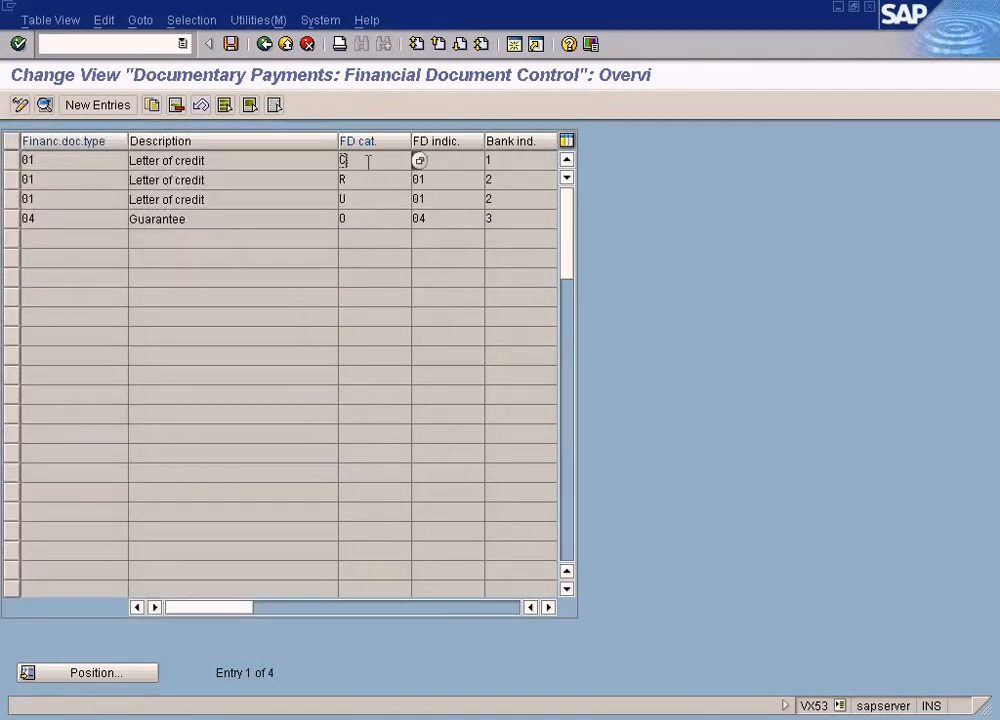
pyautogui.doubleClick(45, 162)
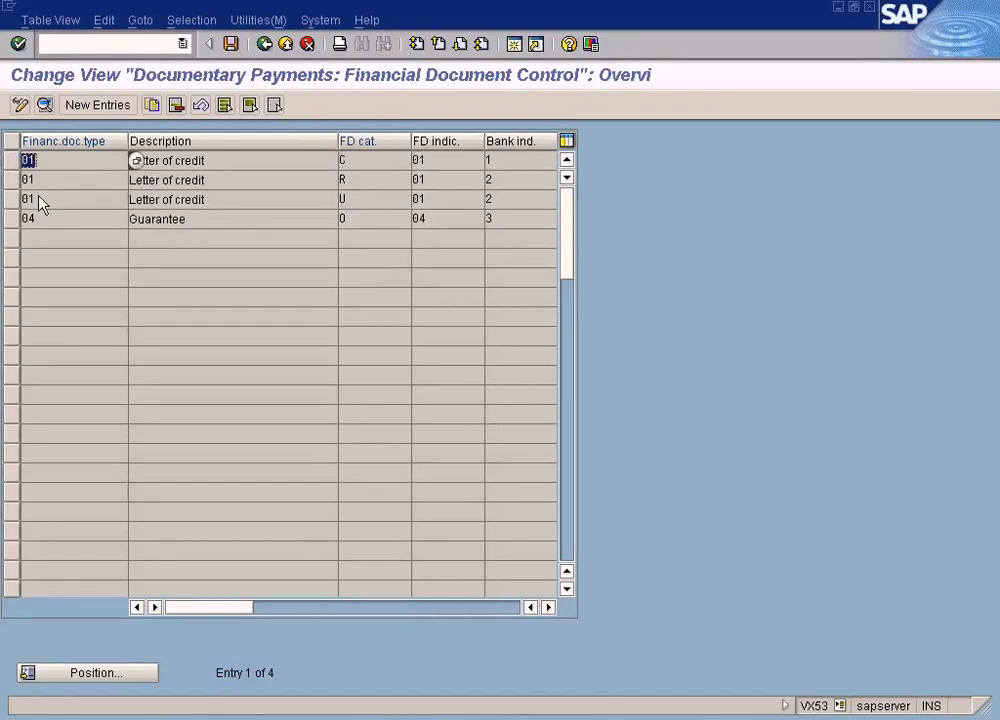
pyautogui.click(351, 161)
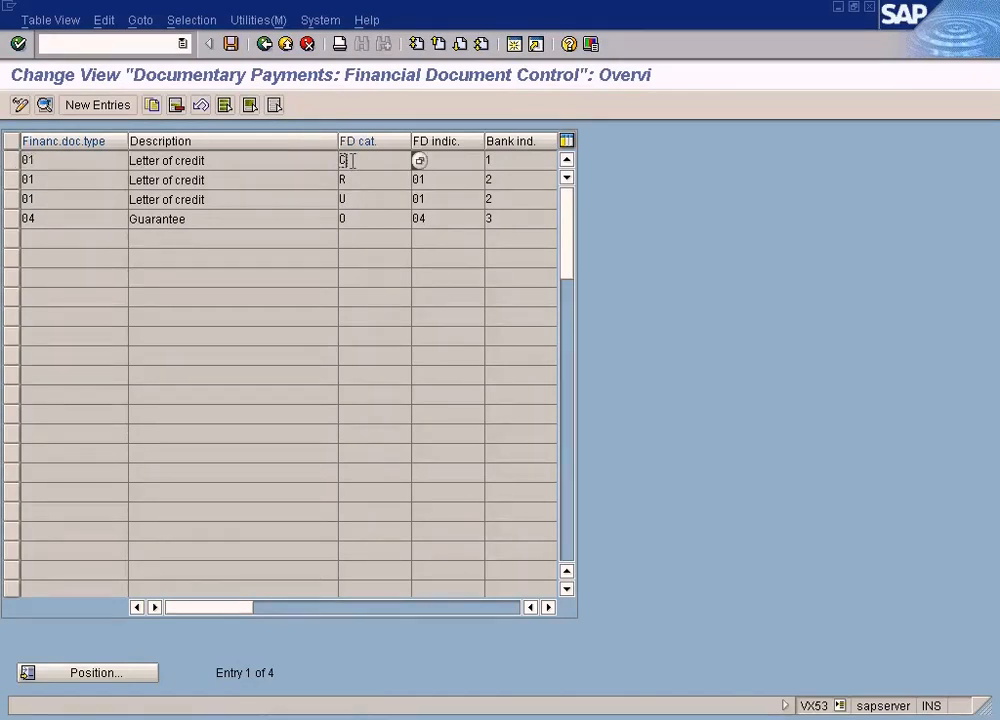
pyautogui.doubleClick(66, 215)
pyautogui.click(370, 218)
pyautogui.click(420, 218)
pyautogui.click(130, 257)
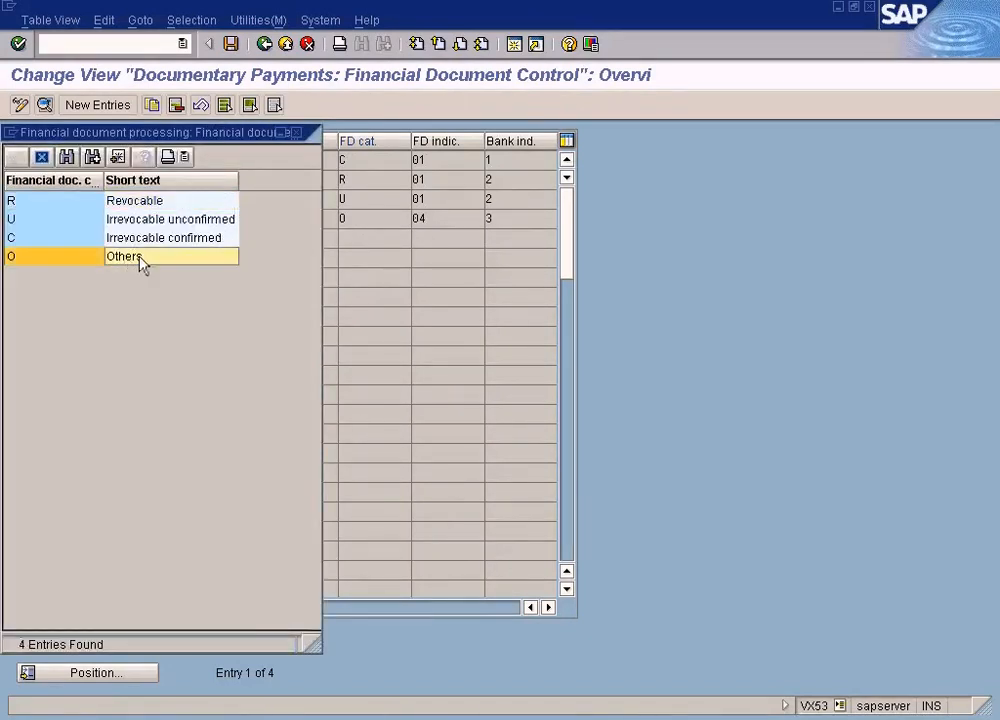
pyautogui.click(296, 133)
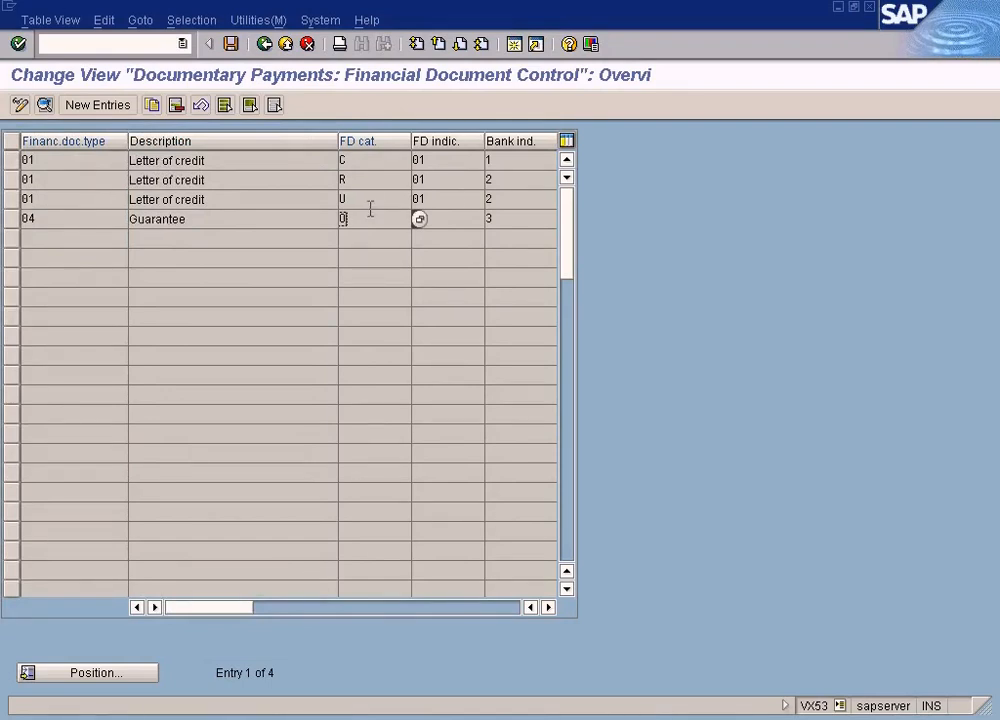
# Examine the possible category values for the first letter of credit entry: Irrevocable confirmed, Irrevocable unconfirmed, Revocable and Others
pyautogui.click(379, 160)
pyautogui.click(418, 161)
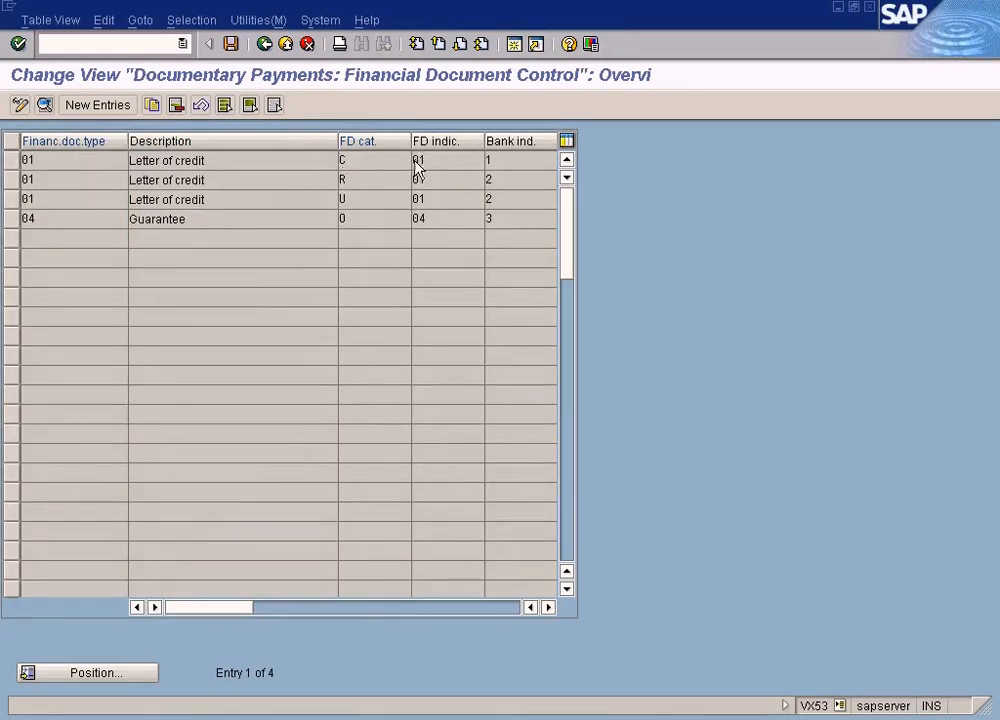
pyautogui.click(147, 240)
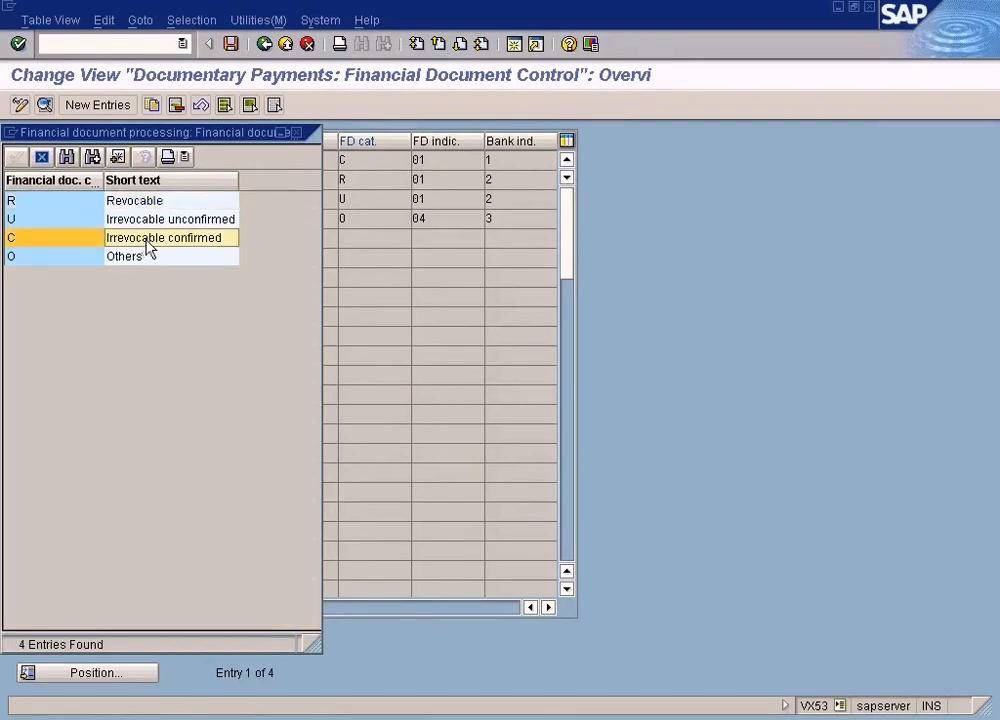
pyautogui.click(155, 222)
pyautogui.click(146, 204)
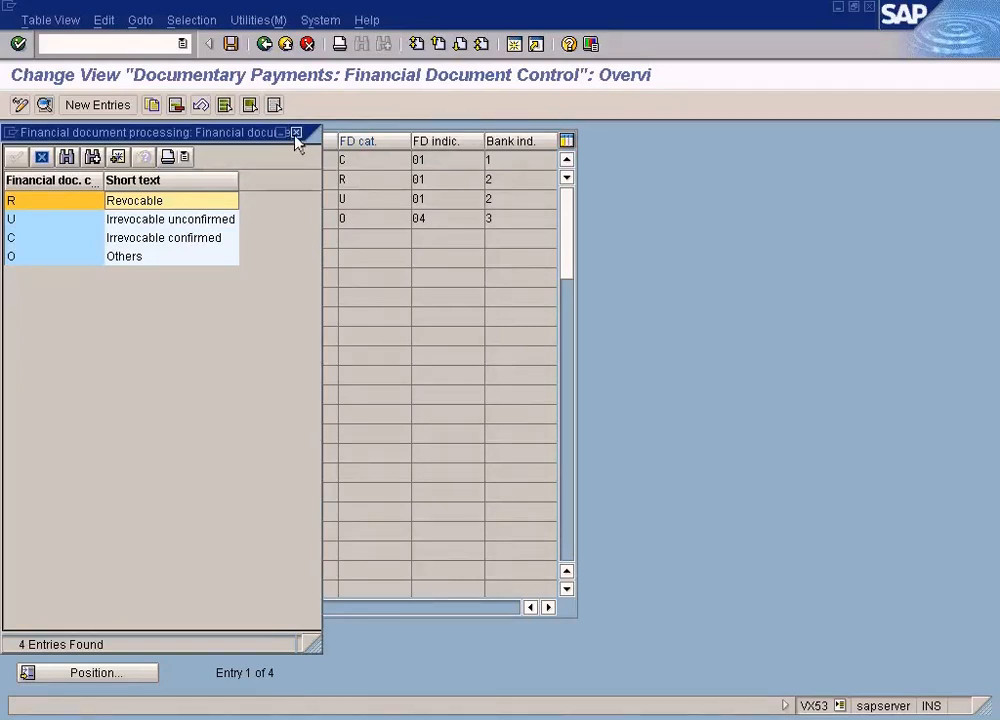
pyautogui.moveTo(262, 141); pyautogui.dragTo(381, 221)
pyautogui.click(252, 337)
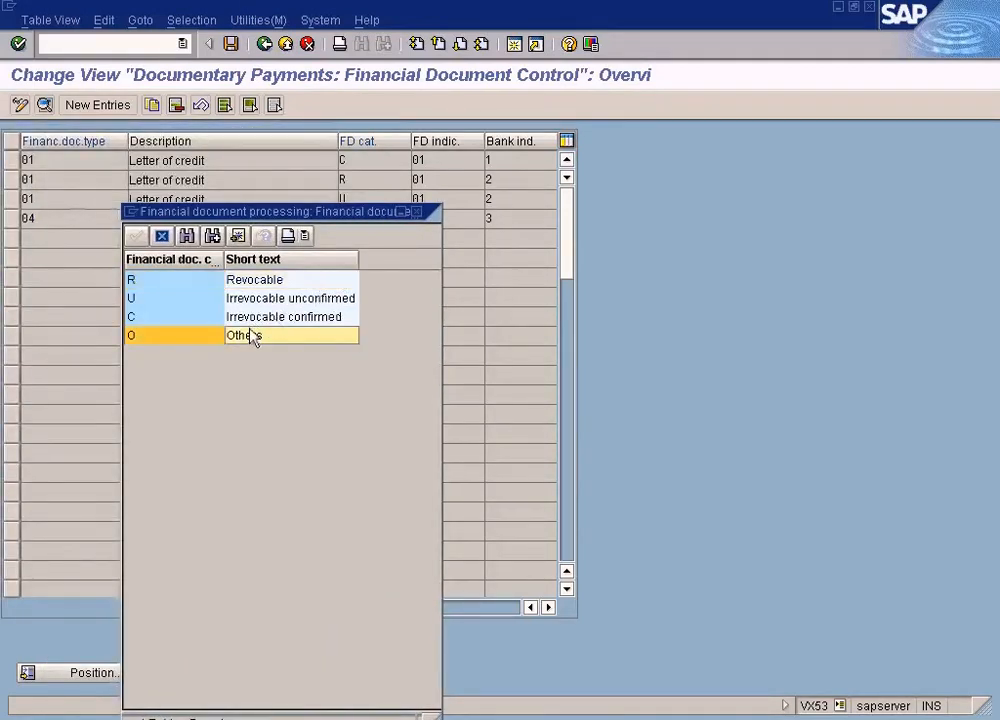
pyautogui.click(417, 214)
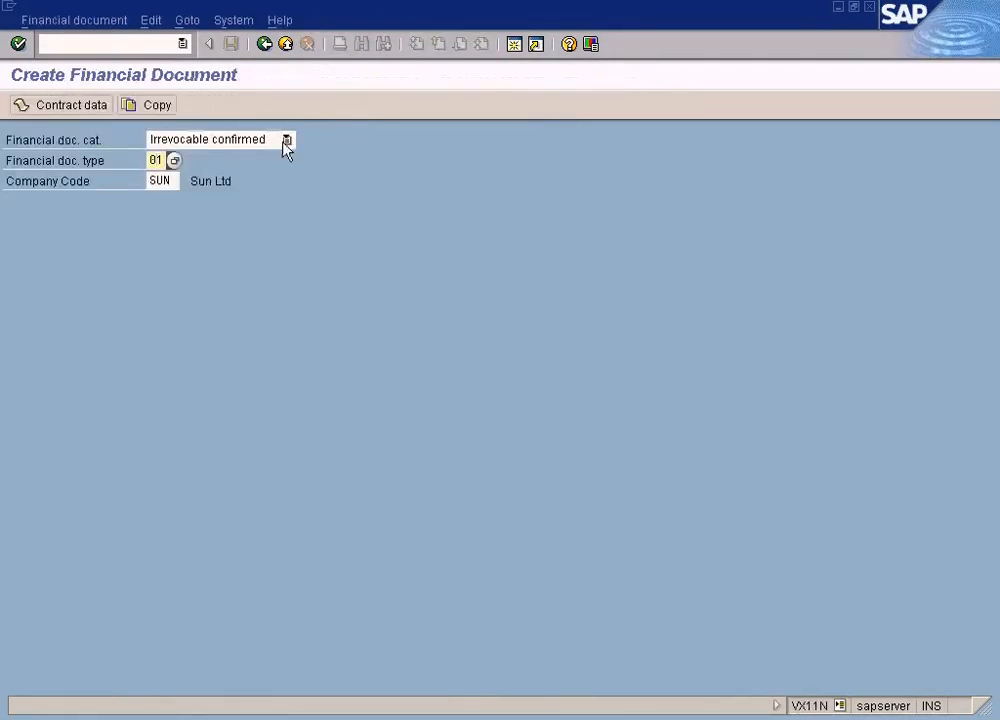
# Switch to Create Financial Document, choose the Revocable category and check which financial document types are available for it
pyautogui.click(287, 139)
pyautogui.click(233, 158)
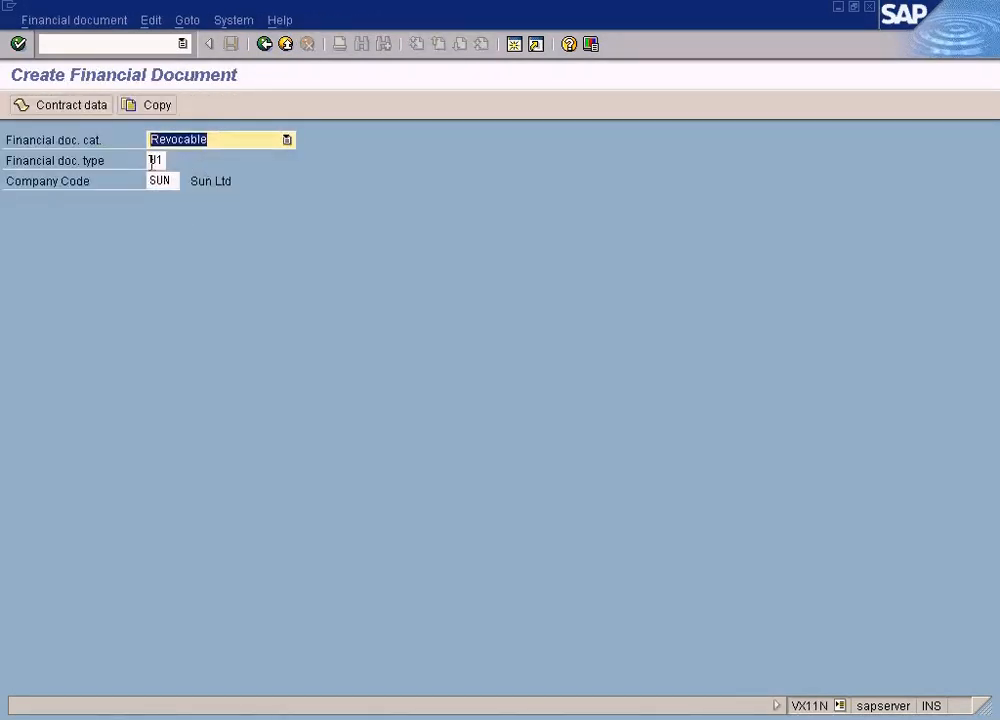
pyautogui.click(153, 160)
pyautogui.click(173, 163)
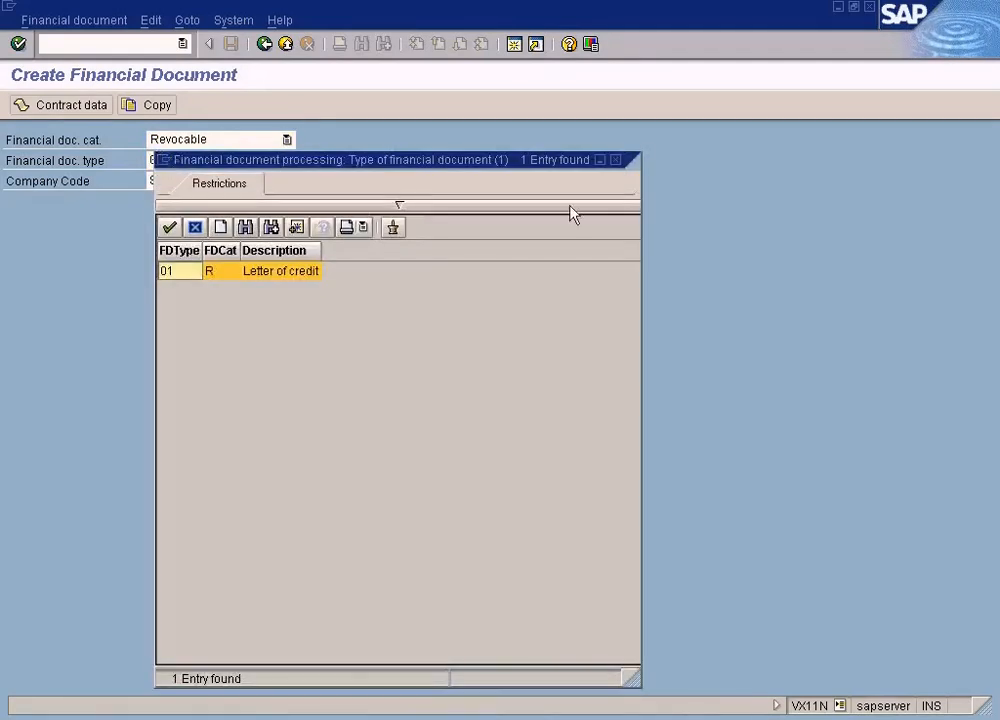
pyautogui.click(617, 170)
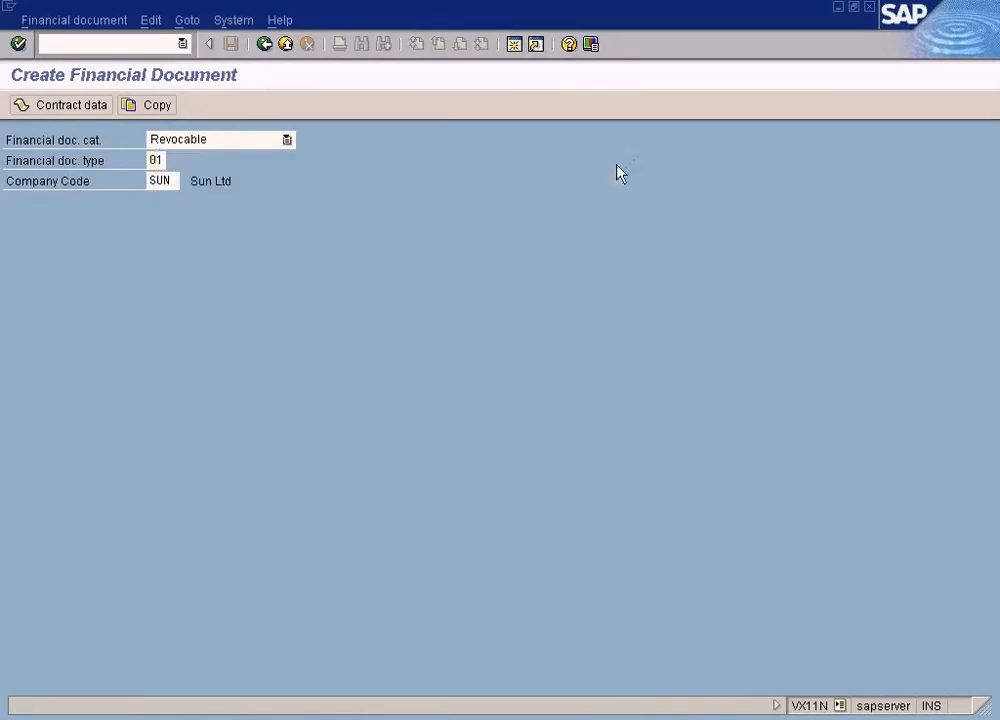
# Choose the Irrevocable unconfirmed category and check which financial document types are available for it
pyautogui.click(288, 143)
pyautogui.click(250, 175)
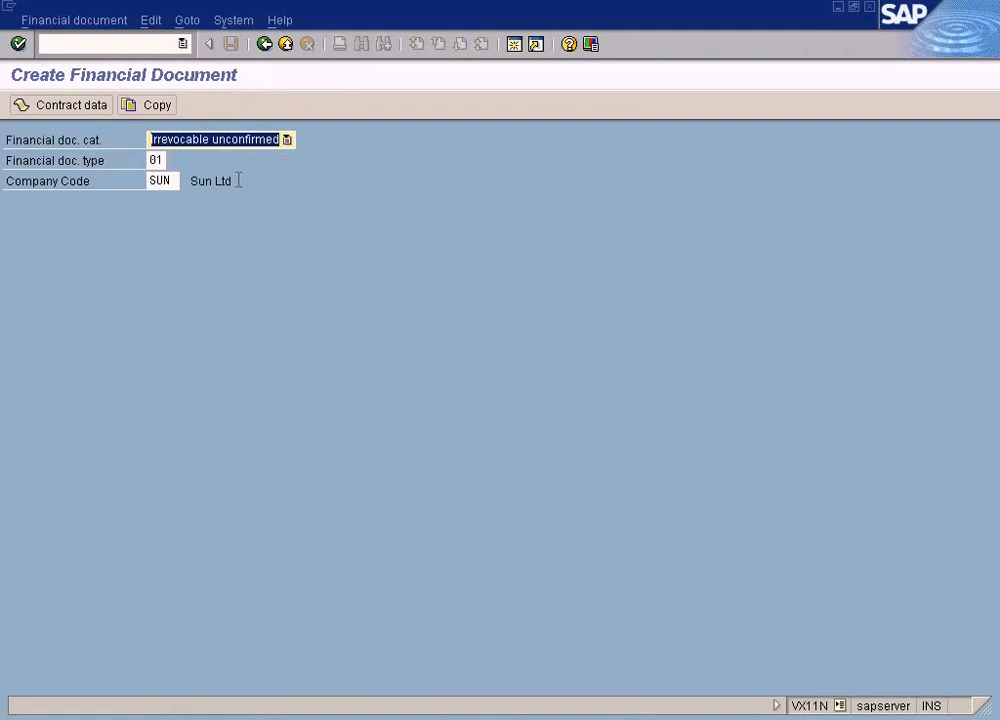
pyautogui.click(163, 161)
pyautogui.click(173, 161)
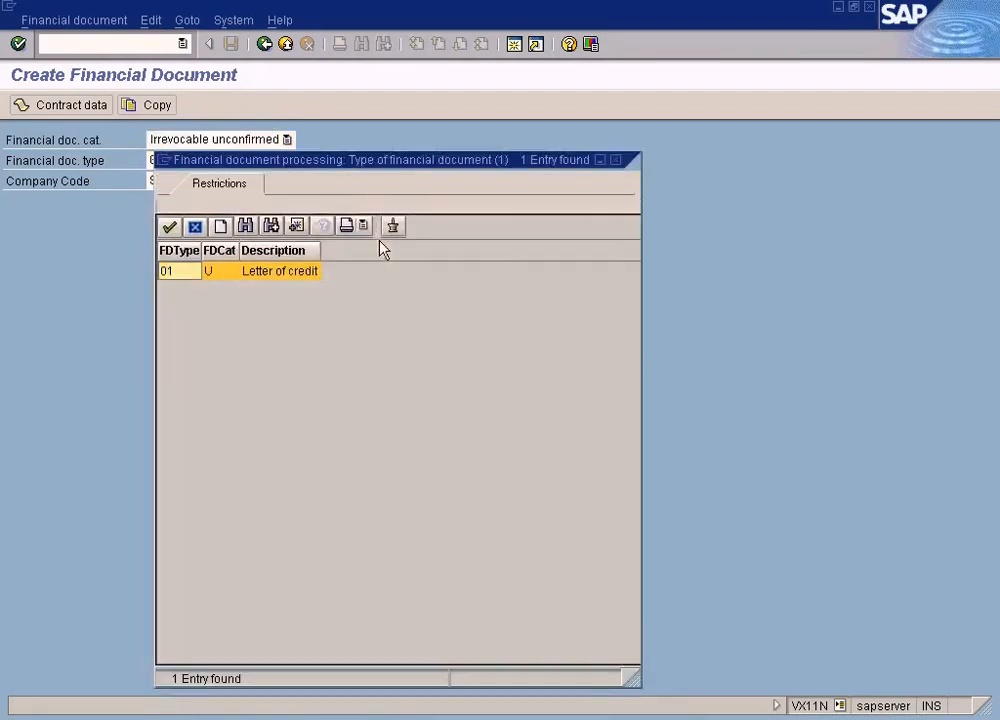
pyautogui.click(614, 160)
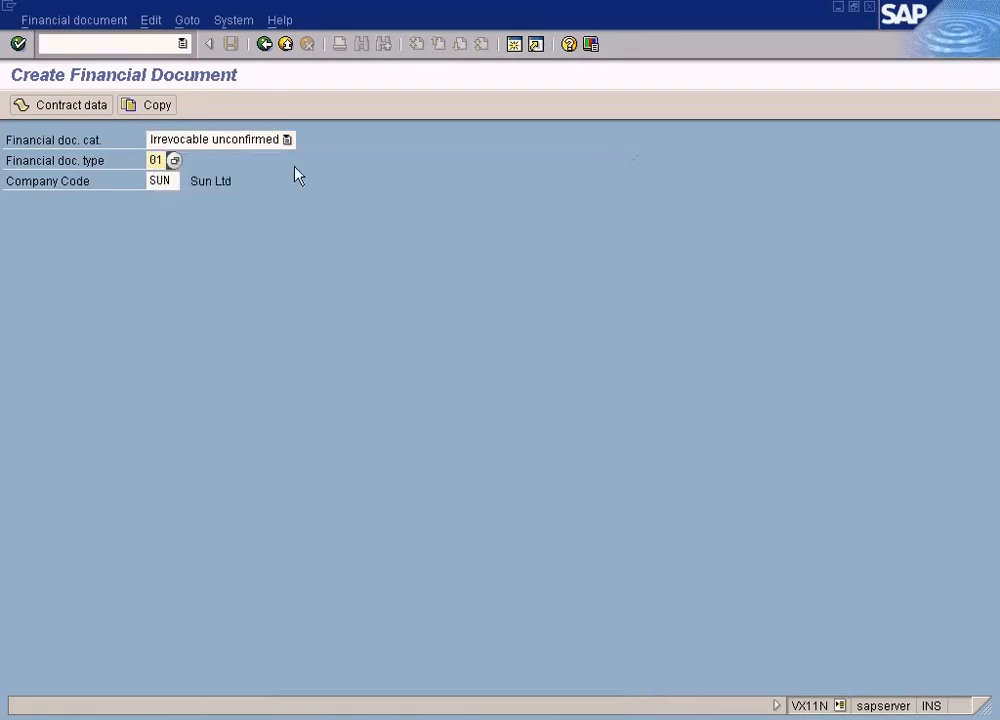
# Choose the Others category and check which financial document types are available for it
pyautogui.click(250, 142)
pyautogui.click(199, 204)
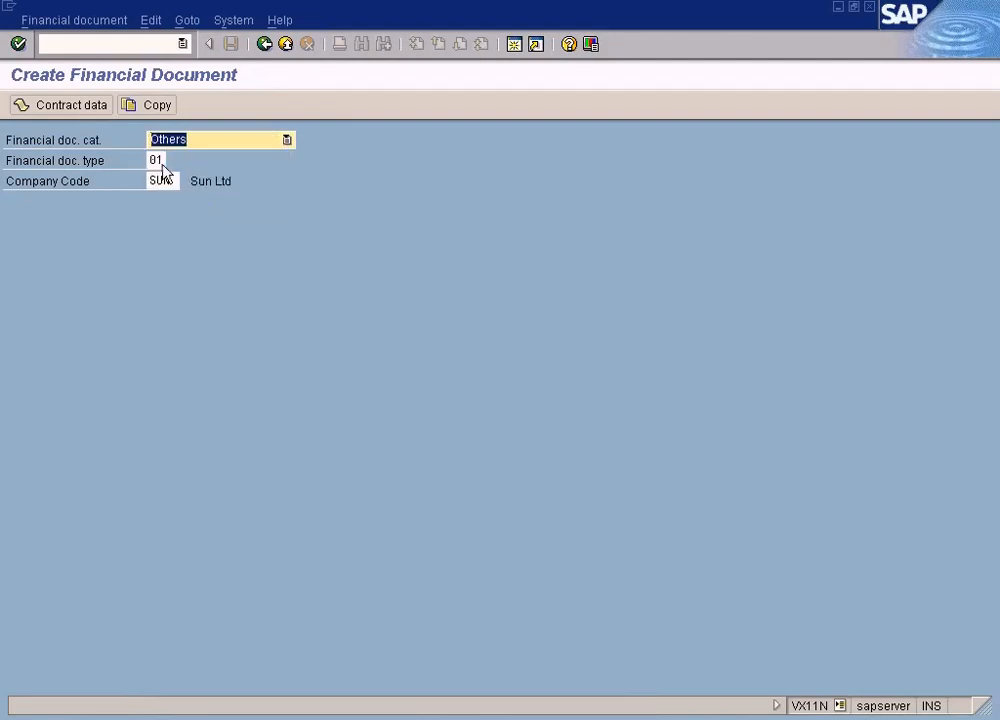
pyautogui.click(166, 162)
pyautogui.click(174, 162)
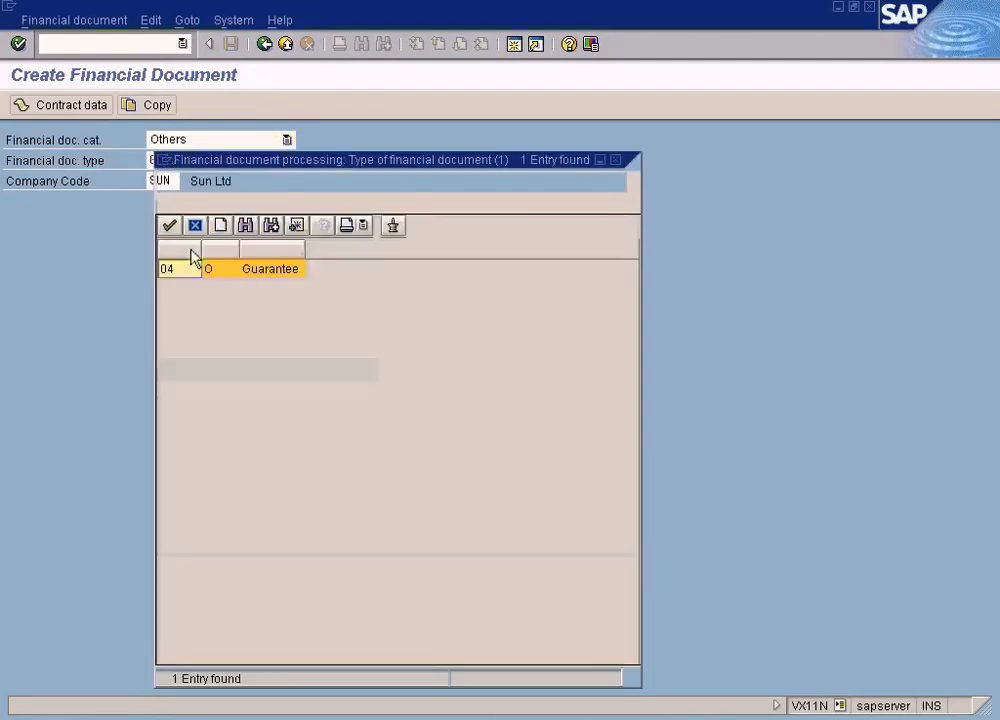
pyautogui.click(615, 160)
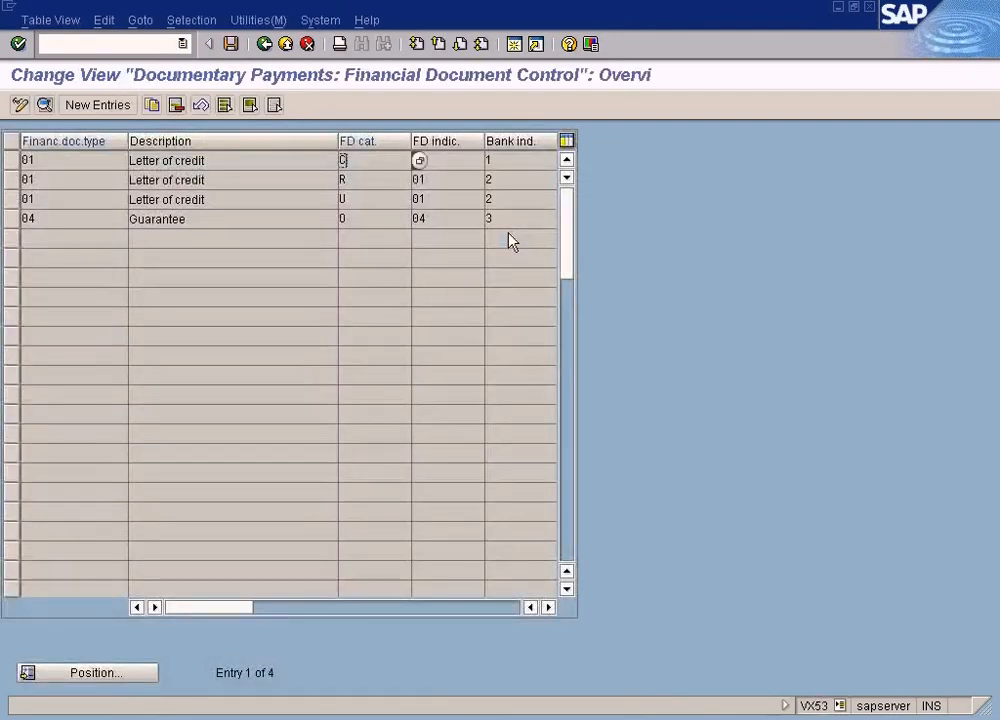
# Switch back to the Financial Document Control table, review the FD category column and leave the table
pyautogui.click(368, 214)
pyautogui.click(372, 176)
pyautogui.click(367, 164)
pyautogui.click(265, 46)
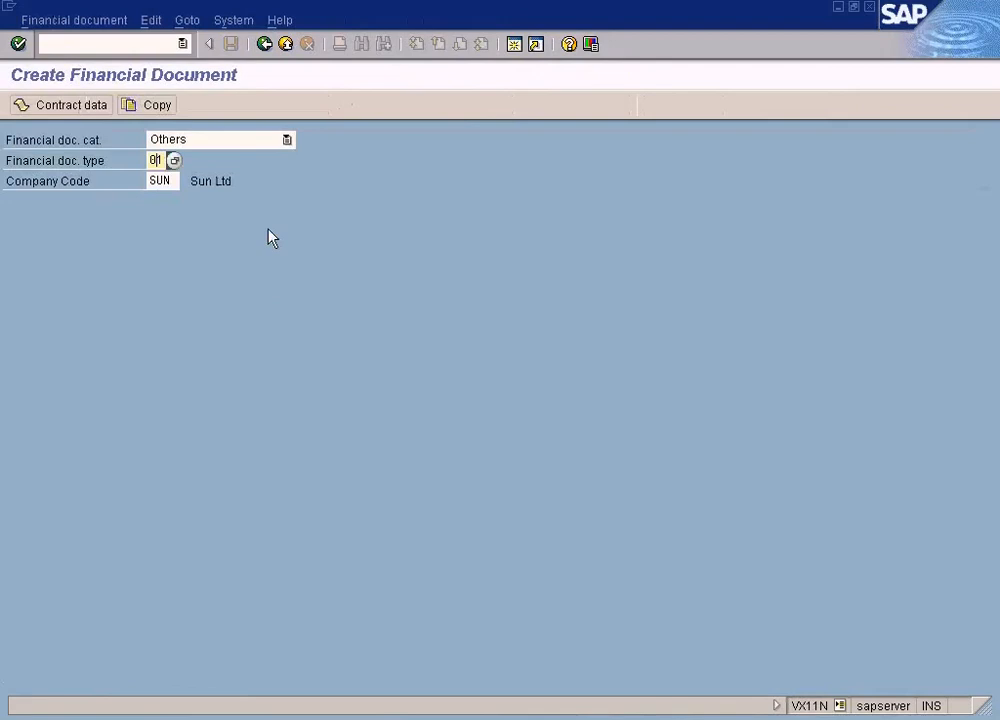
# In Create Financial Document, set the category to Irrevocable confirmed with type 01 and proceed to the document entry screen
pyautogui.click(285, 140)
pyautogui.click(257, 190)
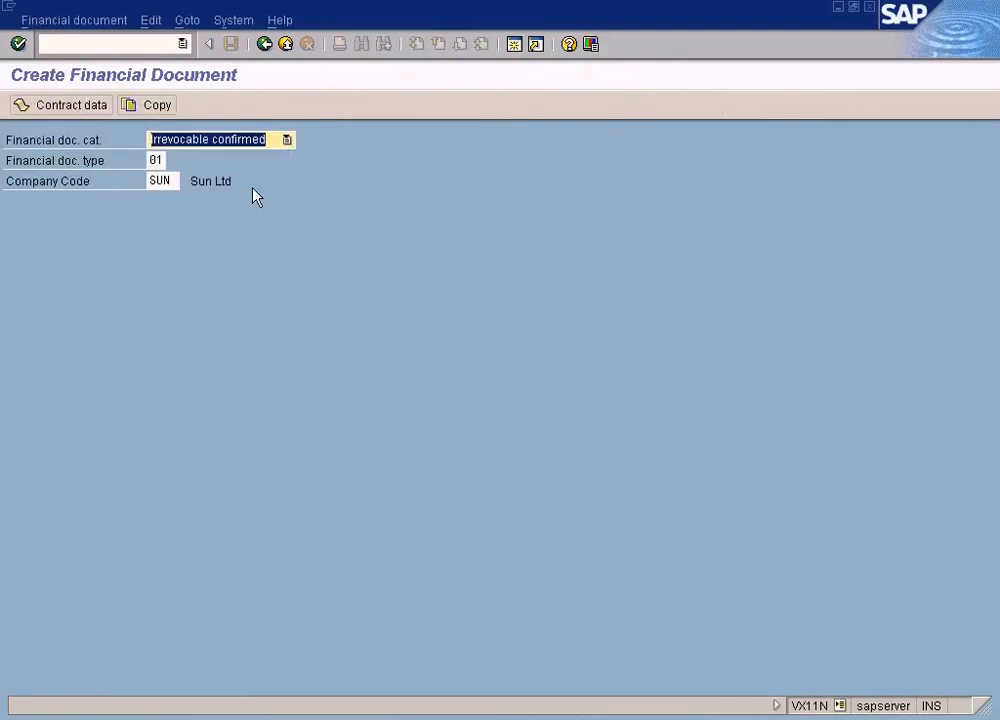
pyautogui.click(160, 161)
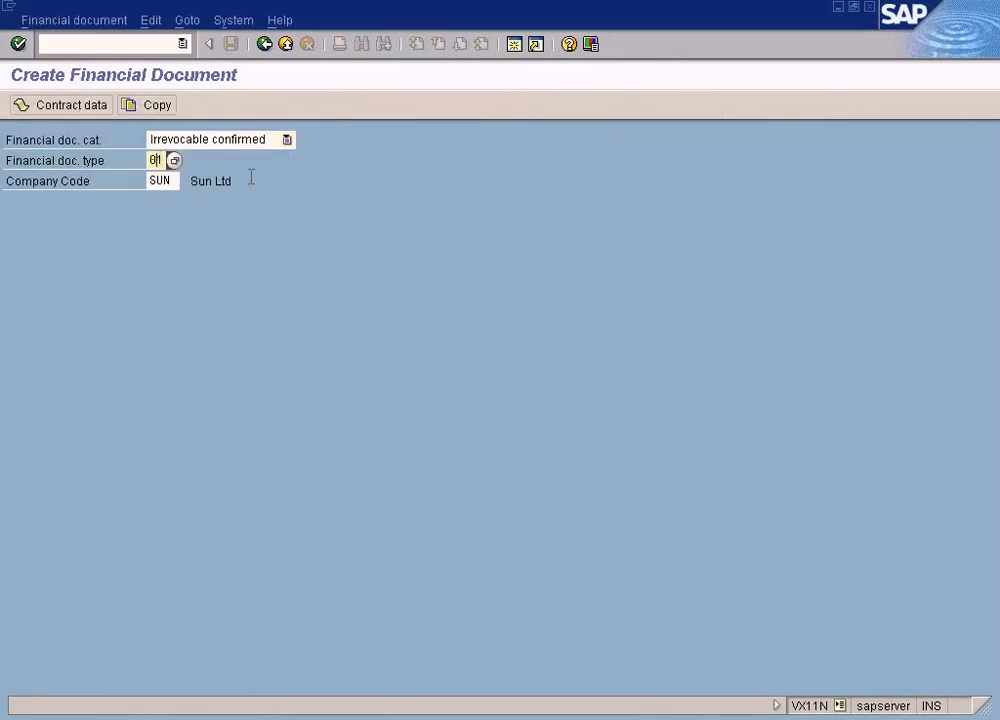
pyautogui.click(174, 161)
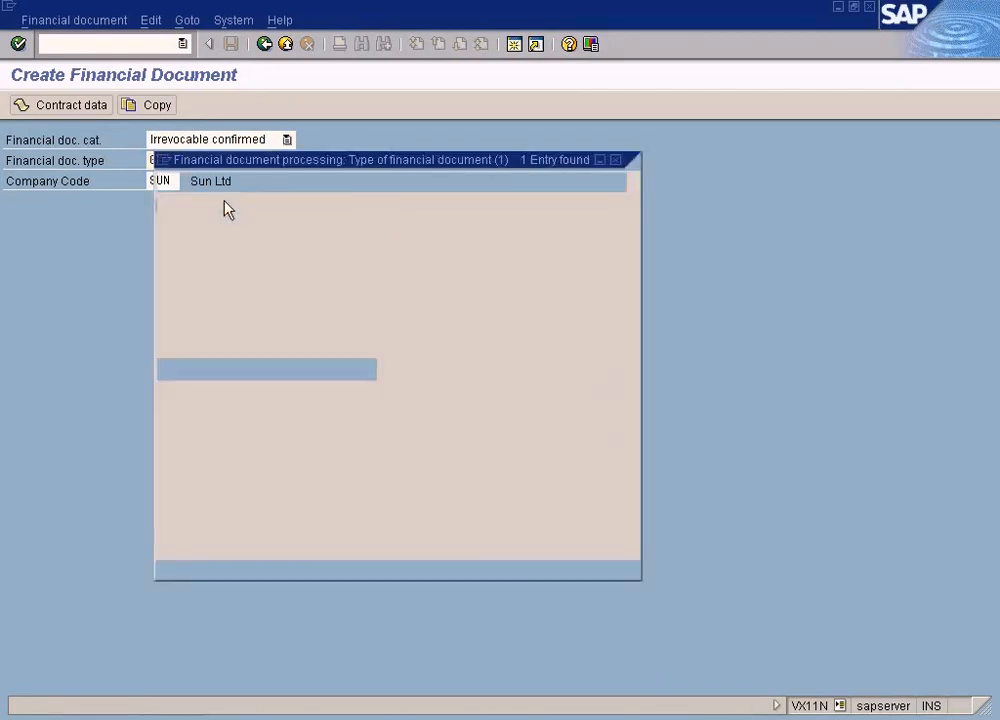
pyautogui.doubleClick(213, 271)
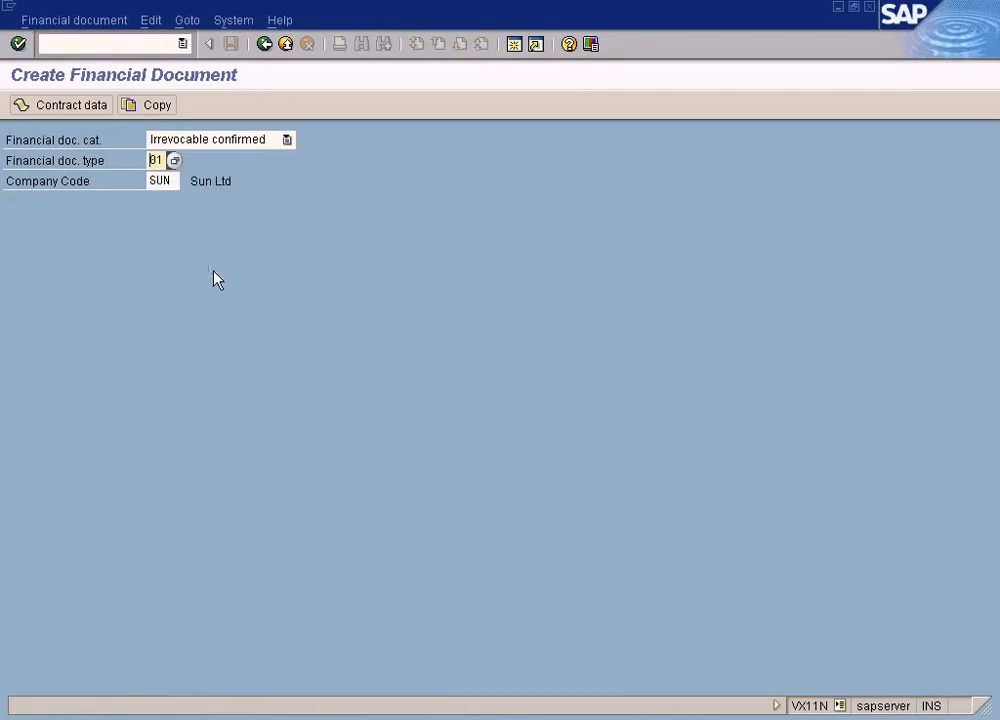
pyautogui.press('Return')
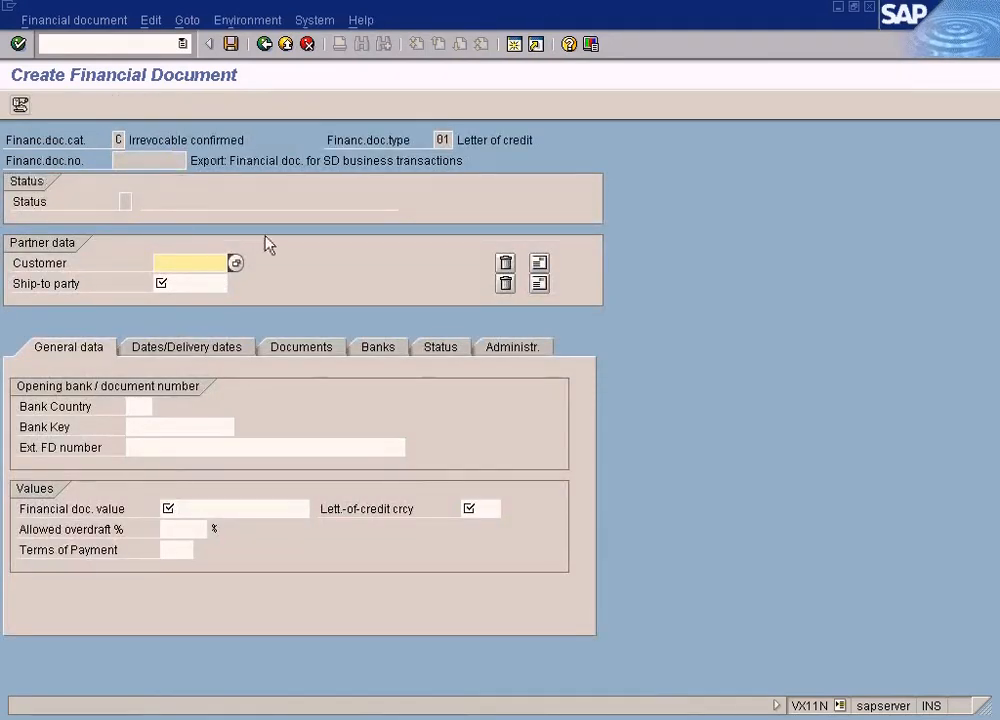
# Switch back to the IMG, reopen Specify Financial Document Control and look up the category values for the entry with category R
pyautogui.hotkey('alt', 'Tab')
pyautogui.click(152, 457)
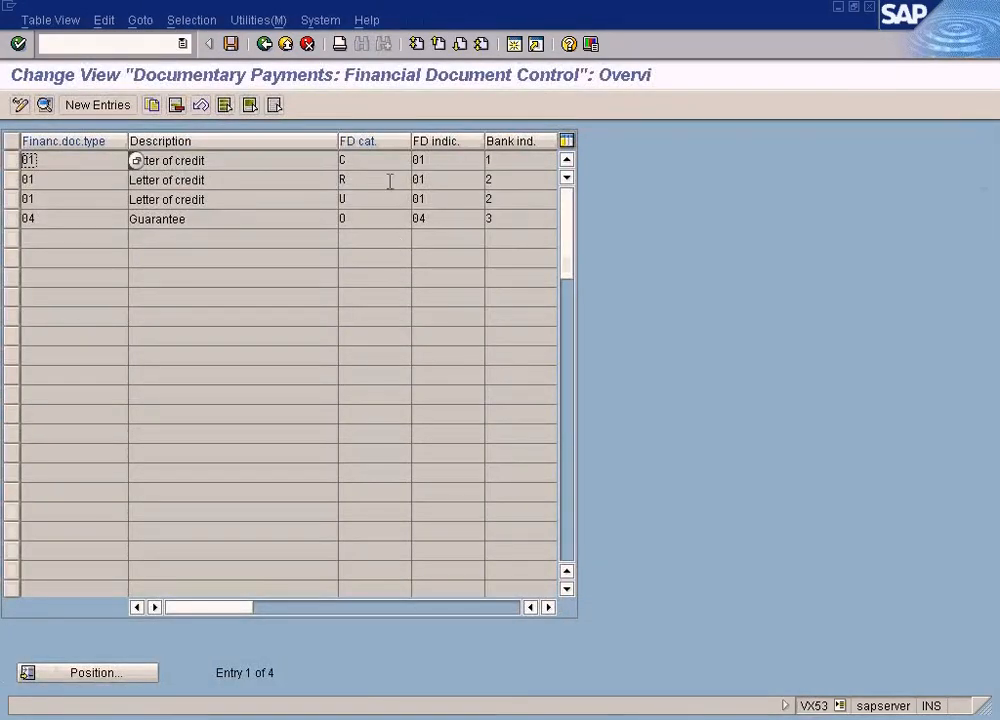
pyautogui.click(382, 159)
pyautogui.click(358, 179)
pyautogui.click(419, 180)
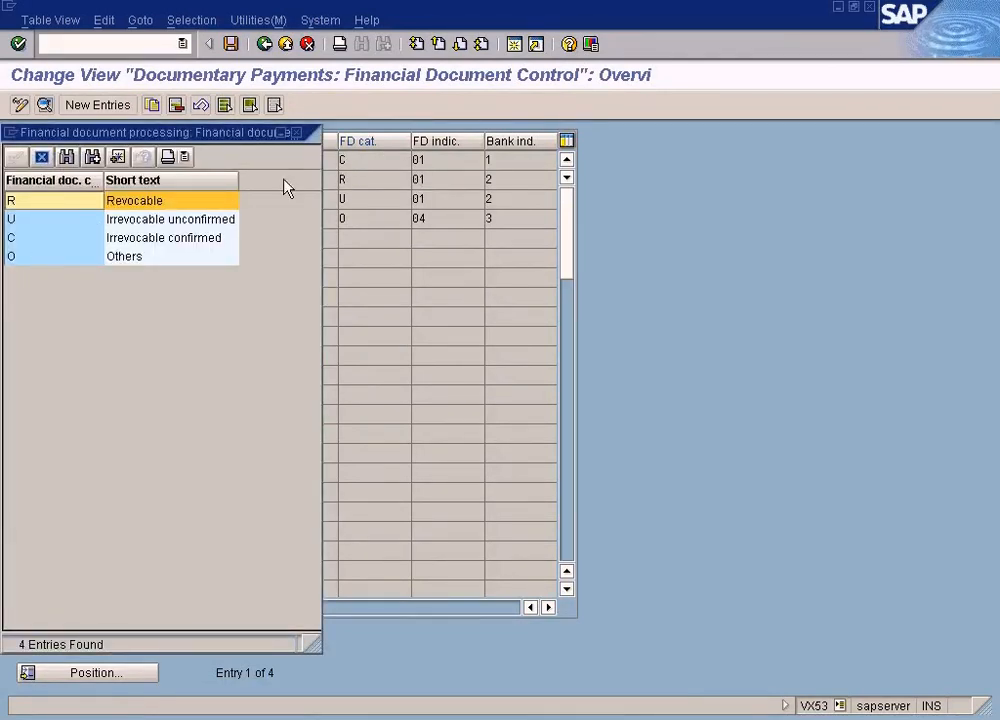
pyautogui.click(296, 132)
# Read the field help for the FD category of the first letter of credit entry and close it
pyautogui.click(346, 160)
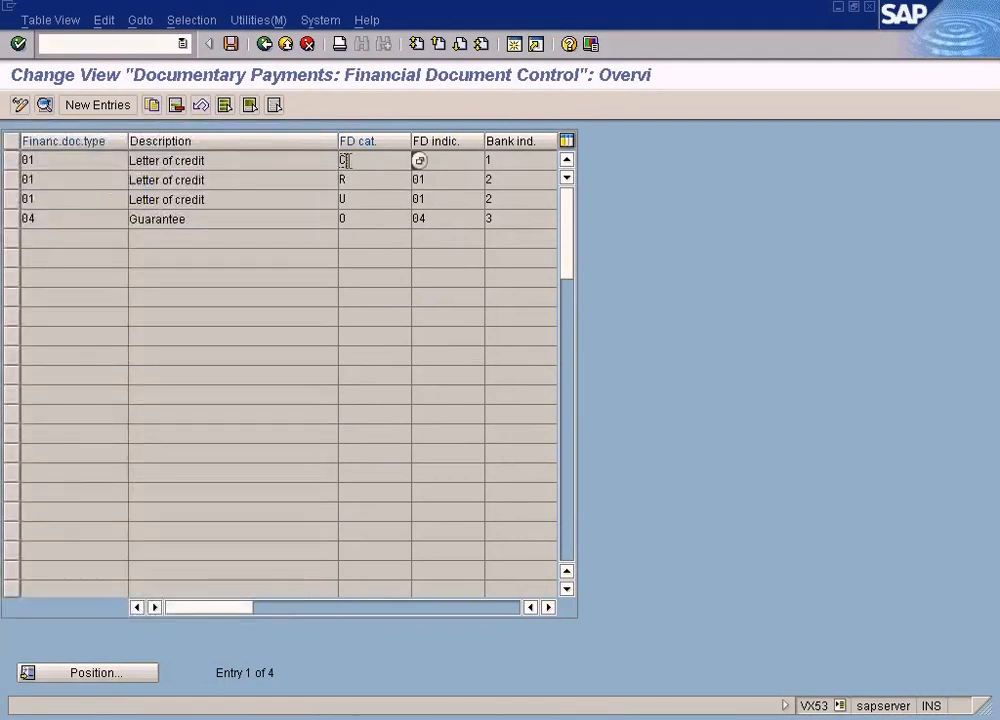
pyautogui.click(362, 160)
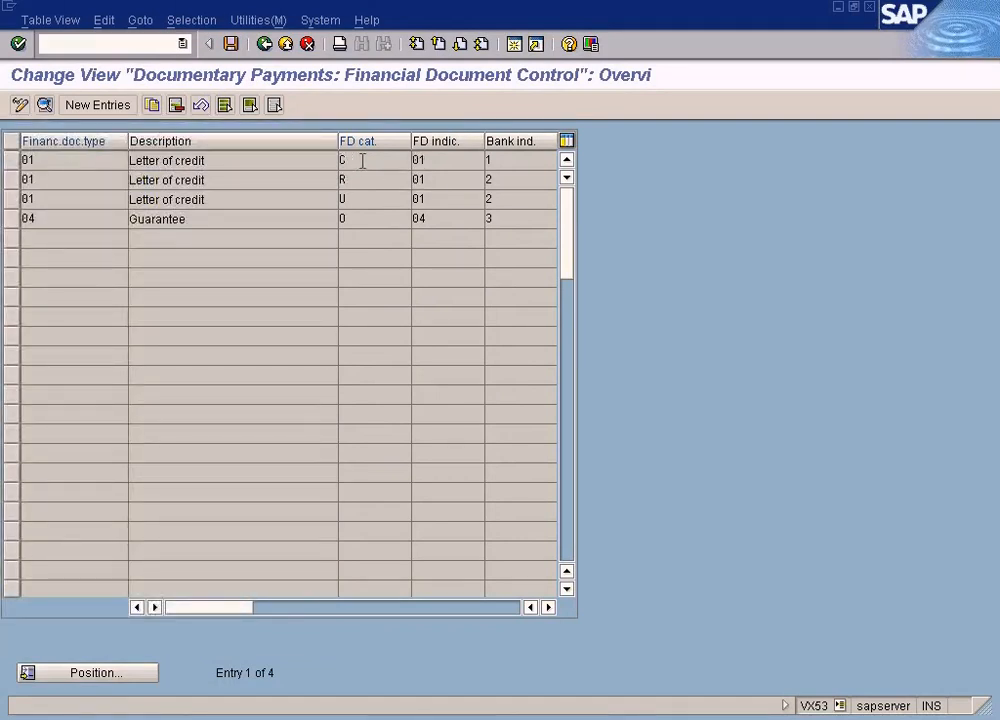
pyautogui.press('F1')
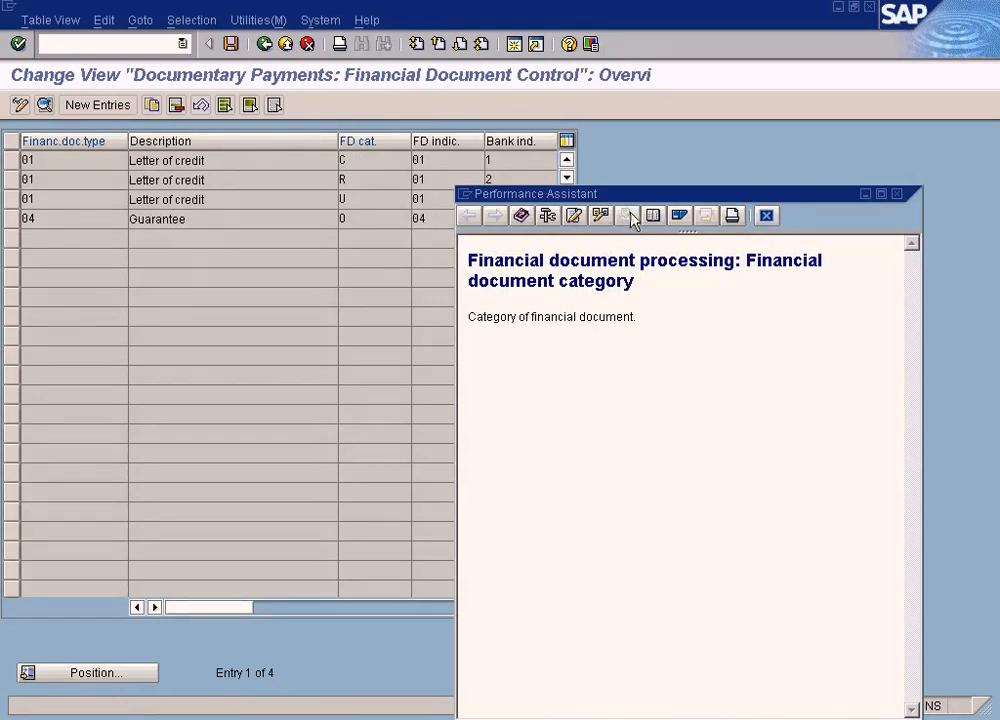
pyautogui.click(897, 194)
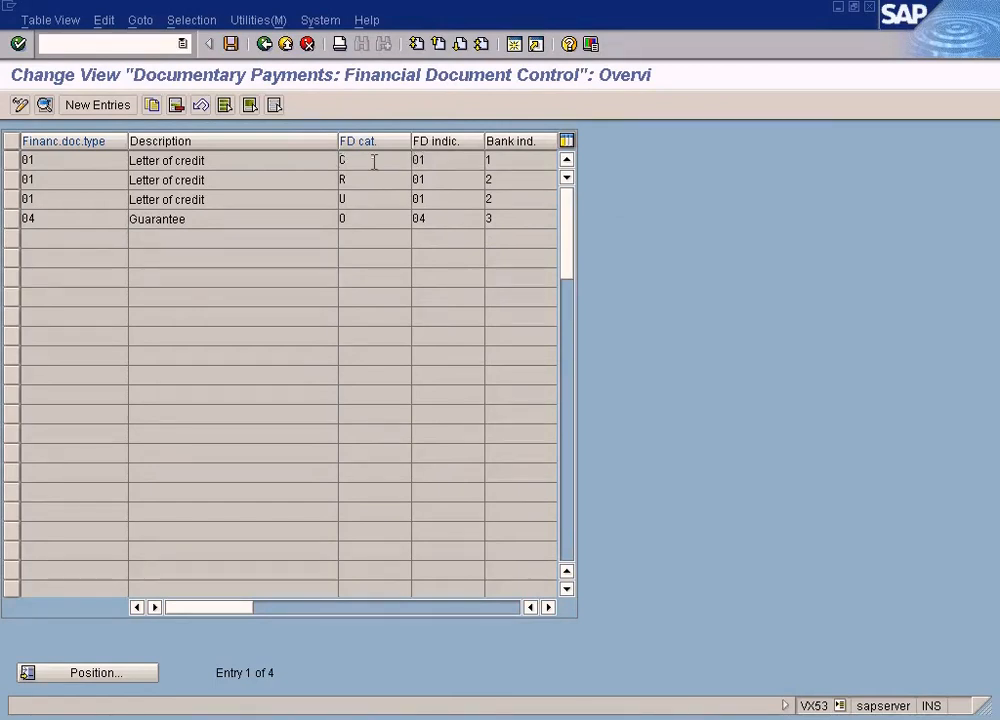
# Open the FD category help for the category C entry once more, close it and select the category of the R entry
pyautogui.press('F1')
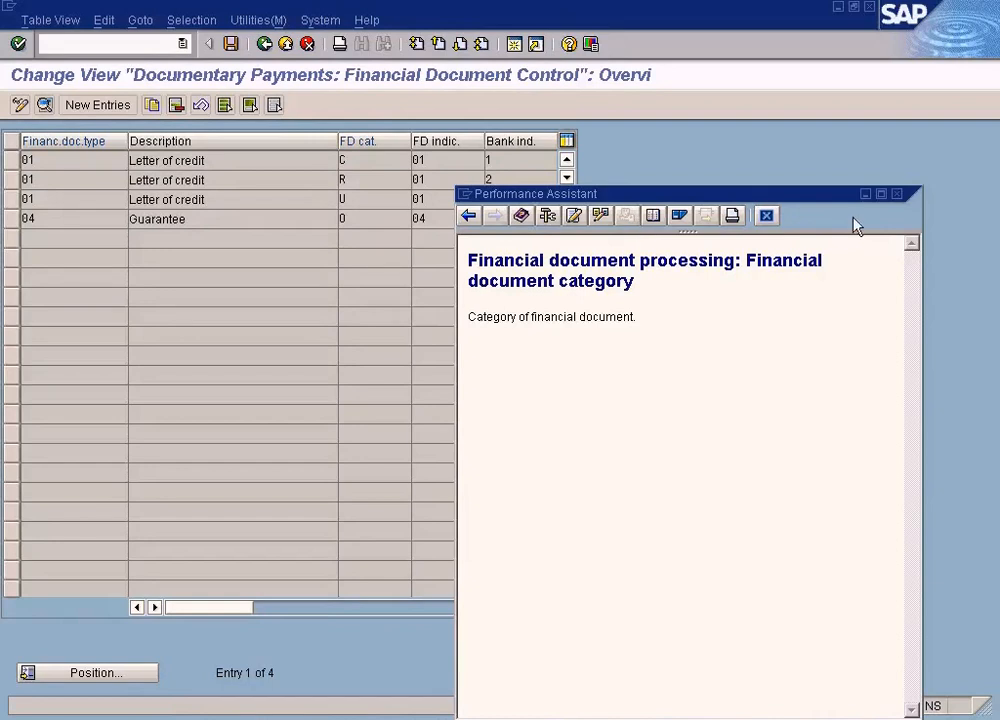
pyautogui.click(897, 194)
pyautogui.click(374, 179)
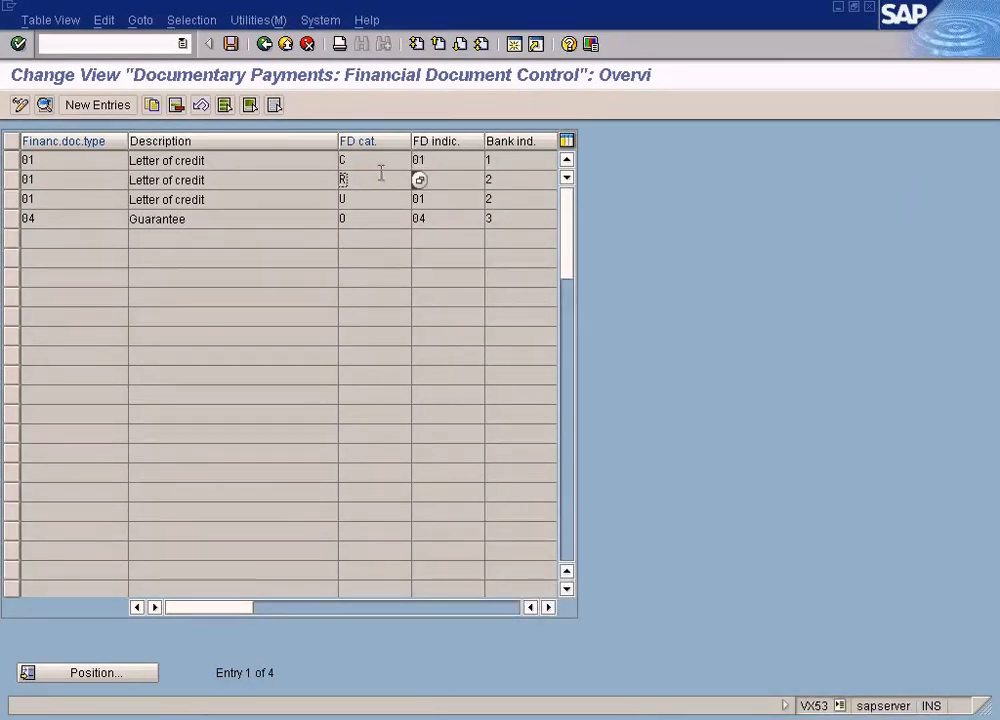
pyautogui.press('Tab')
# Go from the first entry's financial document type help to its customizing without a project, open Define Financial Document Type and return to the IMG
pyautogui.click(75, 161)
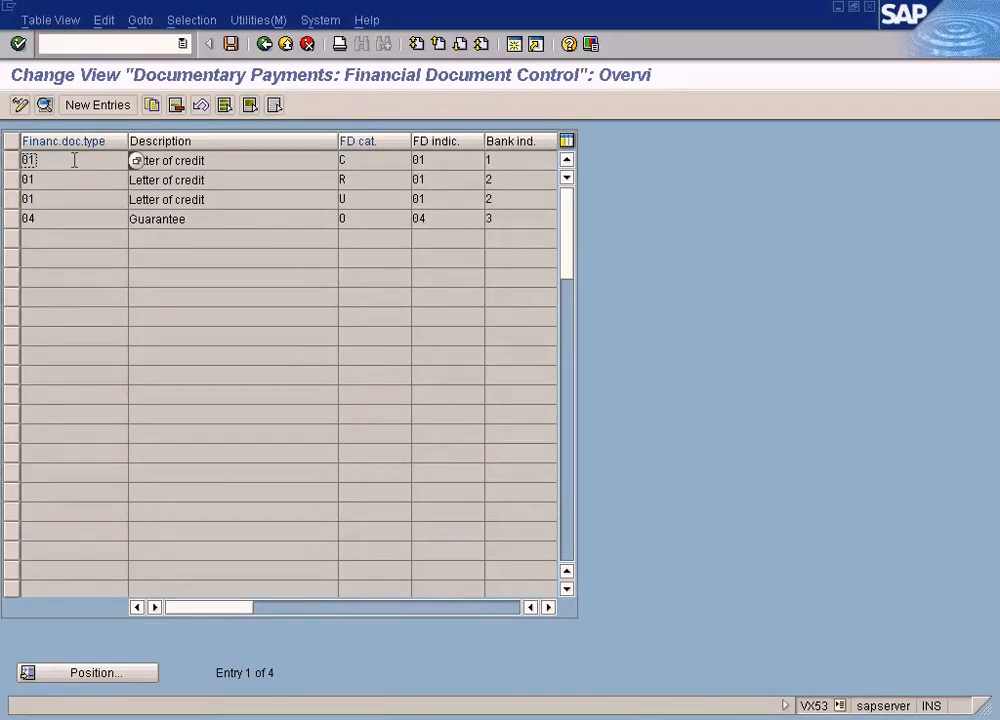
pyautogui.press('F1')
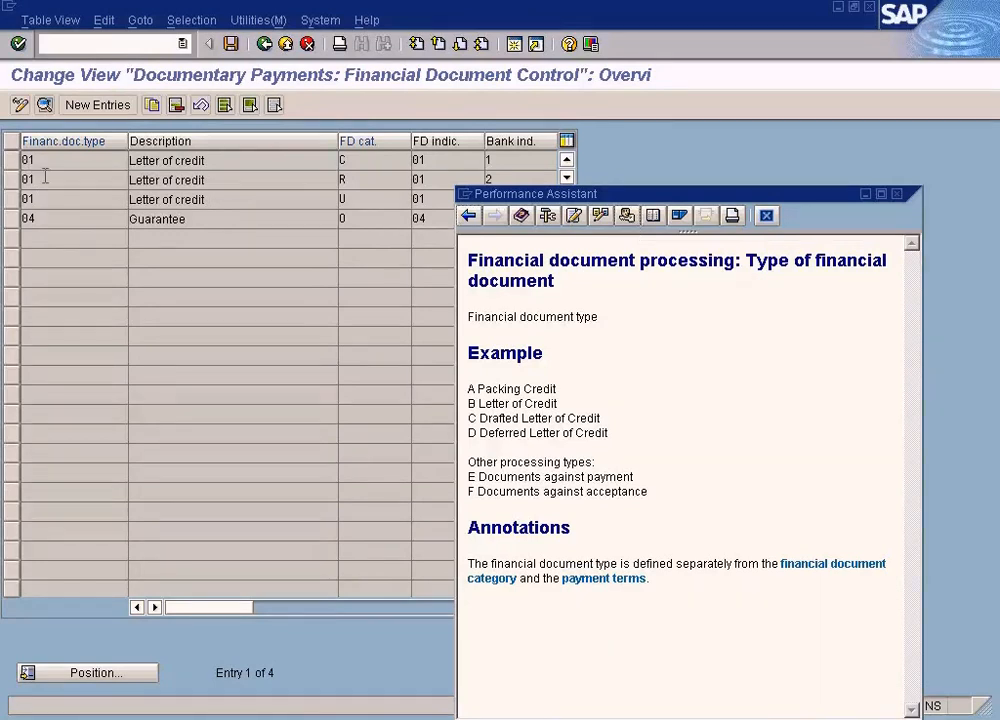
pyautogui.click(630, 217)
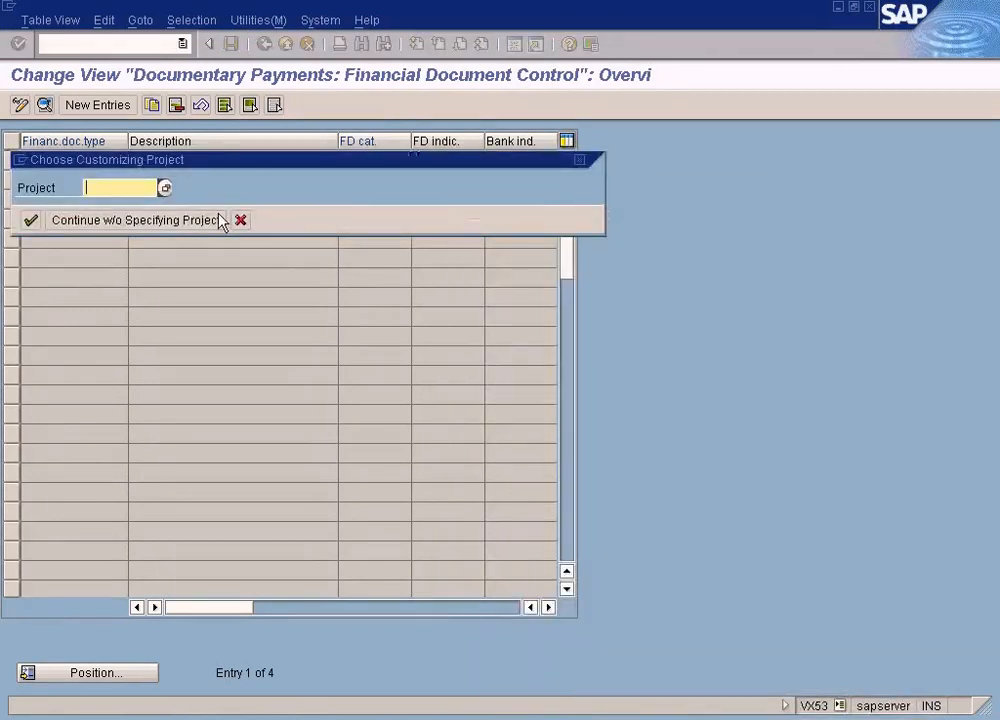
pyautogui.click(176, 222)
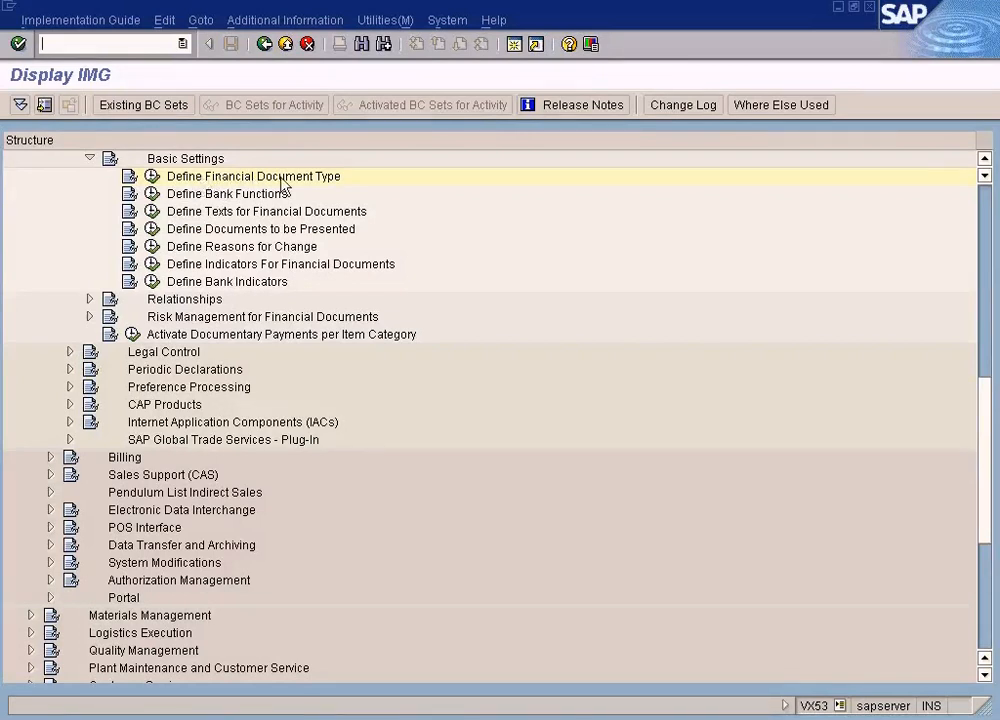
pyautogui.click(153, 180)
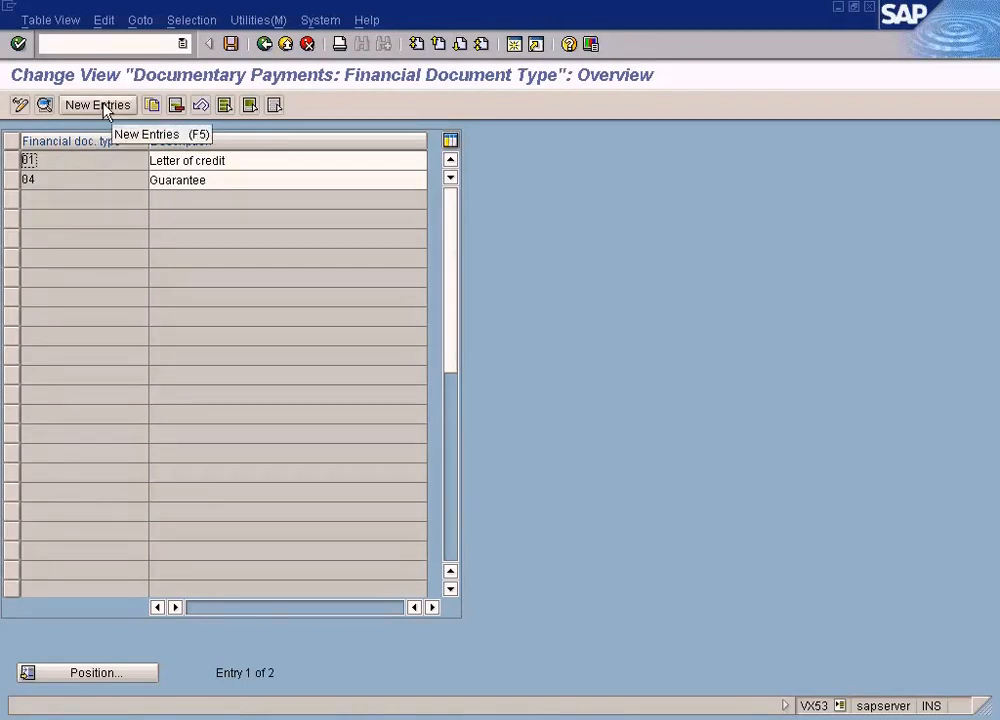
pyautogui.click(264, 44)
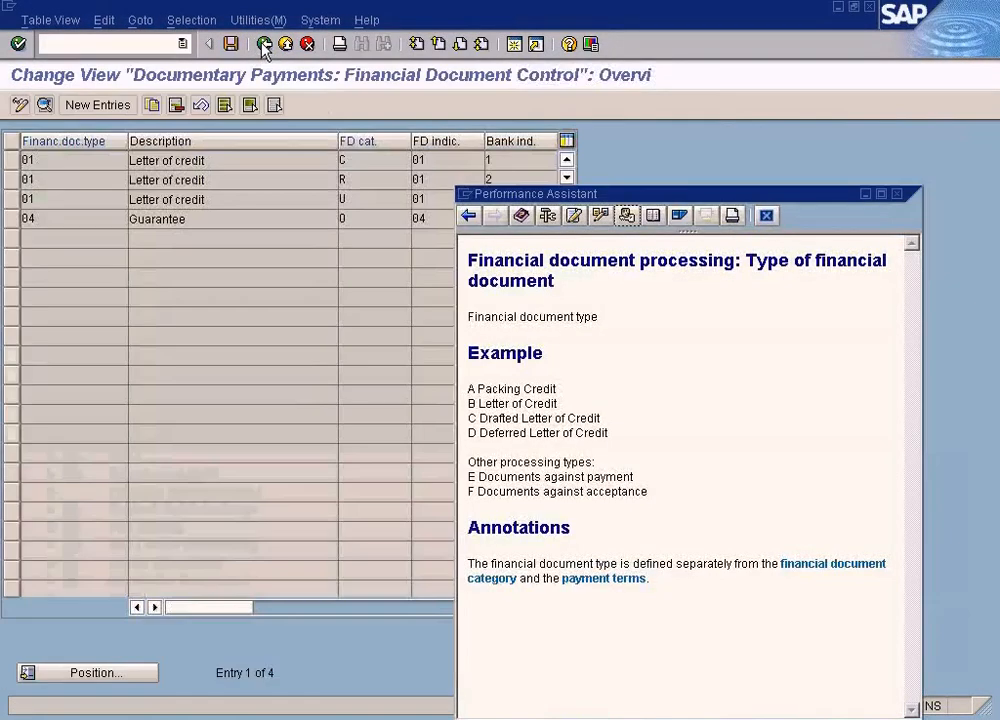
# Read the field help for the financial document type of the category R entry in Financial Document Control and close it
pyautogui.click(47, 186)
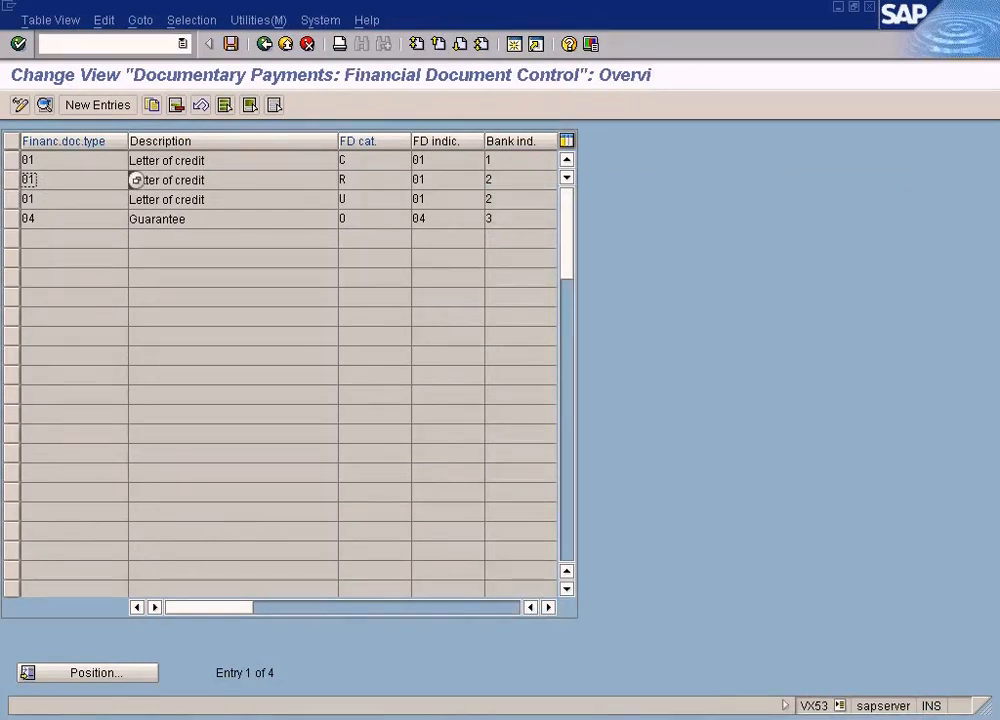
pyautogui.press('F1')
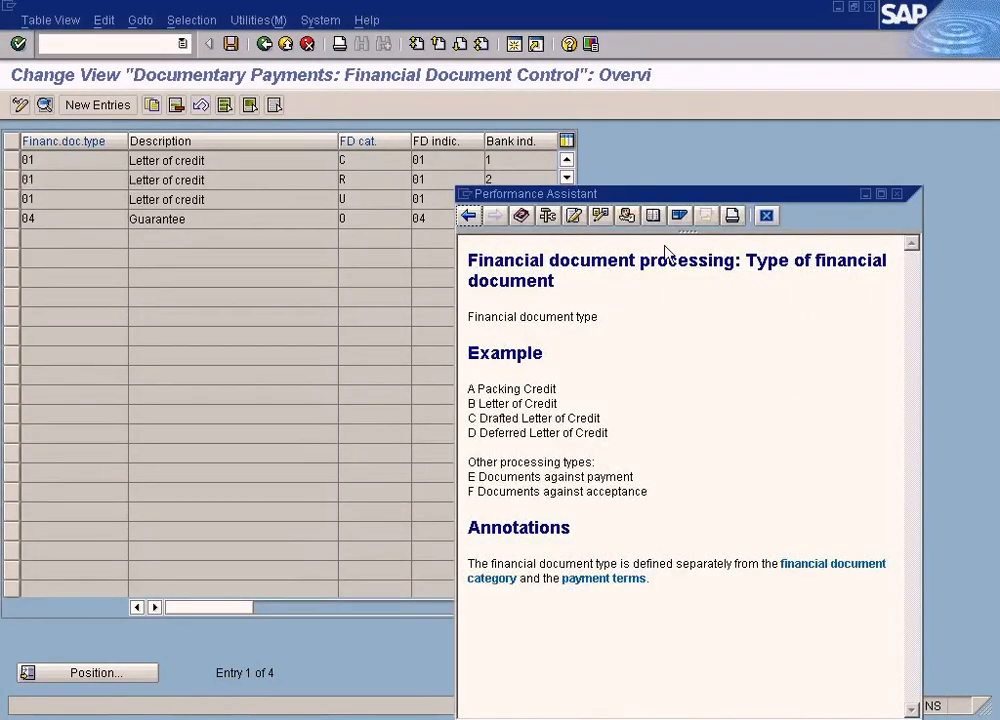
pyautogui.click(897, 194)
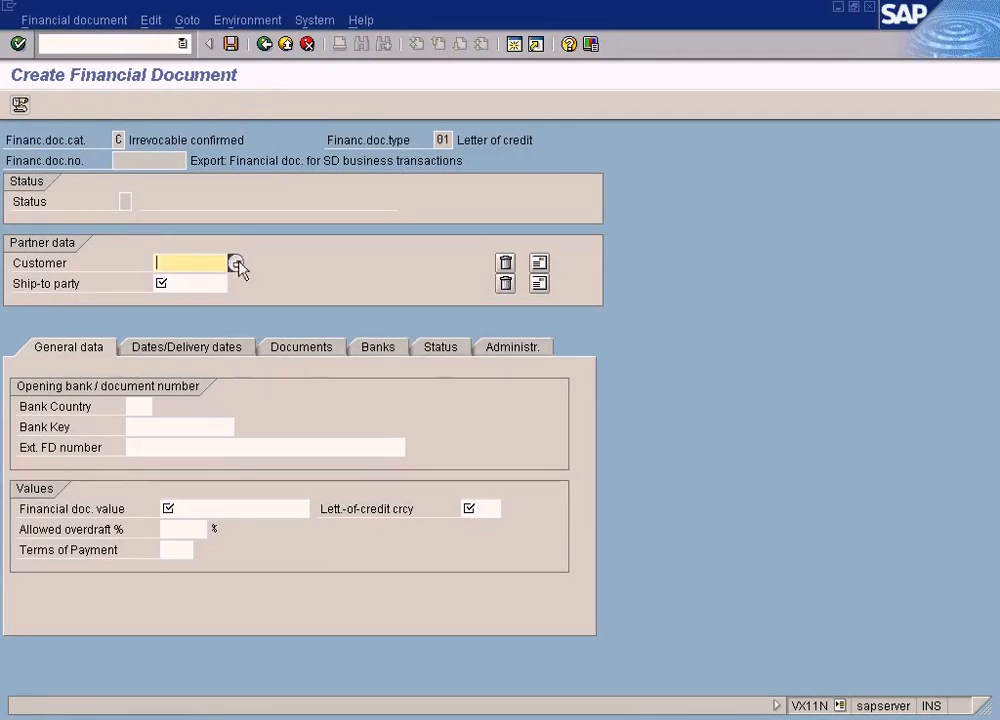
# In Create Financial Document, search for customers and pick Customer B in London East as the document's customer
pyautogui.click(235, 262)
pyautogui.click(176, 693)
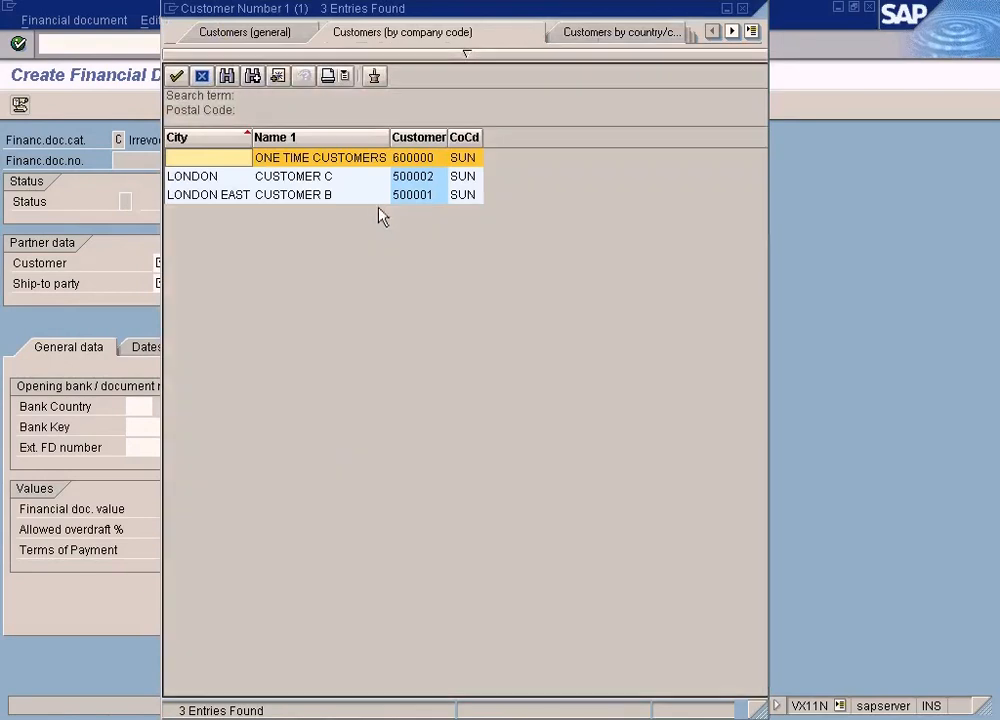
pyautogui.click(375, 196)
pyautogui.doubleClick(375, 198)
pyautogui.click(201, 283)
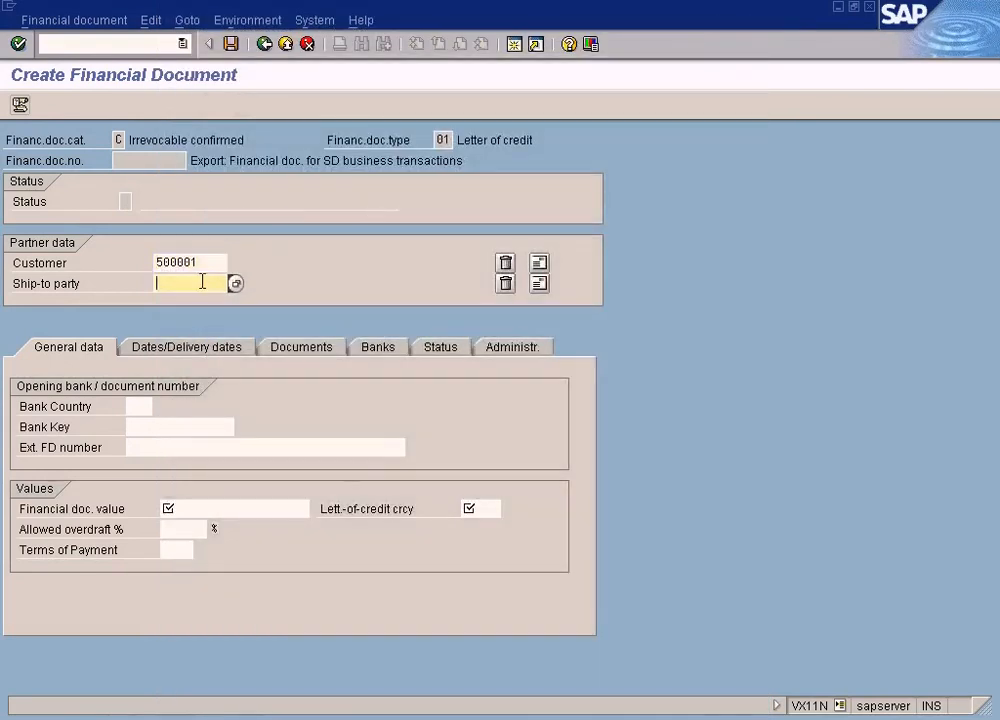
# Switch to the Letter of credit.JPG diagram in Paint, mark out the UK customer box and return to Create Financial Document
pyautogui.click(697, 711)
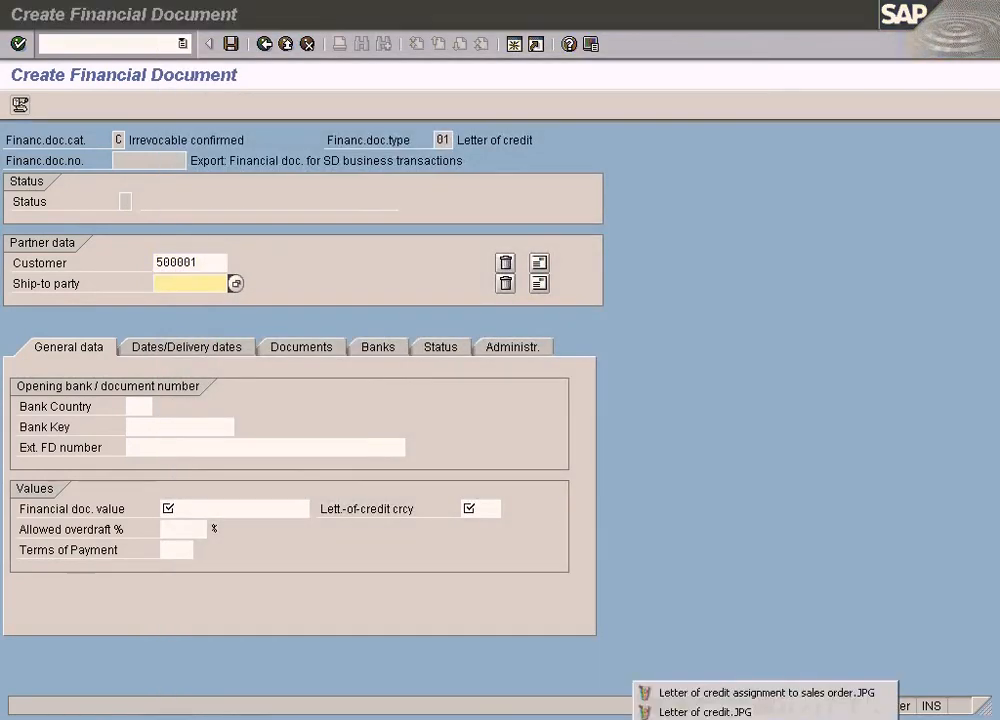
pyautogui.click(700, 711)
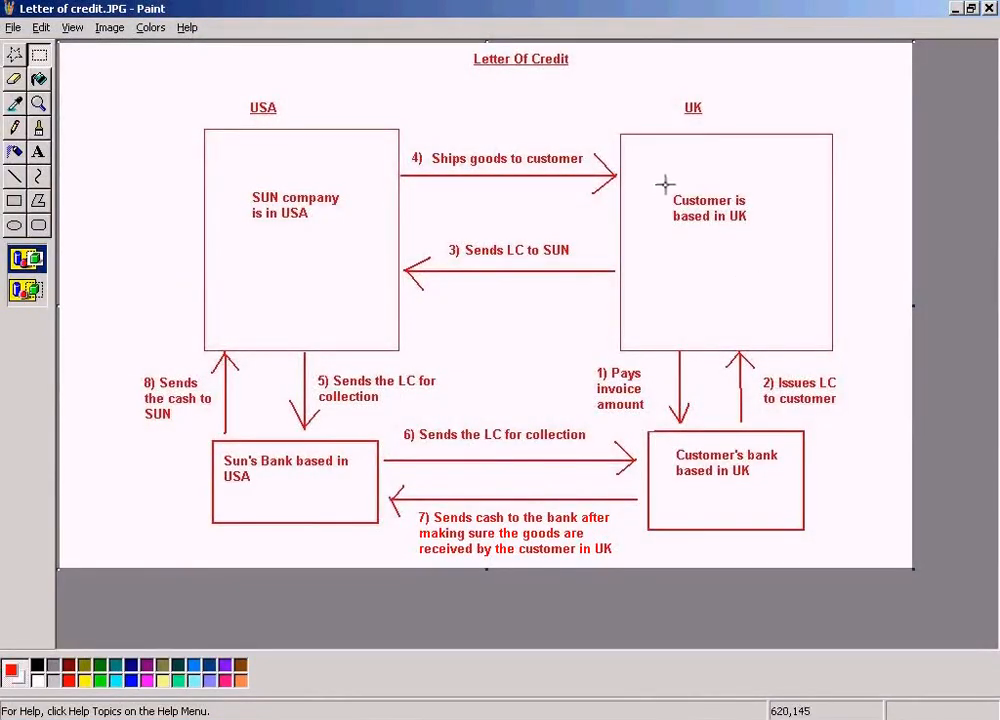
pyautogui.moveTo(661, 167); pyautogui.dragTo(810, 261)
pyautogui.click(758, 299)
pyautogui.hotkey('alt', 'Tab')
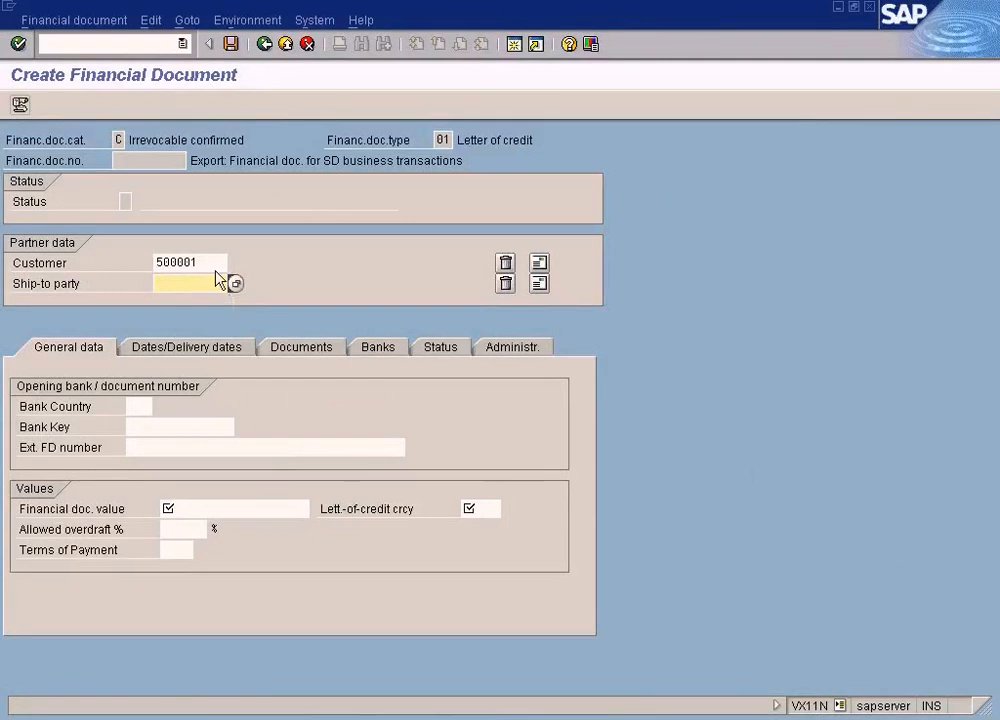
# Copy the customer number into the ship-to party of the financial document
pyautogui.moveTo(212, 264); pyautogui.dragTo(121, 255)
pyautogui.hotkey('ctrl', 'c')
pyautogui.click(174, 284)
pyautogui.hotkey('ctrl', 'v')
# Set the financial document value to 1000 and the letter of credit currency to USD
pyautogui.click(193, 510)
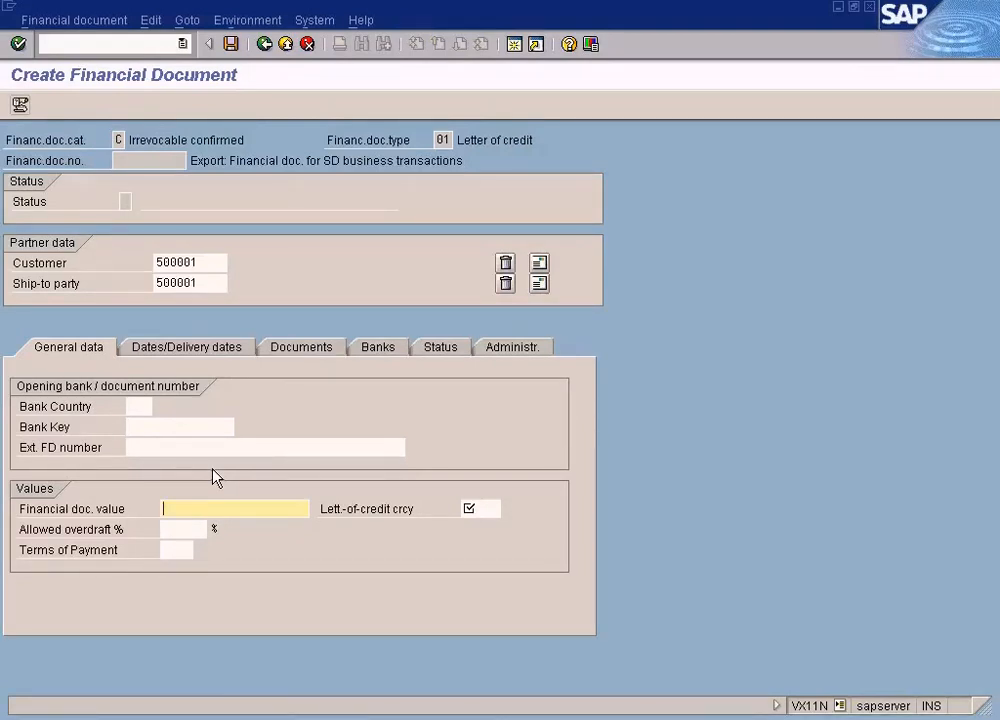
pyautogui.write('1000')
pyautogui.click(475, 510)
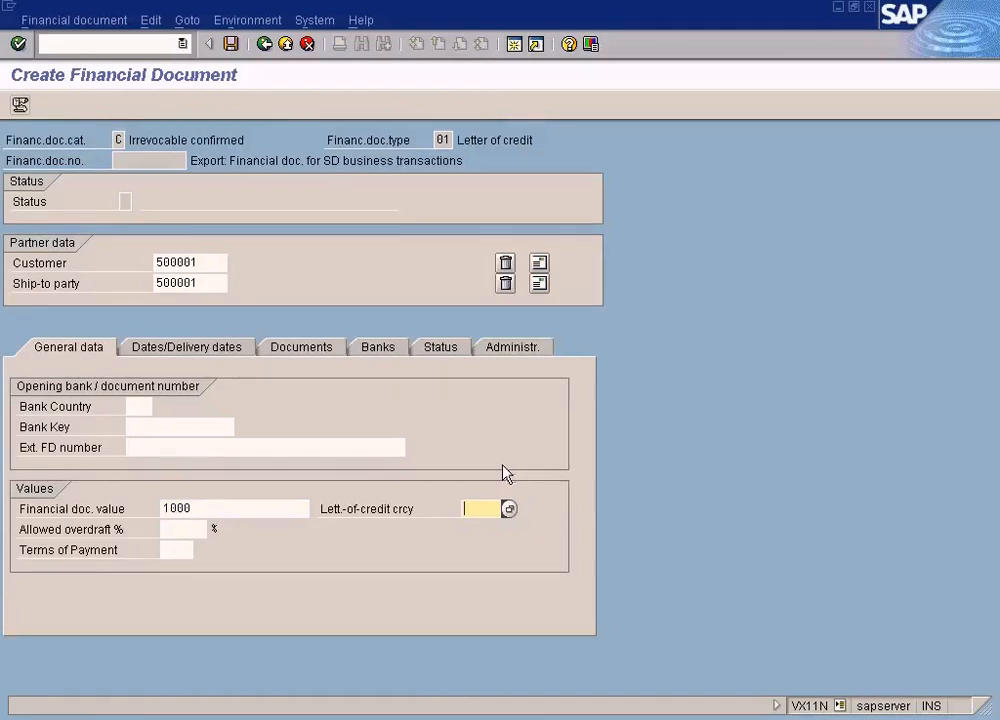
pyautogui.write('usd')
# Show the document's dates and delivery data and check the latest shipping date and validity end date fields
pyautogui.click(240, 350)
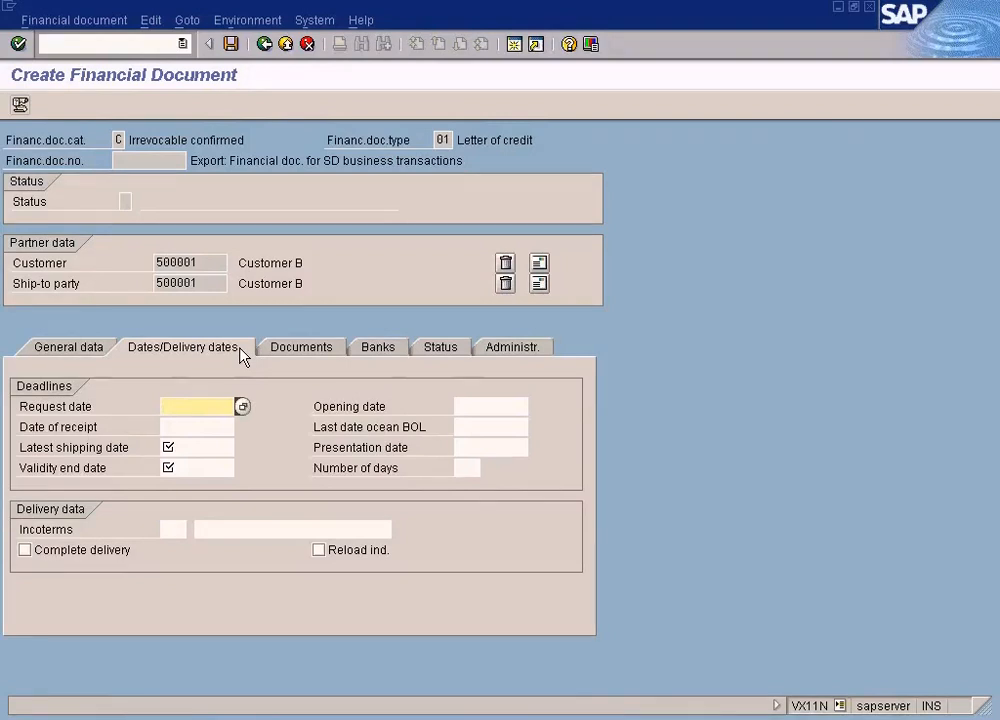
pyautogui.click(167, 455)
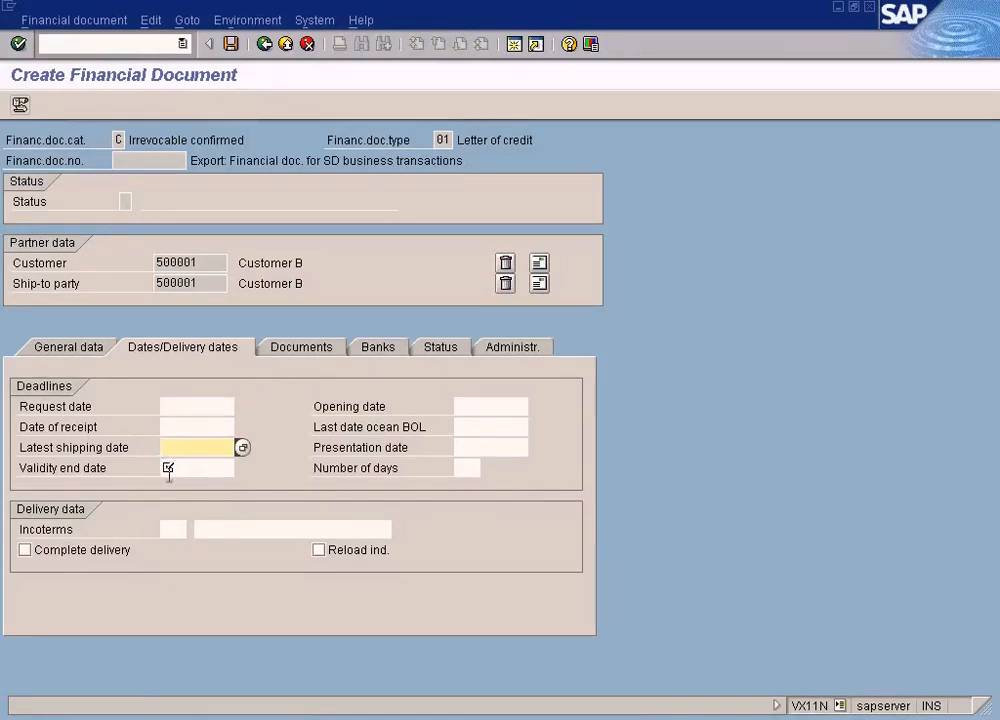
pyautogui.click(170, 468)
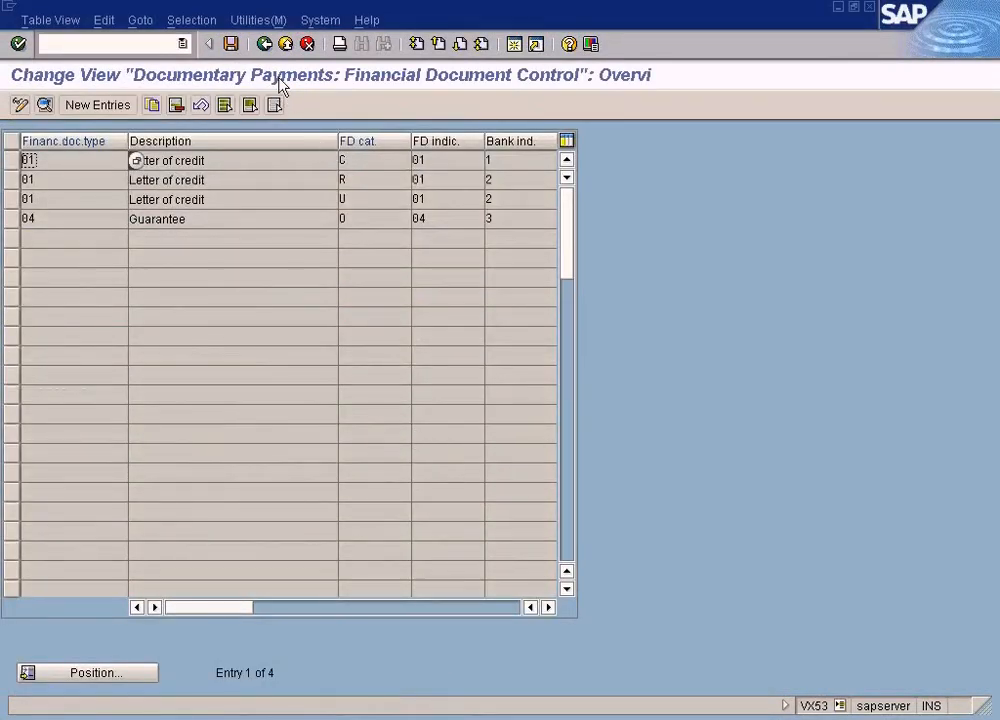
# Leave Financial Document Control, run Define Indicators For Financial Documents in the IMG and open the details of indicator 01, Letters of credit
pyautogui.click(265, 46)
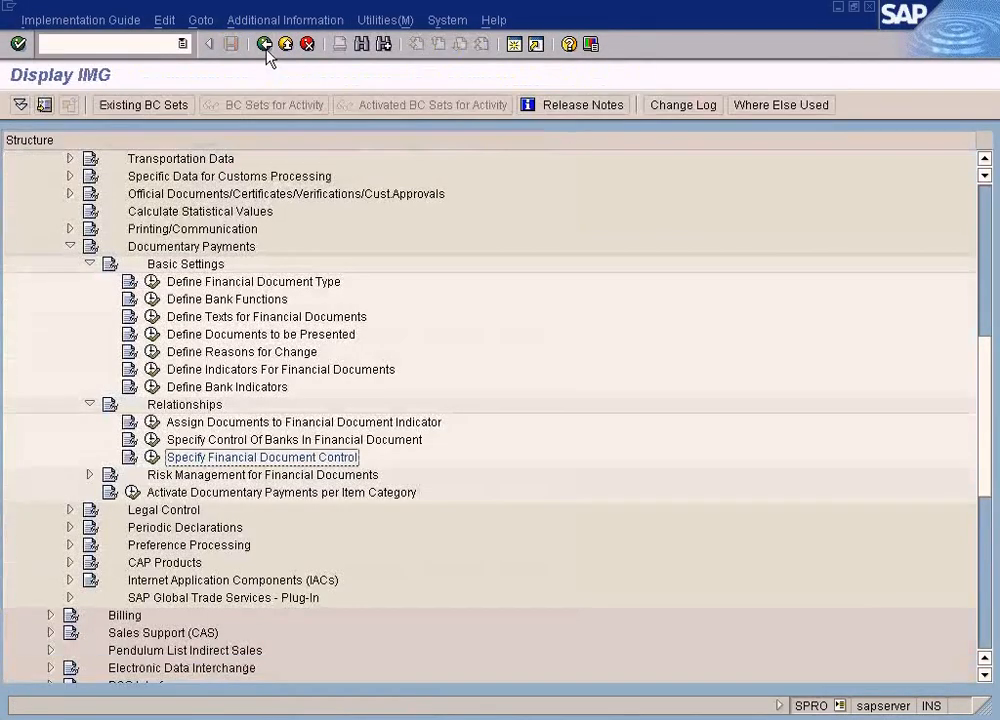
pyautogui.click(252, 371)
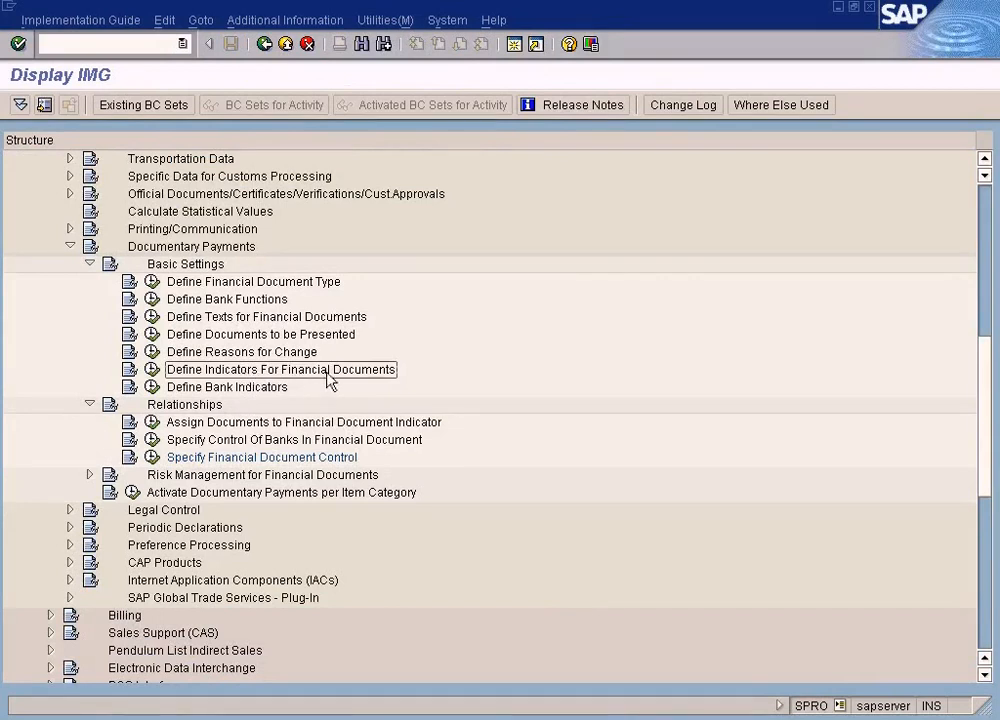
pyautogui.click(152, 371)
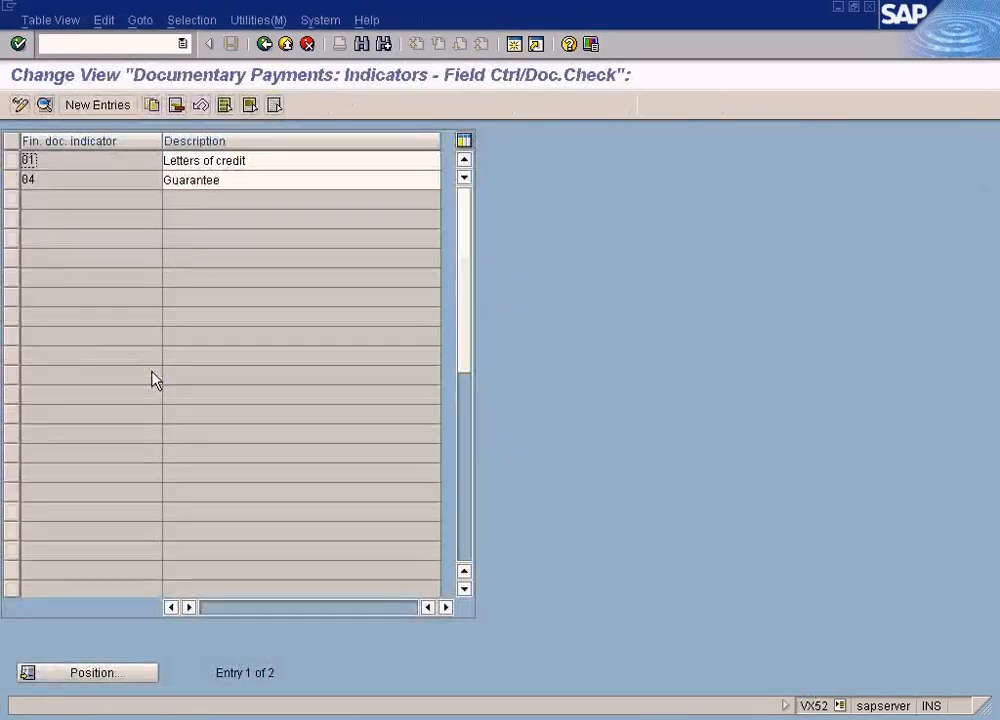
pyautogui.doubleClick(205, 161)
pyautogui.moveTo(994, 374)
pyautogui.mouseDown()
pyautogui.moveTo(994, 391)
pyautogui.moveTo(995, 358)
pyautogui.mouseUp()
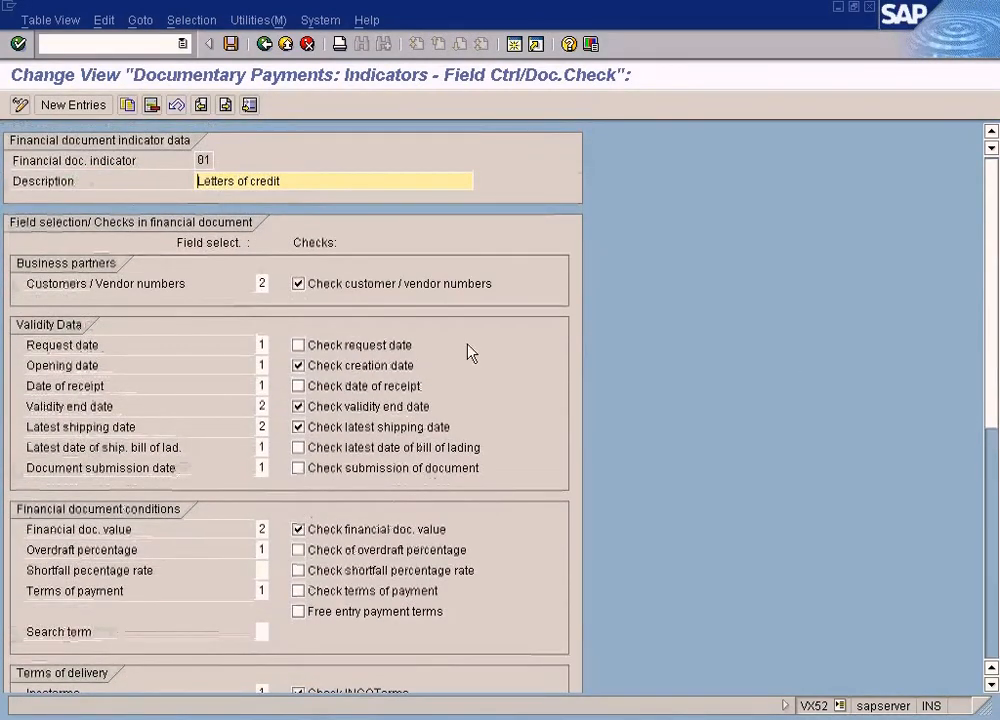
# Look up the possible field selection values for Customers / Vendor numbers and close the list without changing the setting
pyautogui.click(262, 283)
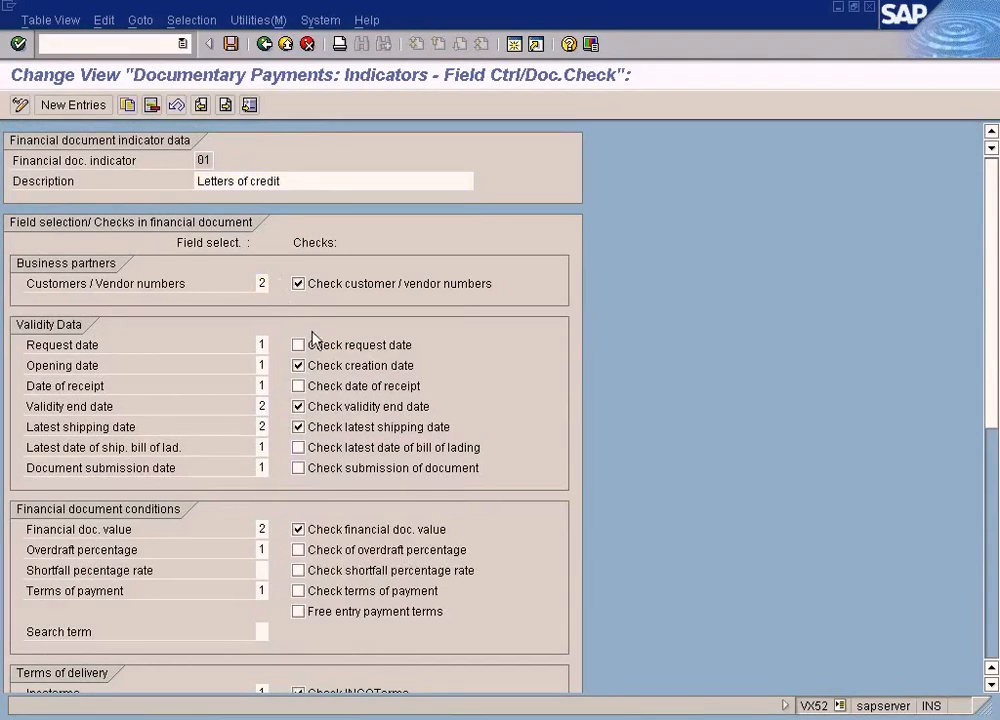
pyautogui.press('F4')
pyautogui.moveTo(237, 134); pyautogui.dragTo(742, 208)
pyautogui.click(580, 303)
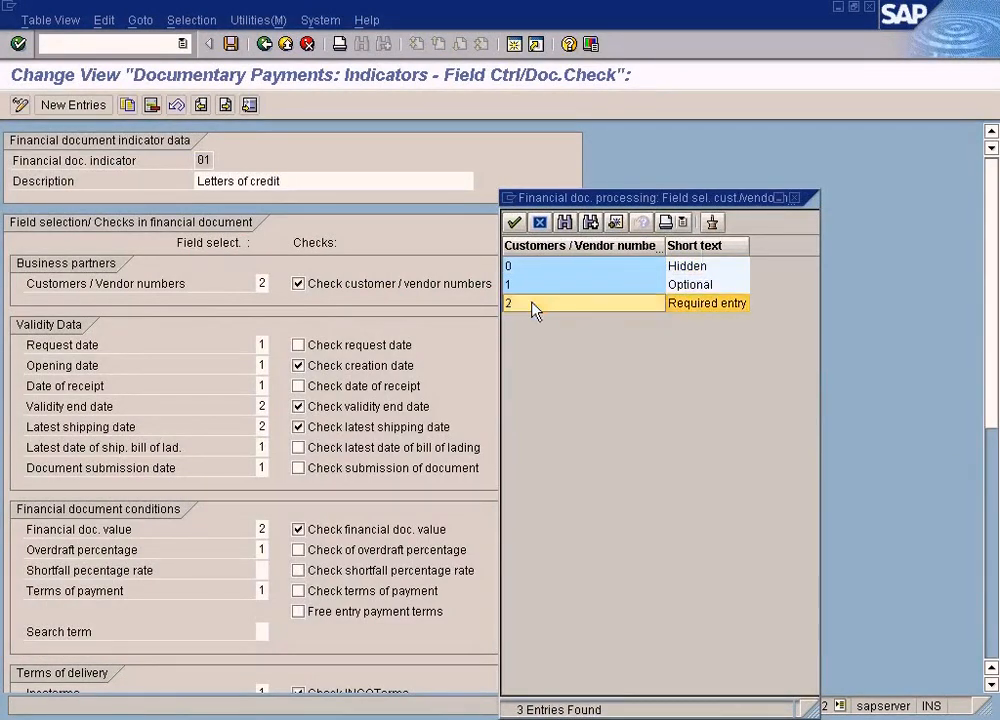
pyautogui.click(722, 285)
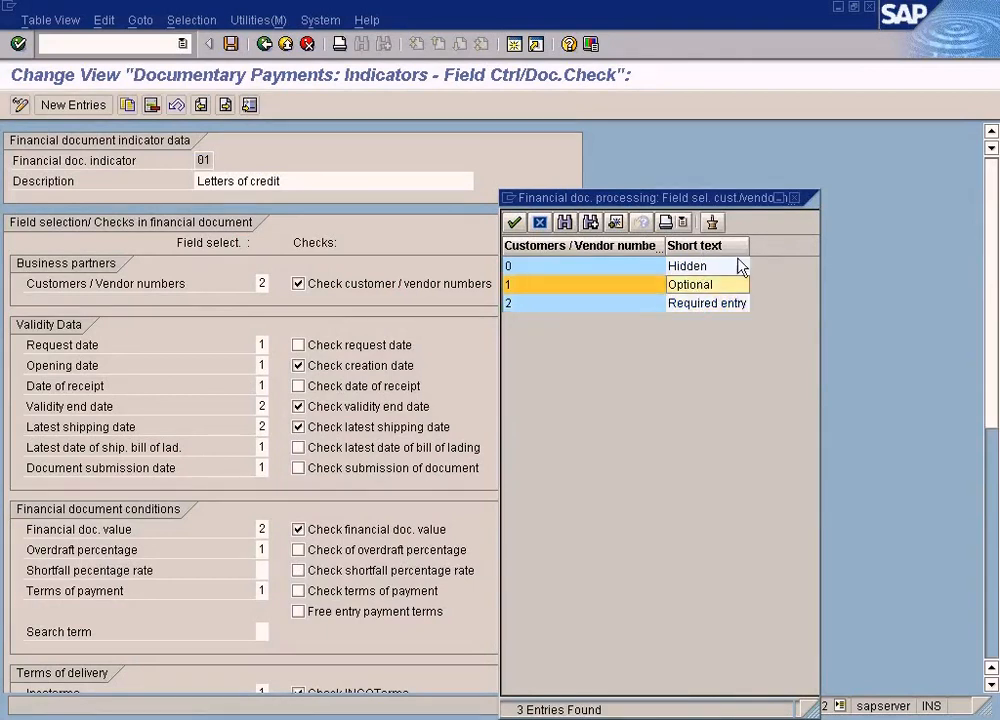
pyautogui.click(795, 198)
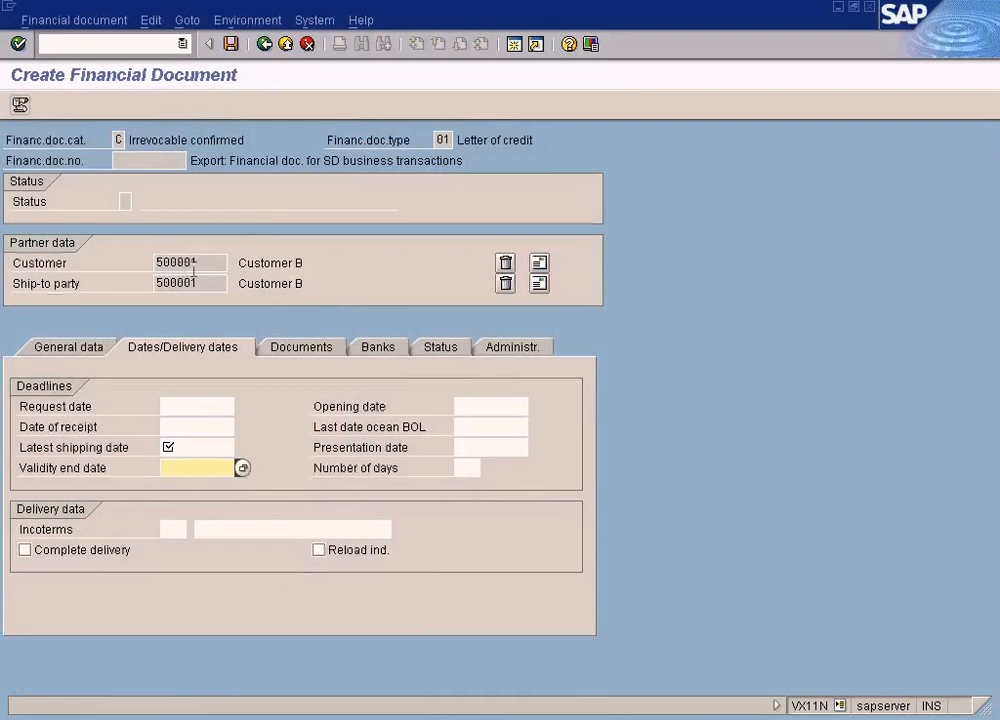
pyautogui.moveTo(197, 263); pyautogui.dragTo(162, 275)
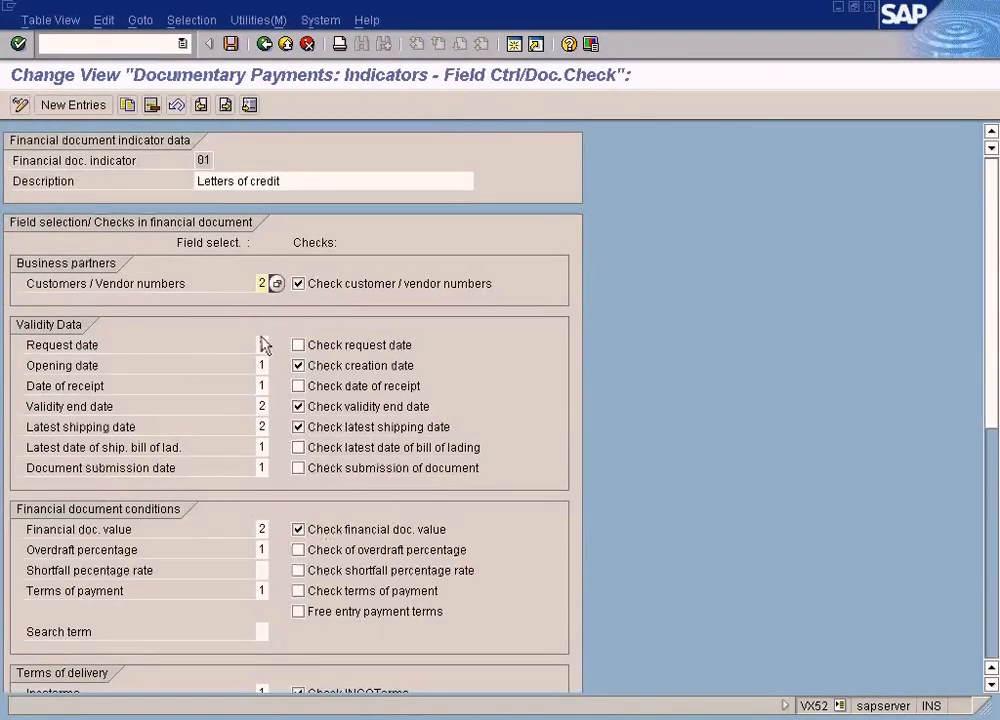
# Look up the possible field selection values for the Request date and close the list
pyautogui.click(260, 346)
pyautogui.click(276, 346)
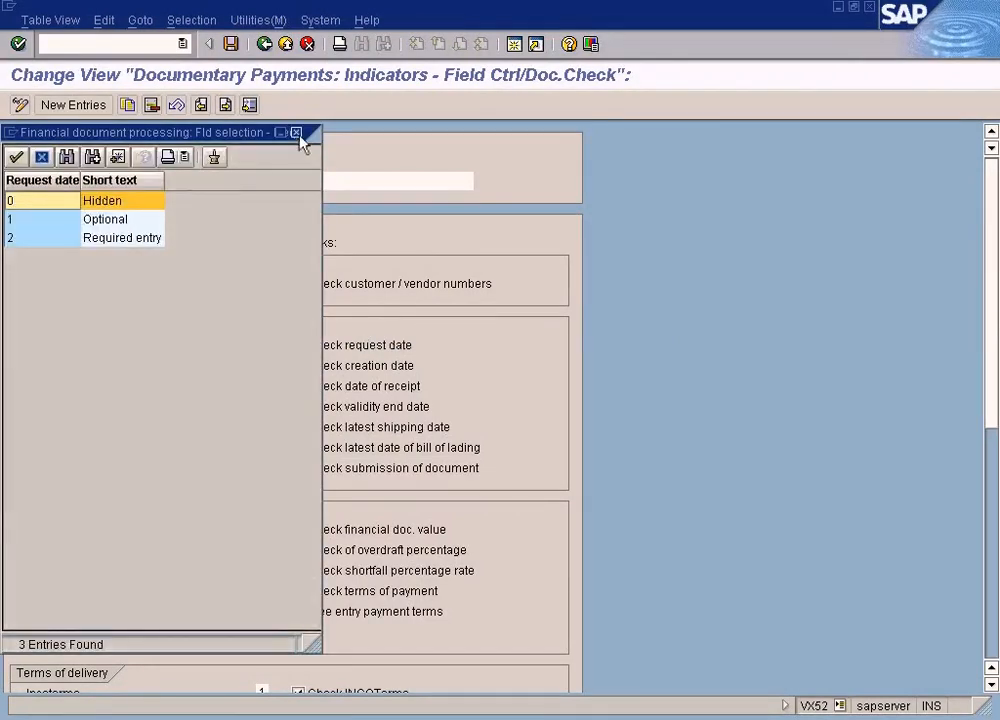
pyautogui.click(296, 132)
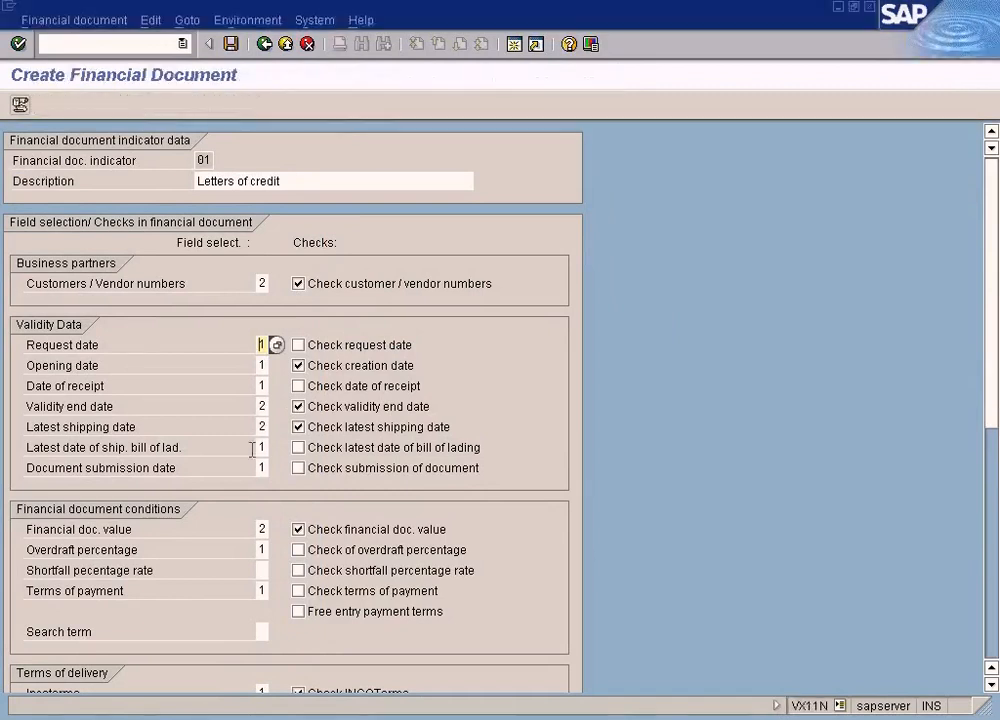
# Compare the shipping and validity date fields in Create Financial Document with indicator 01 and look up the Validity end date's field selection values
pyautogui.click(188, 447)
pyautogui.click(184, 467)
pyautogui.hotkey('alt', 'Tab')
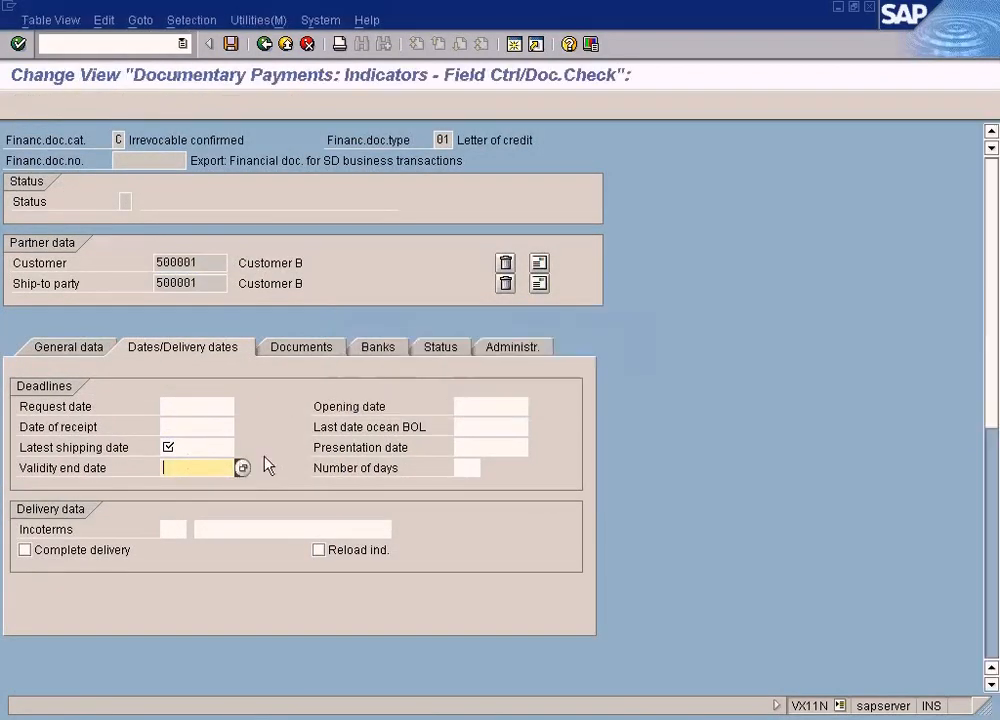
pyautogui.click(261, 406)
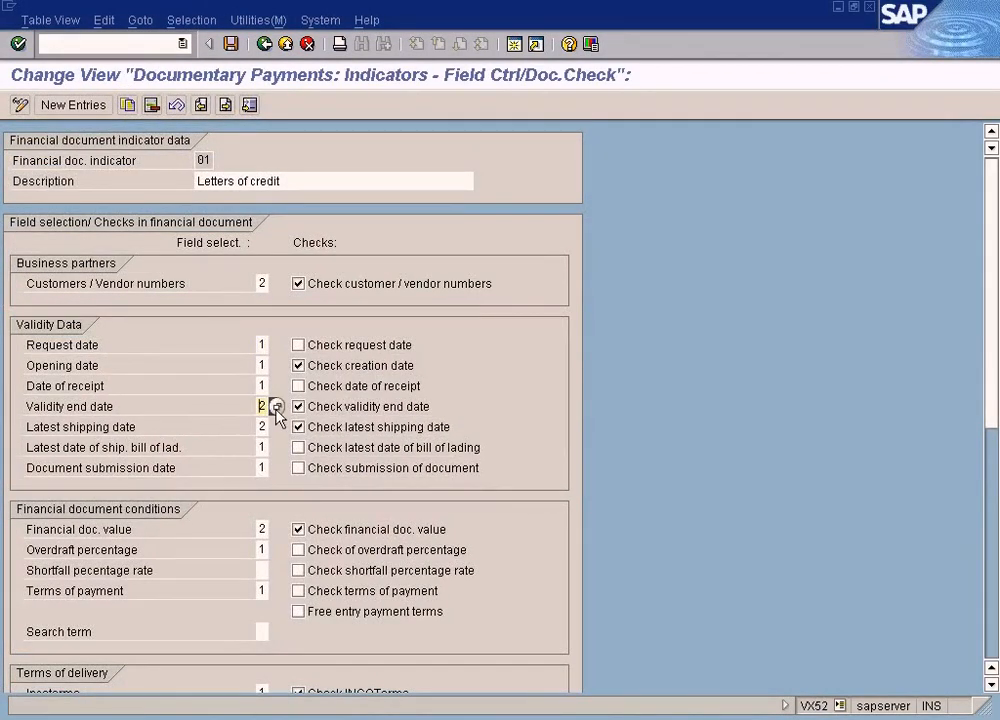
pyautogui.click(276, 406)
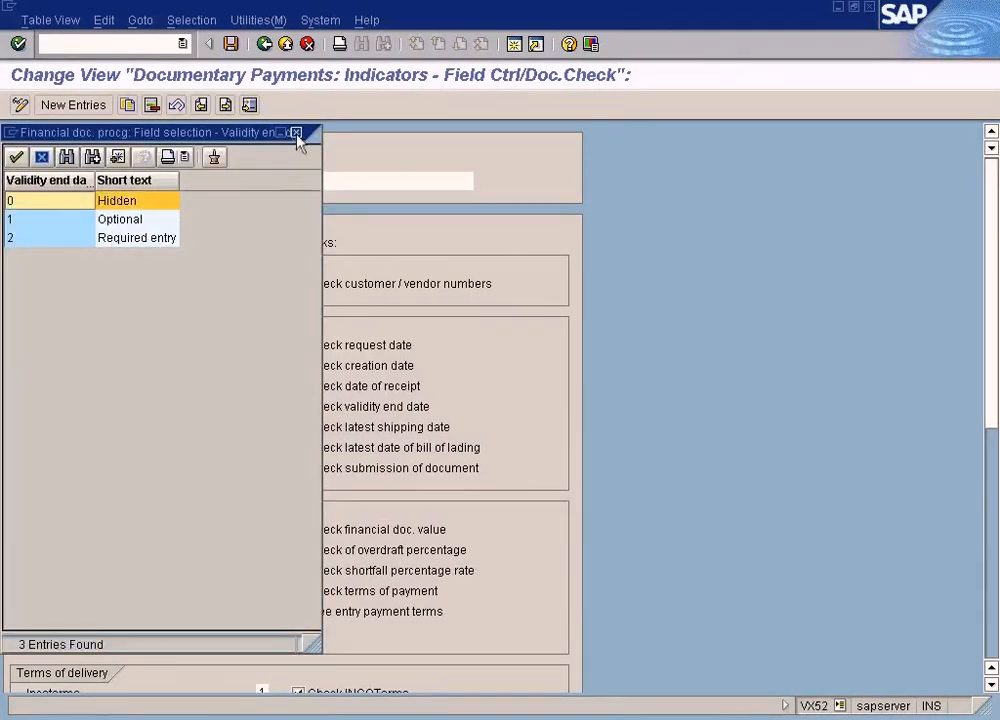
# Close the value list and compare the Latest shipping date and Validity end date in Create Financial Document with their settings in indicator 01
pyautogui.click(296, 132)
pyautogui.click(262, 426)
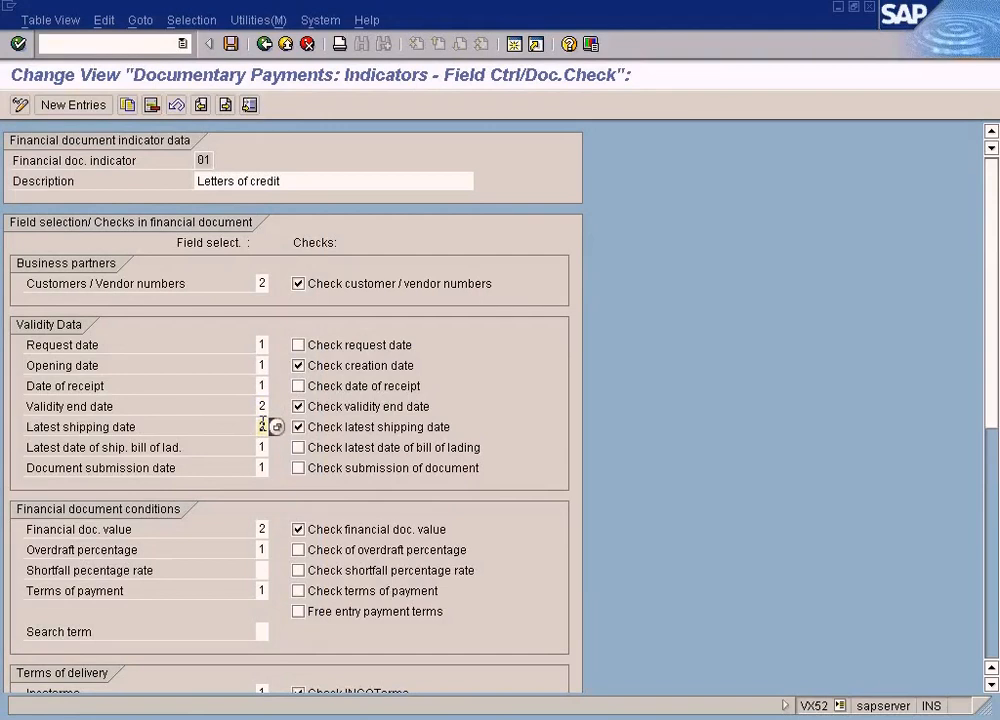
pyautogui.hotkey('alt', 'Tab')
pyautogui.click(187, 447)
pyautogui.click(192, 467)
pyautogui.click(196, 408)
pyautogui.click(197, 428)
pyautogui.click(194, 448)
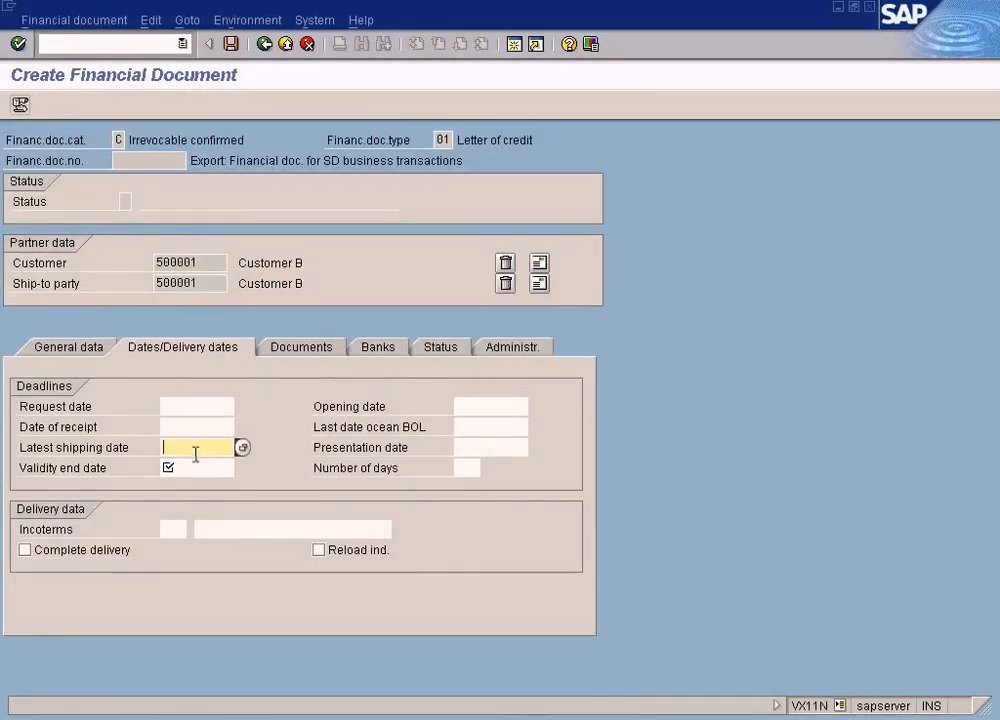
pyautogui.hotkey('alt', 'Tab')
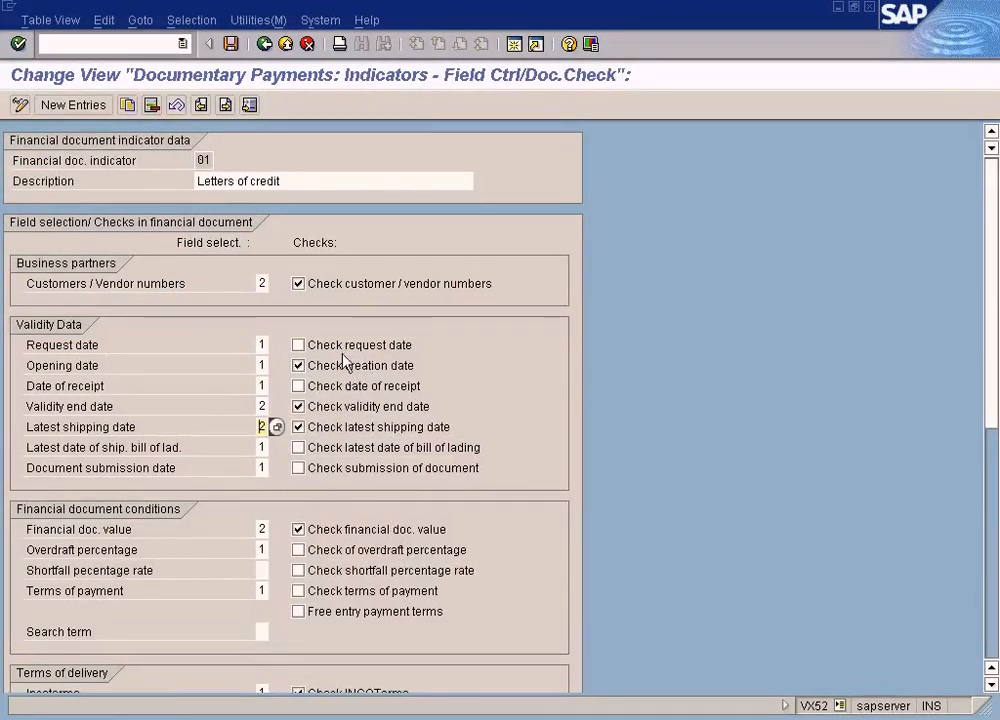
# Read the field help for Check validity end date, highlighting the paragraph on the sales document and delivery check, and close it
pyautogui.rightClick(330, 411)
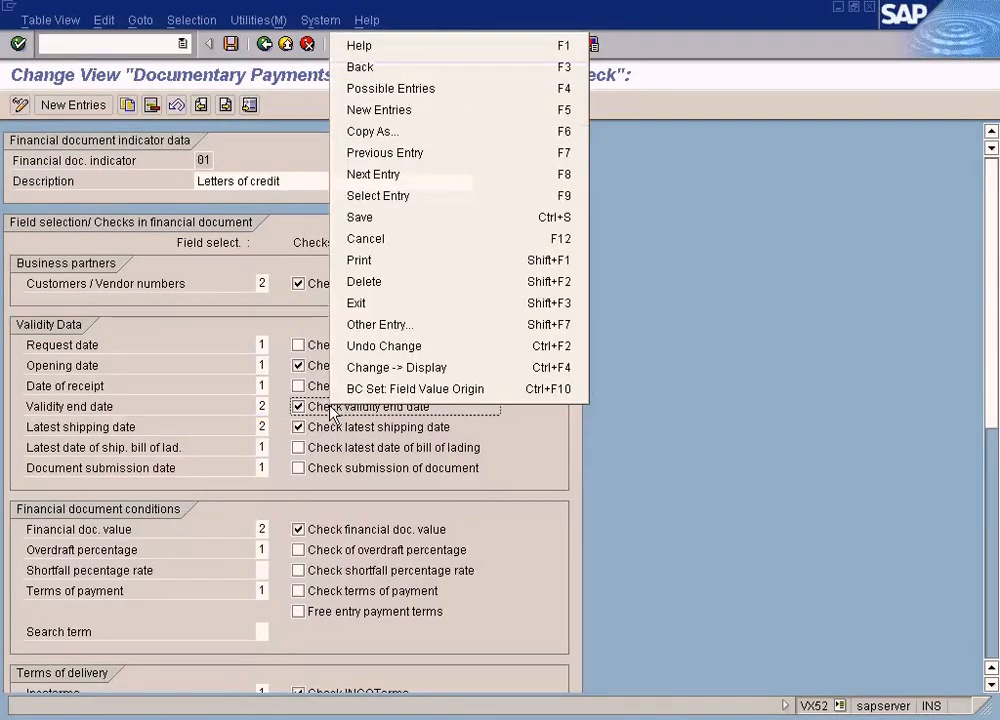
pyautogui.click(400, 53)
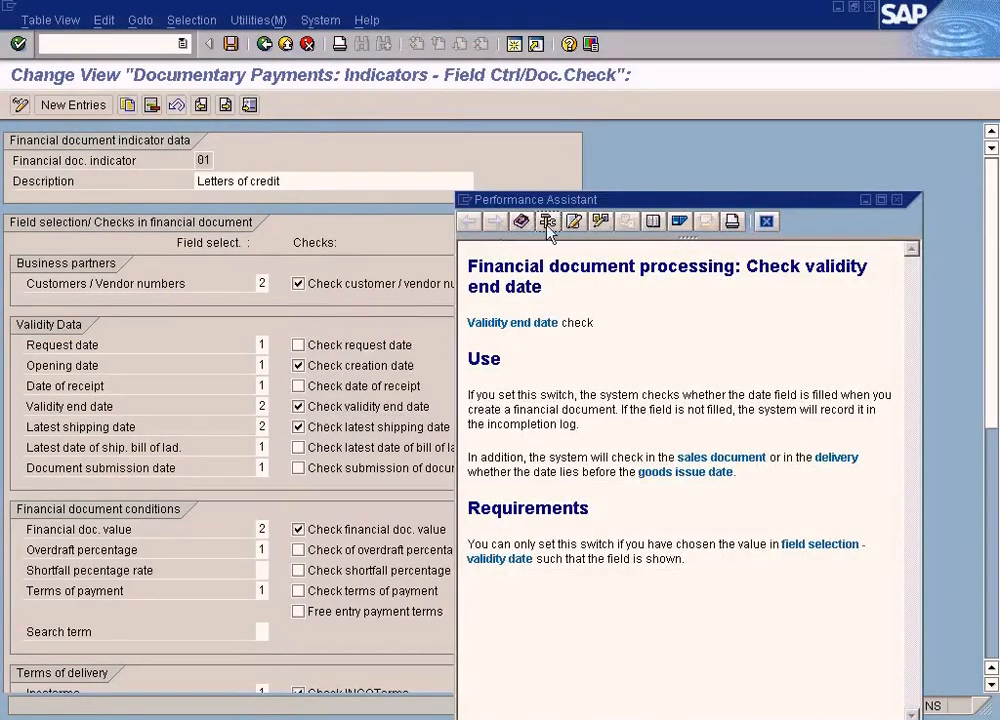
pyautogui.moveTo(636, 200); pyautogui.dragTo(681, 175)
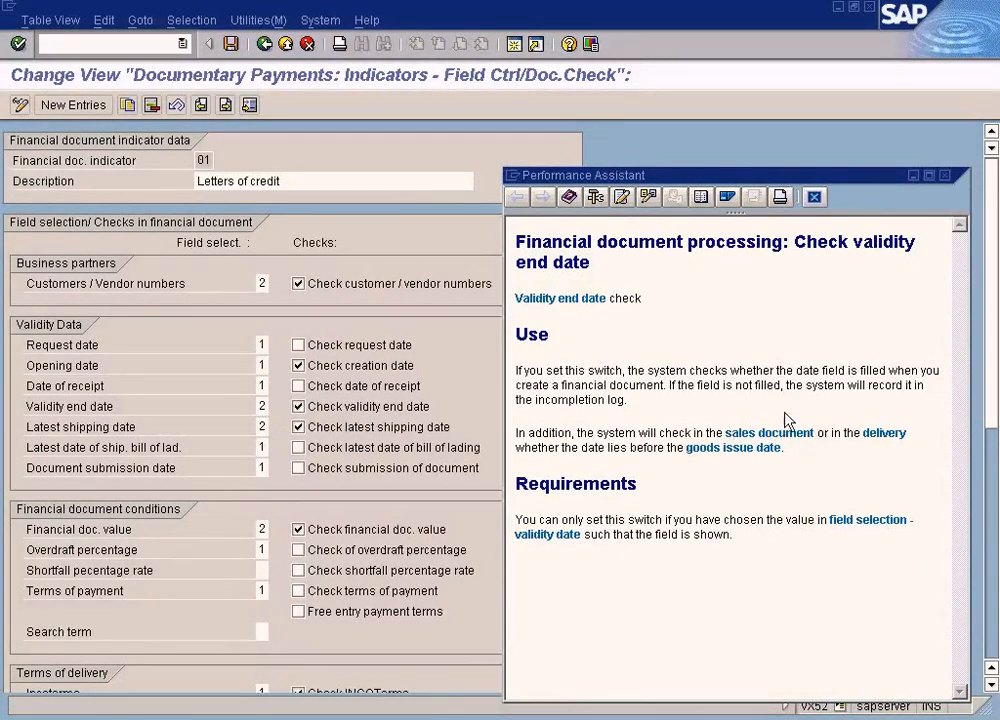
pyautogui.moveTo(790, 455); pyautogui.dragTo(527, 432)
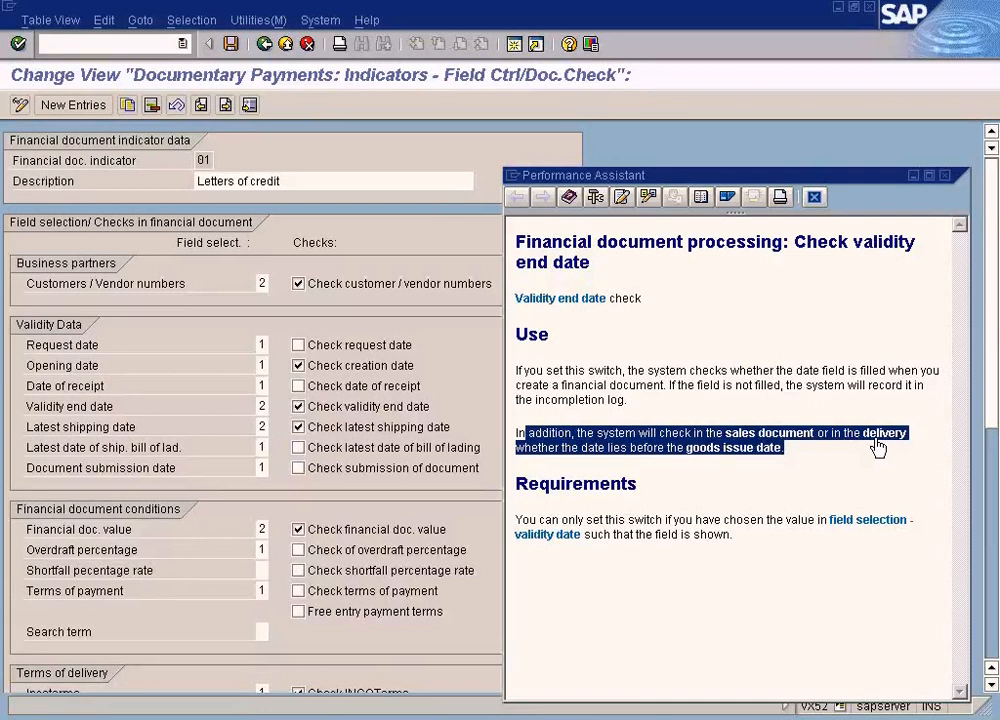
pyautogui.click(943, 176)
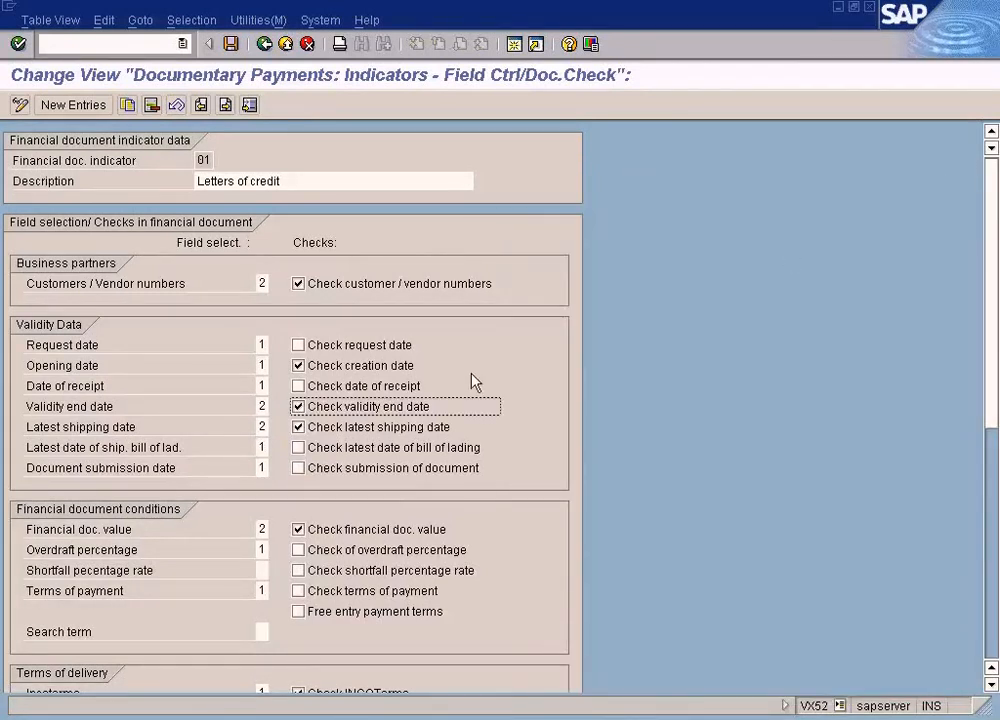
# Read the field help for the Check latest shipping date option and close it
pyautogui.rightClick(340, 436)
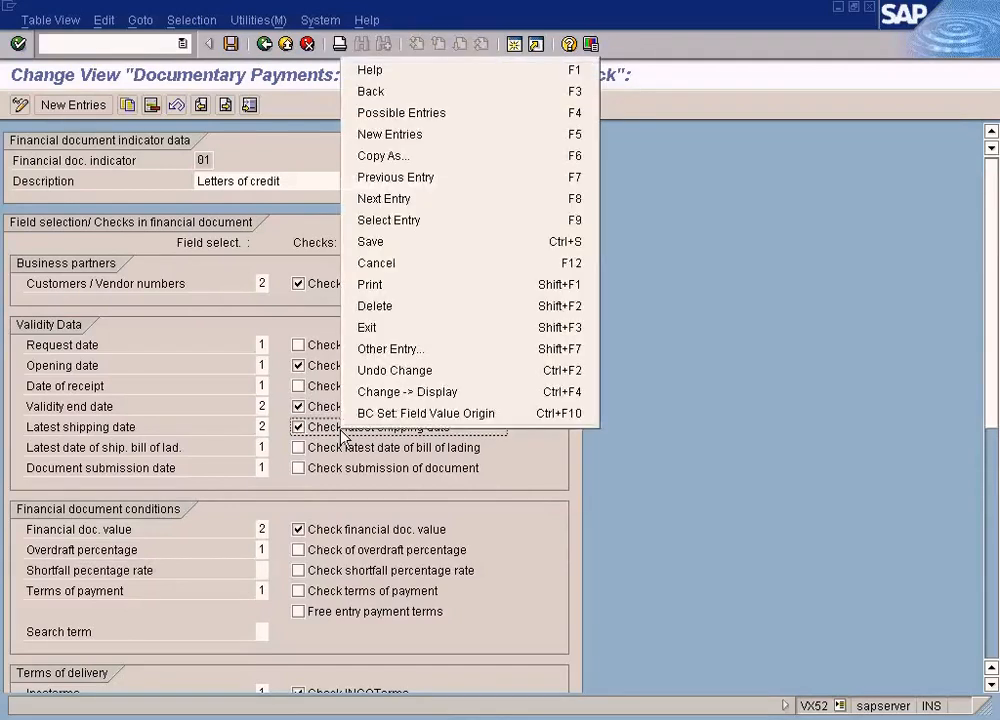
pyautogui.click(453, 71)
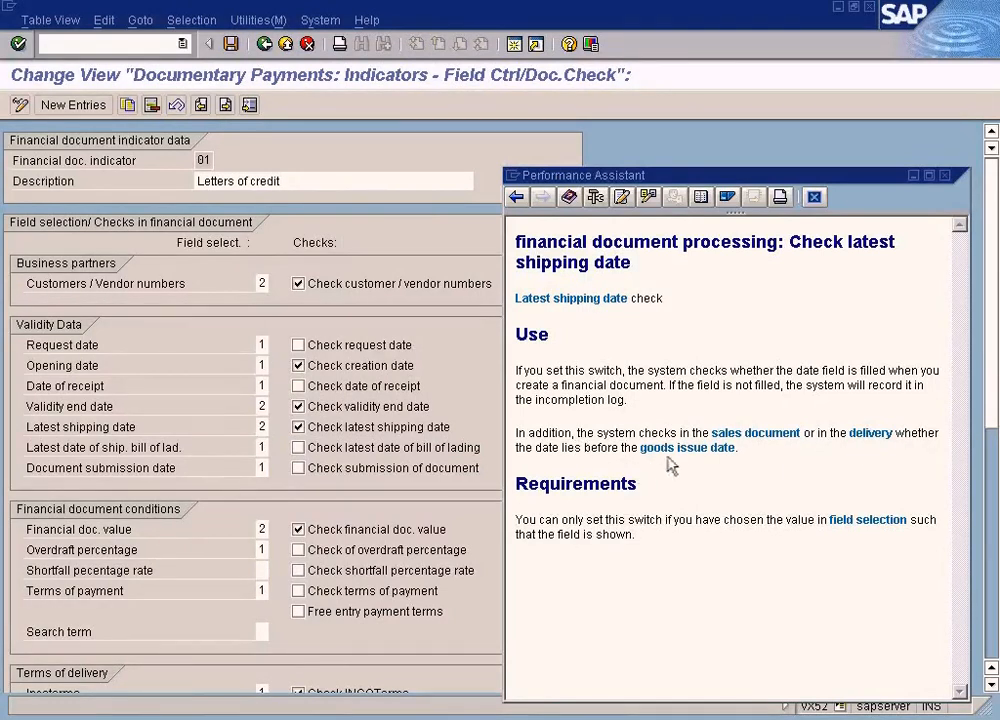
pyautogui.click(944, 175)
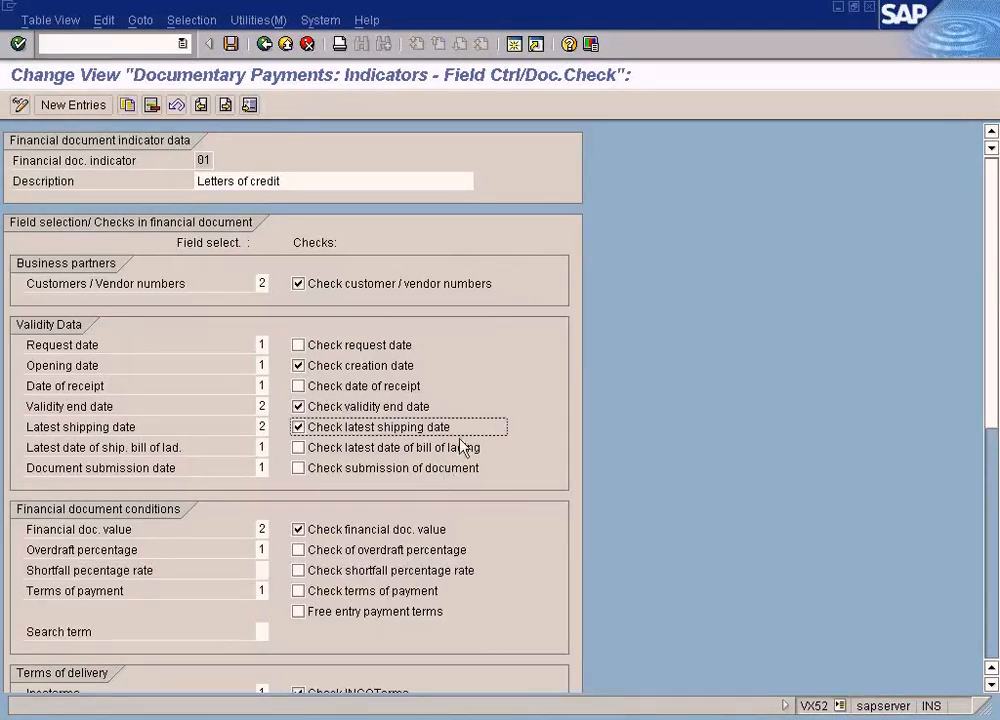
# Read the field help for the Check creation date option and close it
pyautogui.rightClick(410, 372)
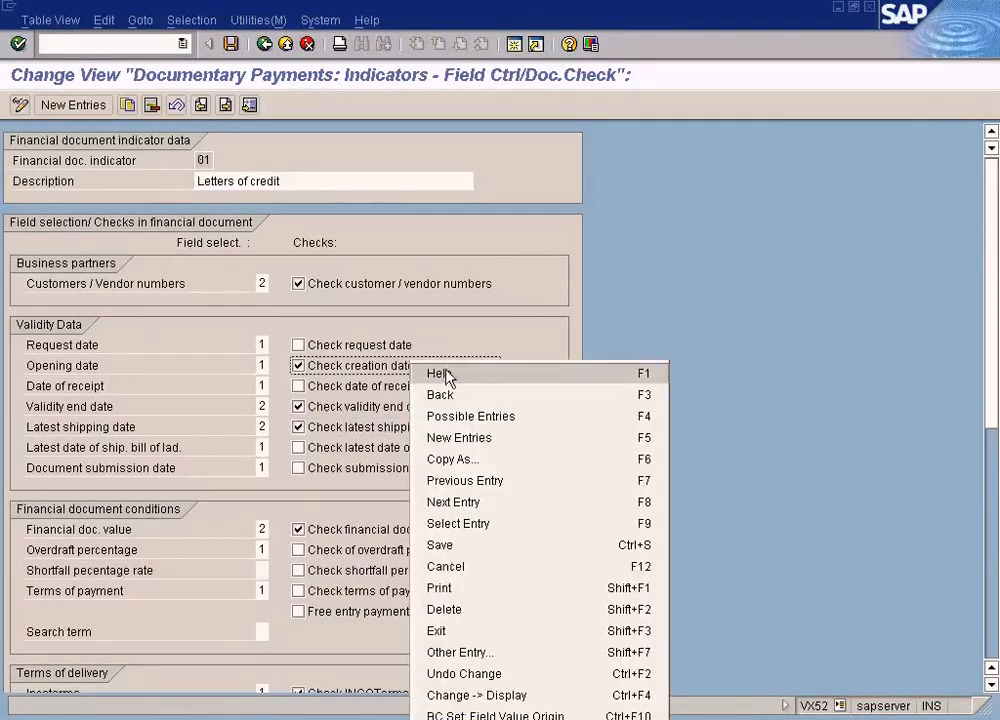
pyautogui.click(435, 373)
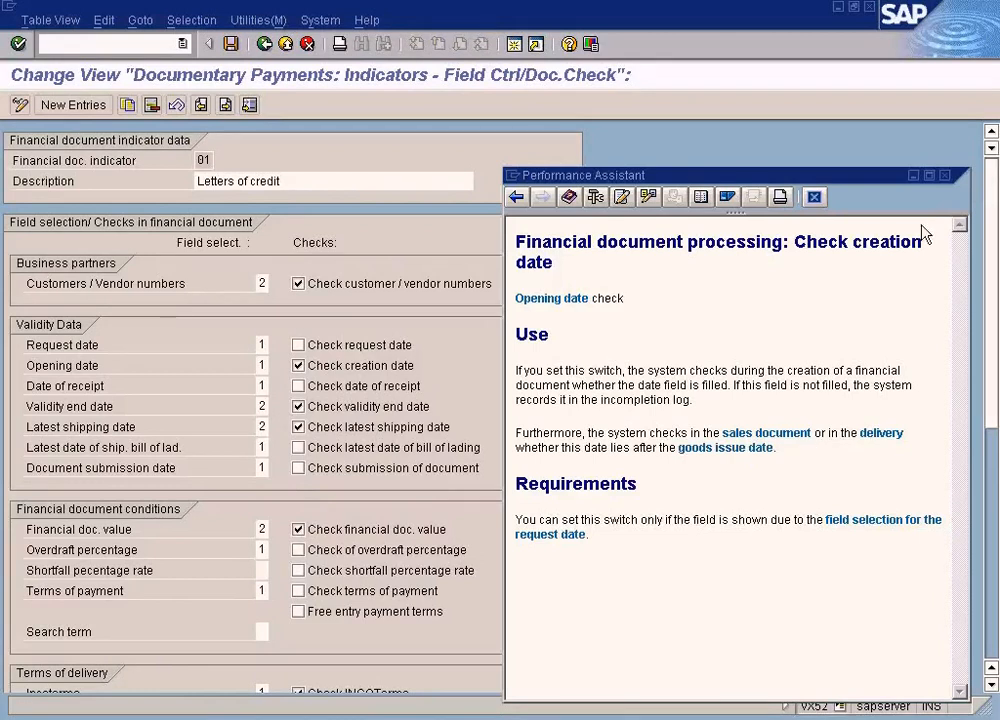
pyautogui.click(945, 176)
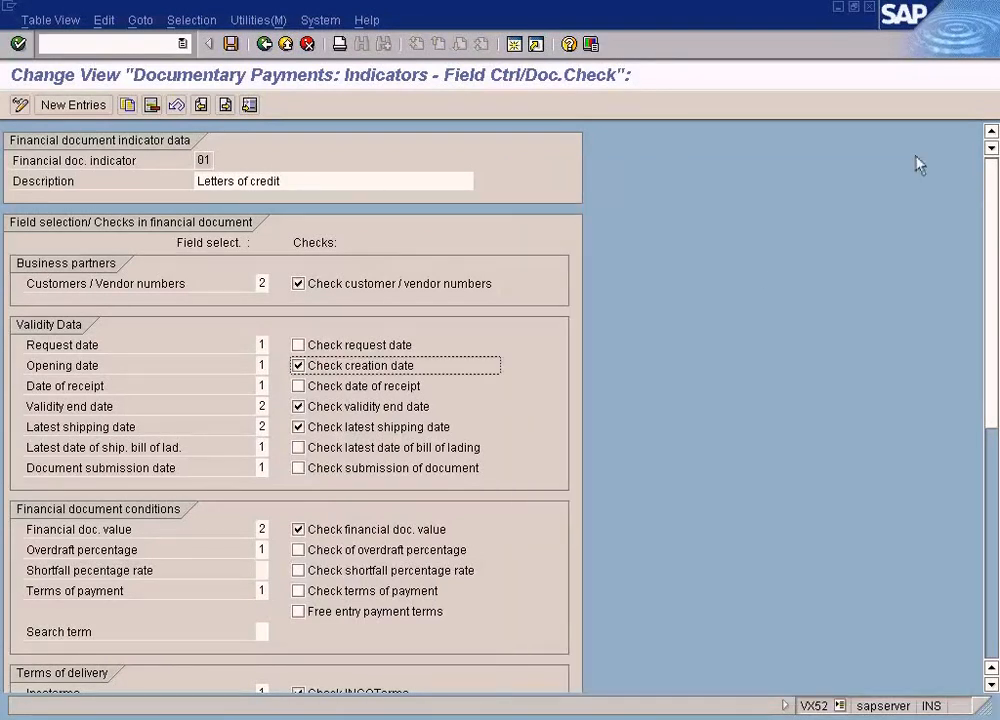
# Read the field help for Check financial doc. value, highlighting the paragraph on the sales document check, and close it
pyautogui.rightClick(410, 529)
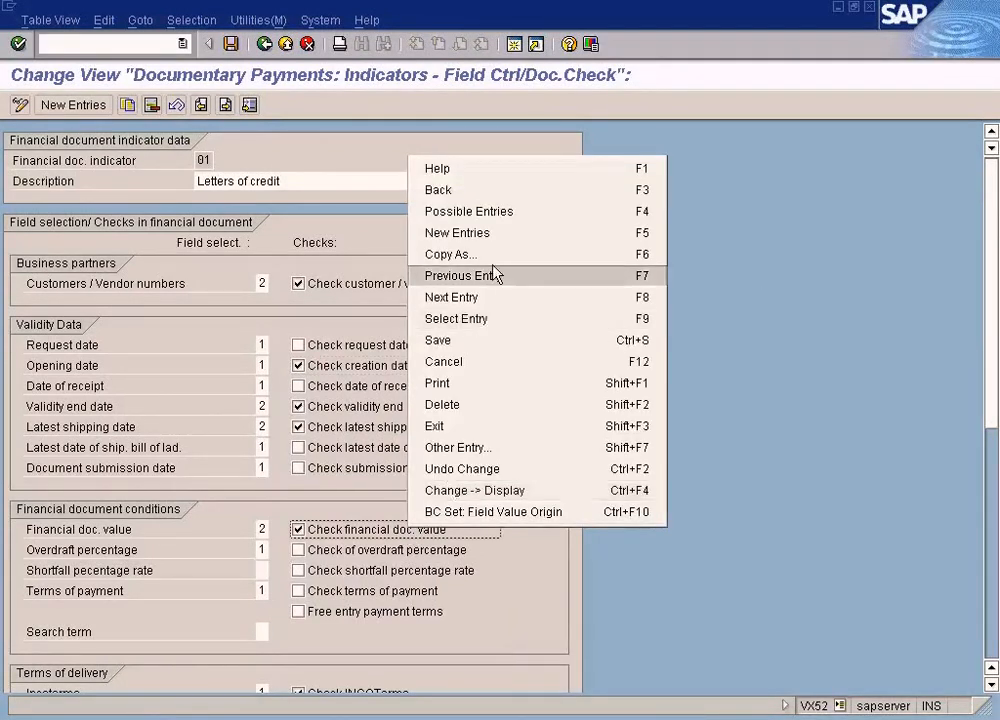
pyautogui.click(491, 168)
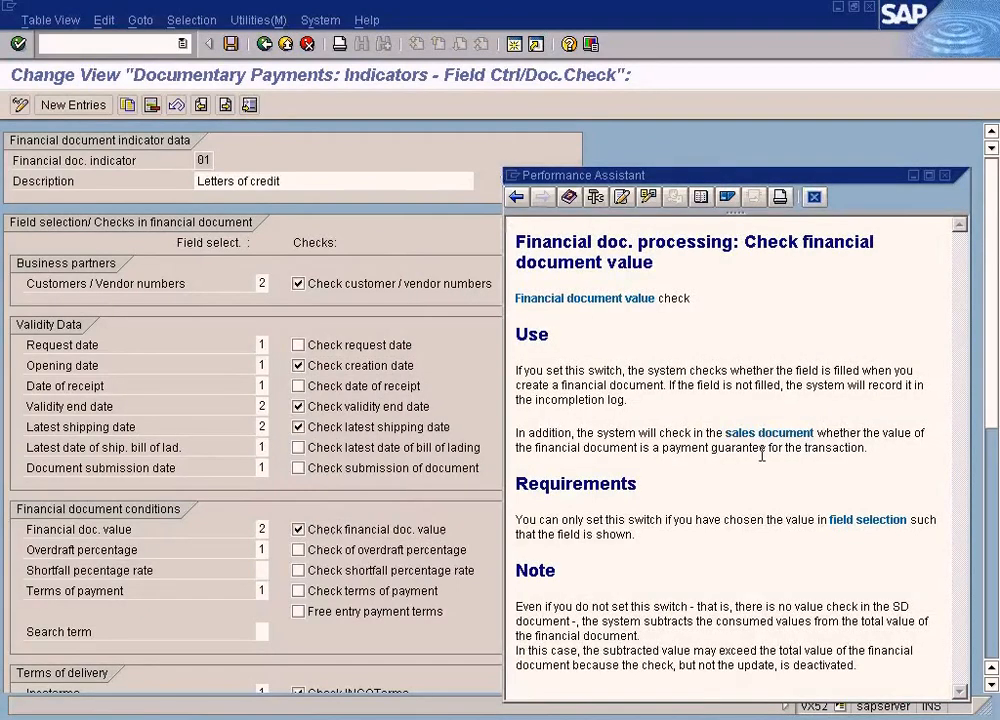
pyautogui.moveTo(867, 448); pyautogui.dragTo(517, 430)
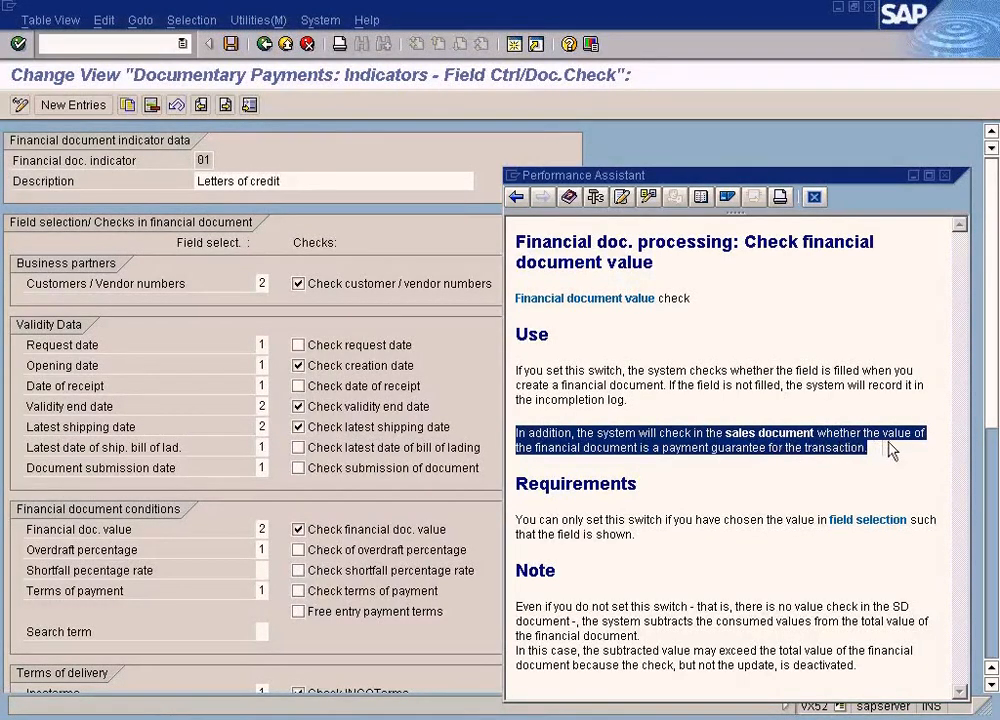
pyautogui.click(772, 472)
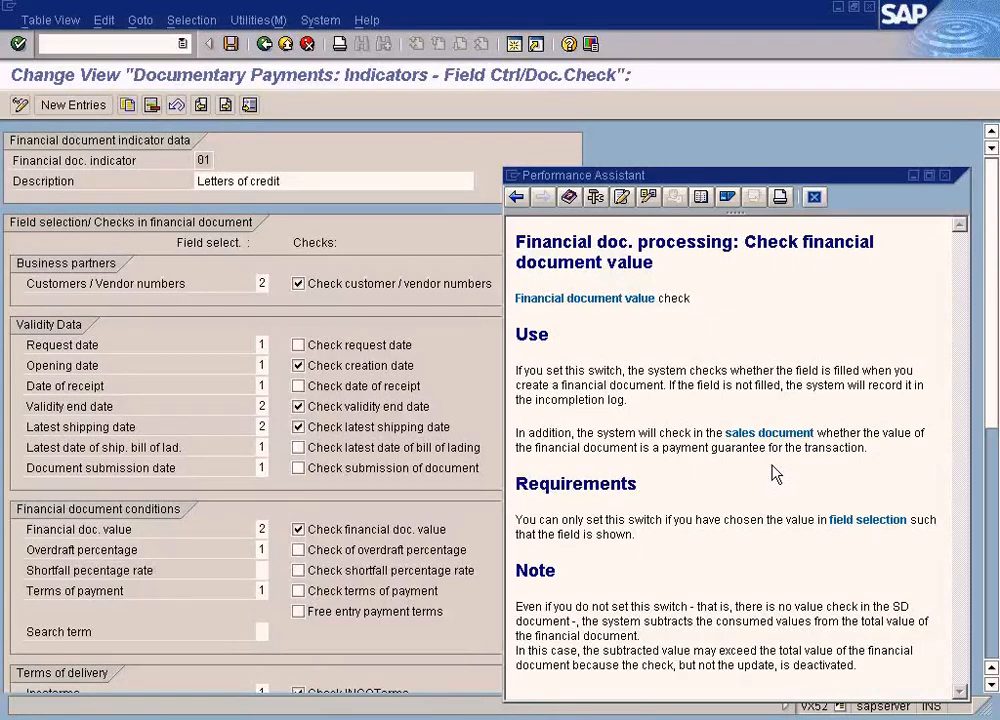
pyautogui.click(944, 175)
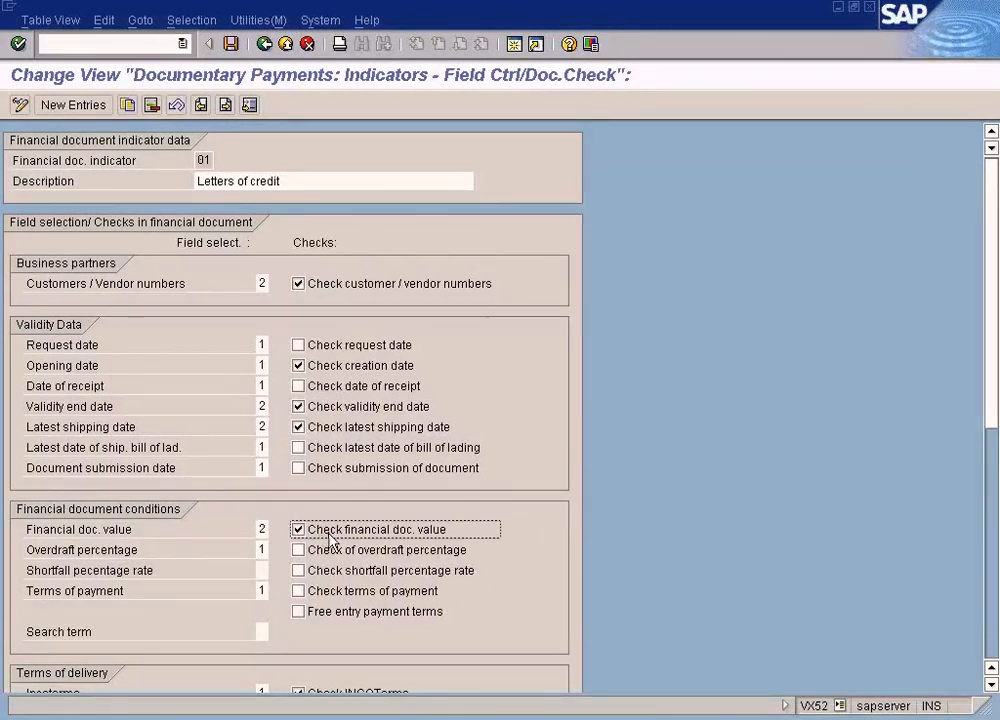
# Examine indicator 01's financial document conditions, terms of delivery, incompletion, text and document settings, and return to the IMG structure
pyautogui.scroll(-2, 440, 530)
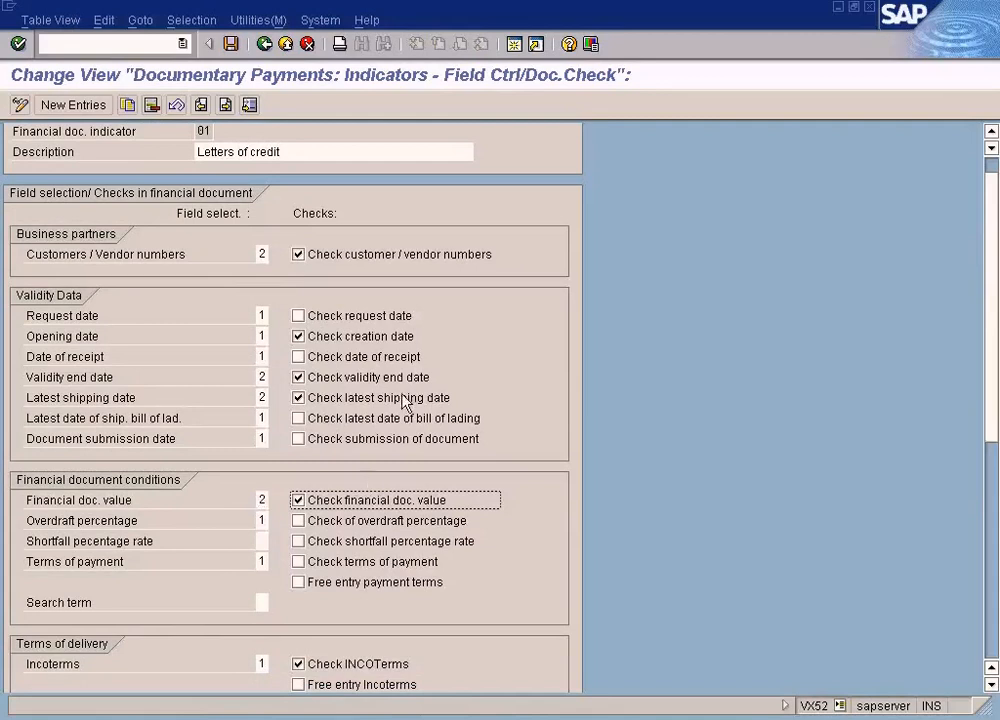
pyautogui.scroll(-3, 357, 505)
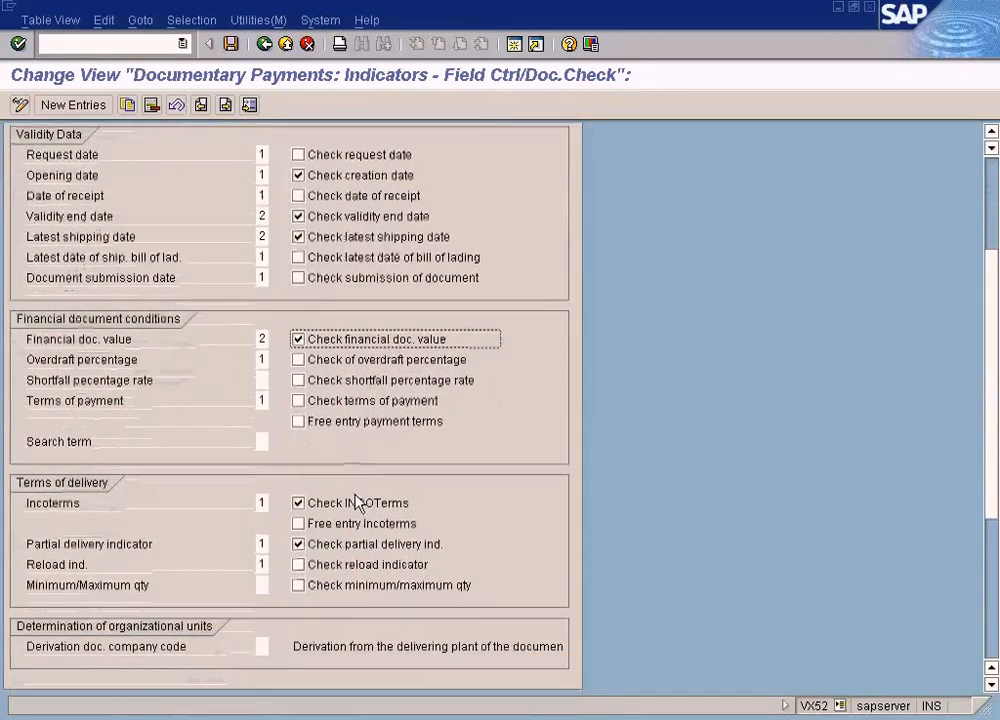
pyautogui.scroll(-3, 357, 505)
pyautogui.scroll(-1, 357, 505)
pyautogui.scroll(5, 357, 505)
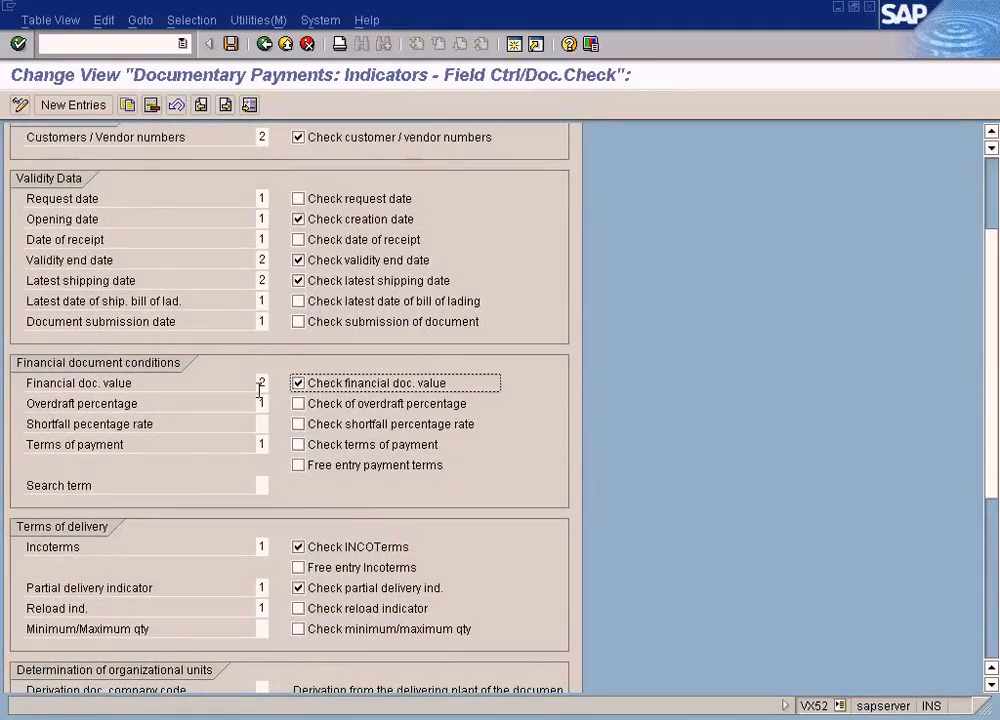
pyautogui.scroll(-3, 259, 390)
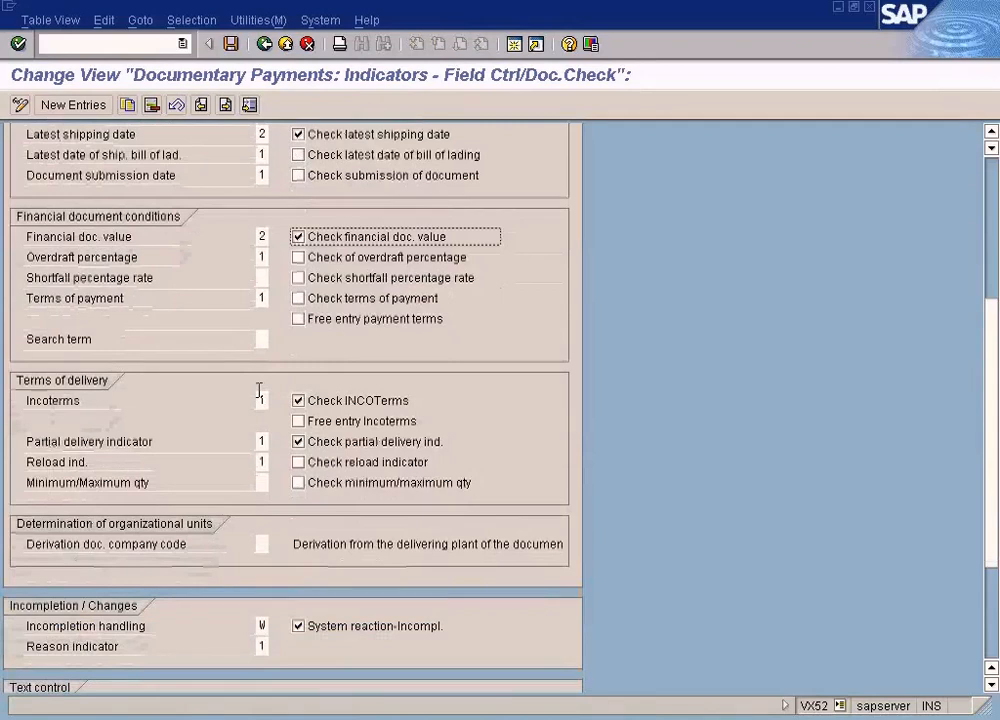
pyautogui.click(260, 400)
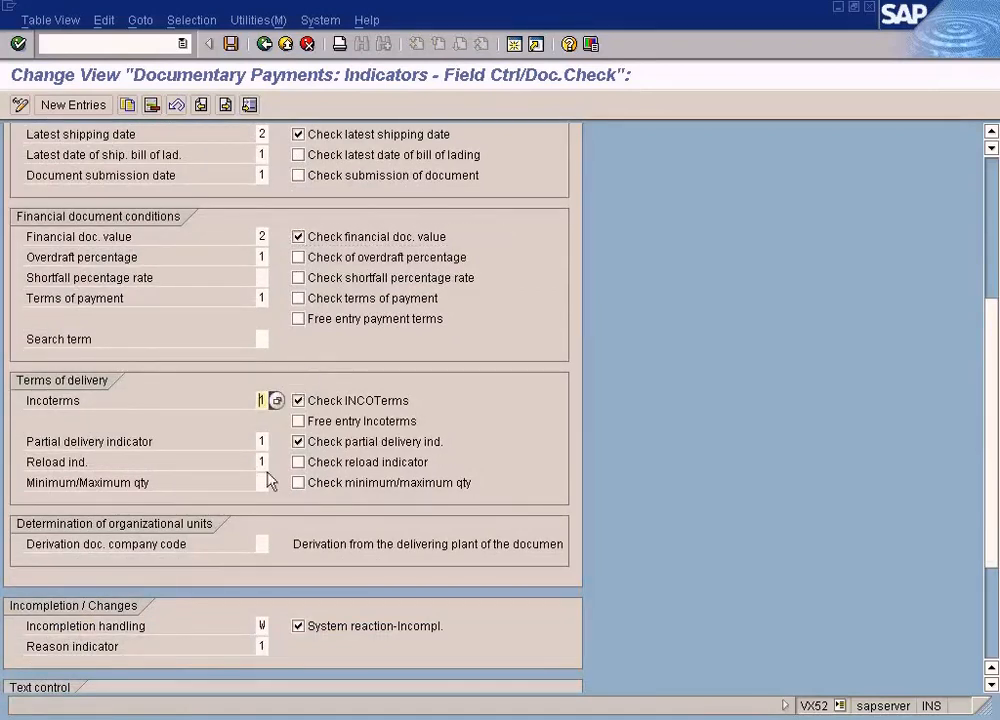
pyautogui.scroll(-4, 268, 478)
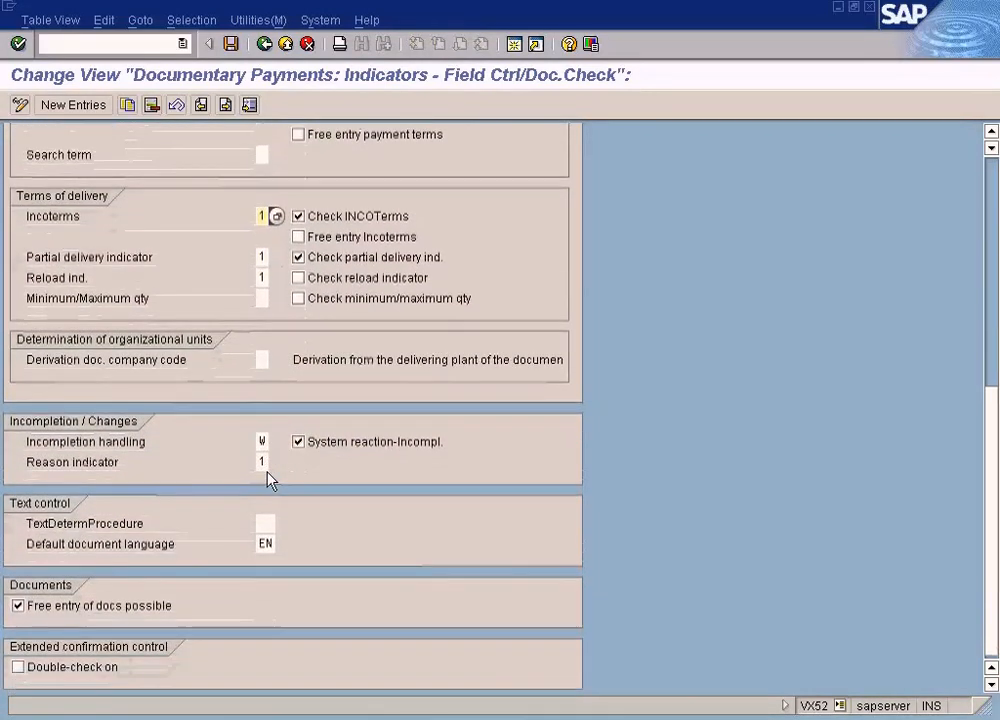
pyautogui.scroll(4, 268, 475)
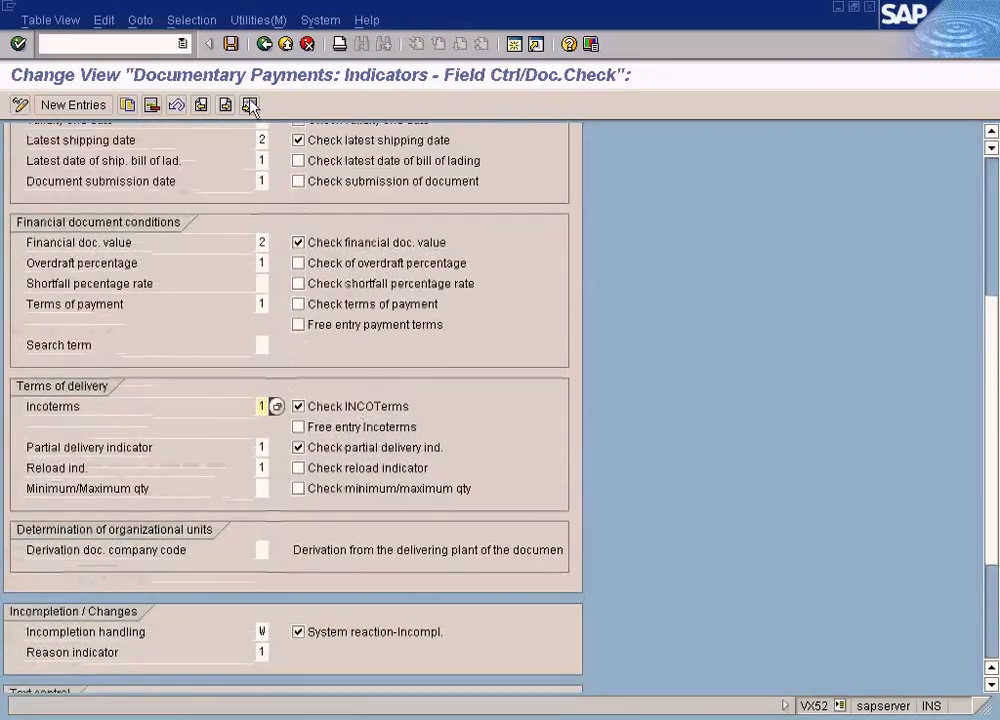
pyautogui.click(264, 44)
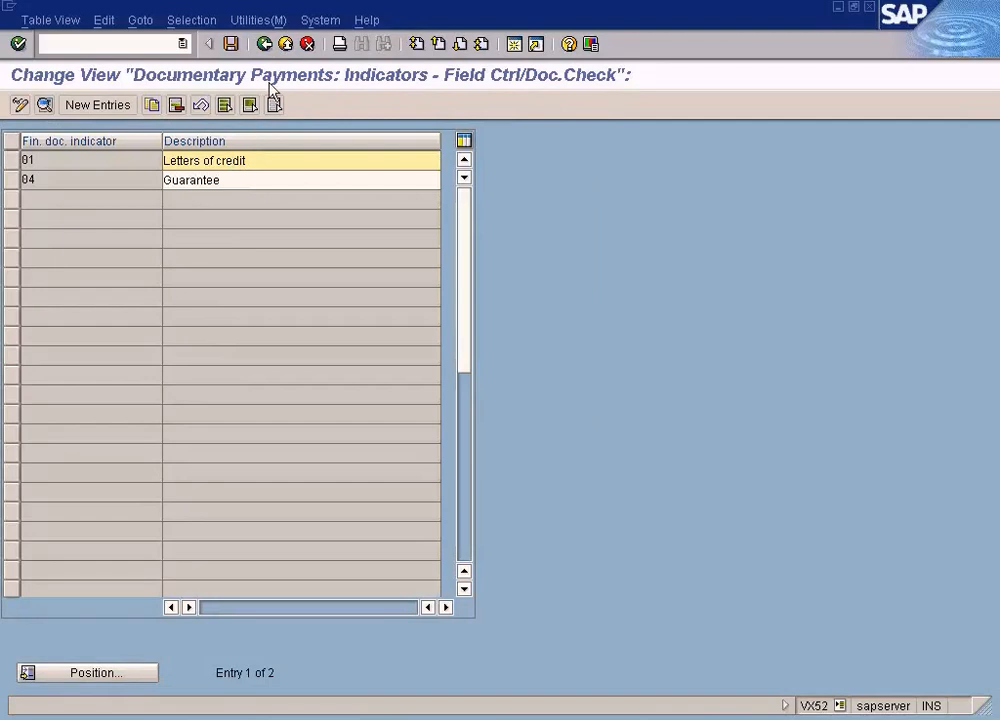
pyautogui.click(265, 45)
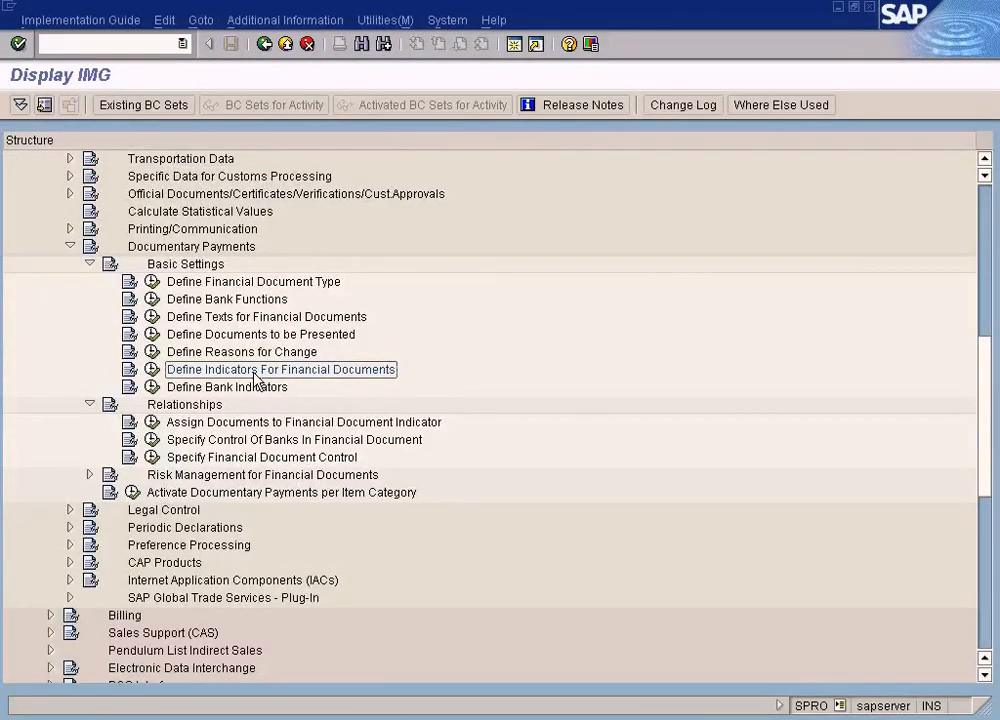
# Review the overviews of Define Indicators For Financial Documents and Define Financial Document Type, returning to the IMG structure after each
pyautogui.click(152, 369)
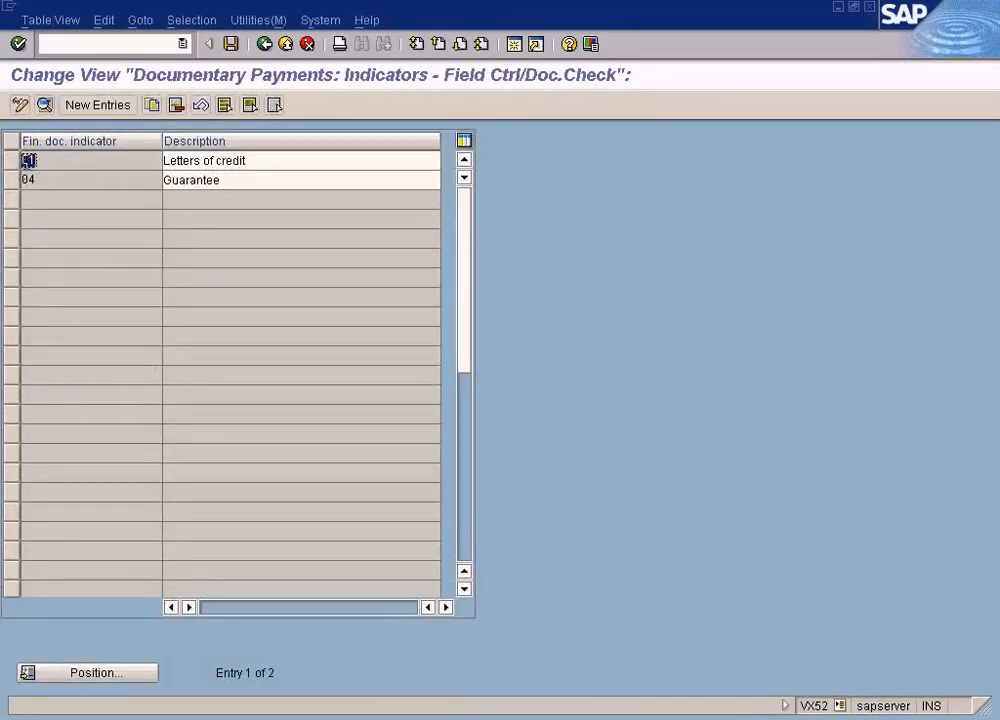
pyautogui.click(264, 44)
pyautogui.click(153, 282)
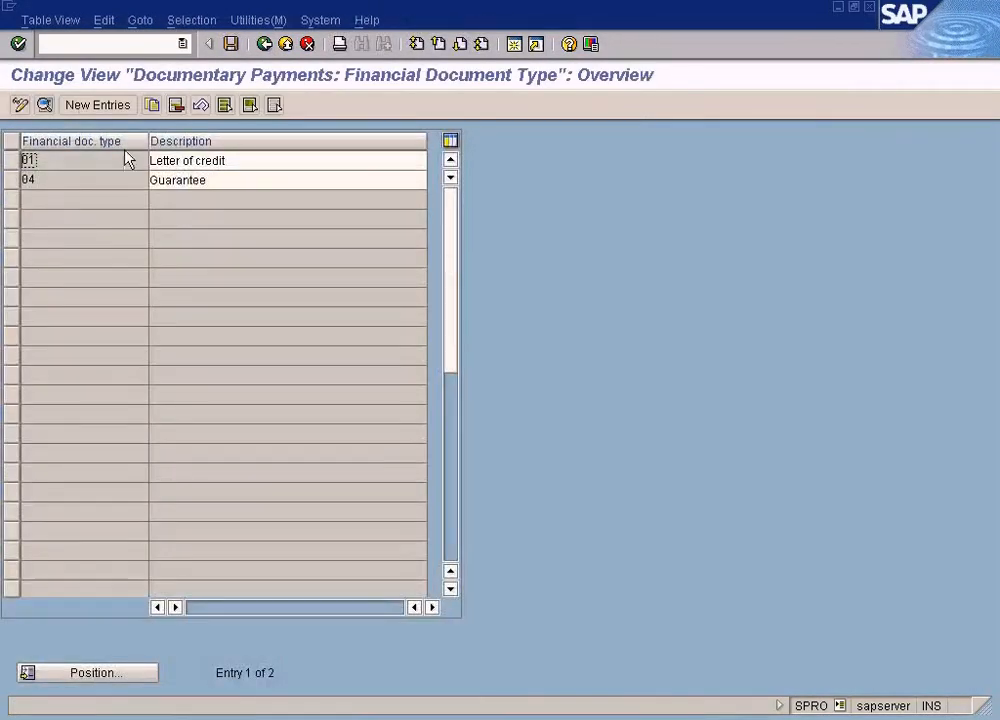
pyautogui.click(265, 44)
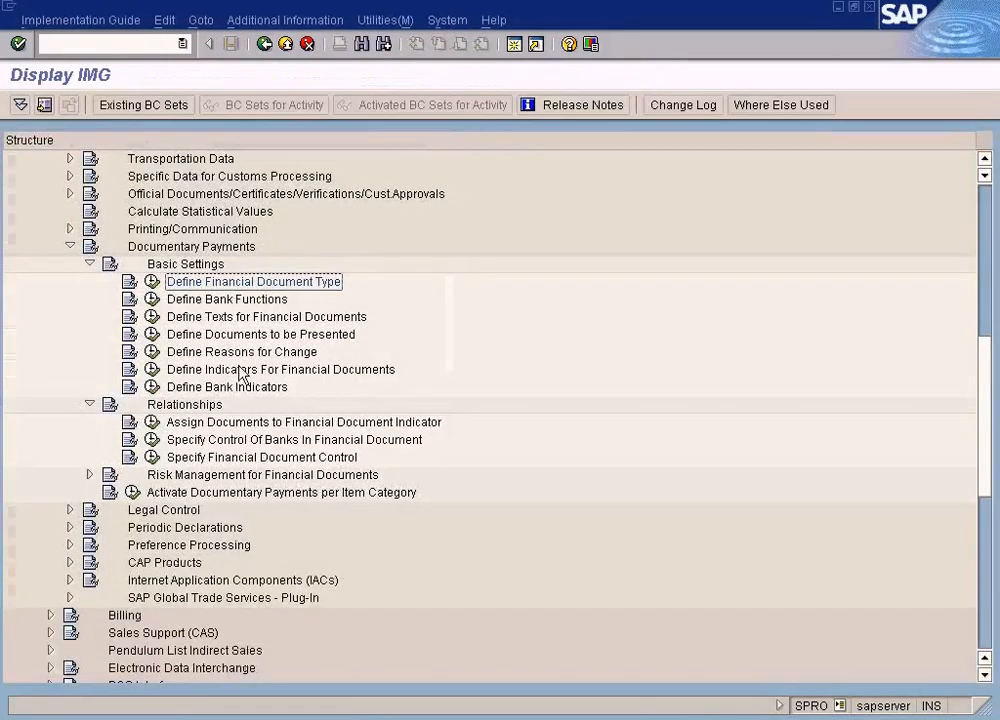
pyautogui.click(152, 369)
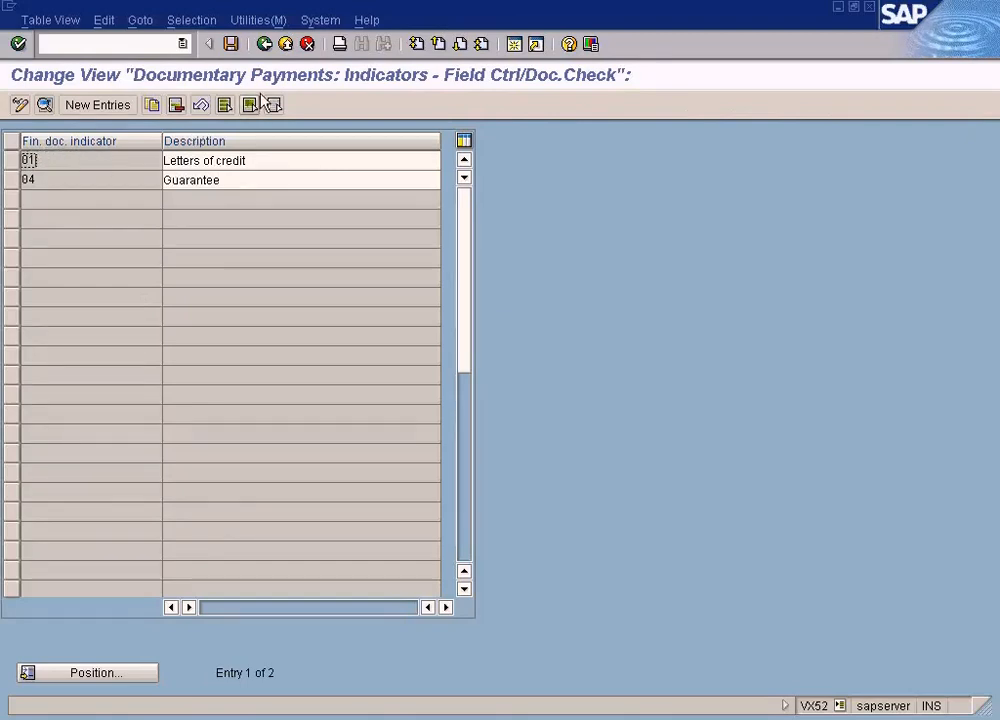
pyautogui.click(265, 46)
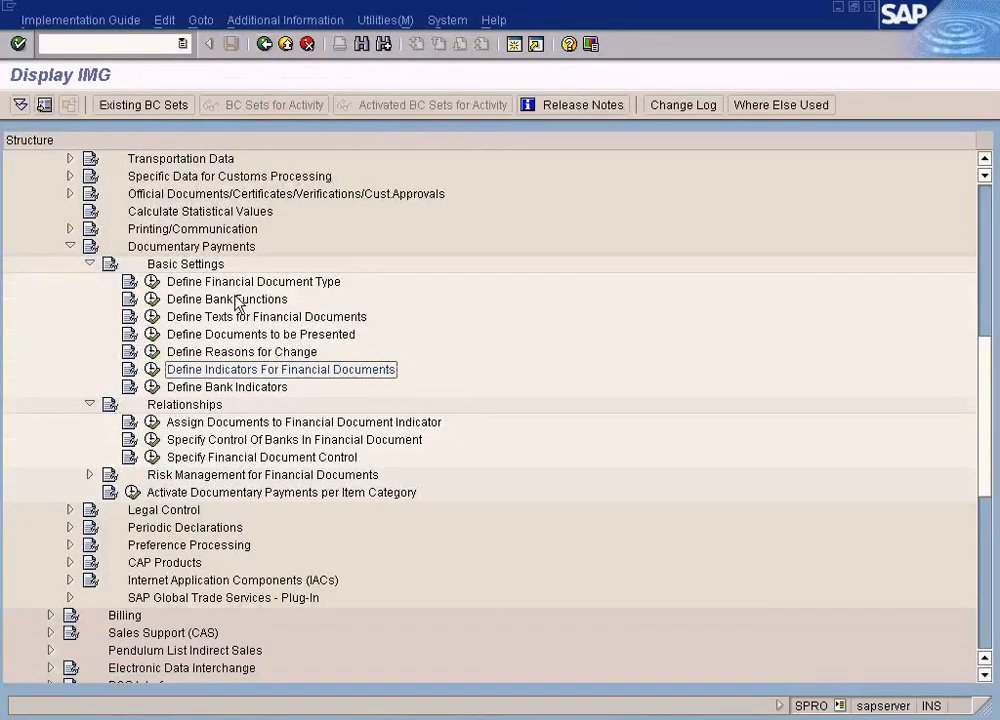
# Open Specify Financial Document Control and check the indicator assigned to Letter of credit type 01 with category C
pyautogui.click(152, 458)
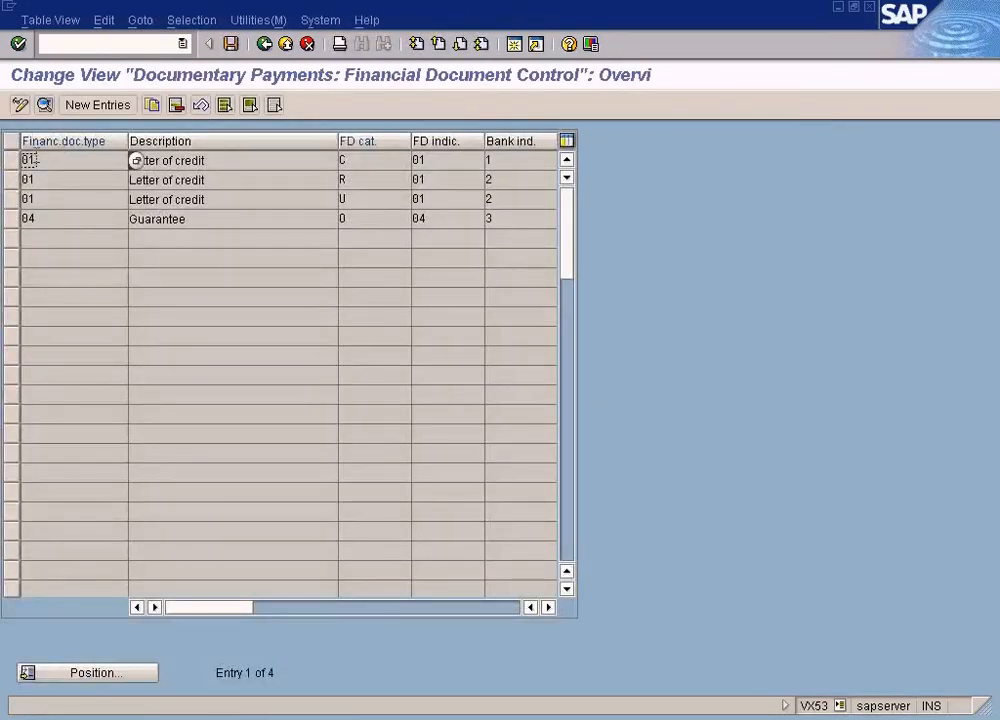
pyautogui.click(447, 158)
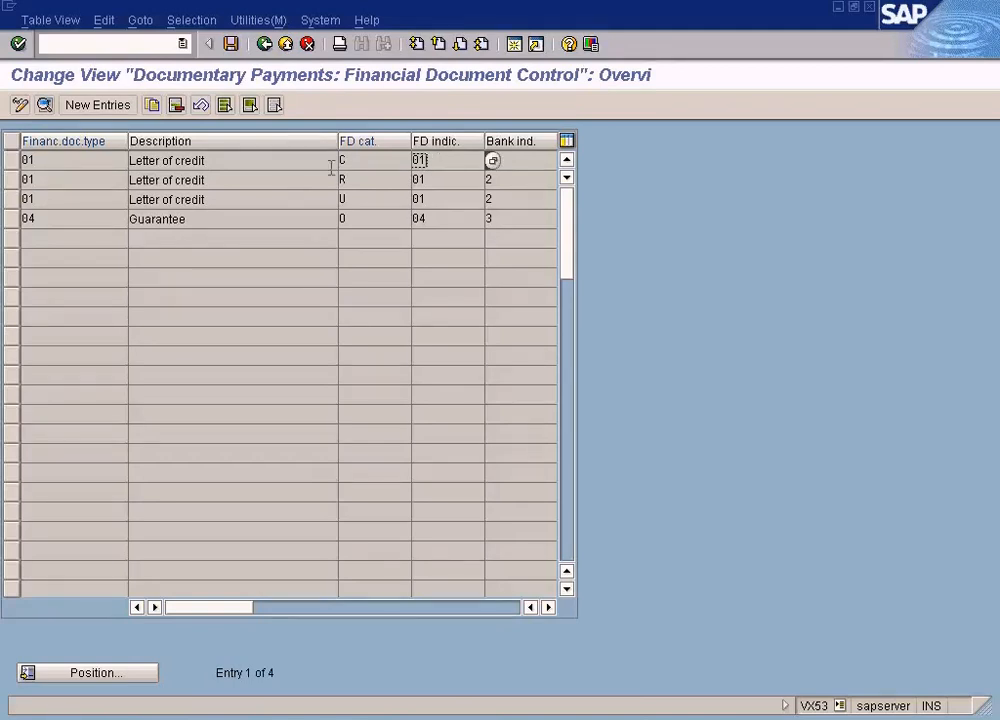
# Examine how Letter of credit type 01 with category C maps to financial document indicator 01, then leave the control overview
pyautogui.click(113, 158)
pyautogui.click(436, 161)
pyautogui.click(108, 158)
pyautogui.click(430, 160)
pyautogui.click(89, 158)
pyautogui.moveTo(61, 160); pyautogui.dragTo(5, 160)
pyautogui.moveTo(460, 157); pyautogui.dragTo(400, 153)
pyautogui.click(440, 156)
pyautogui.click(85, 157)
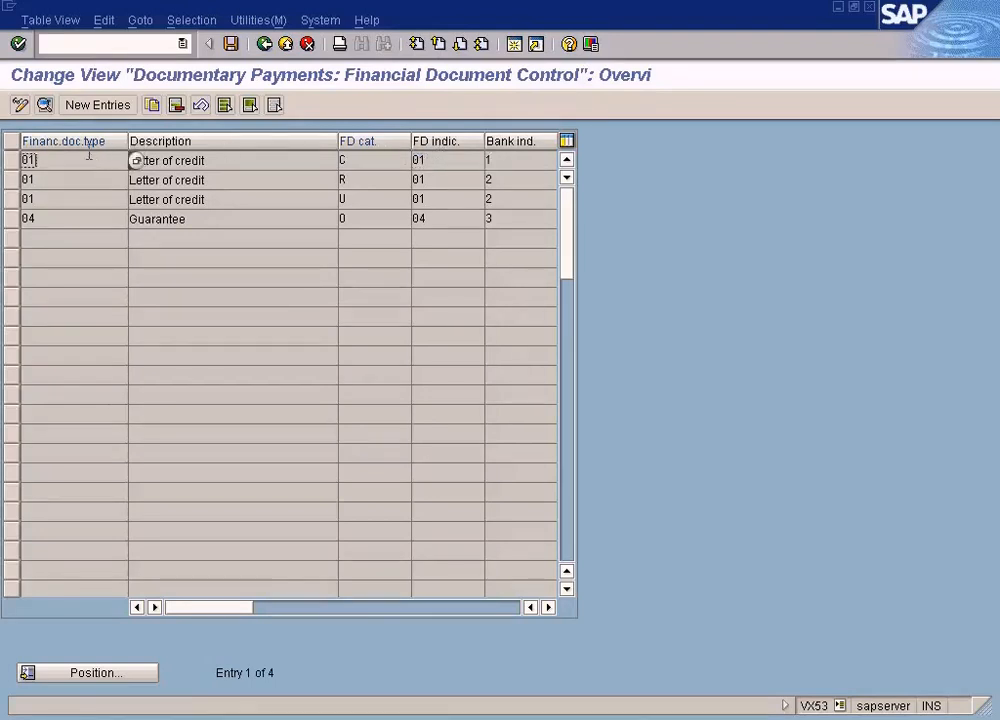
pyautogui.click(458, 161)
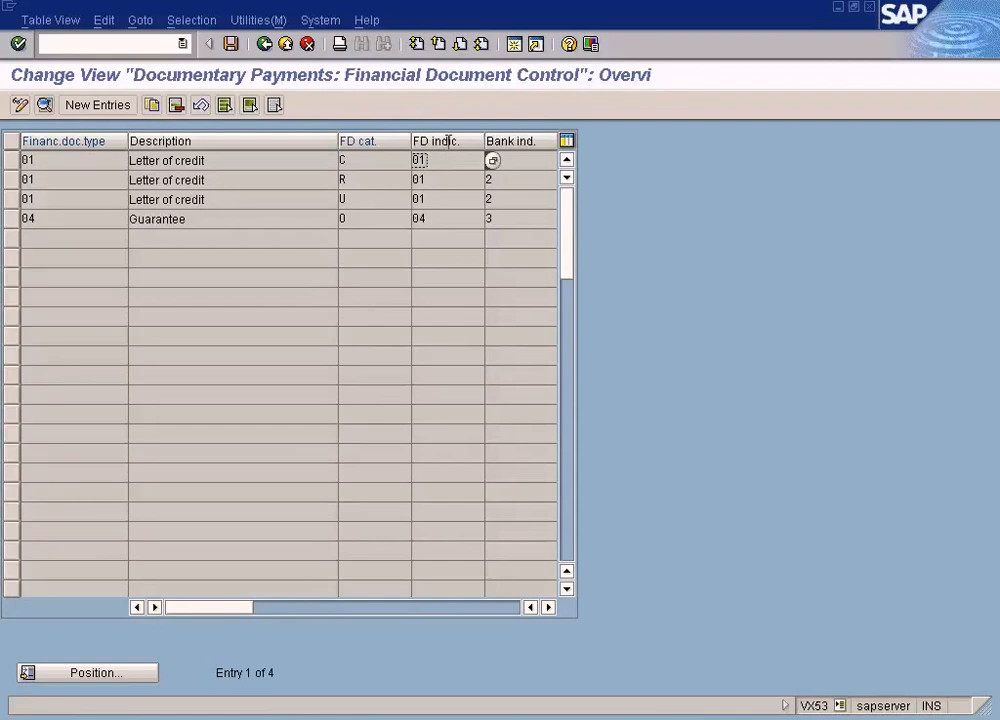
pyautogui.click(99, 157)
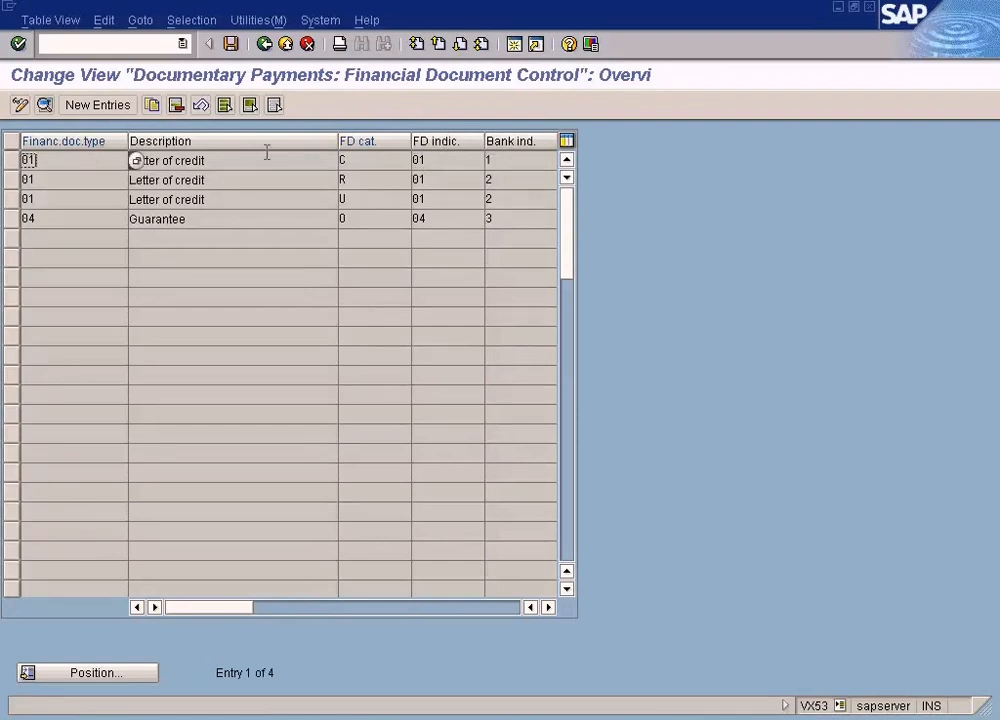
pyautogui.click(435, 160)
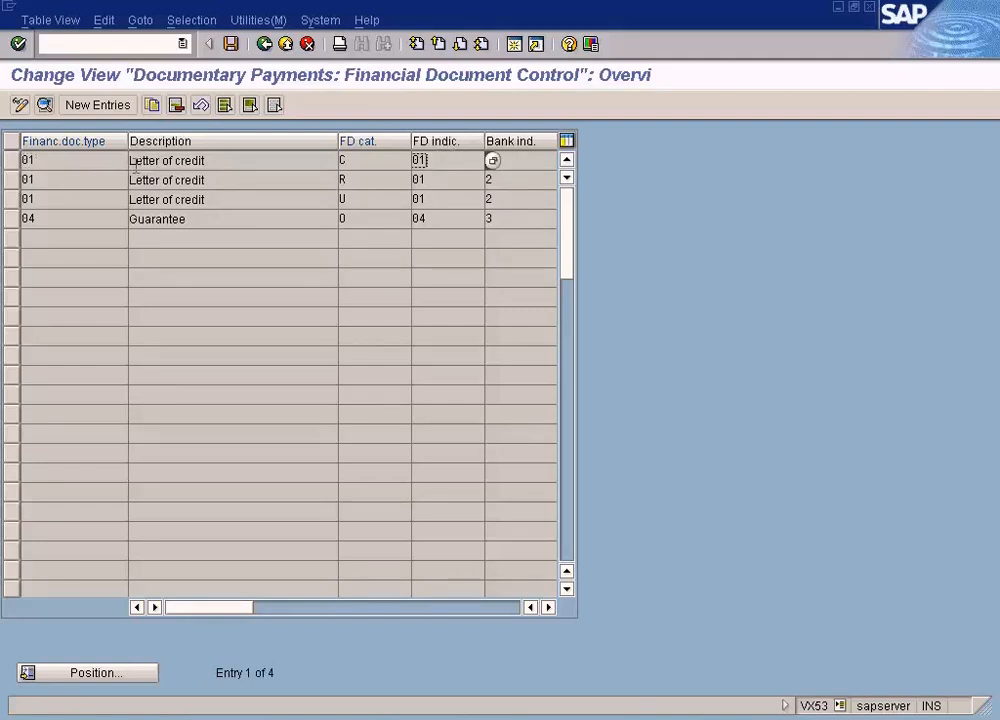
pyautogui.click(100, 158)
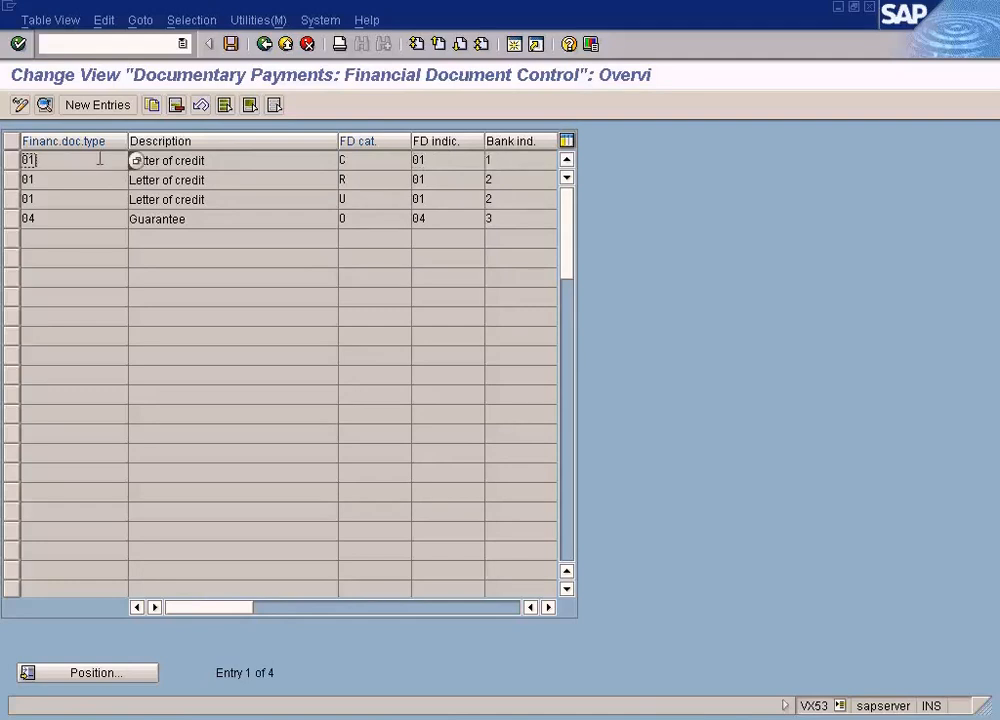
pyautogui.click(436, 163)
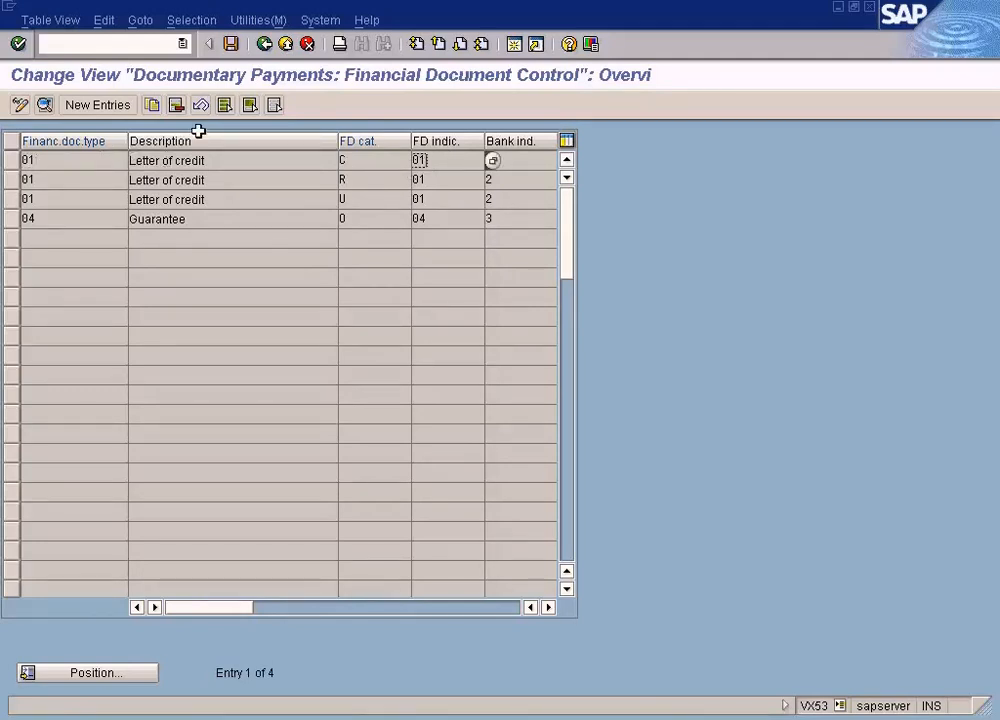
pyautogui.click(264, 44)
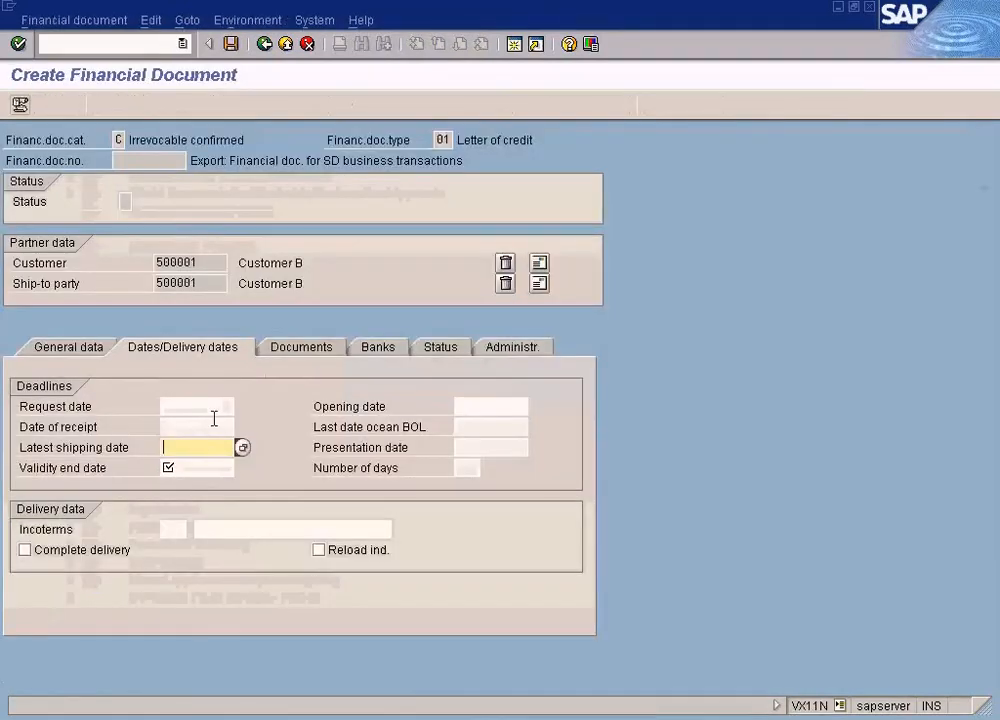
# Set the financial document's latest shipping date and validity end date to 02.05.2009
pyautogui.press('F4')
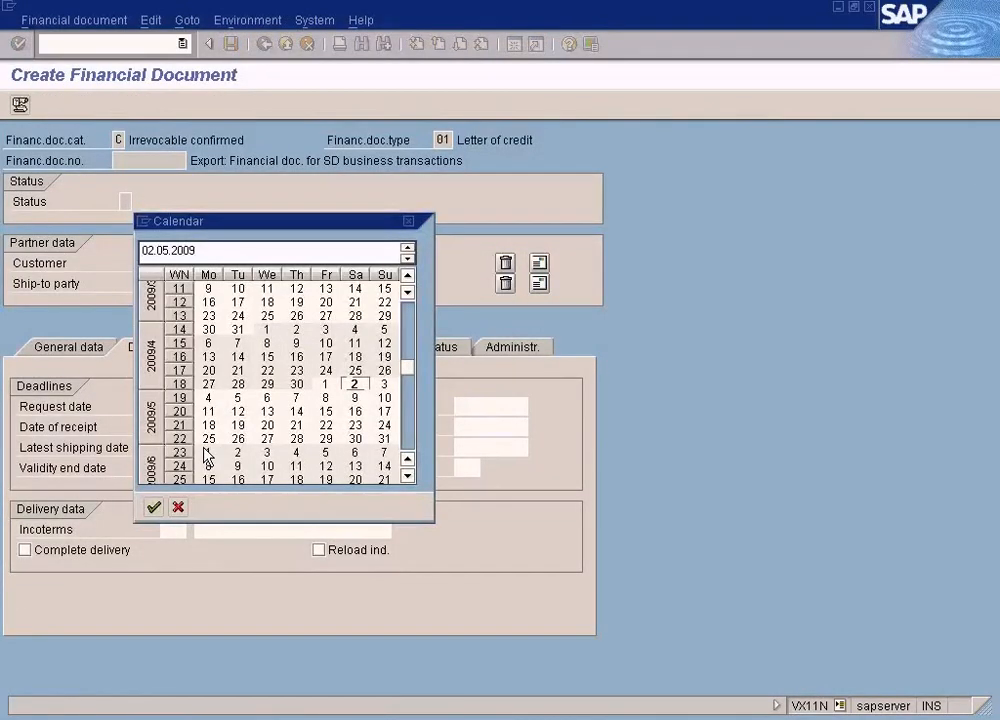
pyautogui.press('Return')
pyautogui.click(200, 467)
pyautogui.press('F4')
pyautogui.press('Return')
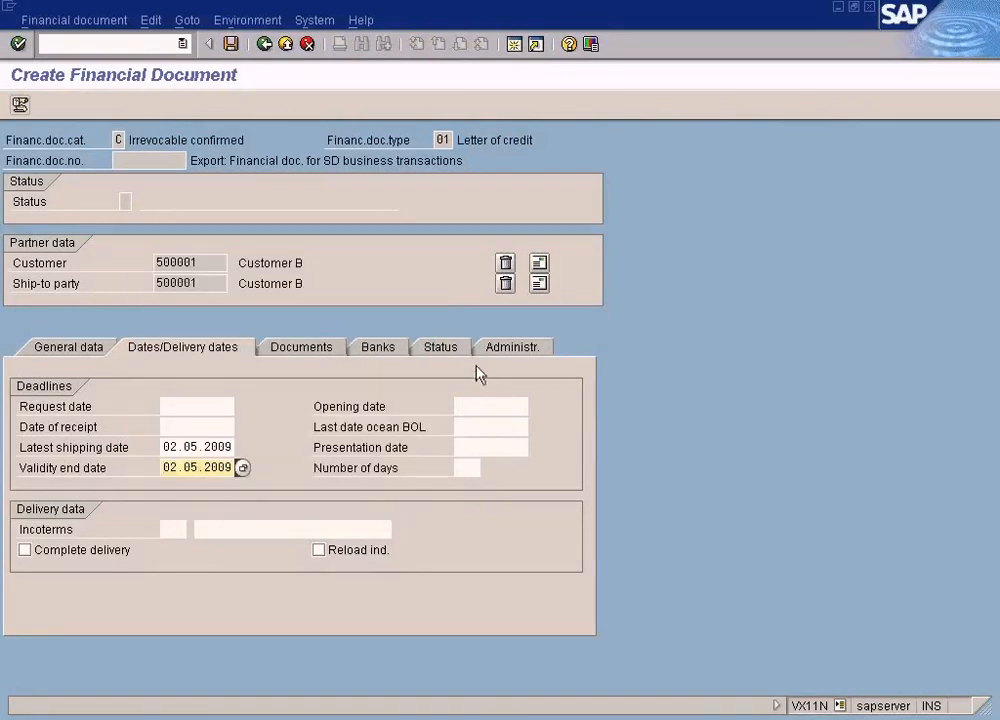
# View the financial document's export documents and compare them with the Letter of credit diagrams in Paint, returning to SAP
pyautogui.click(308, 351)
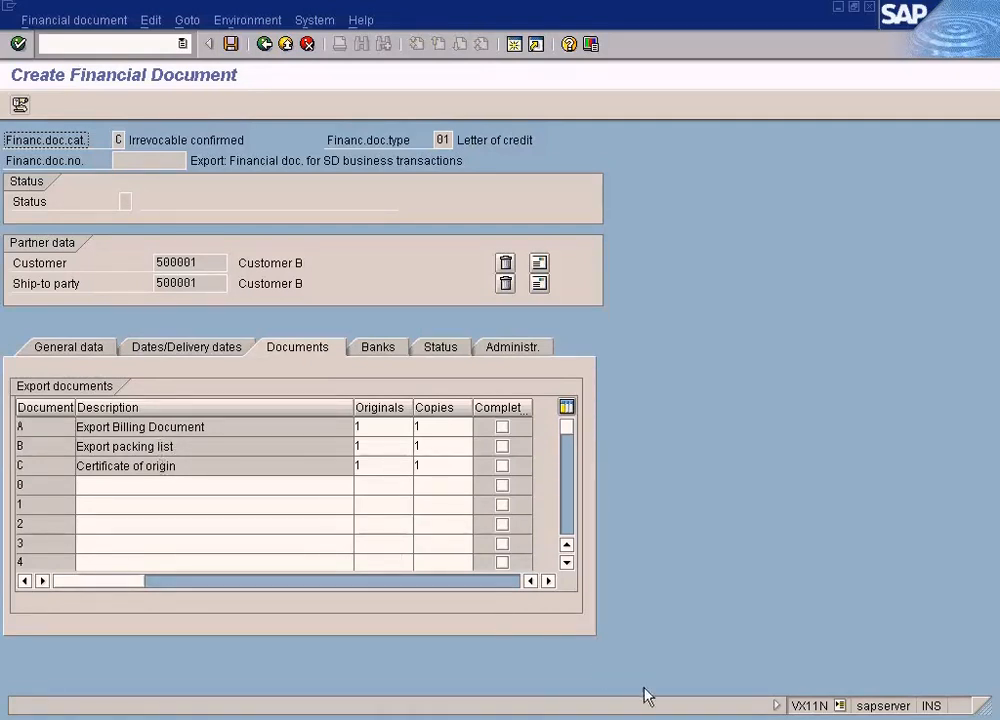
pyautogui.click(655, 718)
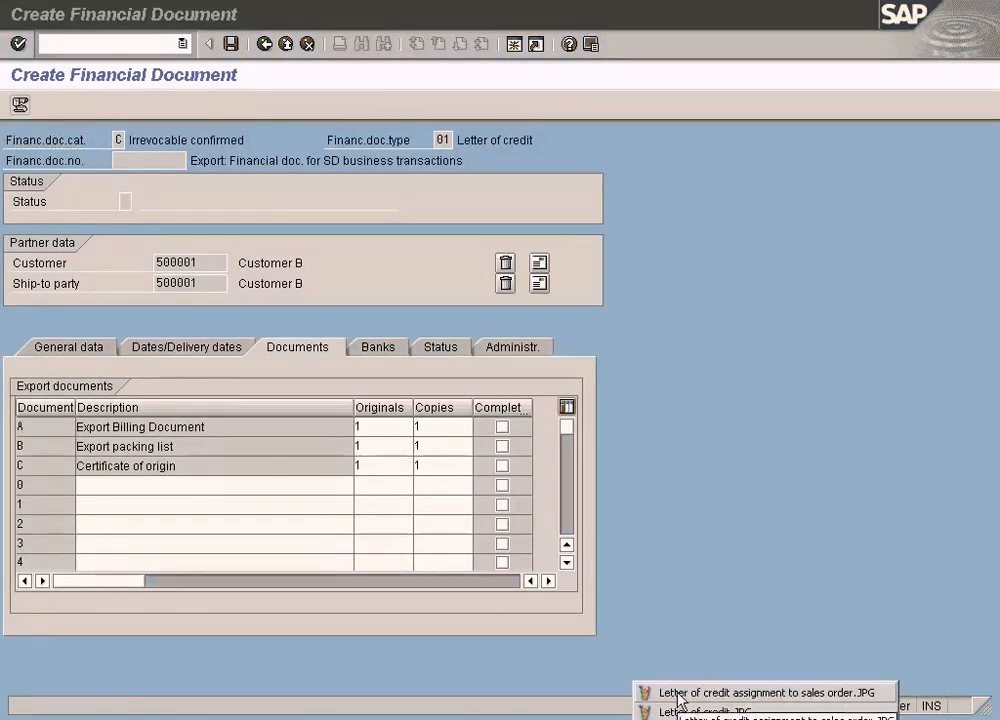
pyautogui.click(679, 693)
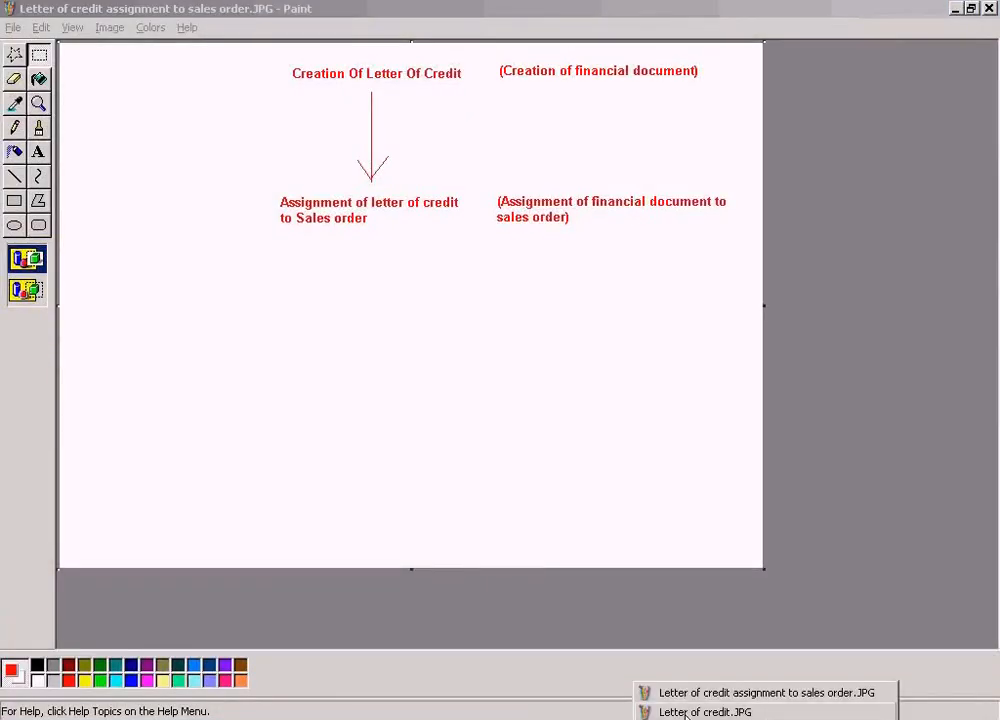
pyautogui.click(700, 711)
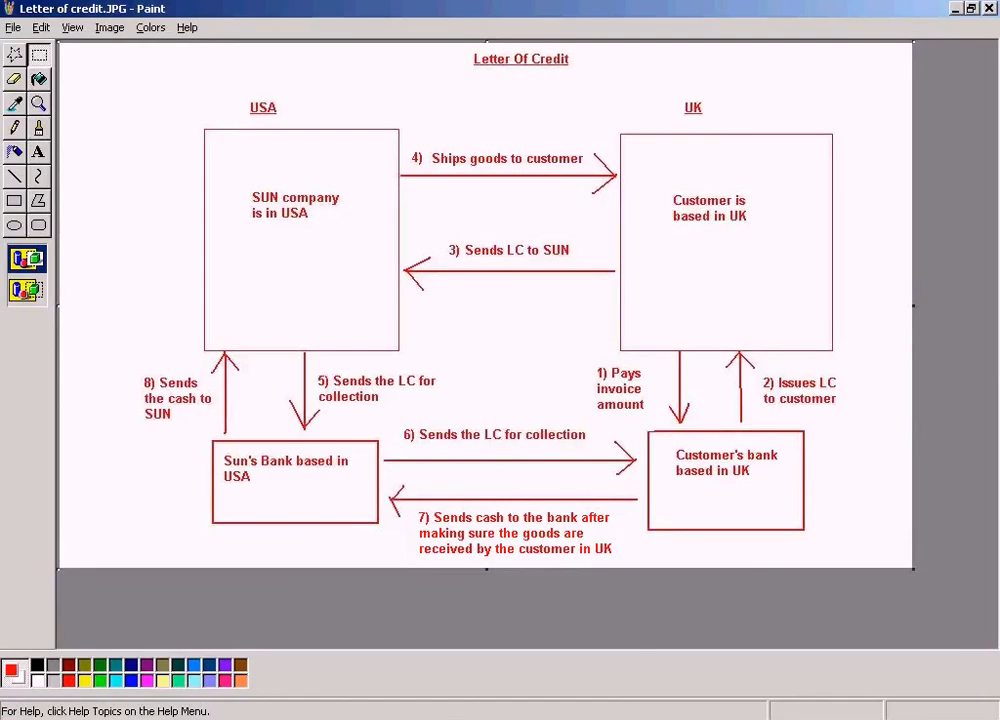
pyautogui.click(500, 717)
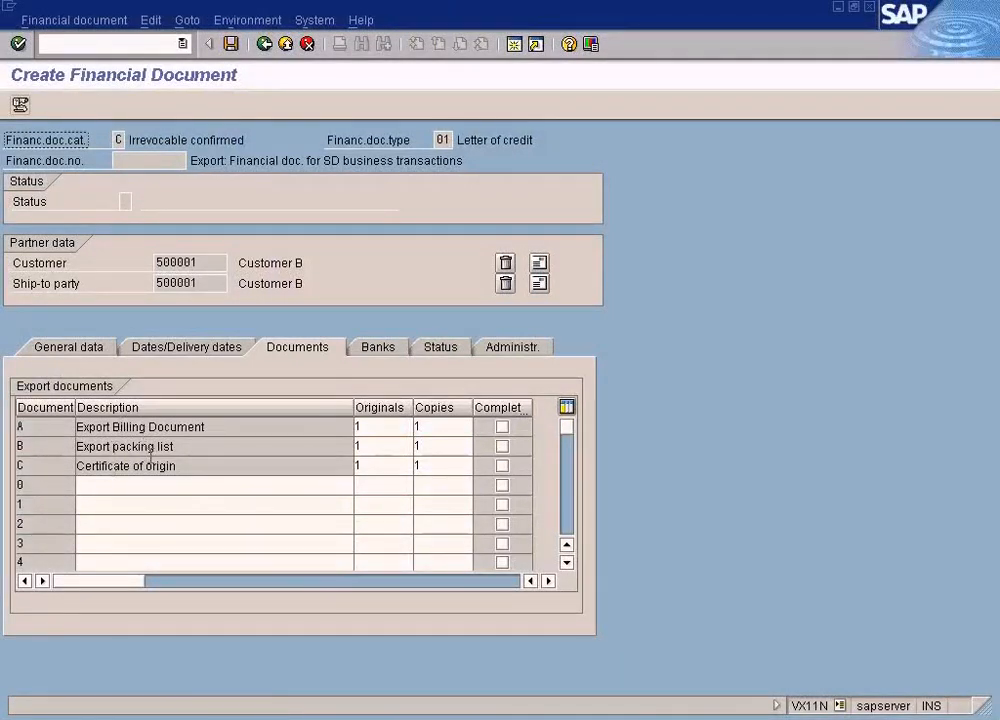
pyautogui.click(683, 716)
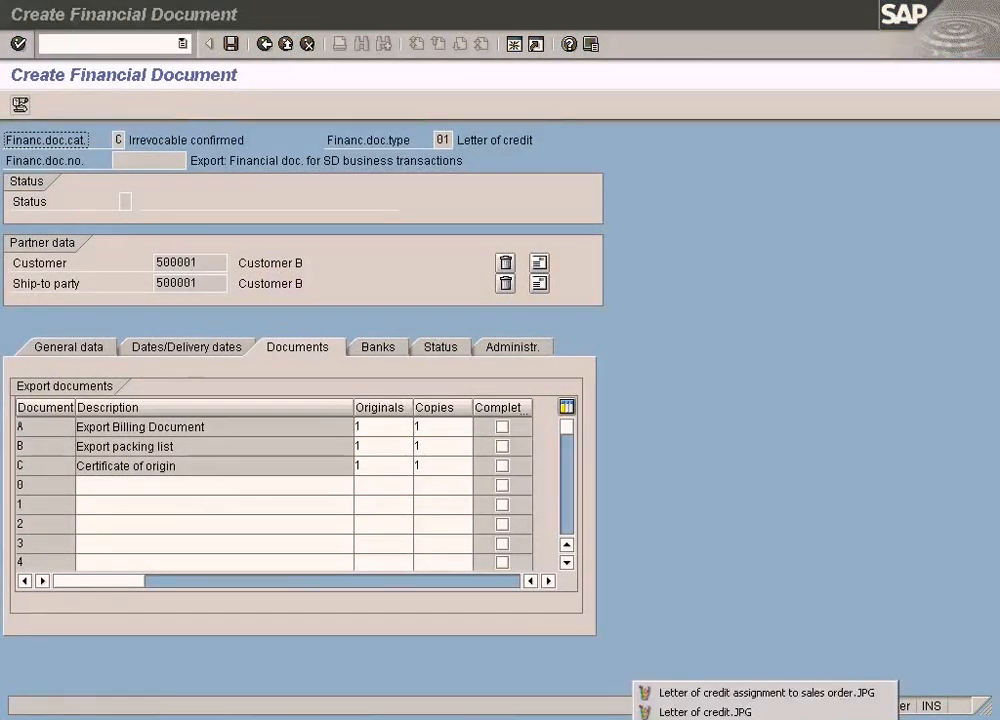
pyautogui.click(665, 712)
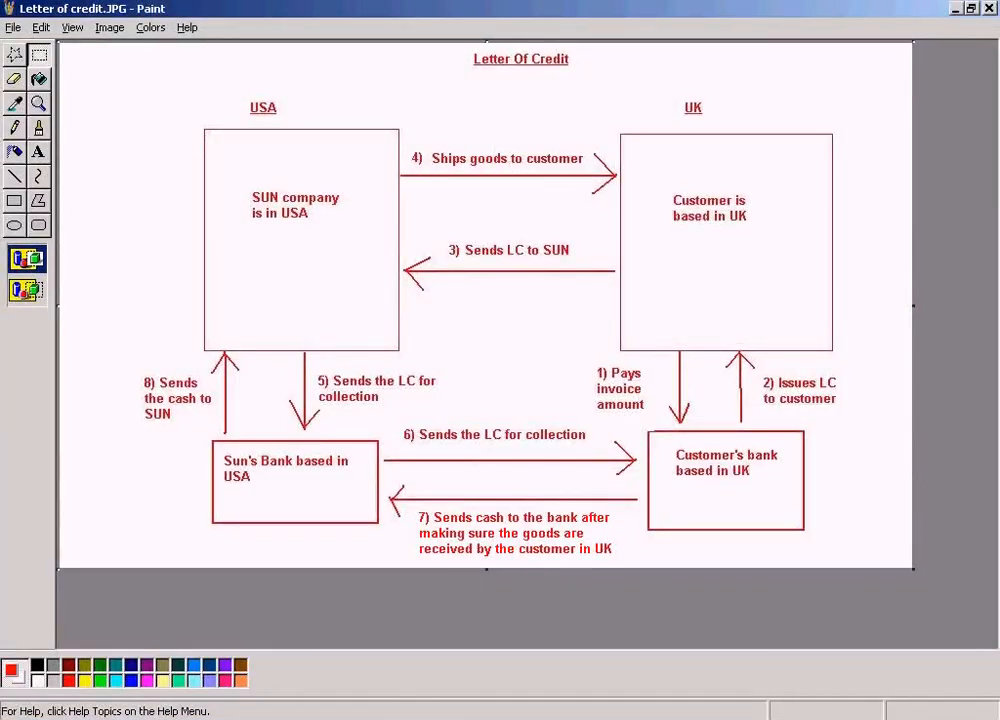
pyautogui.click(450, 717)
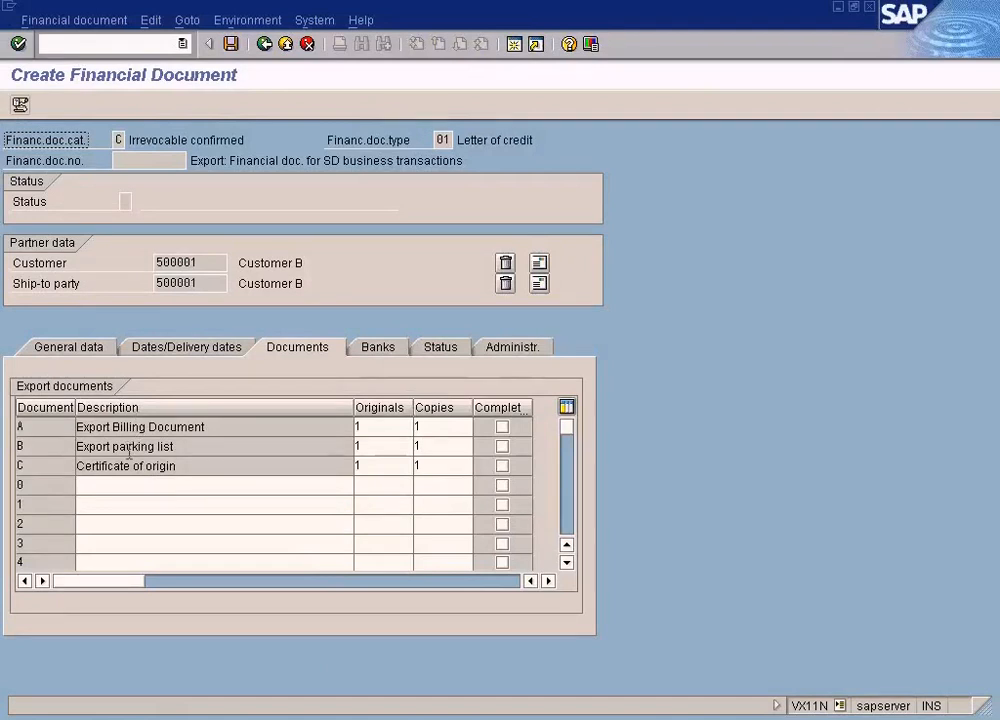
# Check the originals and copies required for the export billing document, packing list and certificate of origin
pyautogui.click(396, 425)
pyautogui.click(457, 425)
pyautogui.click(397, 449)
pyautogui.click(430, 449)
pyautogui.click(400, 465)
pyautogui.click(446, 466)
pyautogui.click(390, 428)
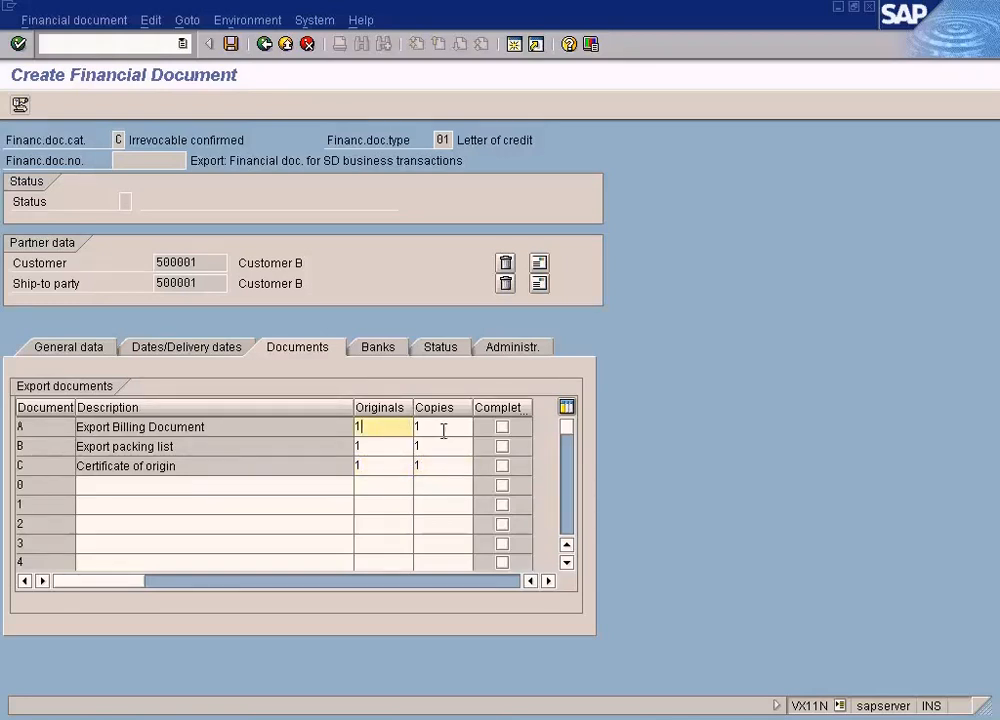
pyautogui.click(443, 428)
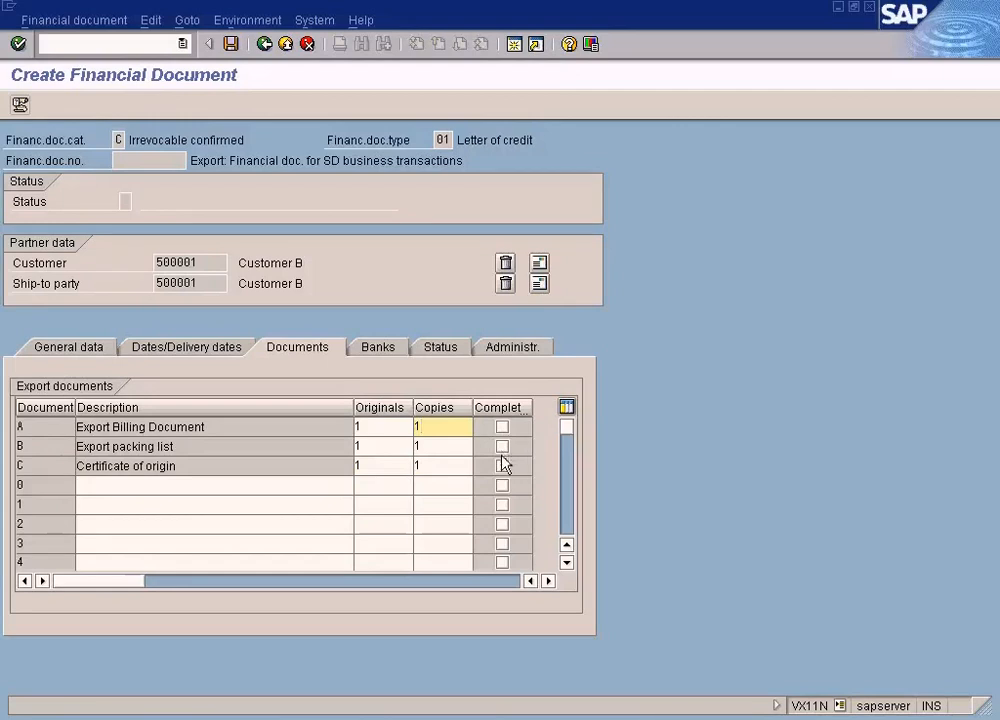
pyautogui.click(435, 465)
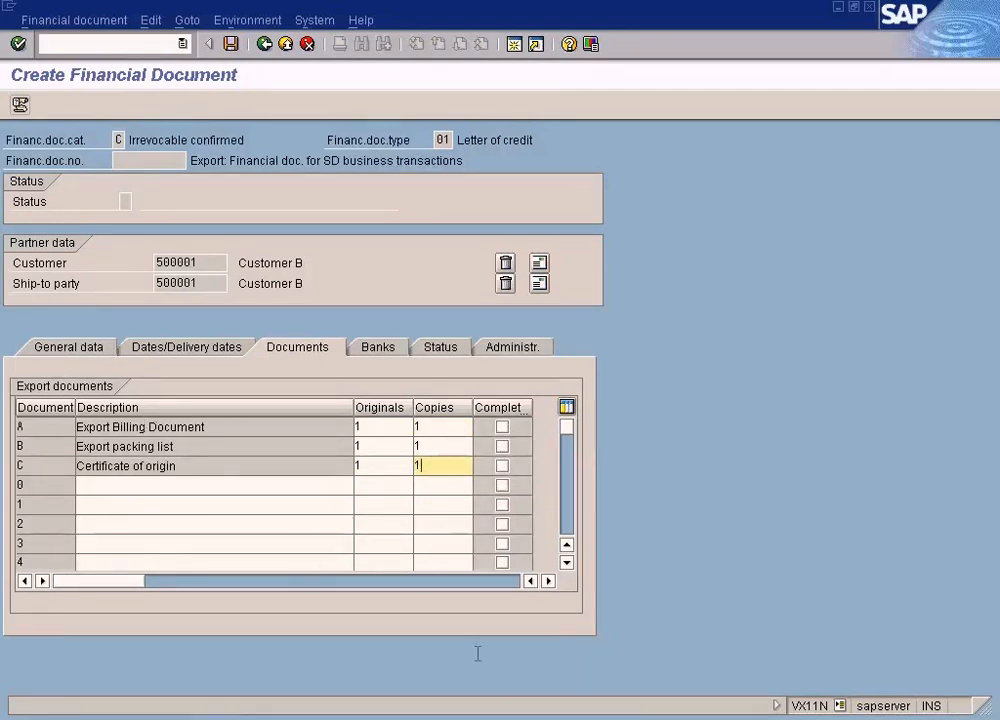
# Switch to the IMG structure and review the entries of Define Documents to be Presented, returning to the structure
pyautogui.hotkey('alt', 'Tab')
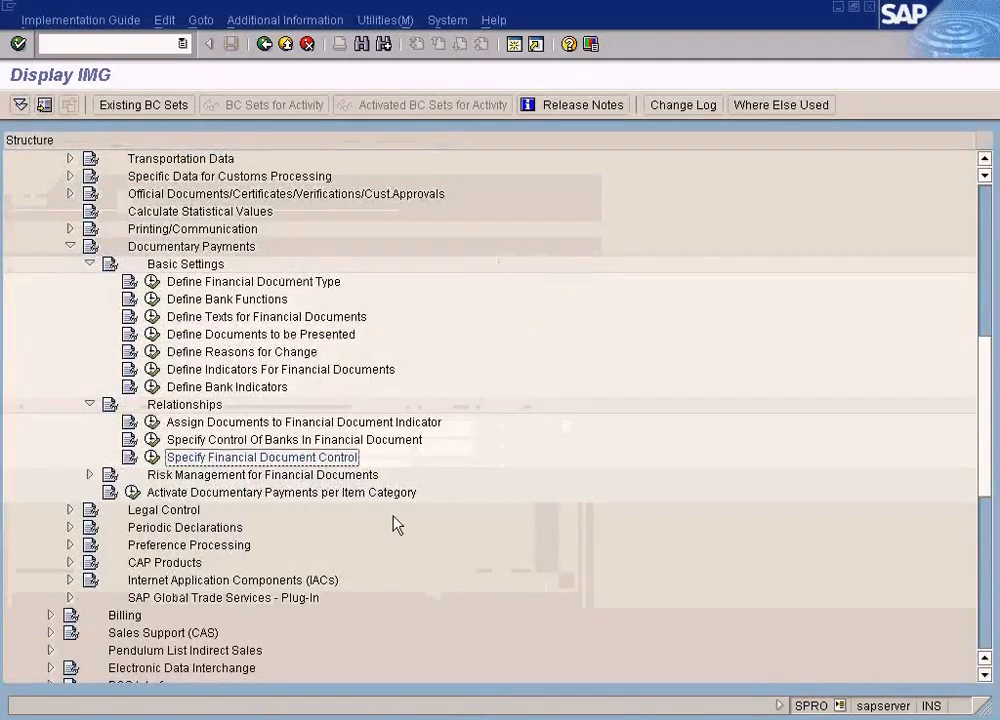
pyautogui.click(225, 336)
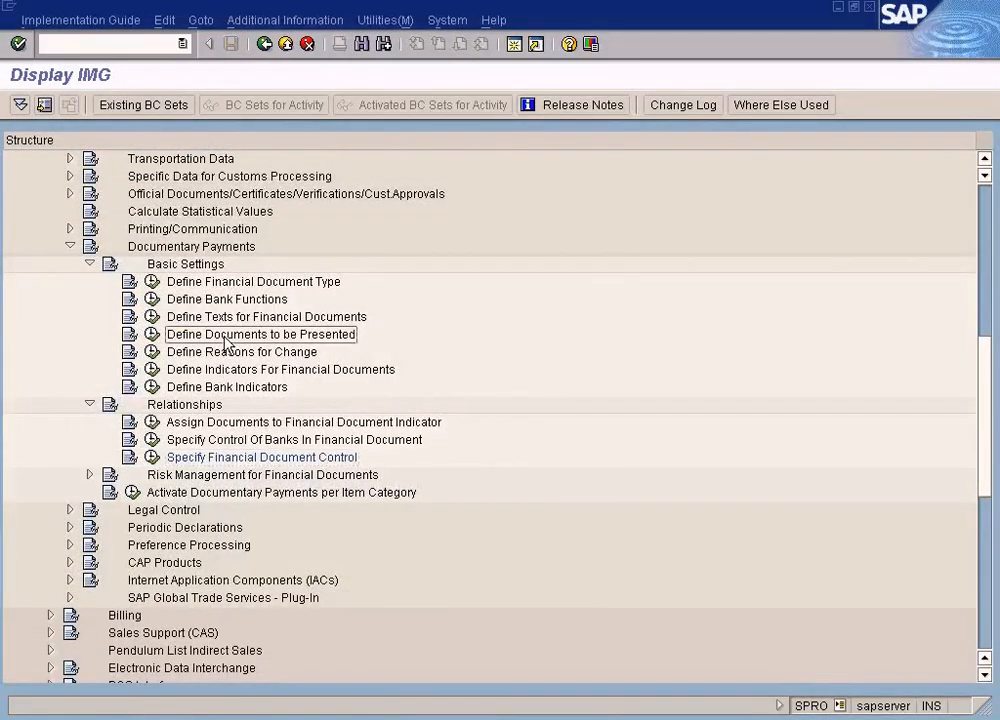
pyautogui.click(152, 335)
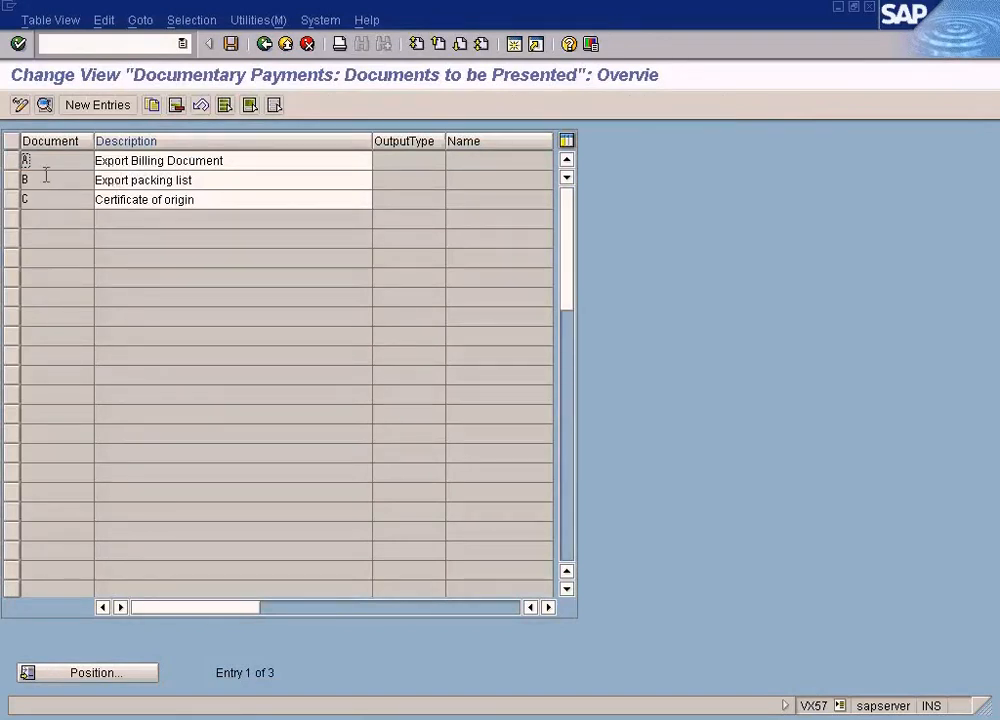
pyautogui.click(265, 45)
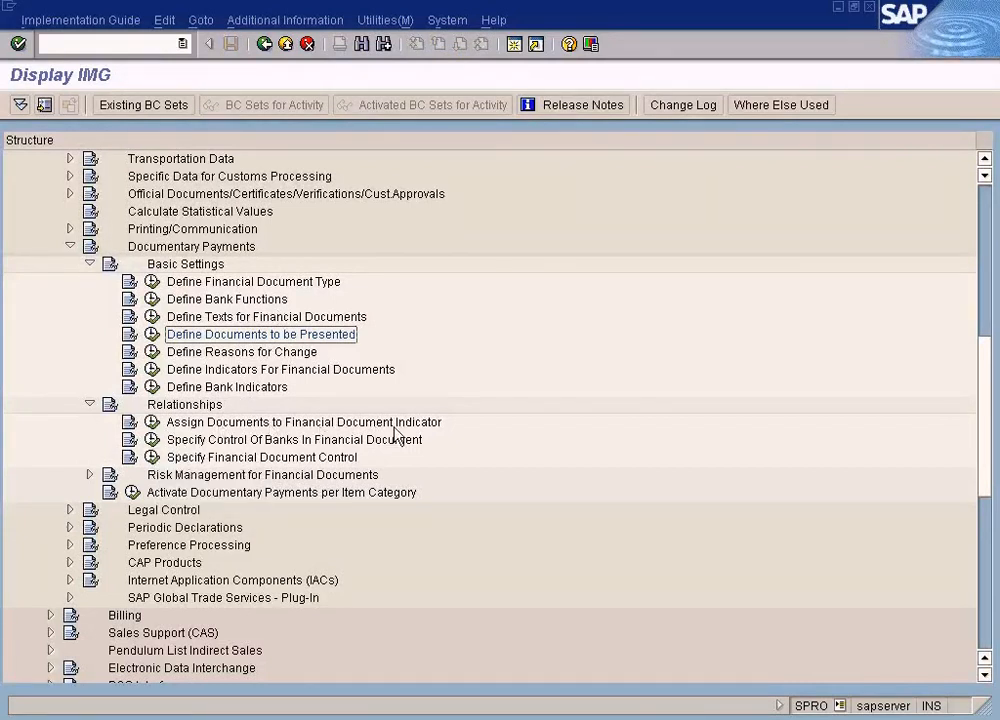
# Examine the documents, originals and copies assigned to indicator 01 in Assign Documents to Financial Document Indicator, returning to the IMG structure
pyautogui.click(151, 424)
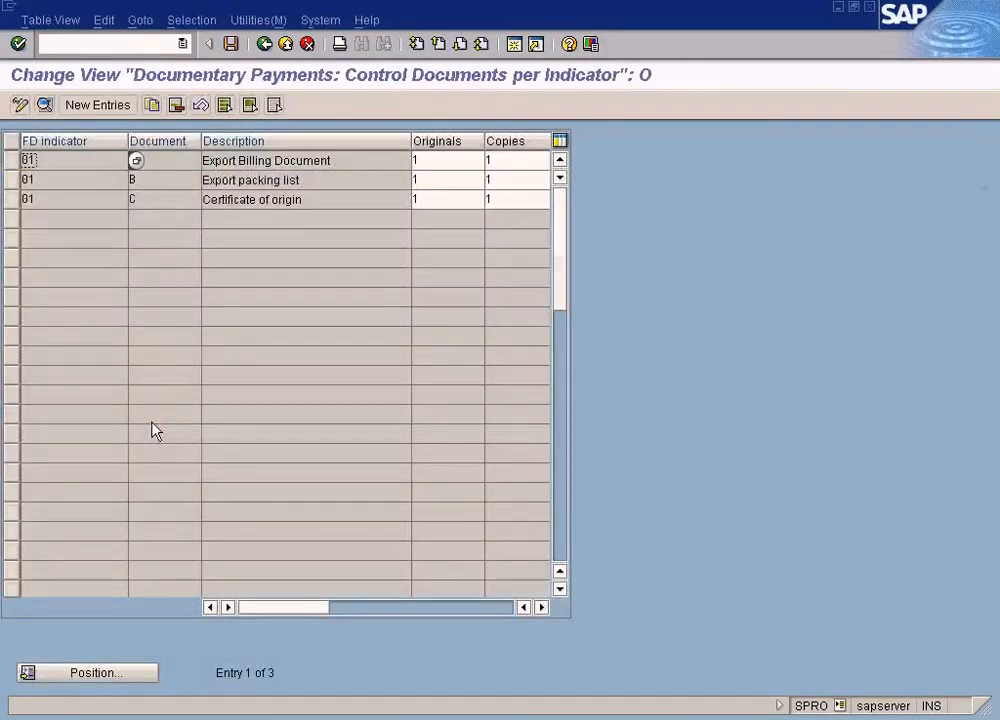
pyautogui.click(167, 159)
pyautogui.click(164, 180)
pyautogui.click(80, 160)
pyautogui.click(70, 179)
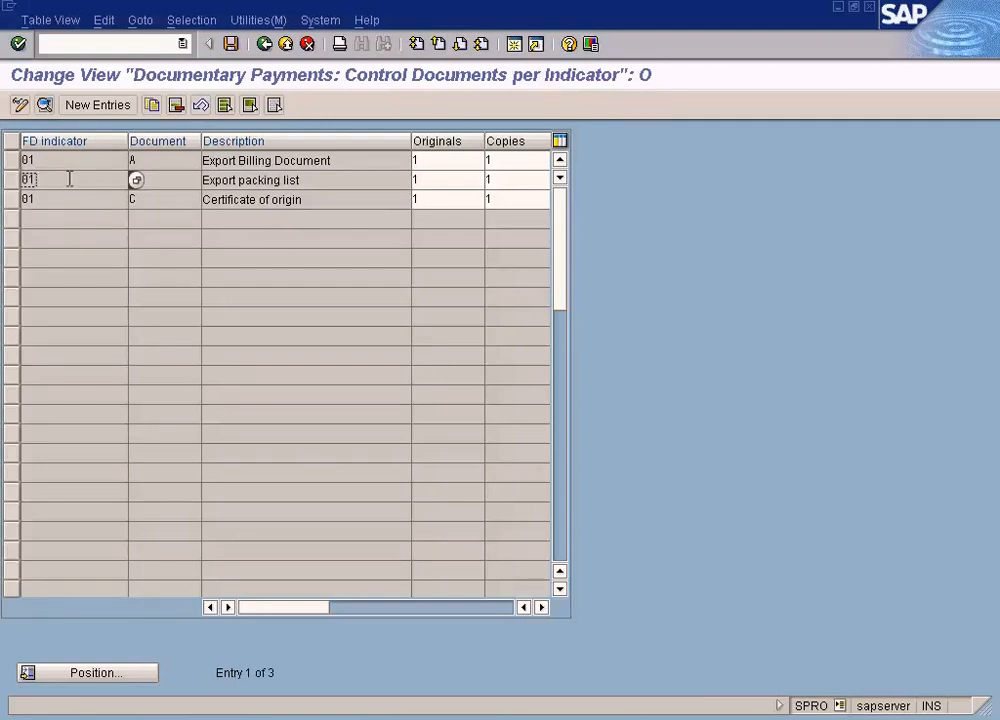
pyautogui.click(415, 160)
pyautogui.click(500, 161)
pyautogui.click(425, 180)
pyautogui.click(310, 199)
pyautogui.click(52, 159)
pyautogui.click(265, 44)
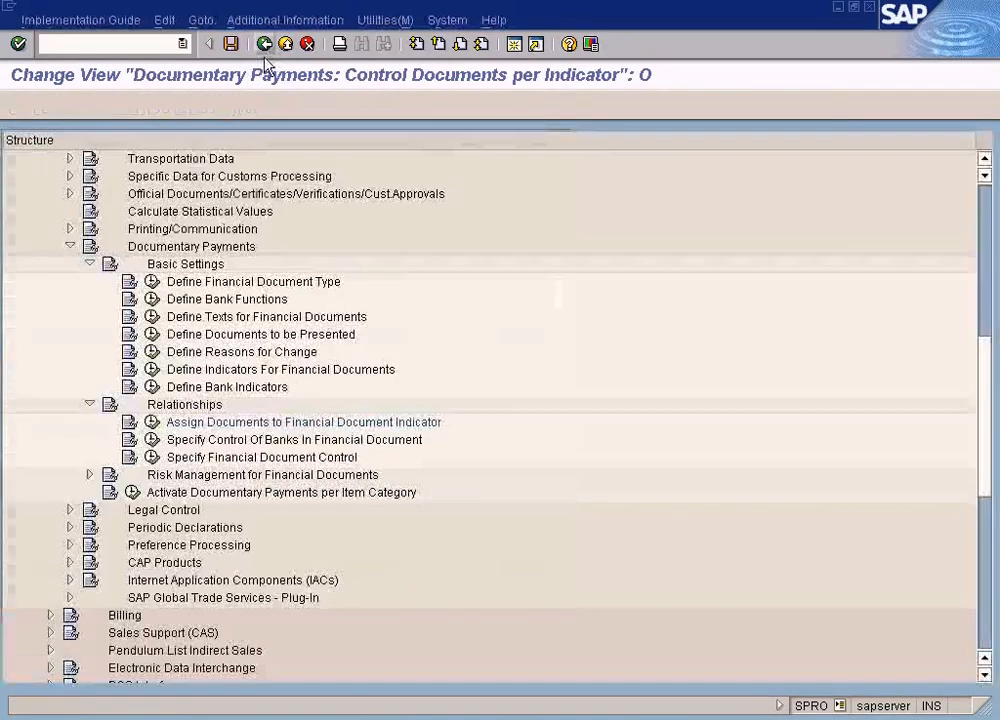
# Recheck the indicator for Letter of credit type 01 in Specify Financial Document Control and return to the financial document's export documents
pyautogui.click(150, 459)
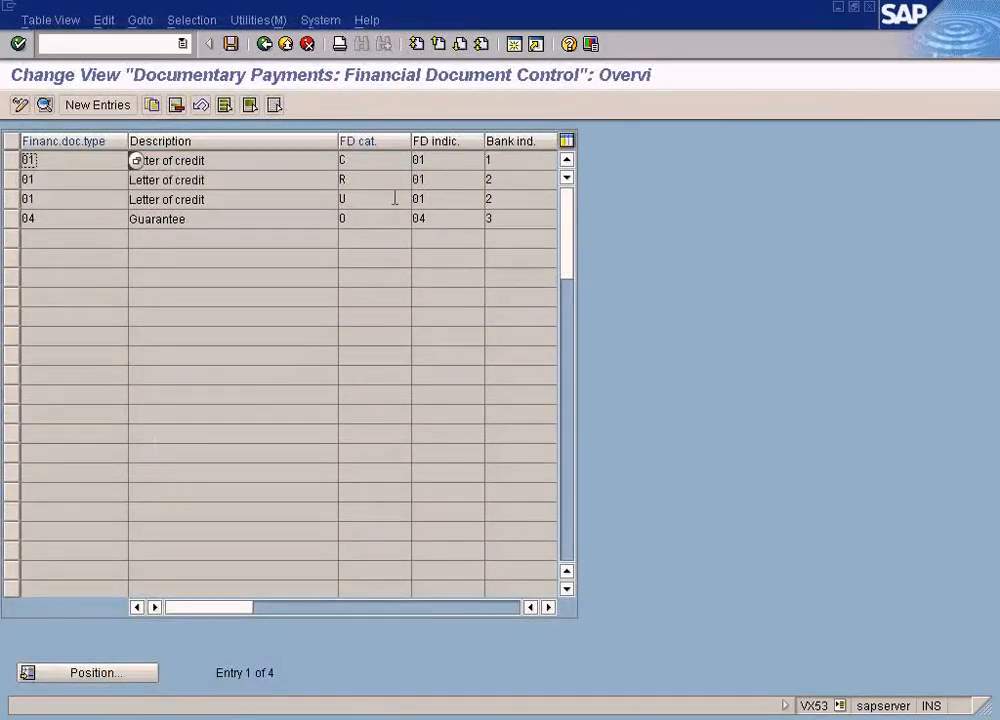
pyautogui.click(437, 159)
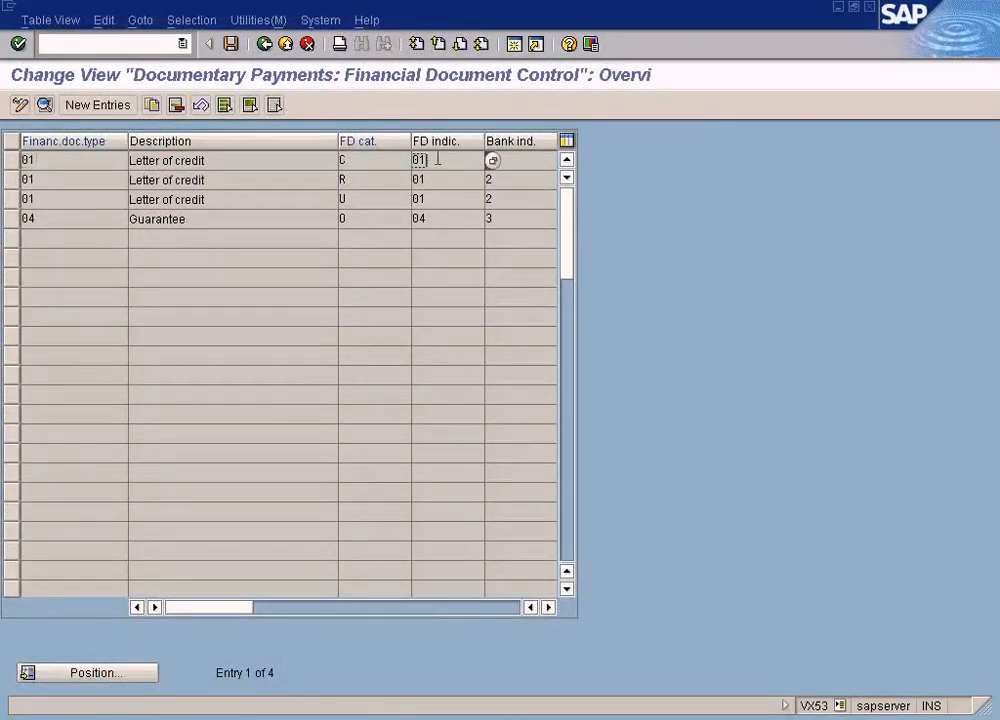
pyautogui.click(65, 160)
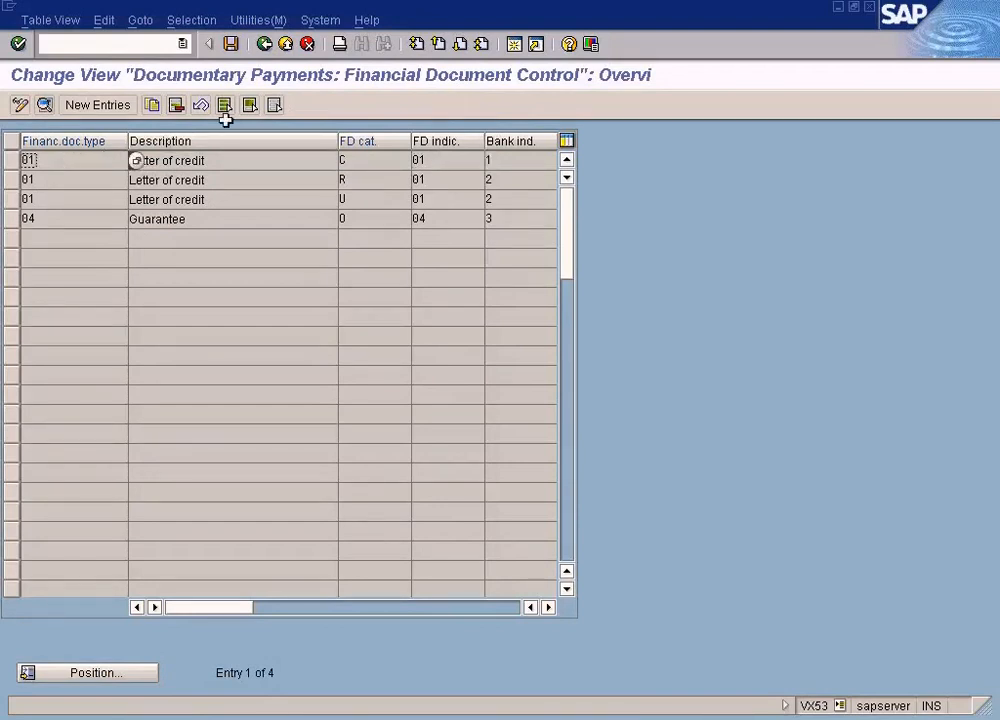
pyautogui.click(265, 44)
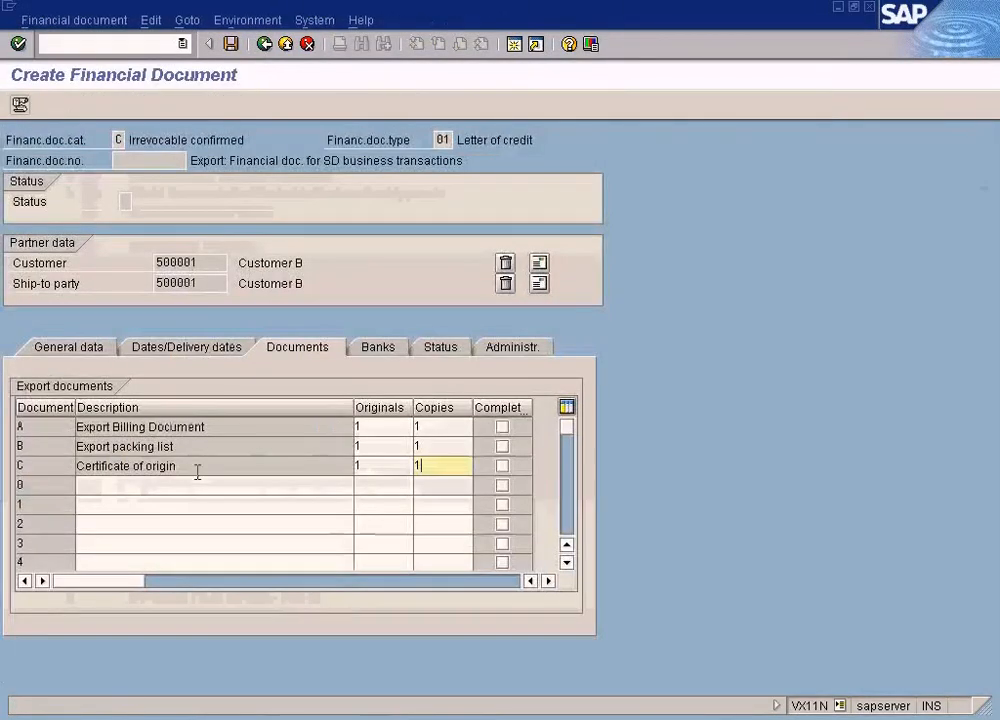
pyautogui.click(190, 448)
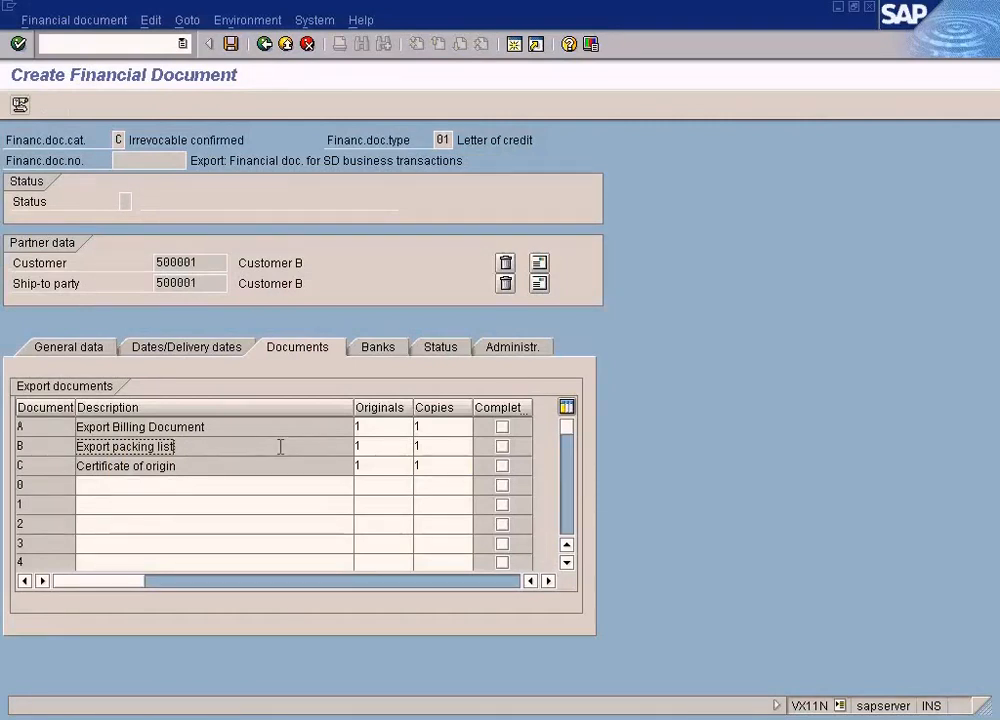
# Open the financial document's bank data, expand the Opening bank folder and try to cancel out of the document
pyautogui.click(378, 347)
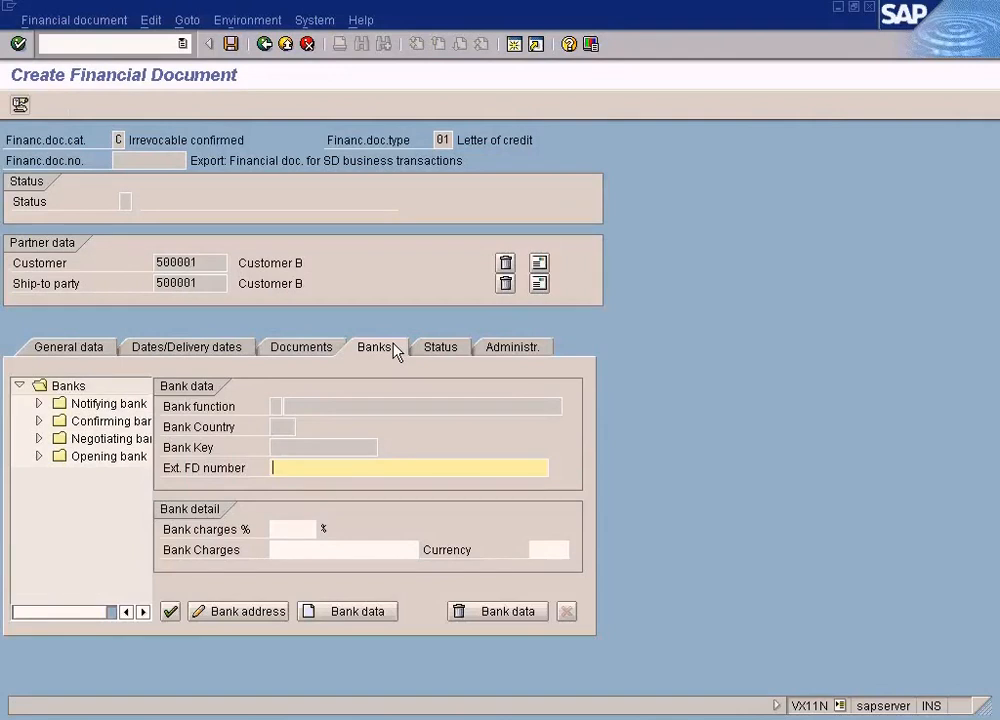
pyautogui.click(40, 457)
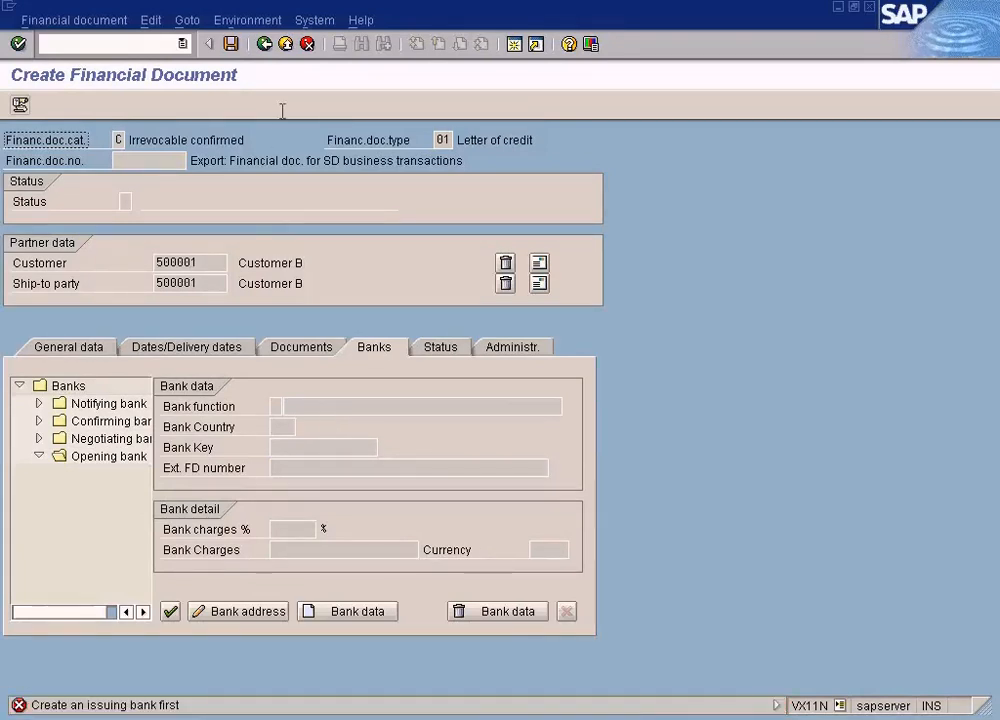
pyautogui.click(305, 45)
pyautogui.click(435, 330)
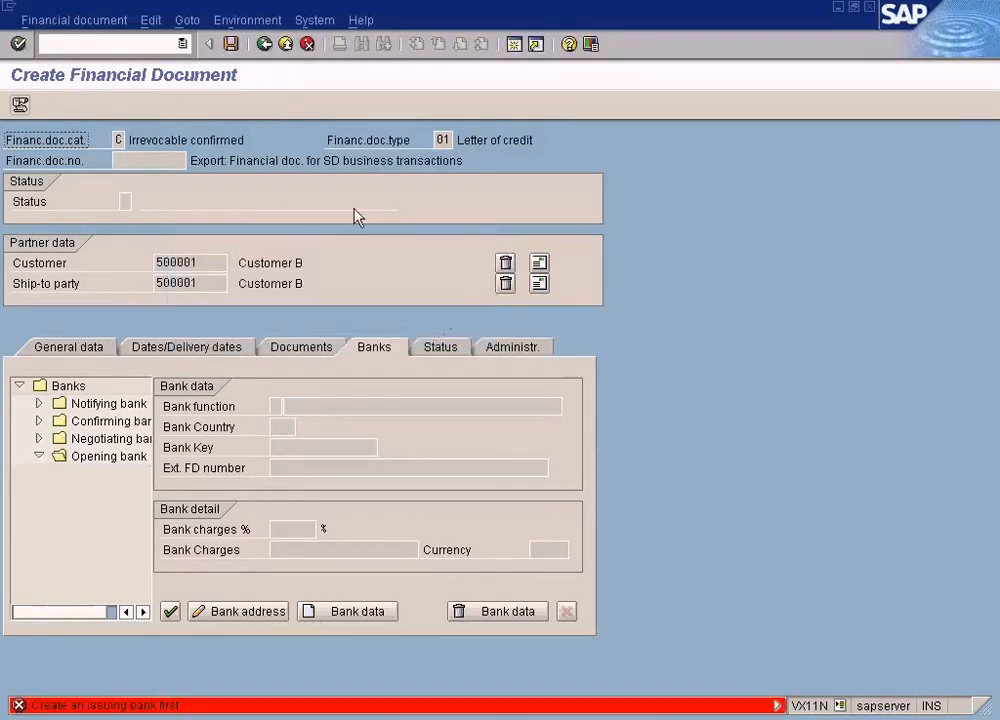
# Discard the unsaved financial document and start a new Irrevocable confirmed document of type 01 for company code SUN
pyautogui.click(307, 44)
pyautogui.click(329, 331)
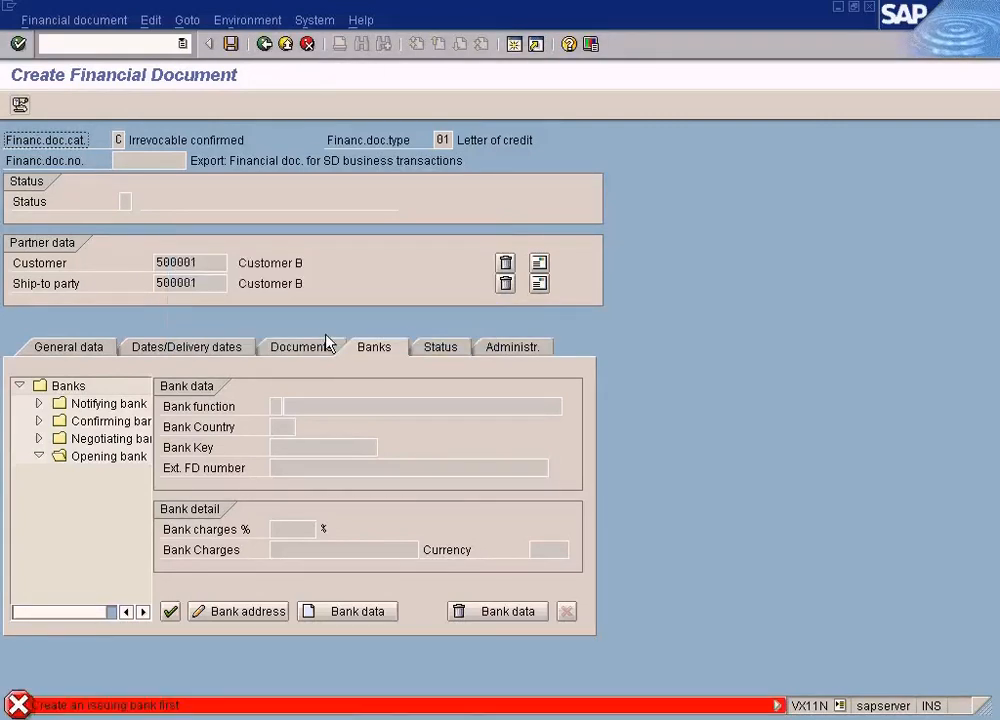
pyautogui.click(307, 44)
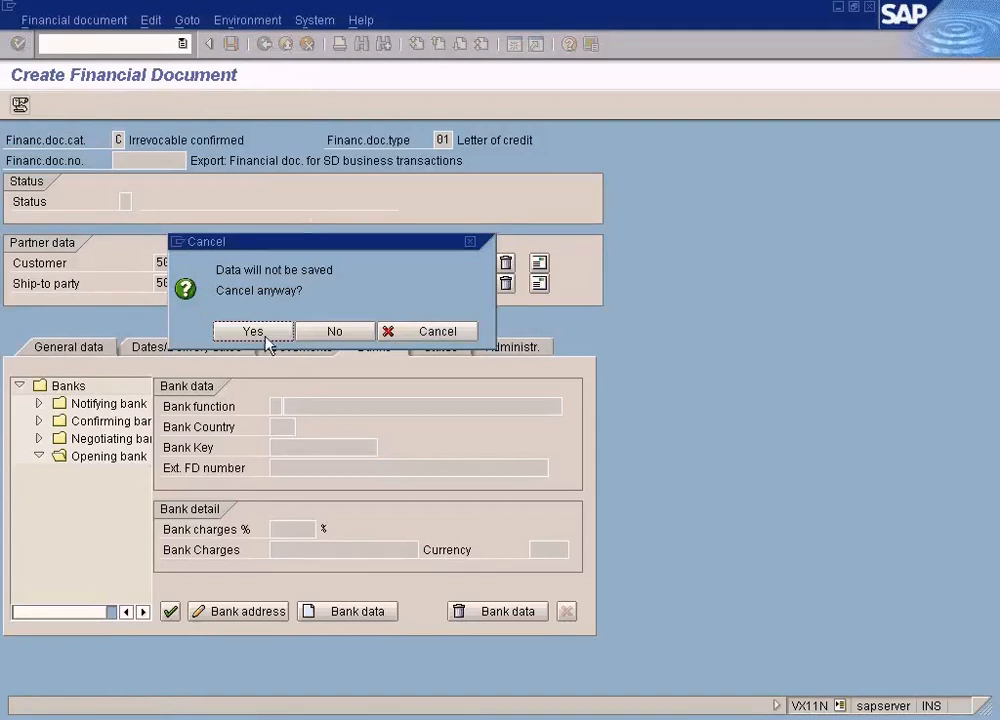
pyautogui.click(265, 337)
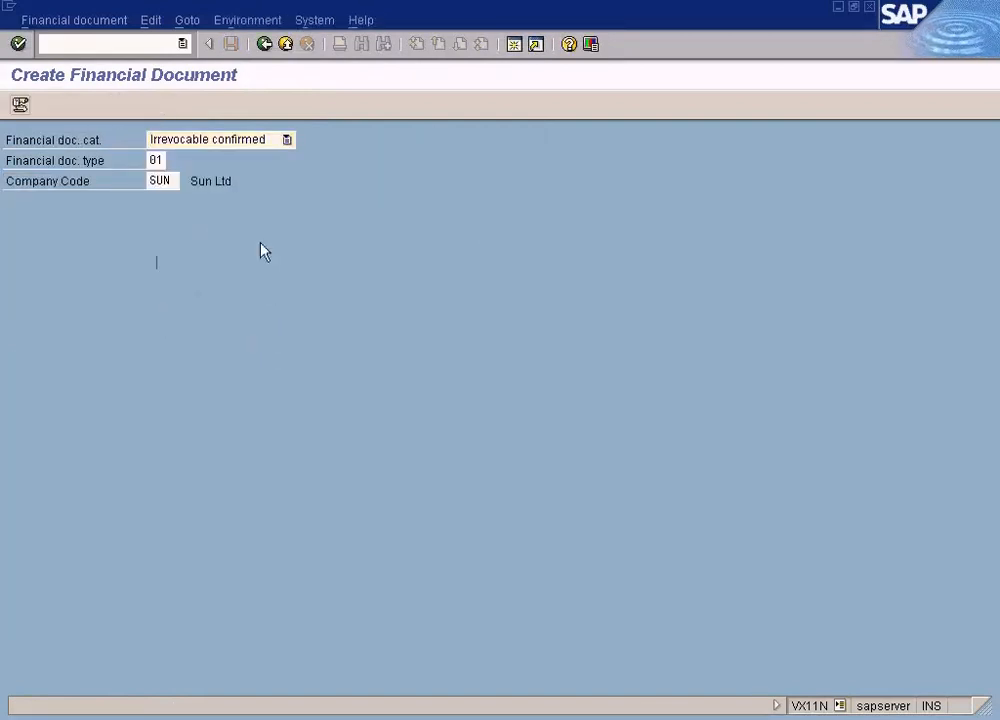
pyautogui.press('Return')
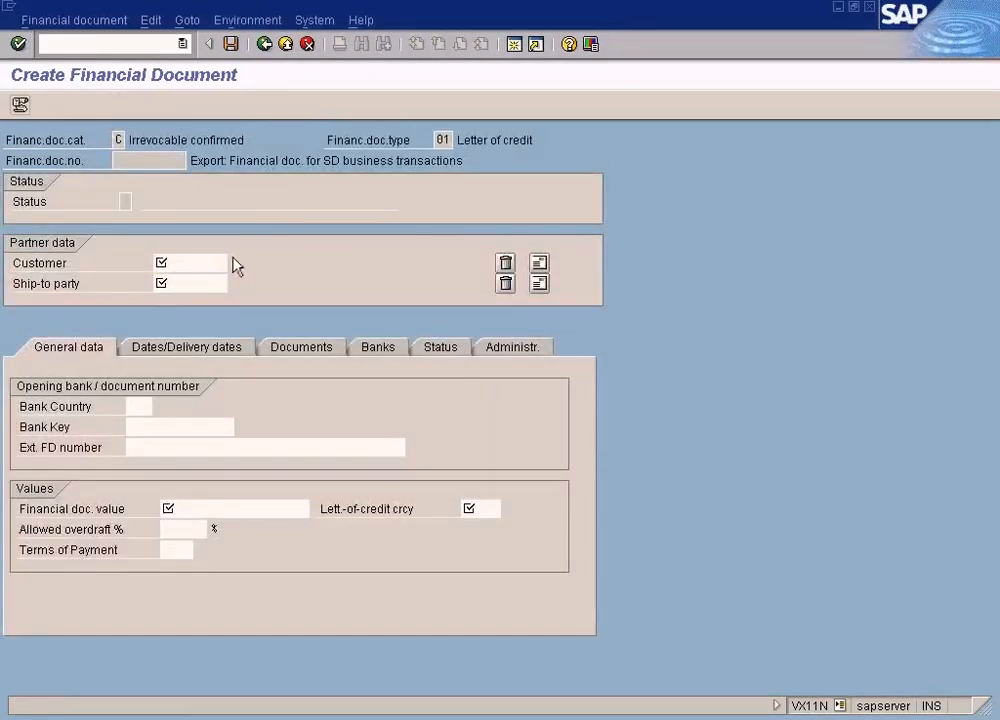
# Choose Customer B from the company code customer list as the customer and enter the same customer as ship-to party
pyautogui.press('F4')
pyautogui.click(175, 690)
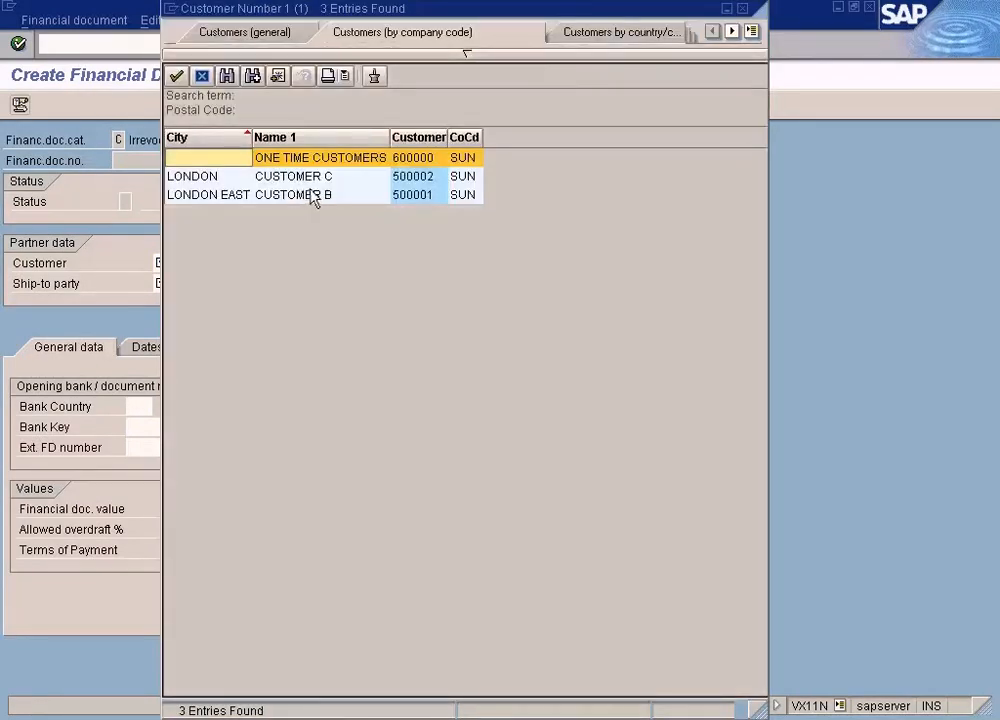
pyautogui.click(312, 196)
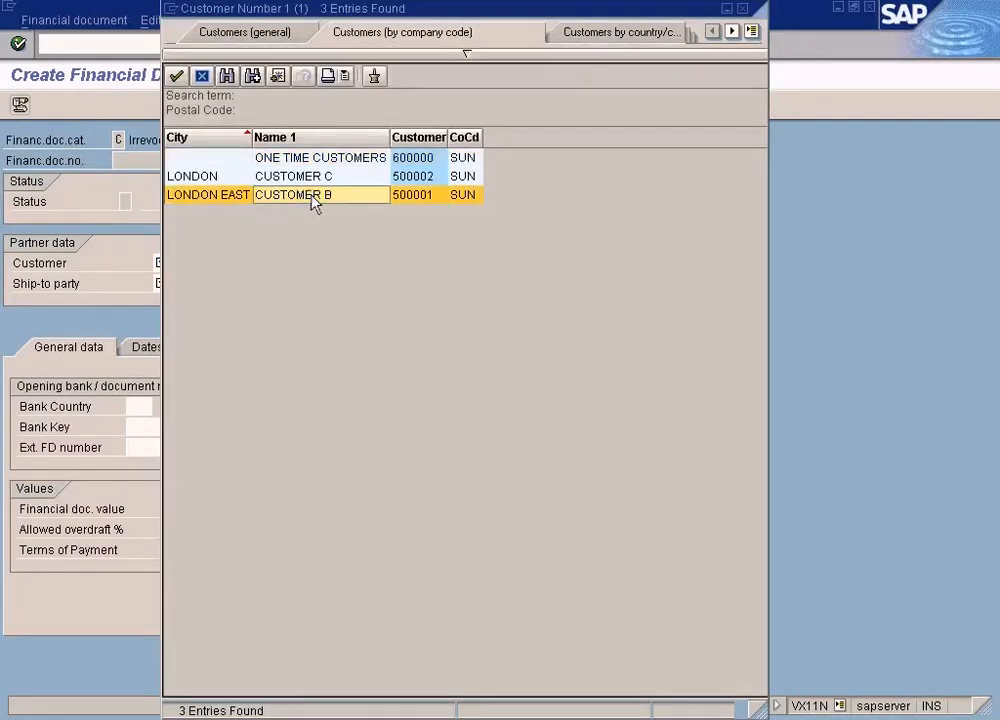
pyautogui.doubleClick(312, 196)
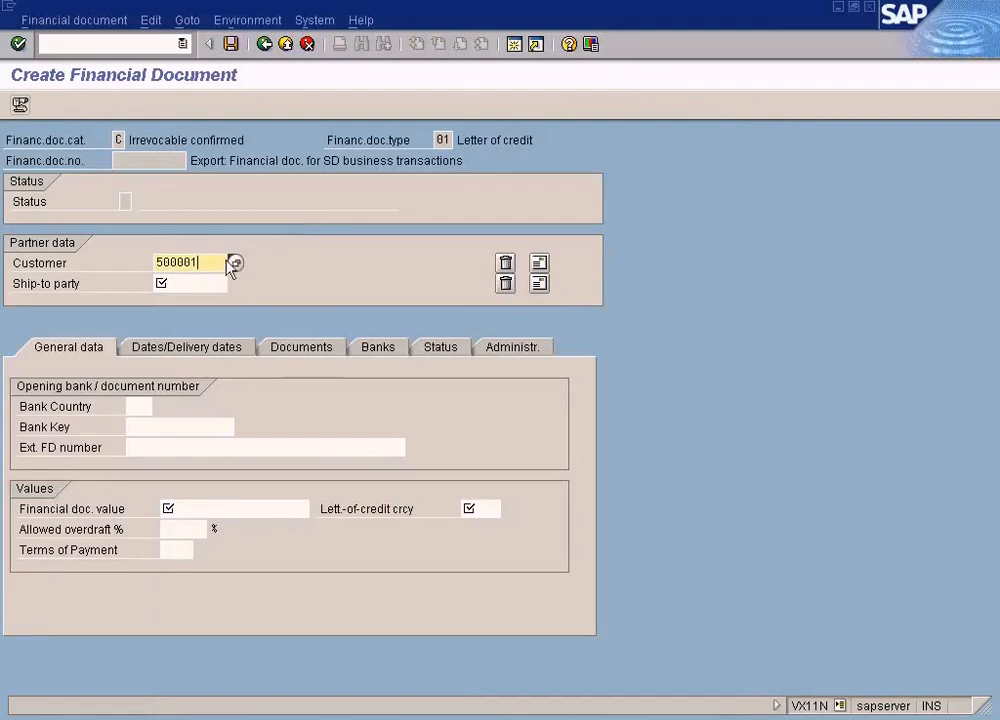
pyautogui.click(200, 281)
pyautogui.write('500001')
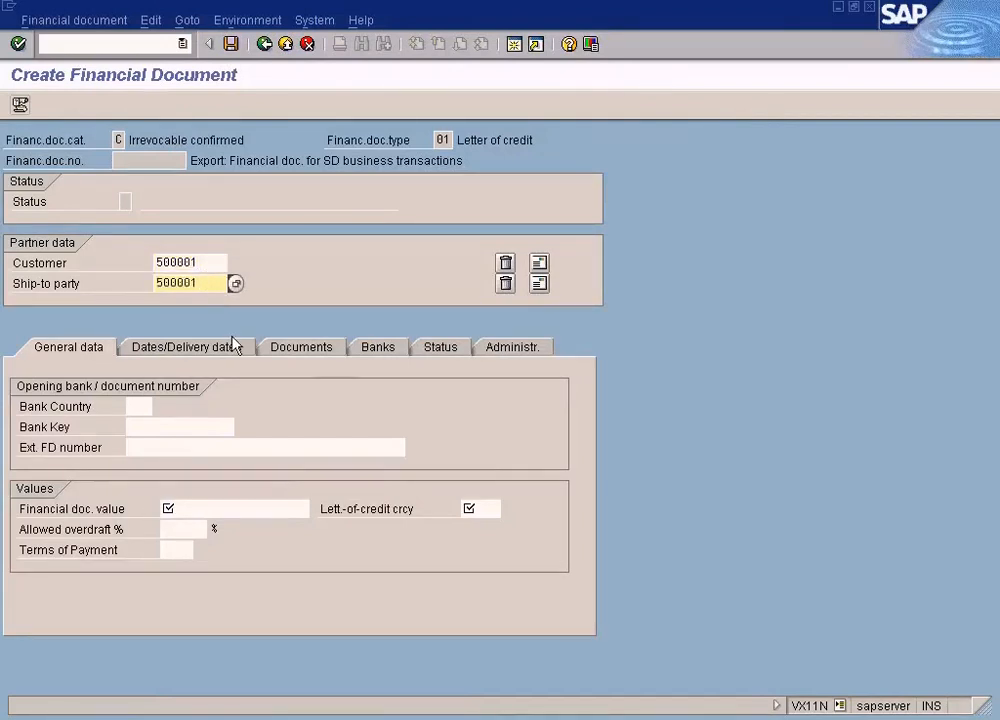
# Set the financial document value to 1000 and the letter-of-credit currency to USD
pyautogui.click(196, 509)
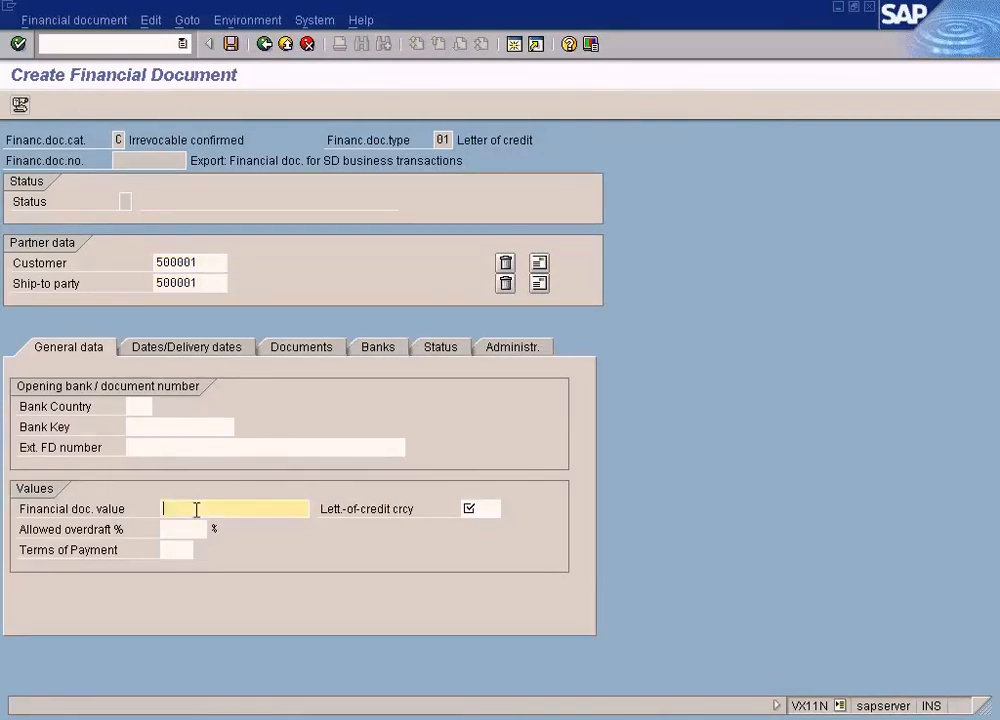
pyautogui.write('1000')
pyautogui.press('Return')
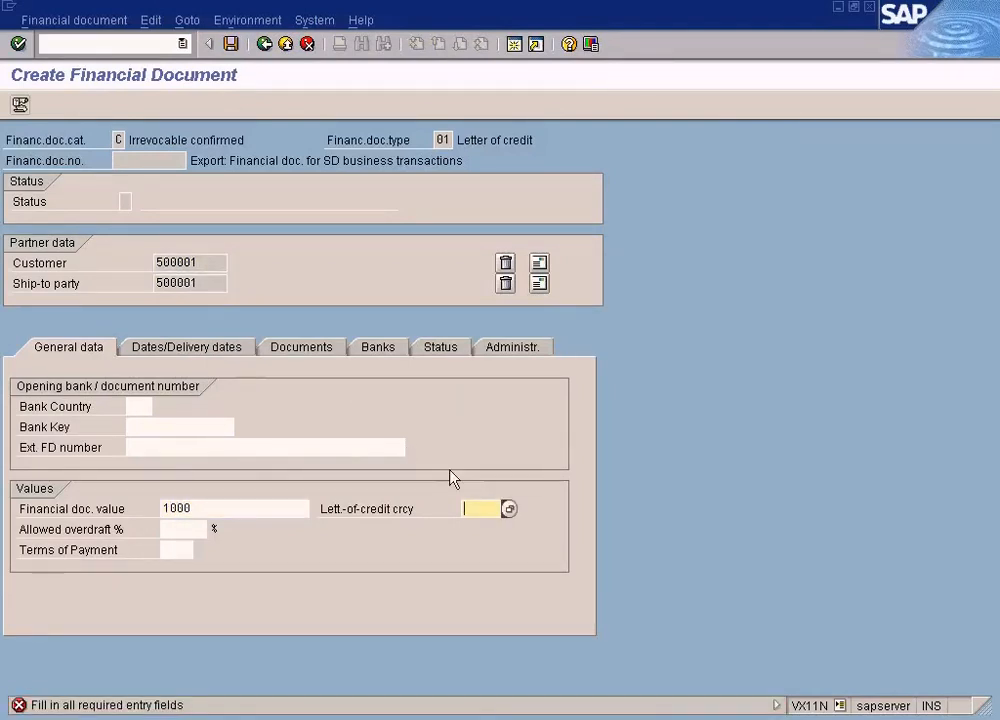
pyautogui.write('usd')
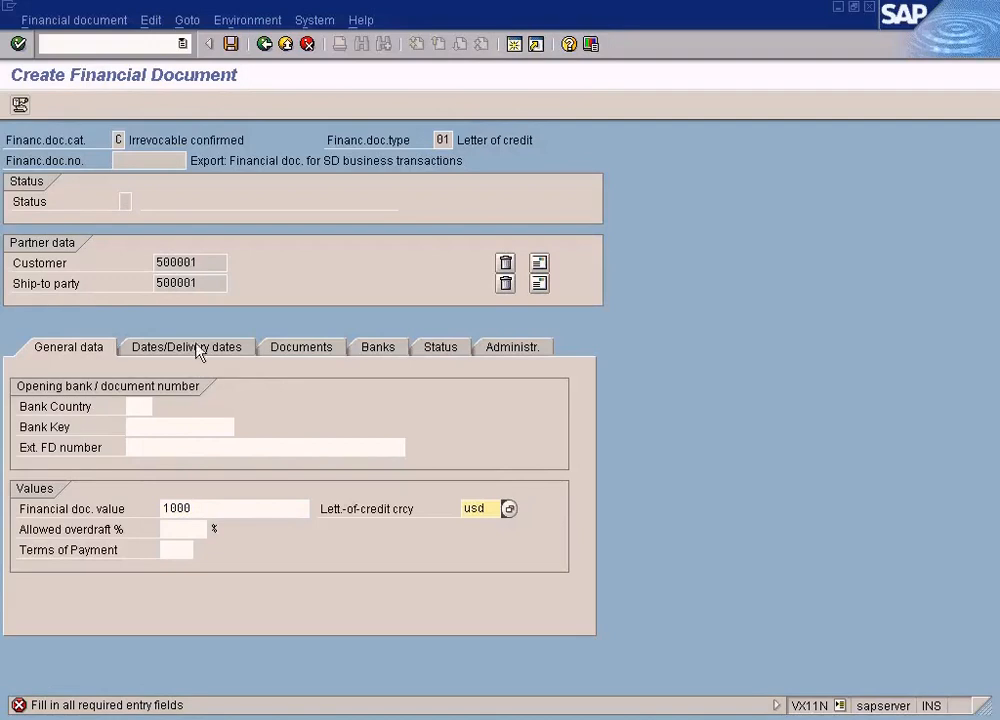
# Set both the latest shipping date and the validity end date to 02.05.2009
pyautogui.click(198, 350)
pyautogui.click(190, 447)
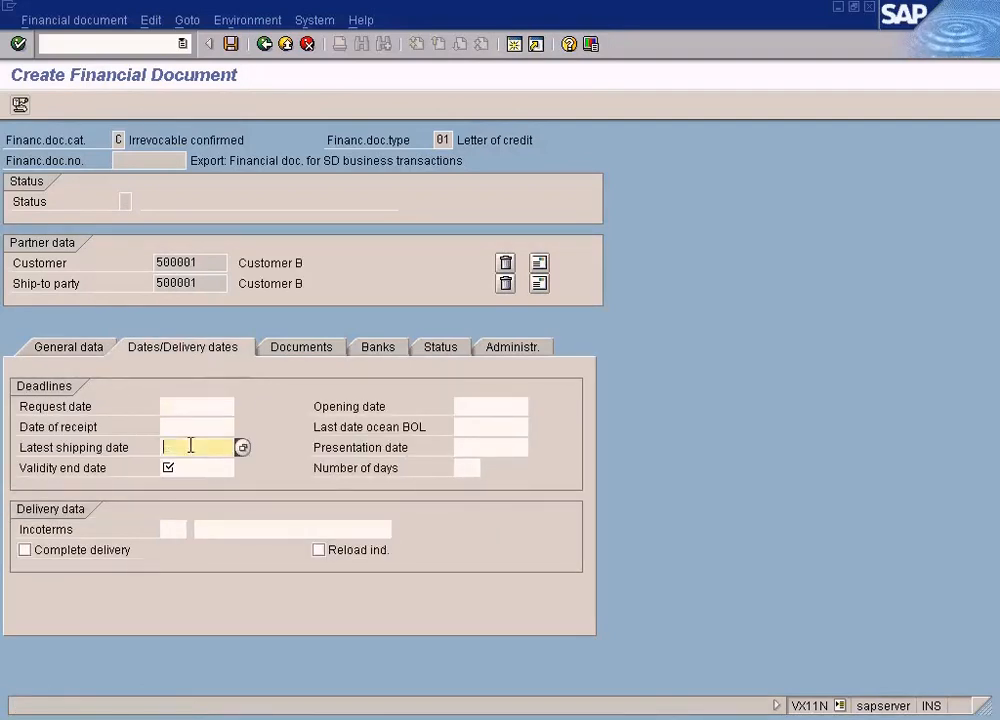
pyautogui.press('F4')
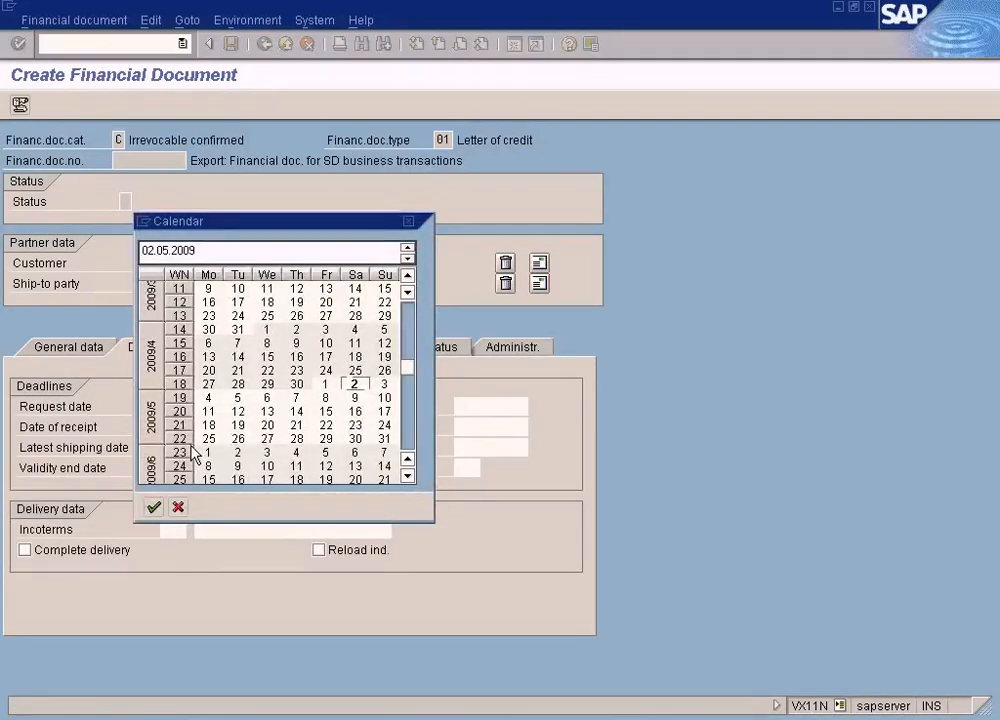
pyautogui.press('Return')
pyautogui.click(197, 467)
pyautogui.press('F4')
pyautogui.press('Return')
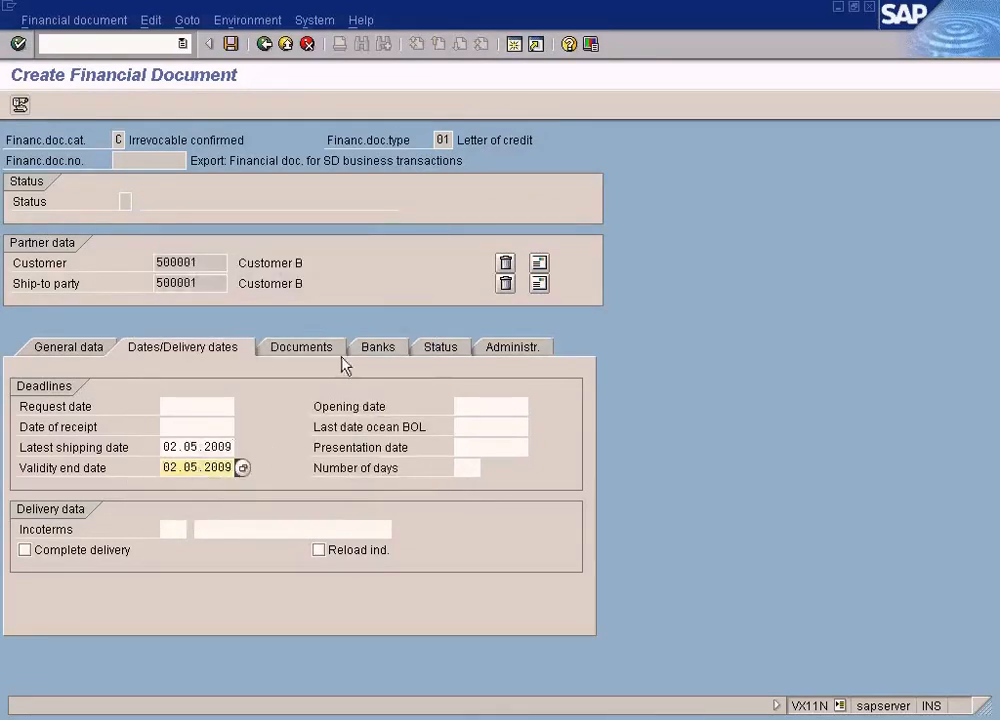
# Look over the document's bank data and delivery dates, returning to the opening bank country and key in the general data
pyautogui.click(390, 348)
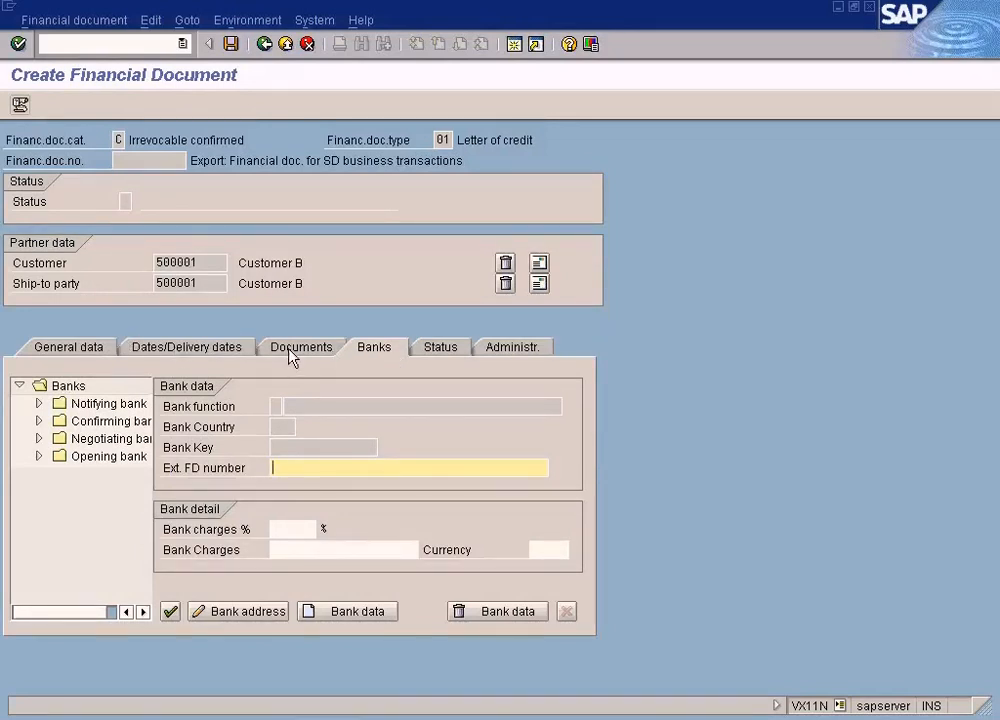
pyautogui.click(230, 347)
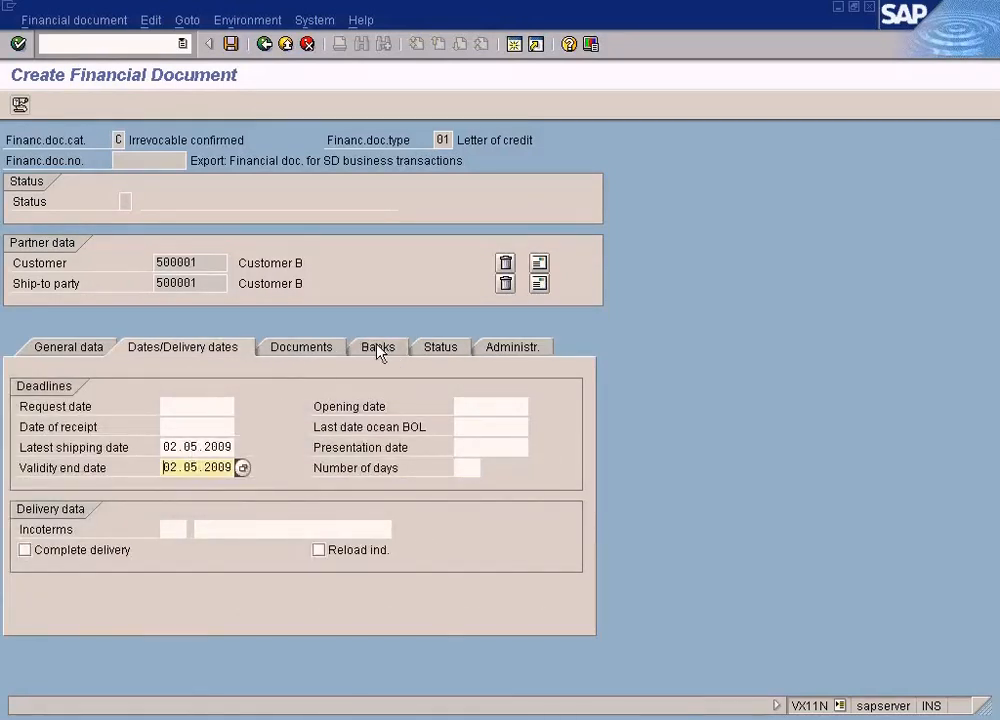
pyautogui.click(88, 348)
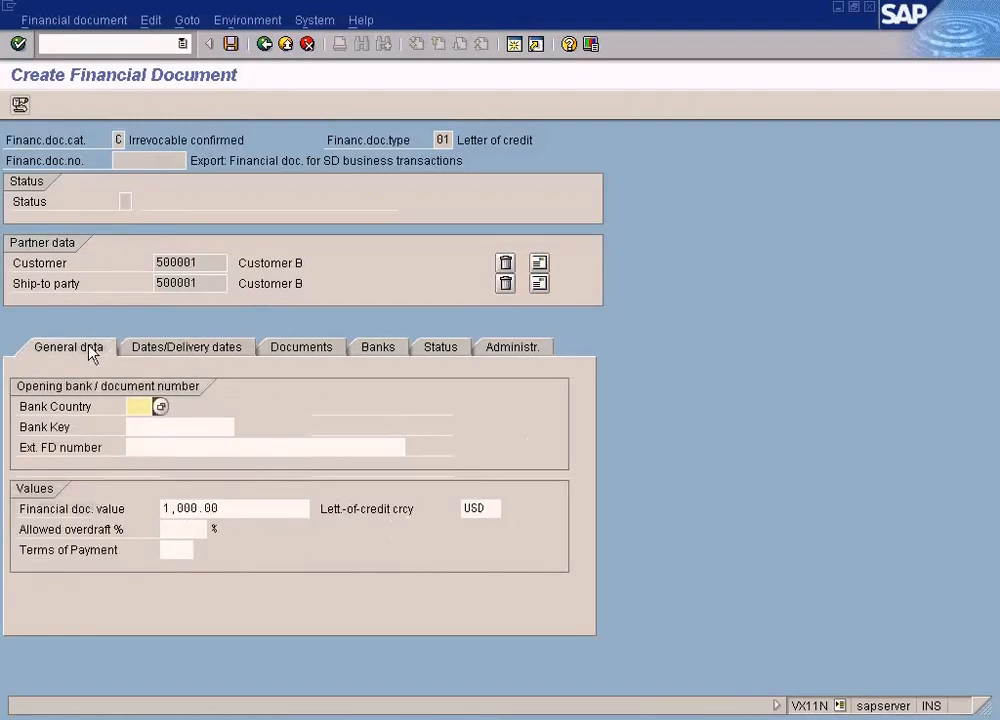
pyautogui.click(140, 426)
pyautogui.click(139, 407)
pyautogui.click(140, 425)
pyautogui.click(141, 408)
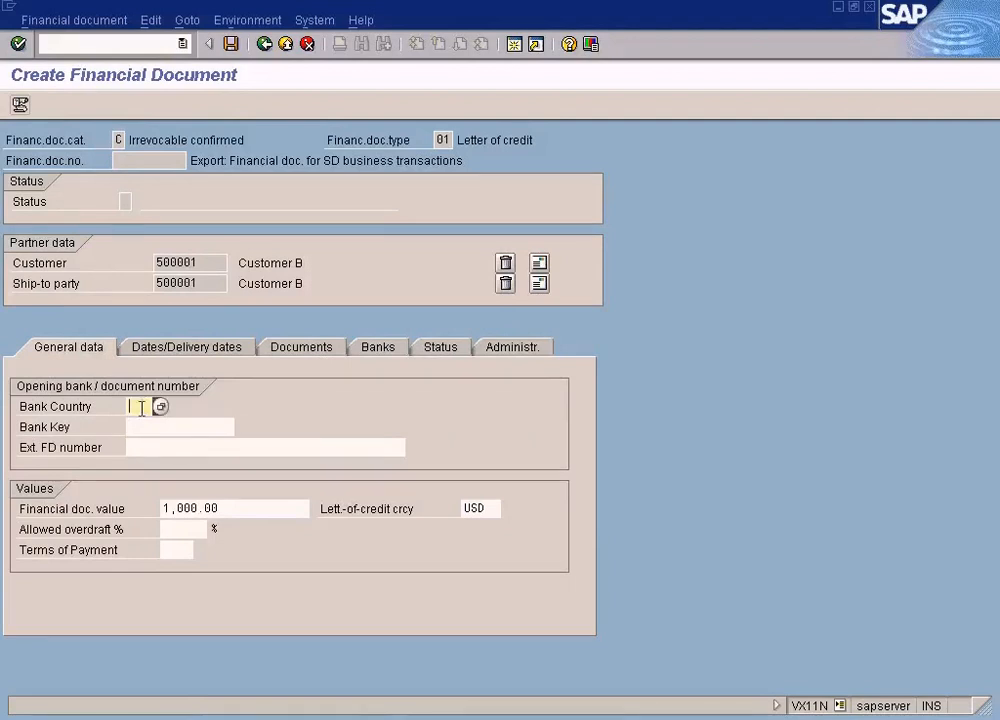
pyautogui.click(143, 424)
# Switch to the Letter of credit.JPG diagram in Paint, mark the customer's bank based in UK, and return to the financial document
pyautogui.click(661, 714)
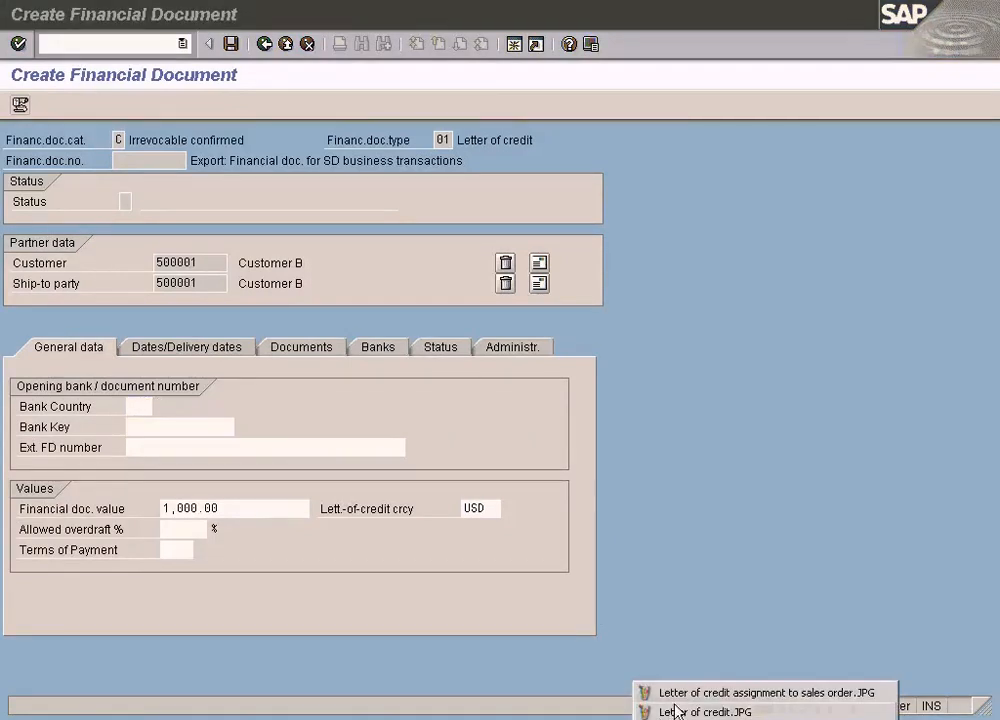
pyautogui.click(676, 712)
pyautogui.moveTo(669, 437); pyautogui.dragTo(790, 496)
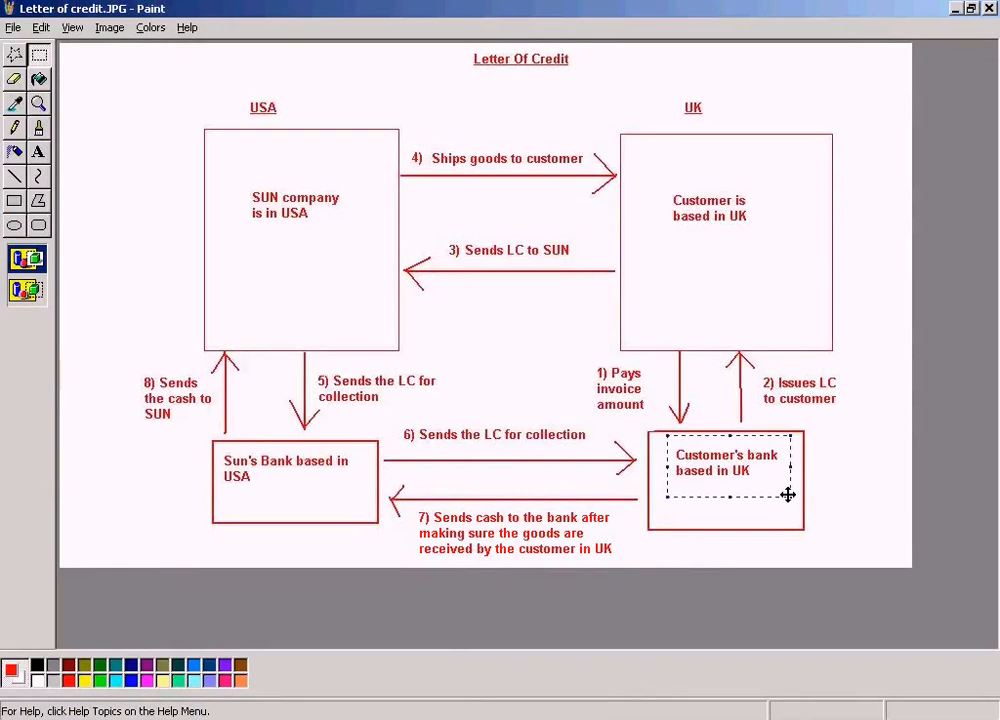
pyautogui.click(757, 522)
pyautogui.moveTo(663, 444); pyautogui.dragTo(785, 487)
pyautogui.hotkey('alt', 'Tab')
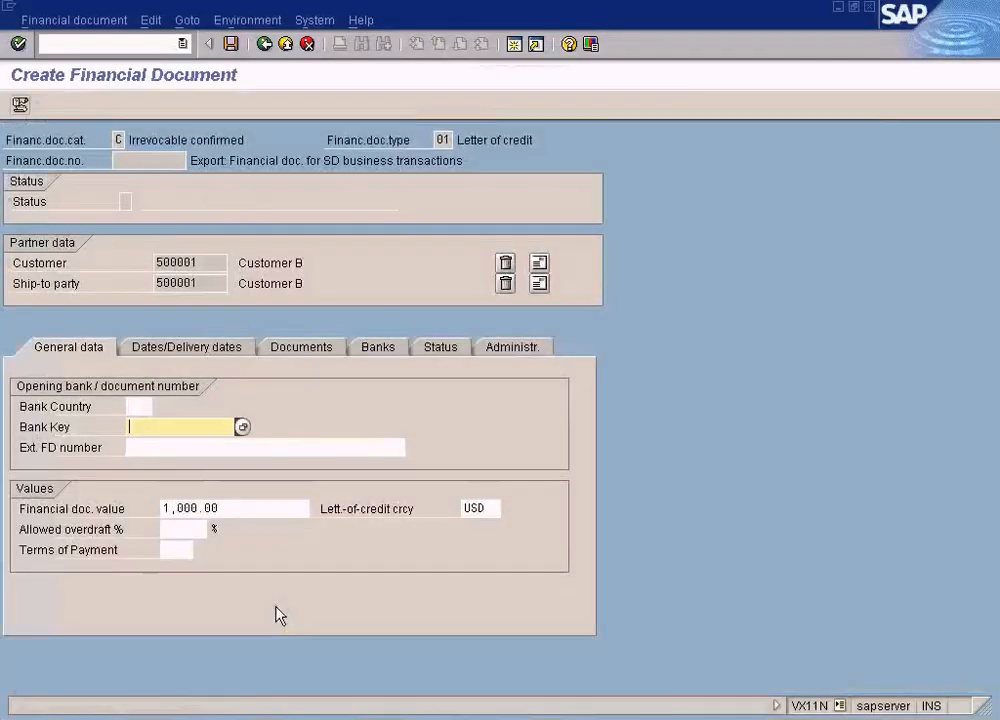
# Set the opening bank's country to GB and choose Citibank London as its bank key
pyautogui.click(140, 409)
pyautogui.write('GB')
pyautogui.press('Tab')
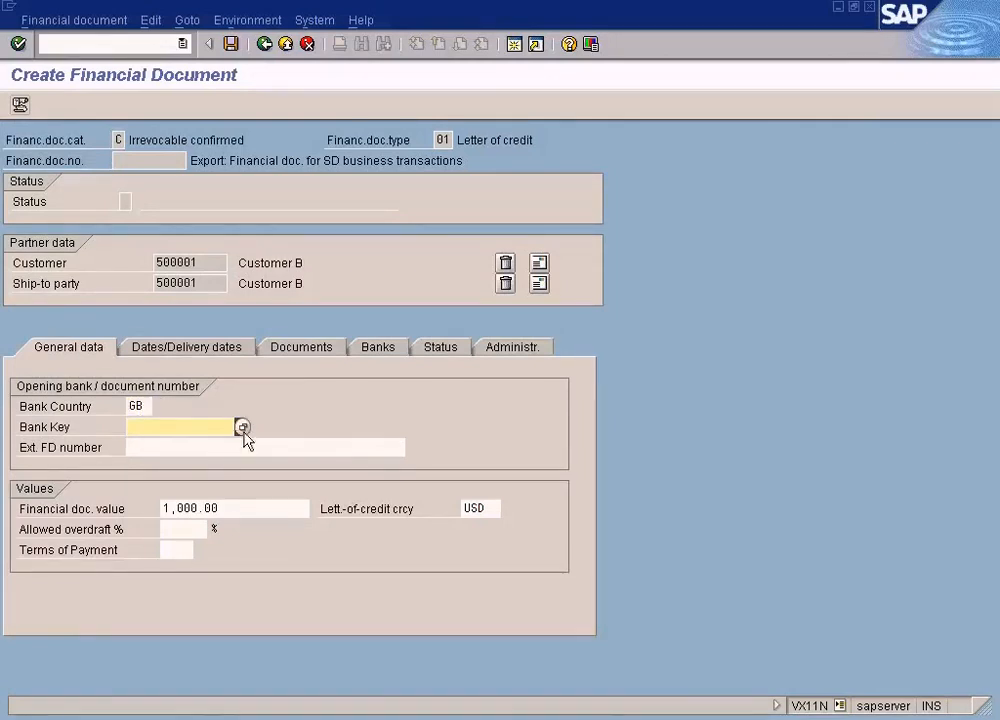
pyautogui.click(242, 427)
pyautogui.click(112, 384)
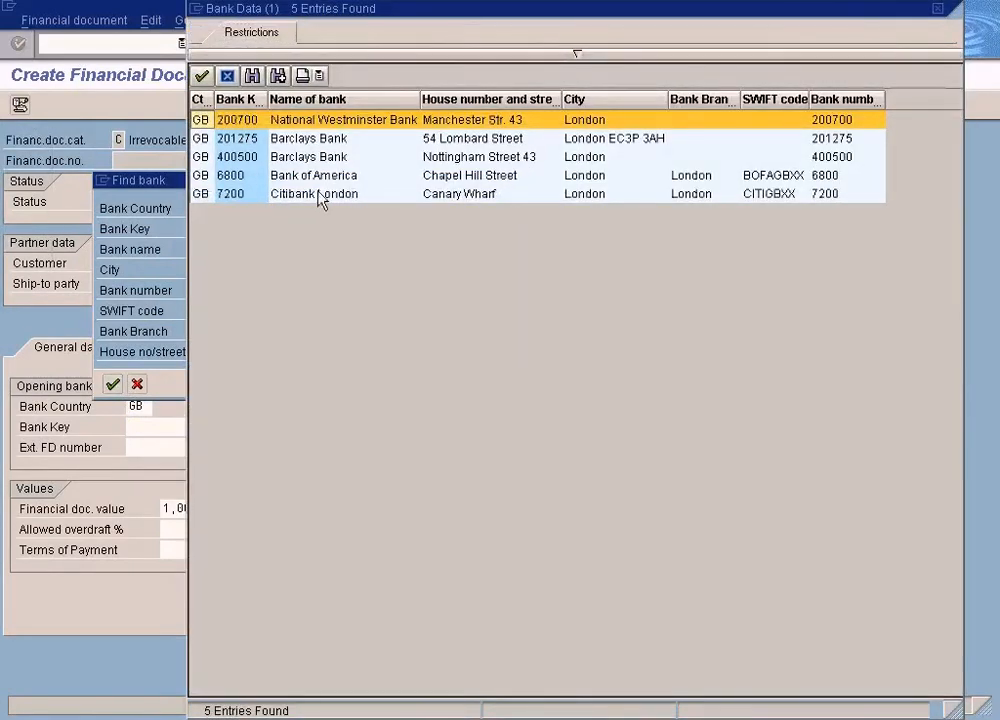
pyautogui.doubleClick(320, 197)
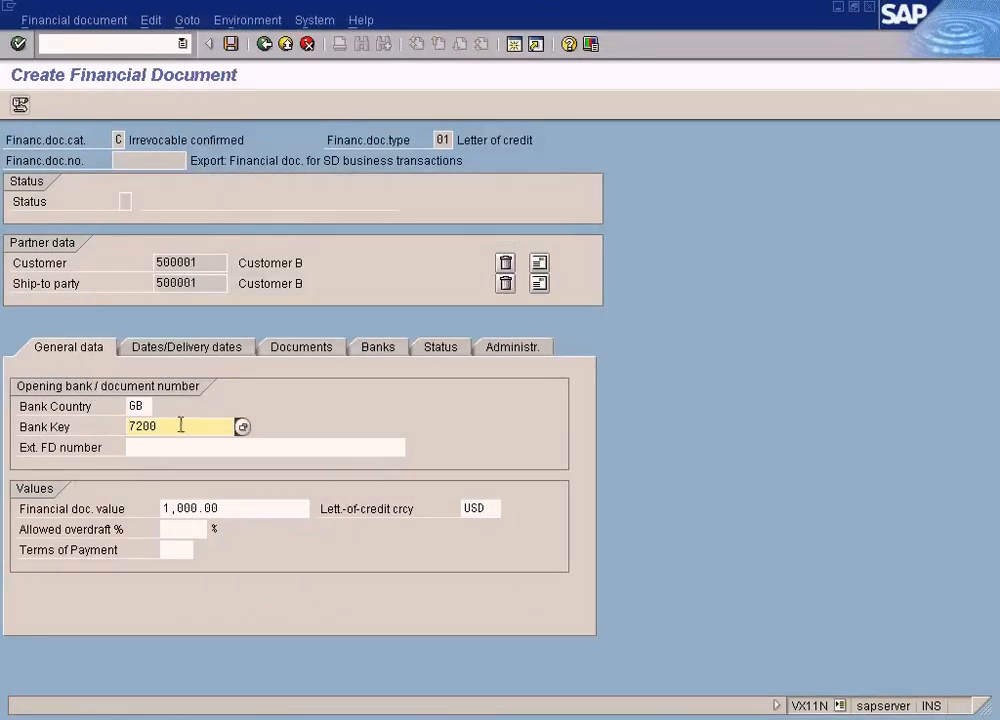
# Review the customer's bank in the Letter of credit.JPG diagram and return to the external FD number in the financial document
pyautogui.click(185, 449)
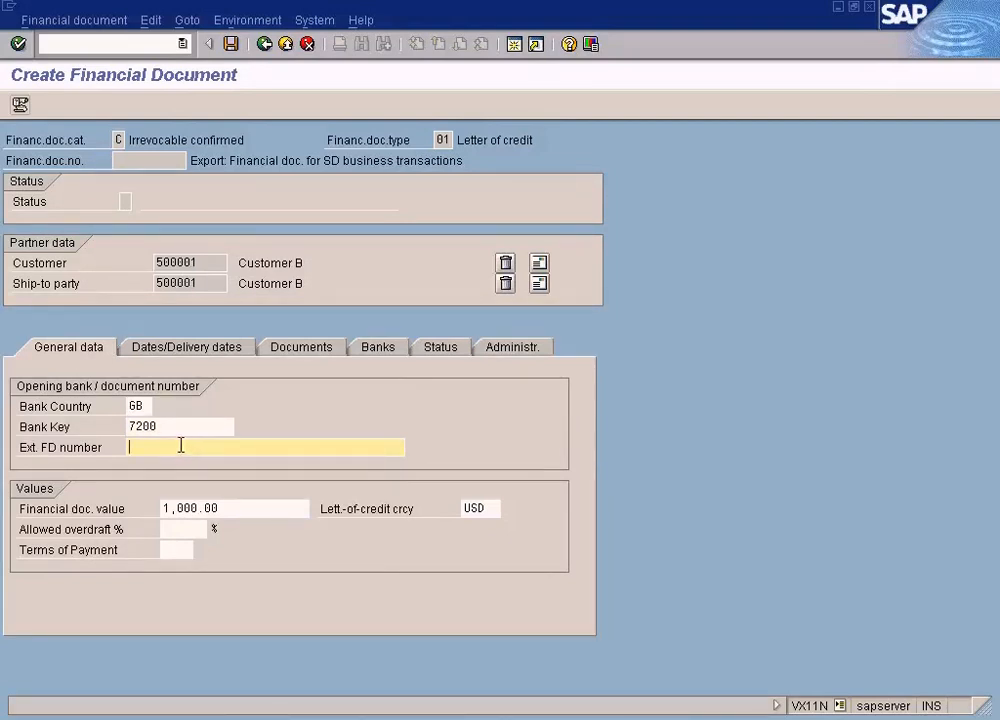
pyautogui.click(718, 713)
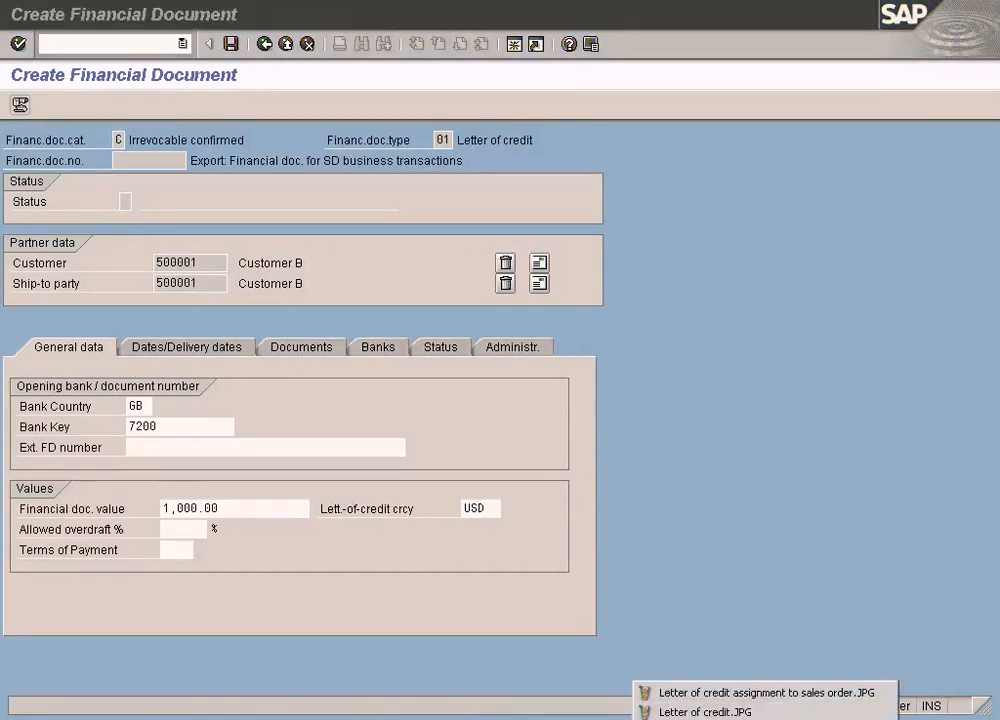
pyautogui.click(705, 711)
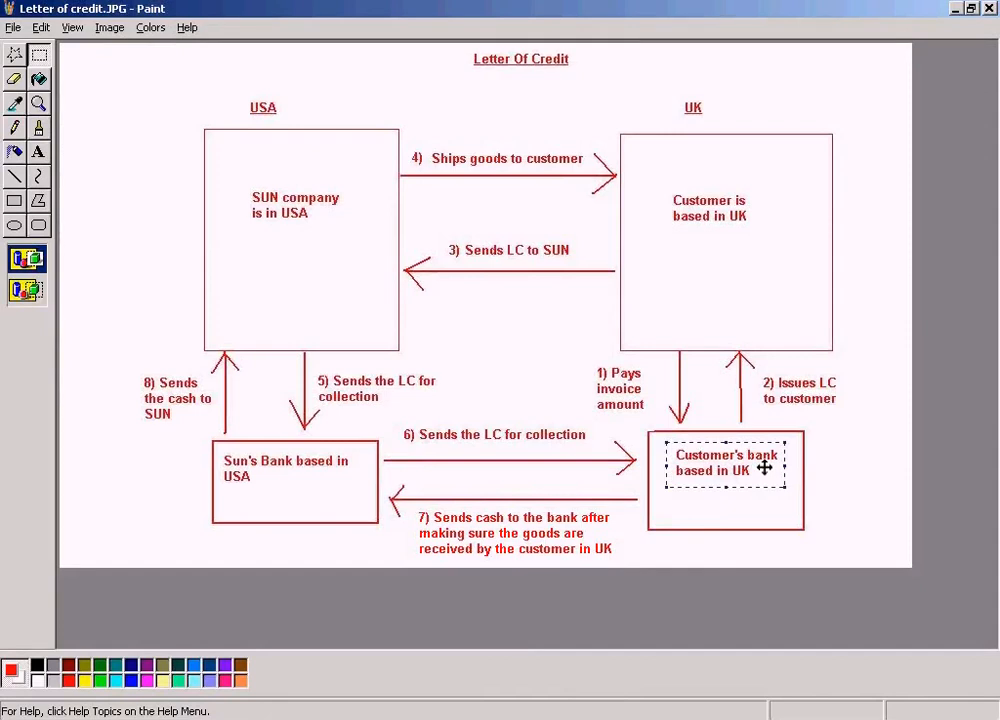
pyautogui.click(372, 718)
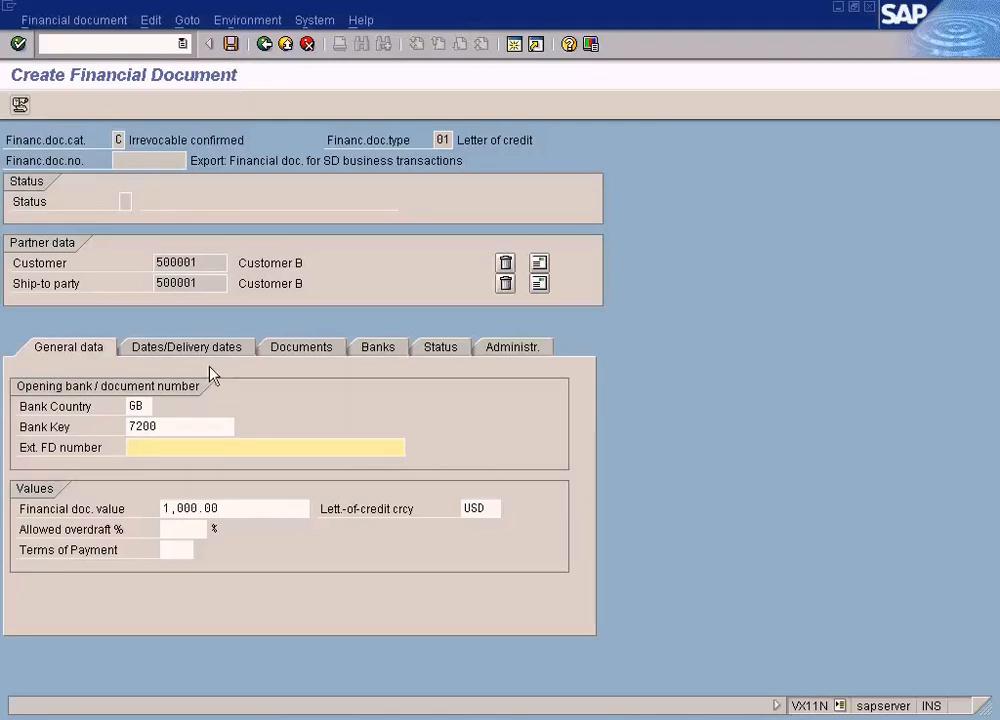
# Set the external FD number to "physical lc number as stated on the lc" and display the document's bank data
pyautogui.write('physical ')
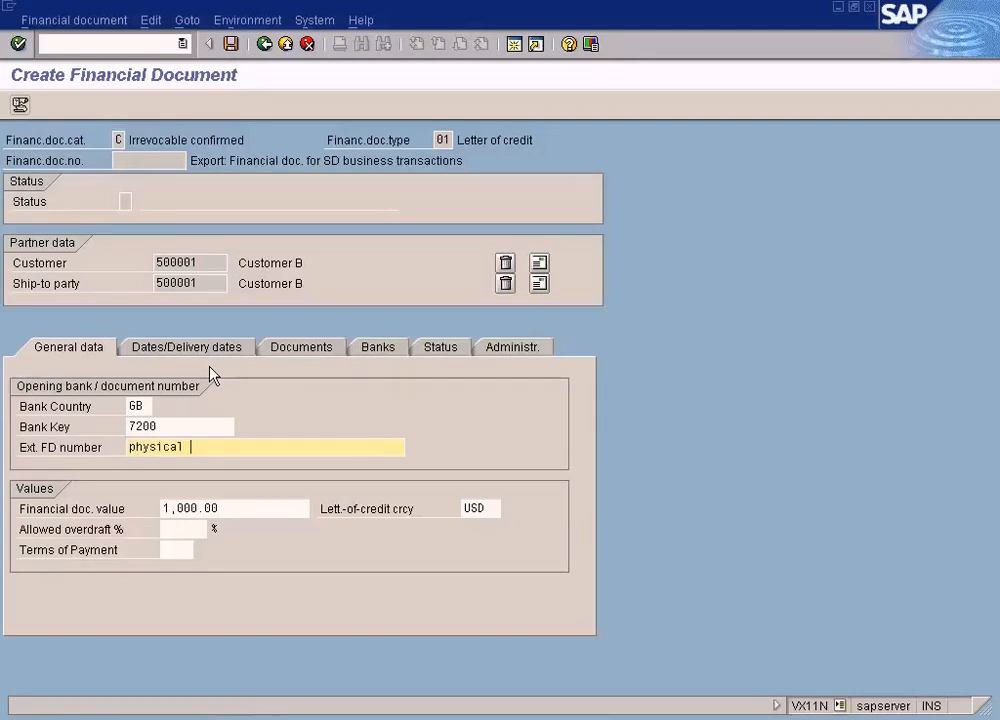
pyautogui.write('lc number as stated on the lc')
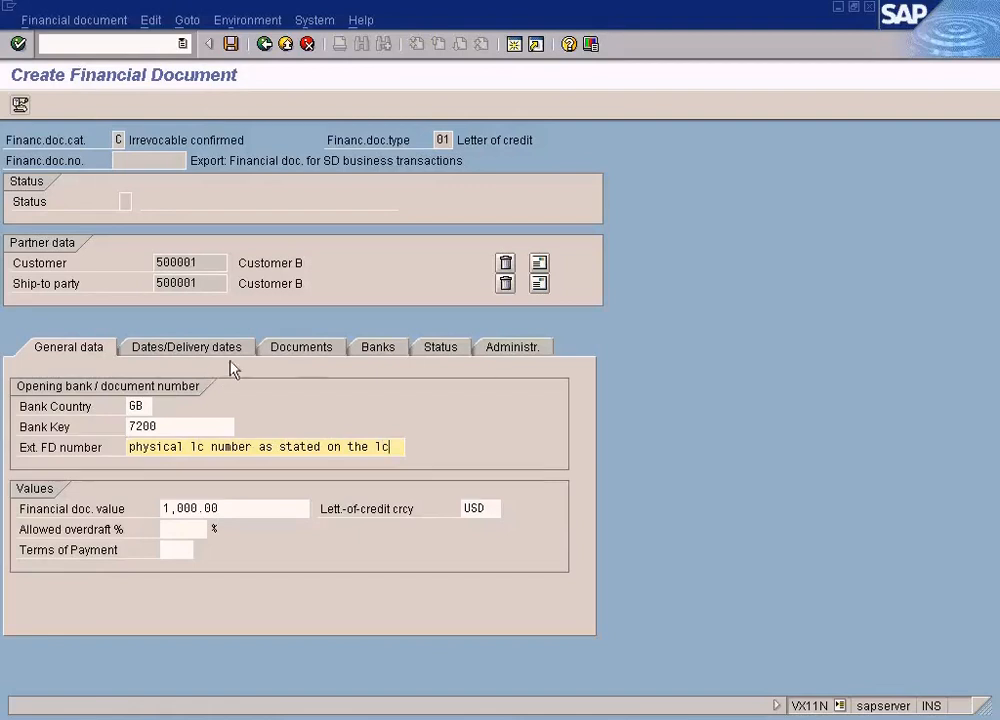
pyautogui.moveTo(128, 450); pyautogui.dragTo(408, 448)
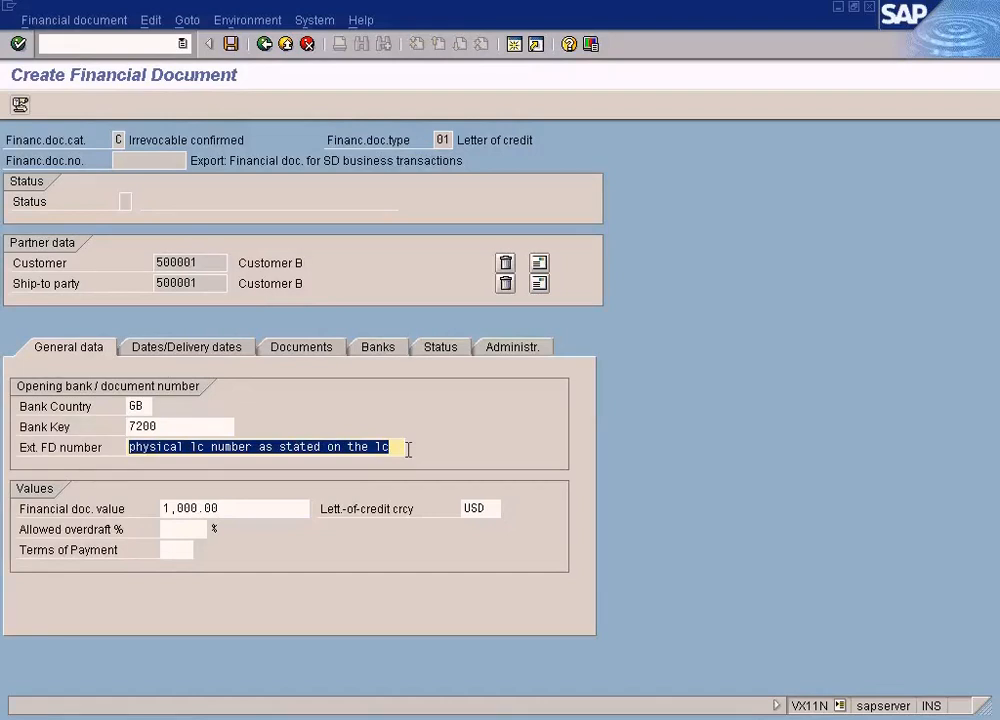
pyautogui.click(378, 347)
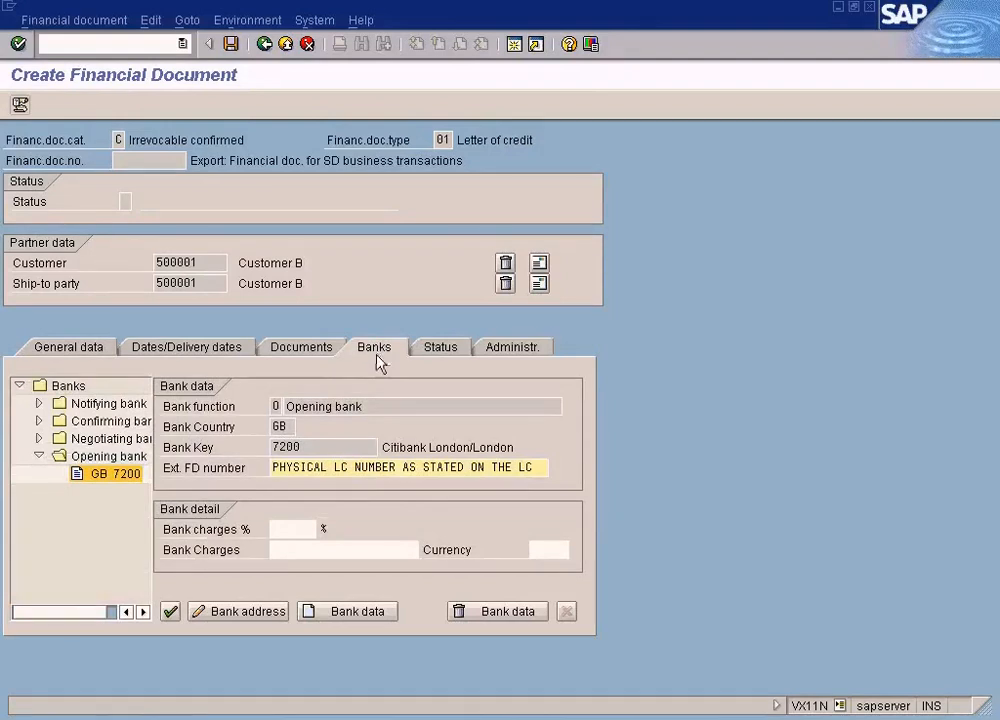
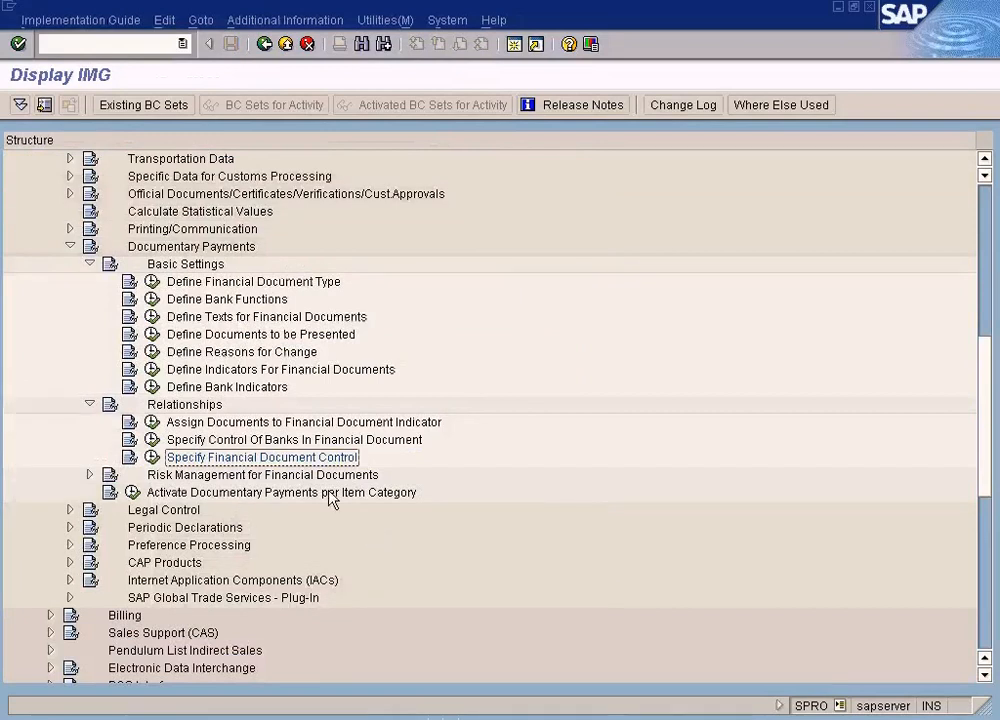
# Review the bank functions defined for documentary payments in customizing, including Notifying bank and Institute for guarantee
pyautogui.click(166, 300)
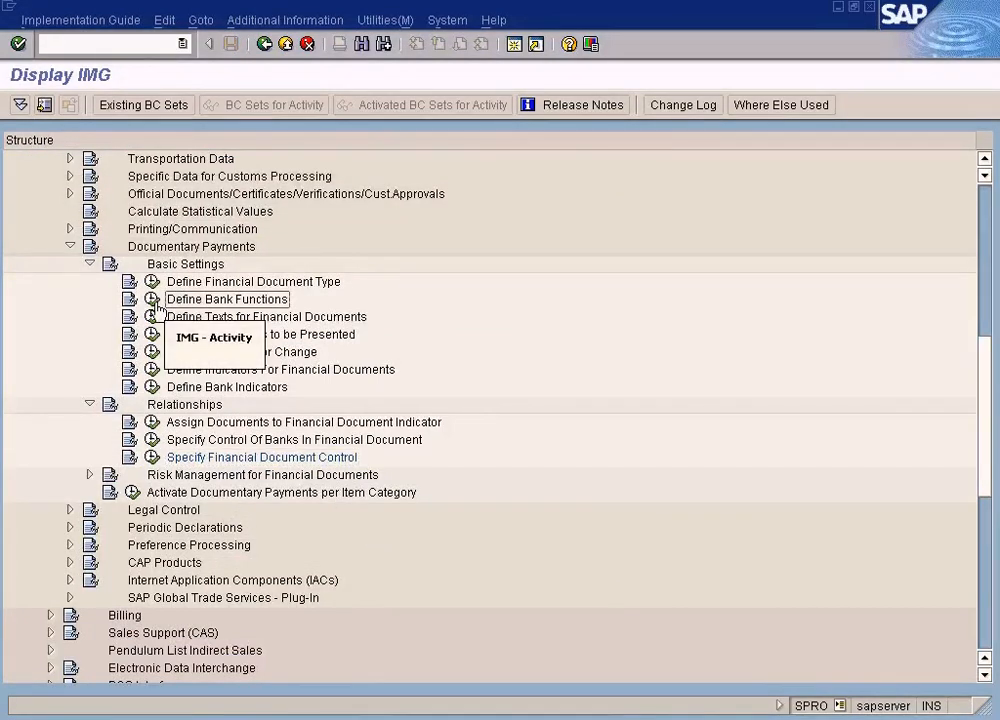
pyautogui.click(152, 299)
pyautogui.click(178, 161)
pyautogui.click(172, 238)
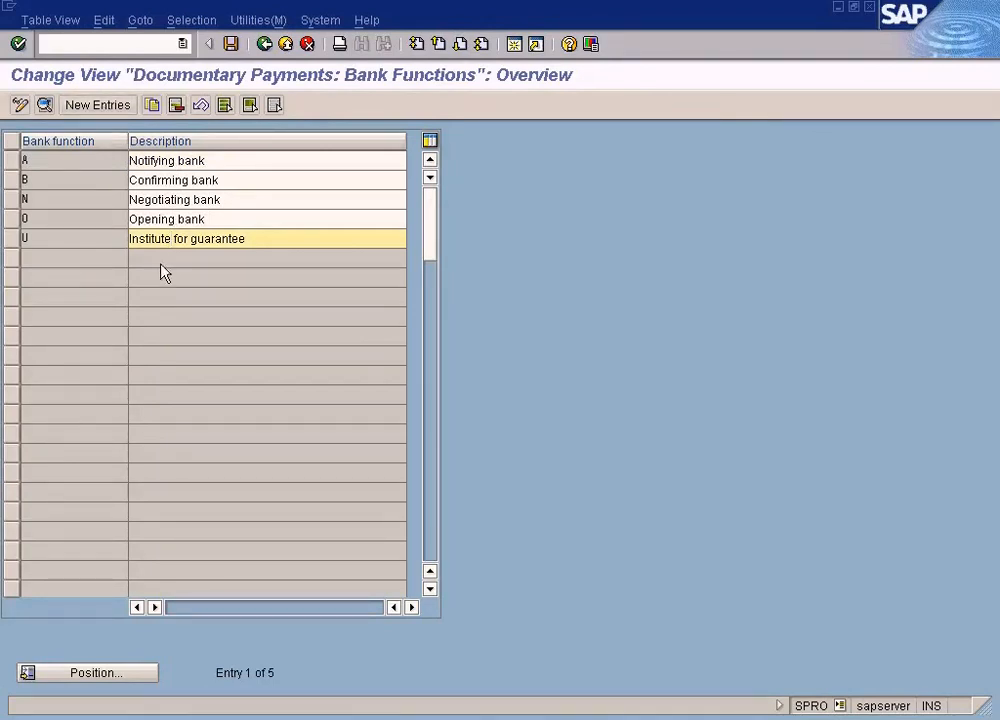
pyautogui.click(265, 45)
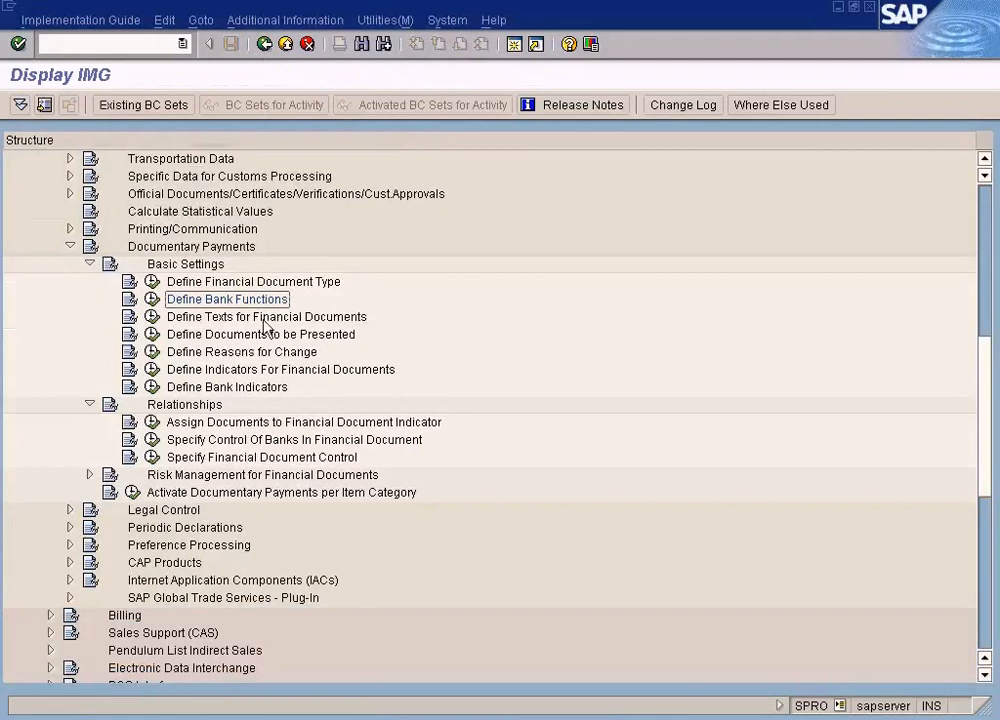
# Review the bank indicators for documentary payments and the details of the one for confirmed letters of credit
pyautogui.click(152, 387)
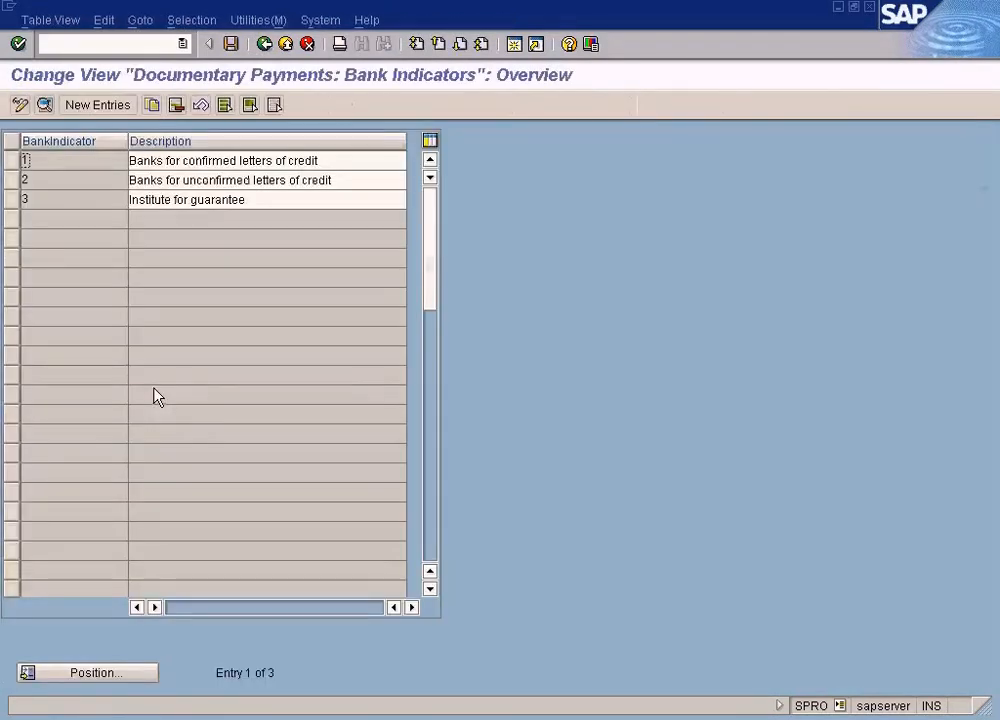
pyautogui.doubleClick(190, 160)
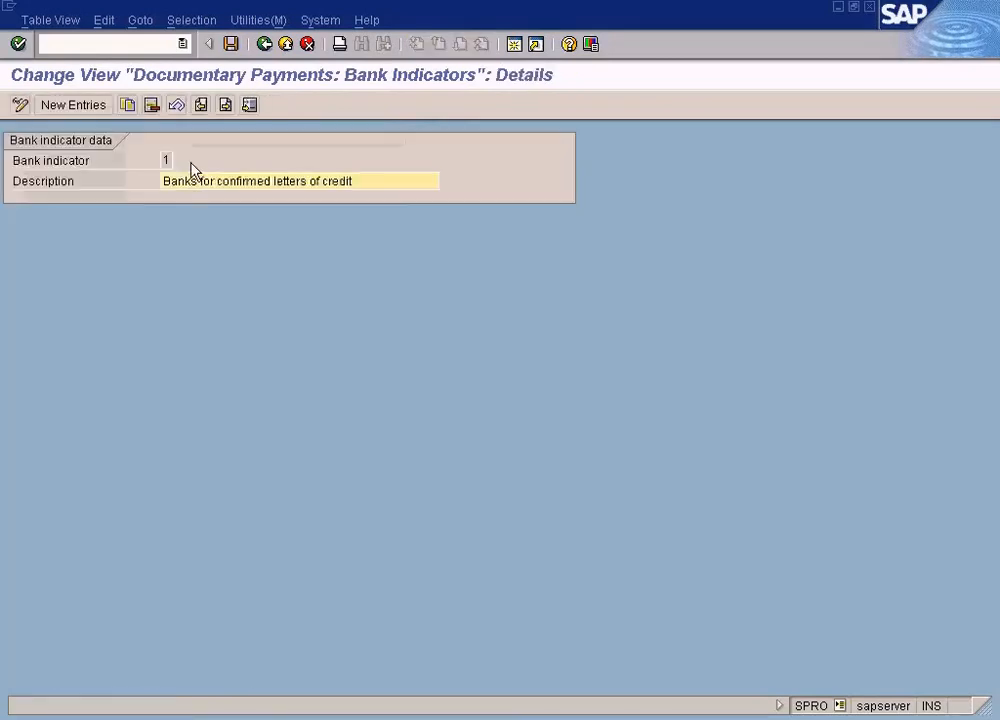
pyautogui.click(263, 44)
pyautogui.click(263, 44)
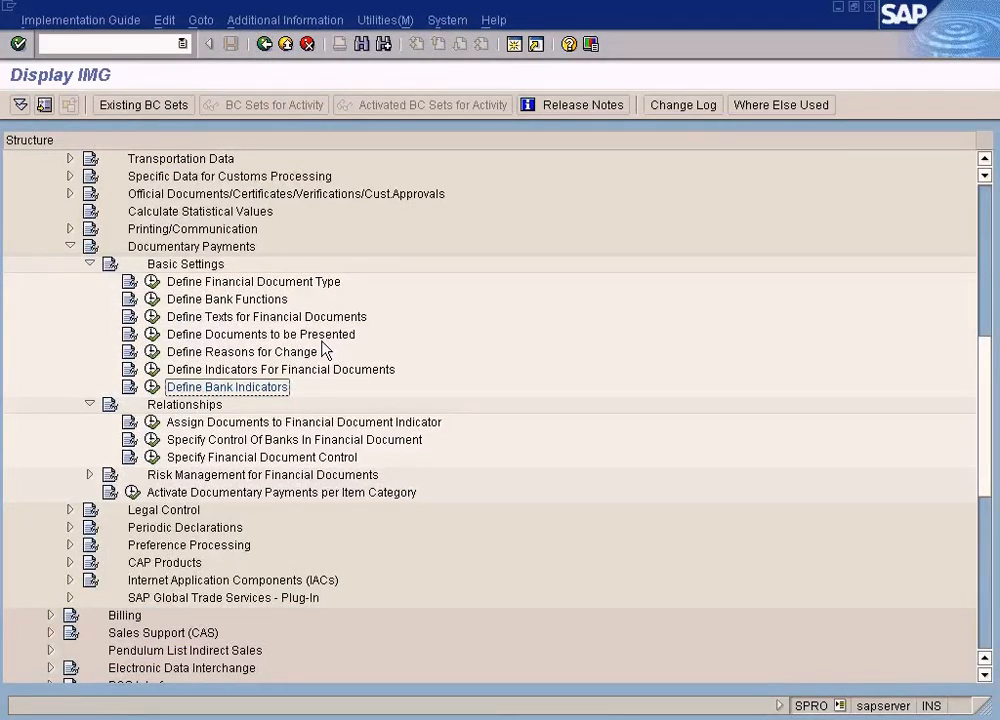
# Examine the control of banks in financial documents, checking the bank function values and the opening bank entry for bank indicator 2
pyautogui.click(153, 441)
pyautogui.click(155, 207)
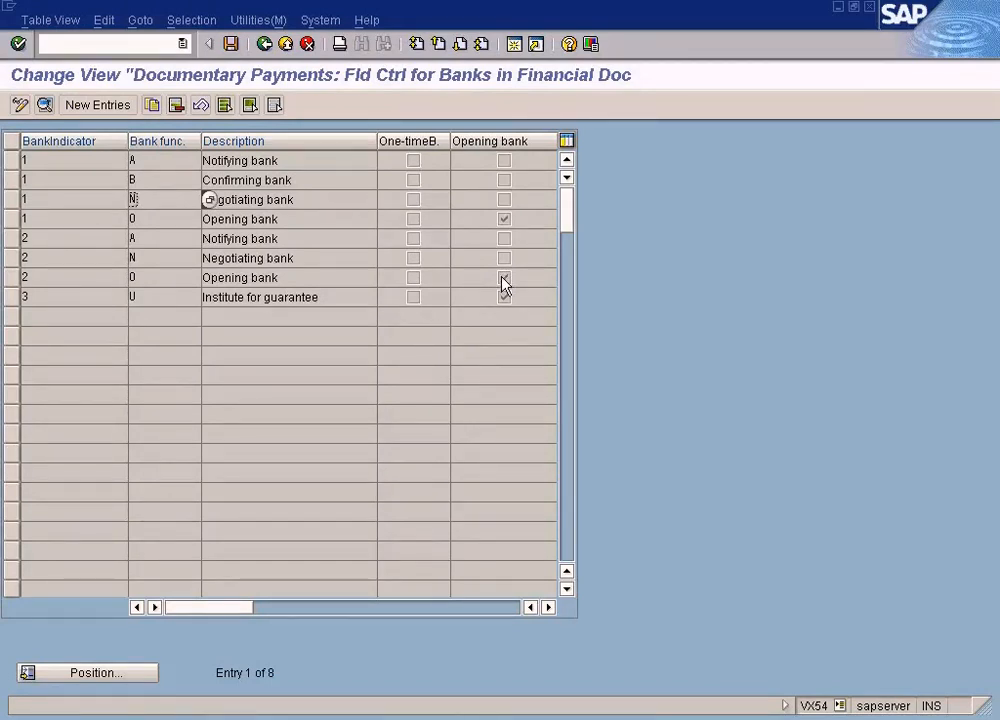
pyautogui.click(47, 278)
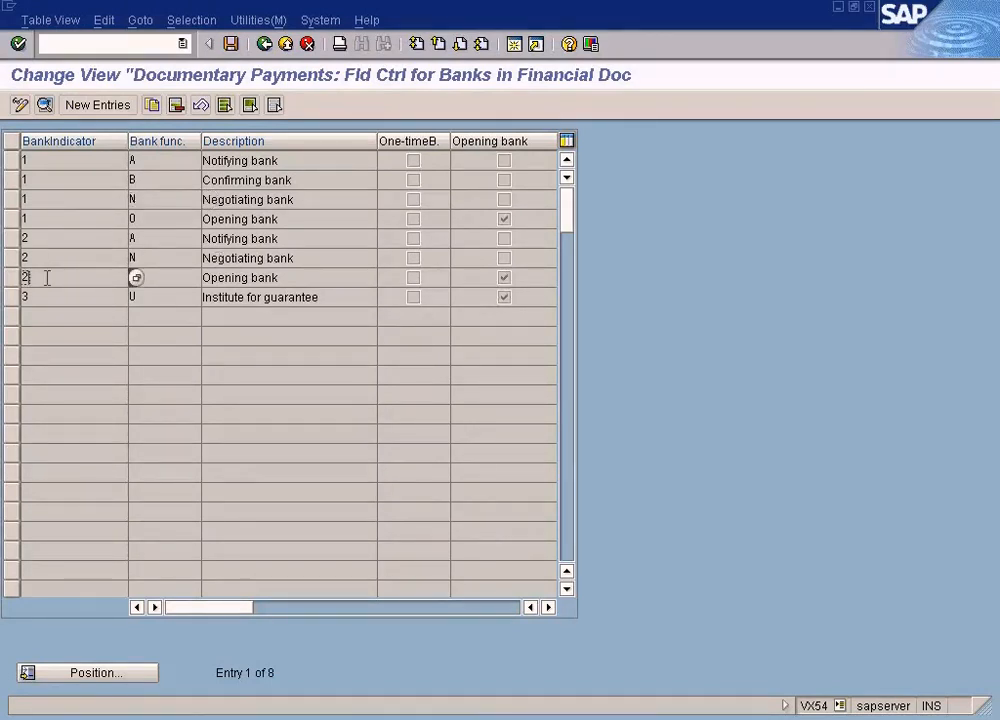
pyautogui.press('F4')
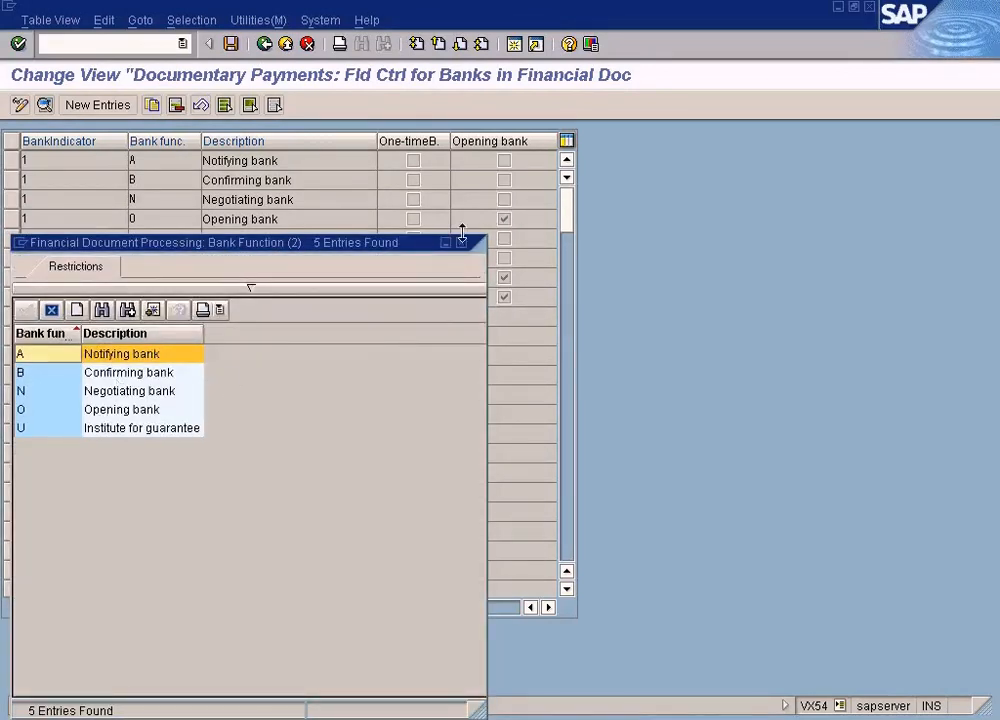
pyautogui.click(461, 243)
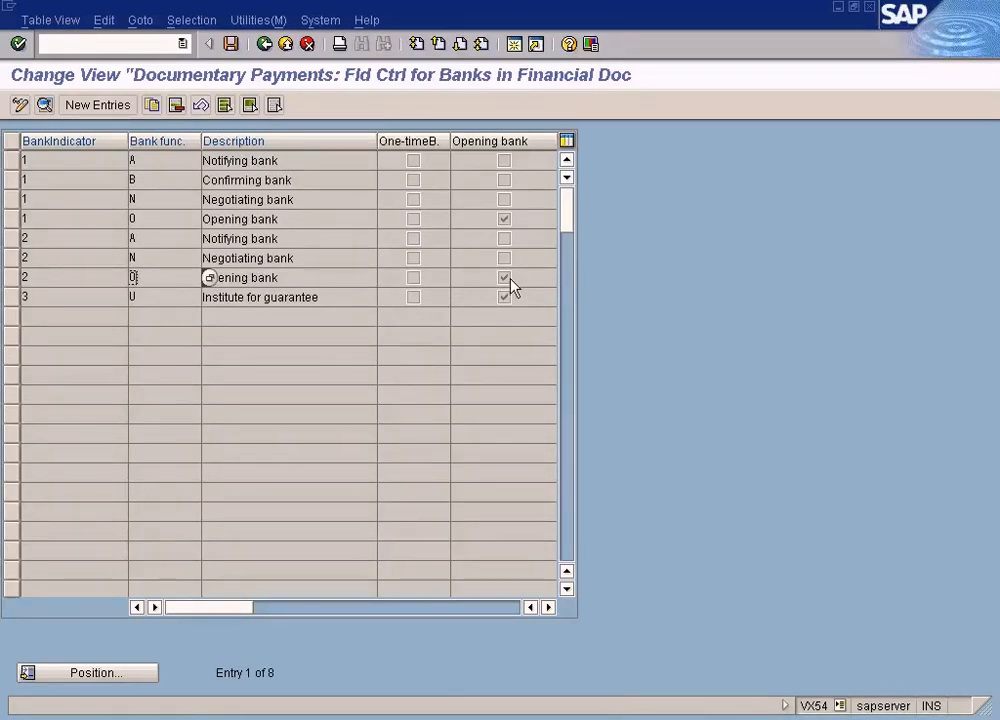
pyautogui.click(38, 272)
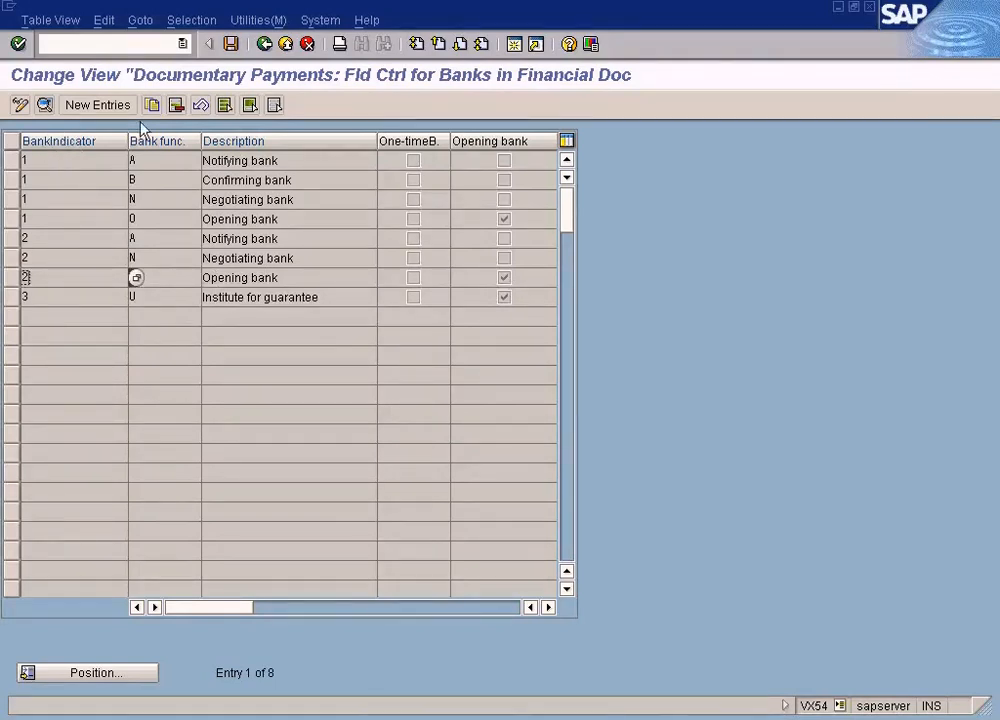
pyautogui.click(264, 45)
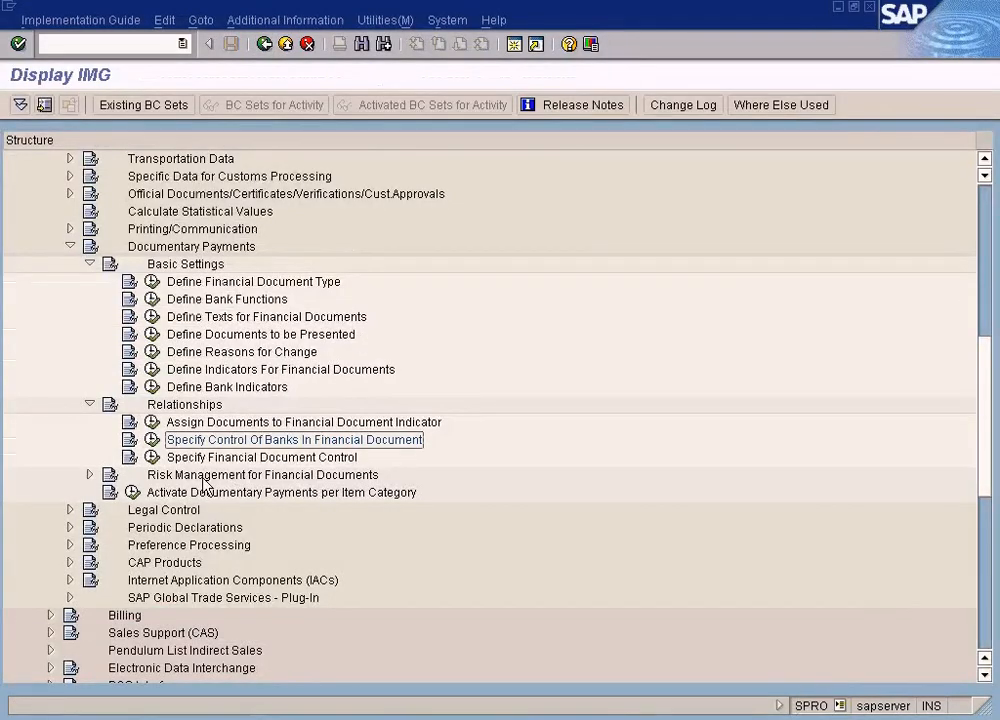
# Examine the financial document control settings, looking up the financial document categories and comparing the bank indicators assigned to letters of credit
pyautogui.click(152, 457)
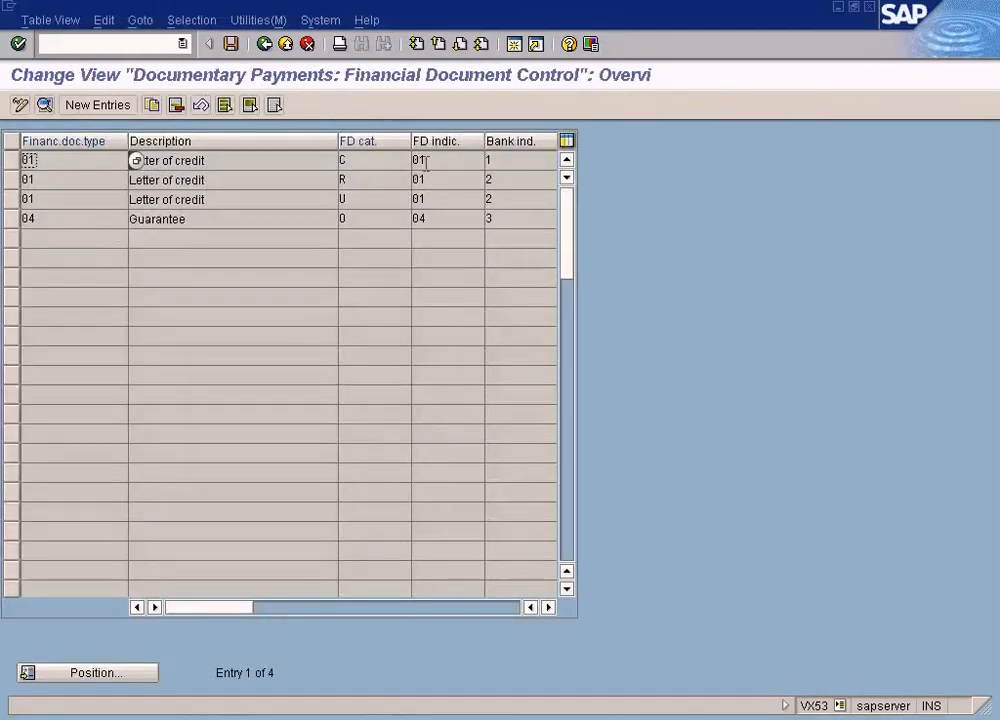
pyautogui.click(500, 178)
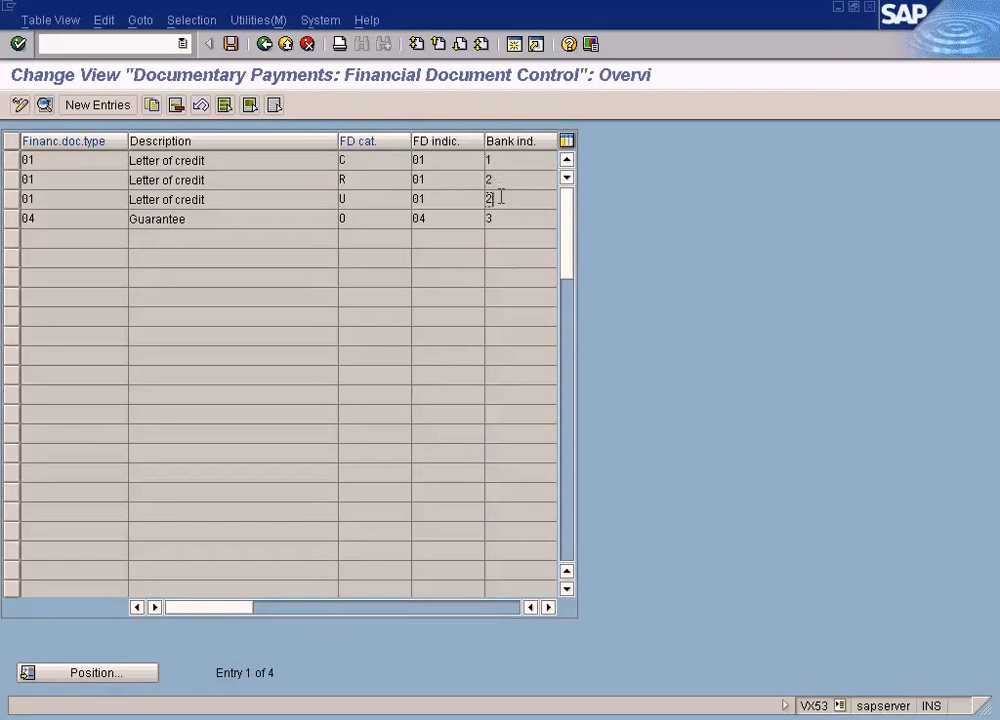
pyautogui.click(357, 199)
pyautogui.press('F4')
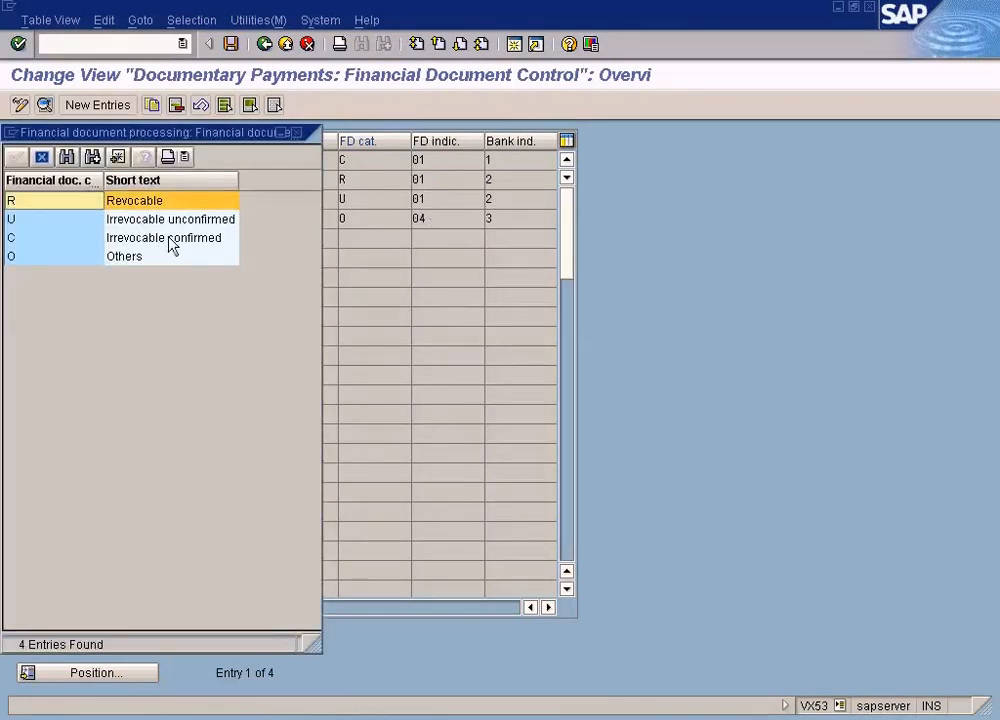
pyautogui.click(171, 240)
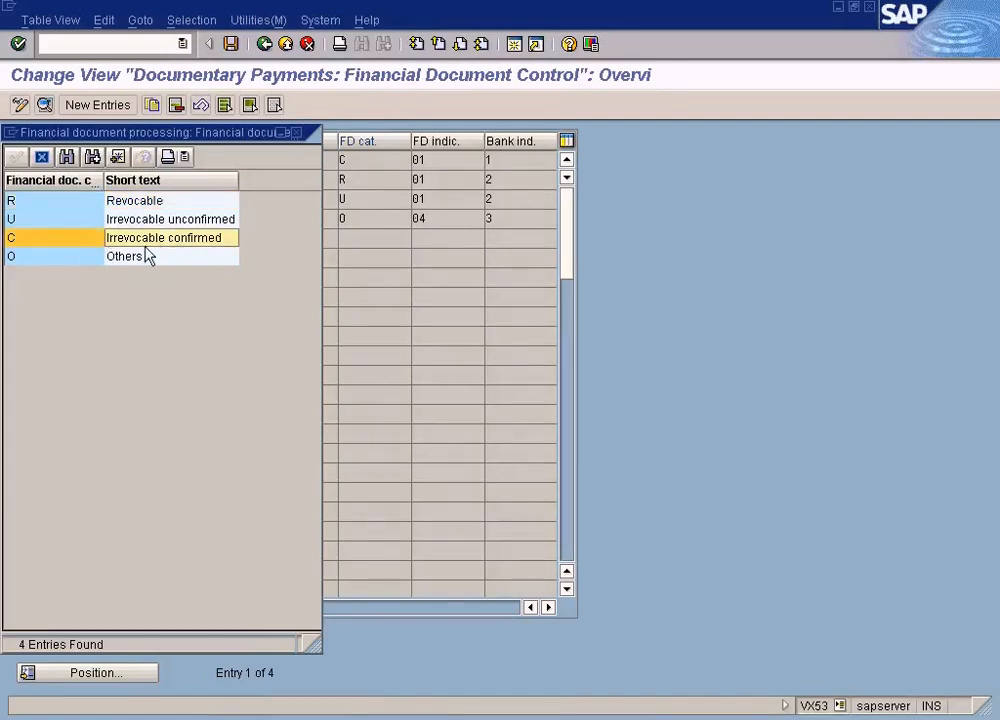
pyautogui.click(296, 133)
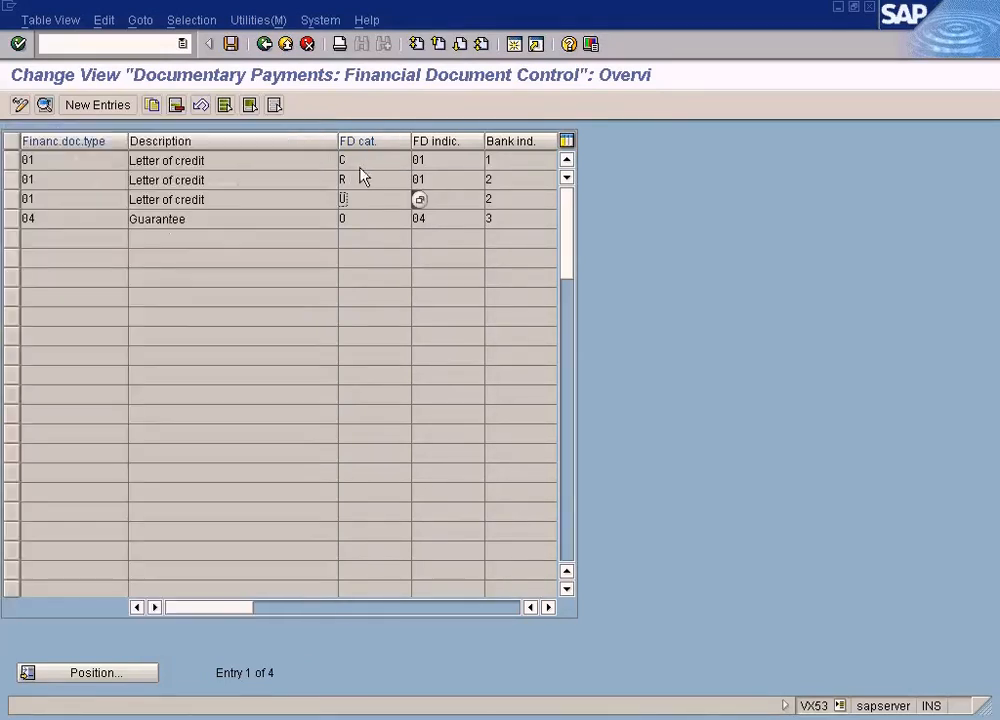
pyautogui.click(496, 162)
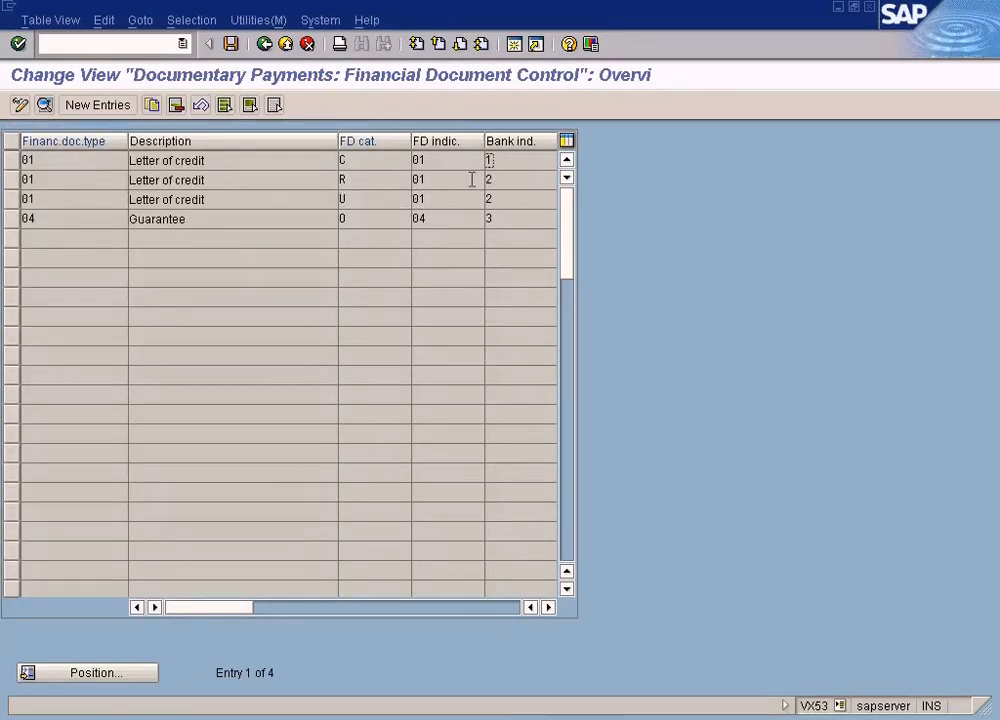
pyautogui.click(384, 199)
pyautogui.click(496, 161)
pyautogui.click(264, 43)
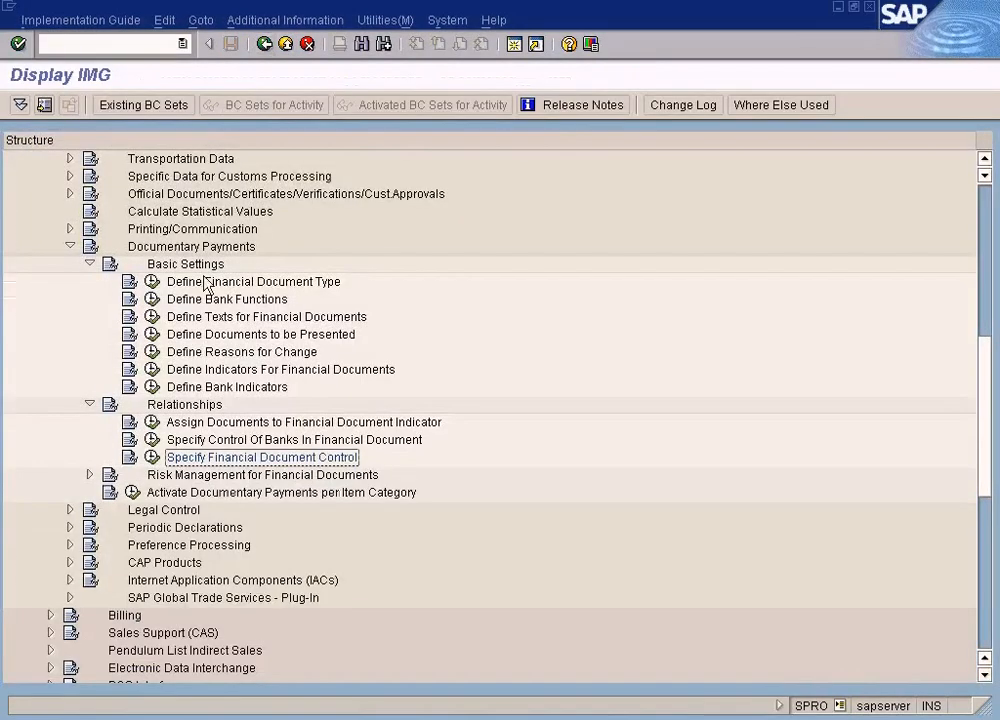
# Recheck the bank indicators and examine the bank functions and opening bank flag controlled for bank indicator 1
pyautogui.click(158, 389)
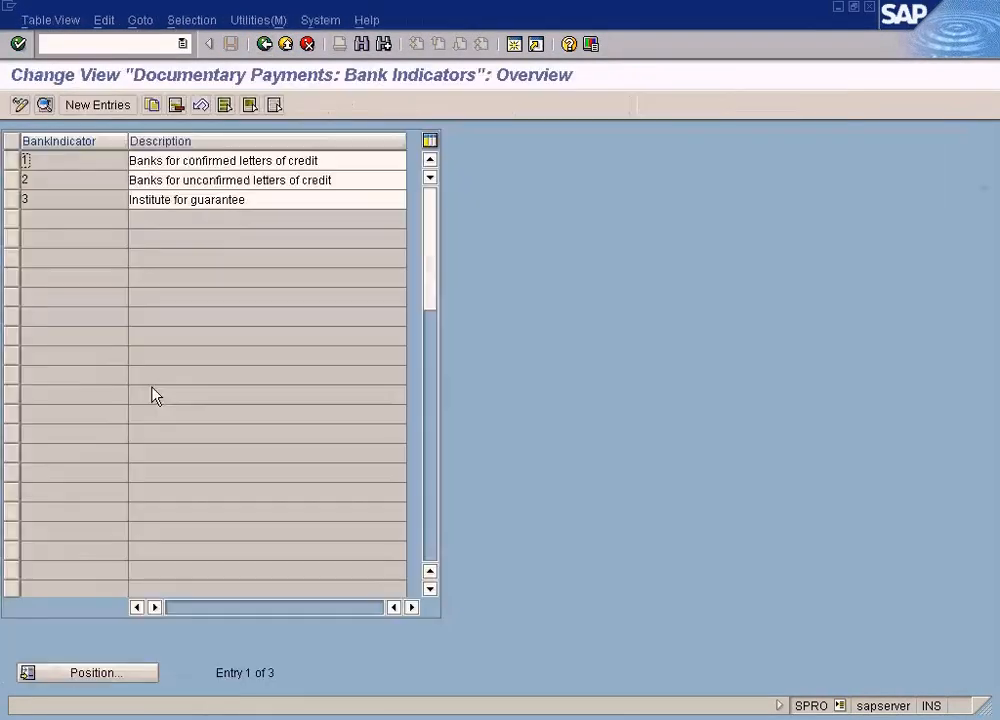
pyautogui.click(265, 45)
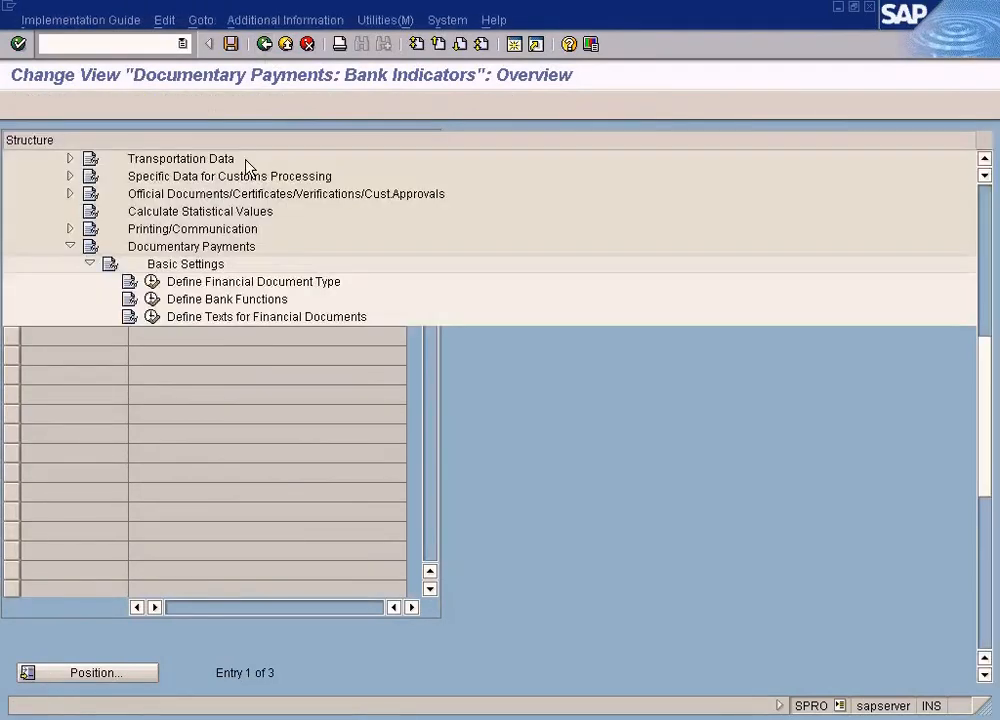
pyautogui.click(152, 439)
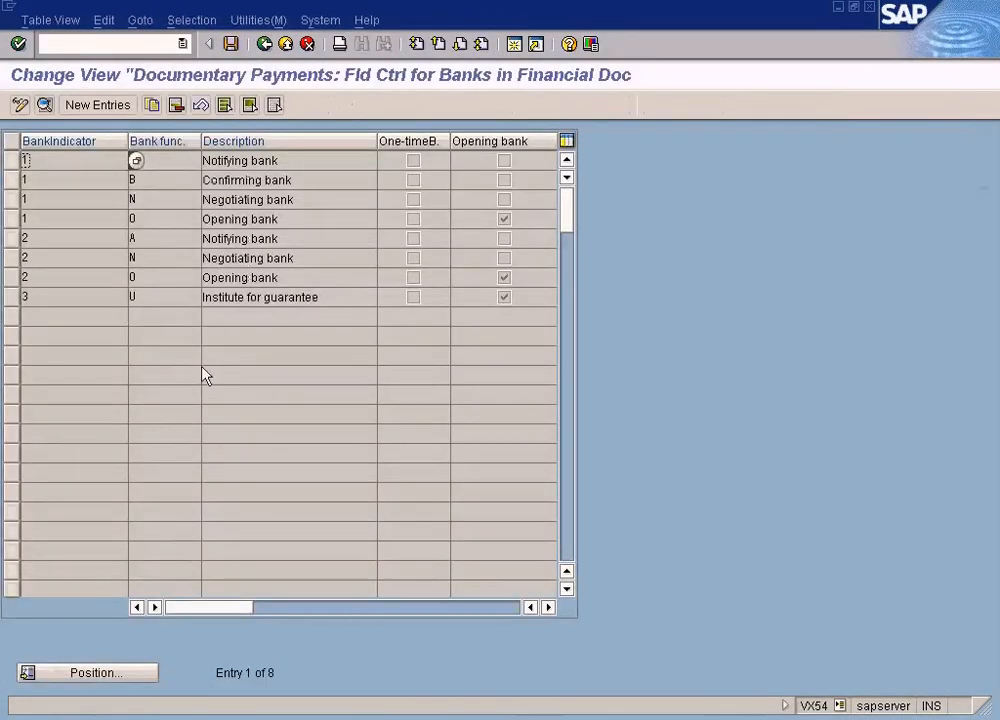
pyautogui.click(98, 177)
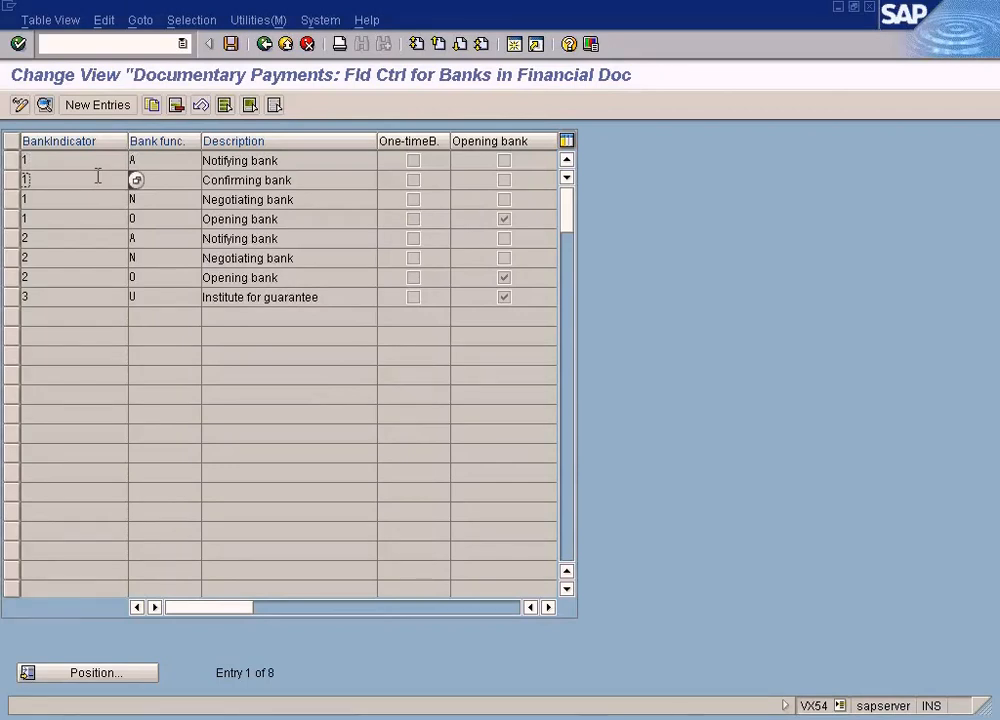
pyautogui.click(87, 221)
pyautogui.click(171, 222)
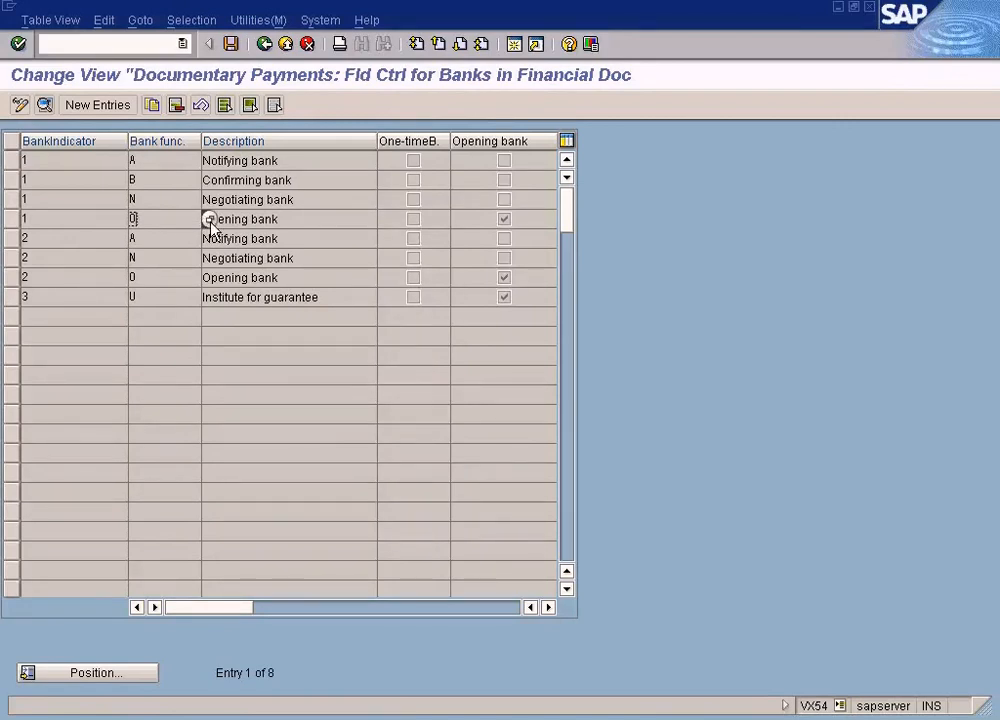
pyautogui.click(87, 218)
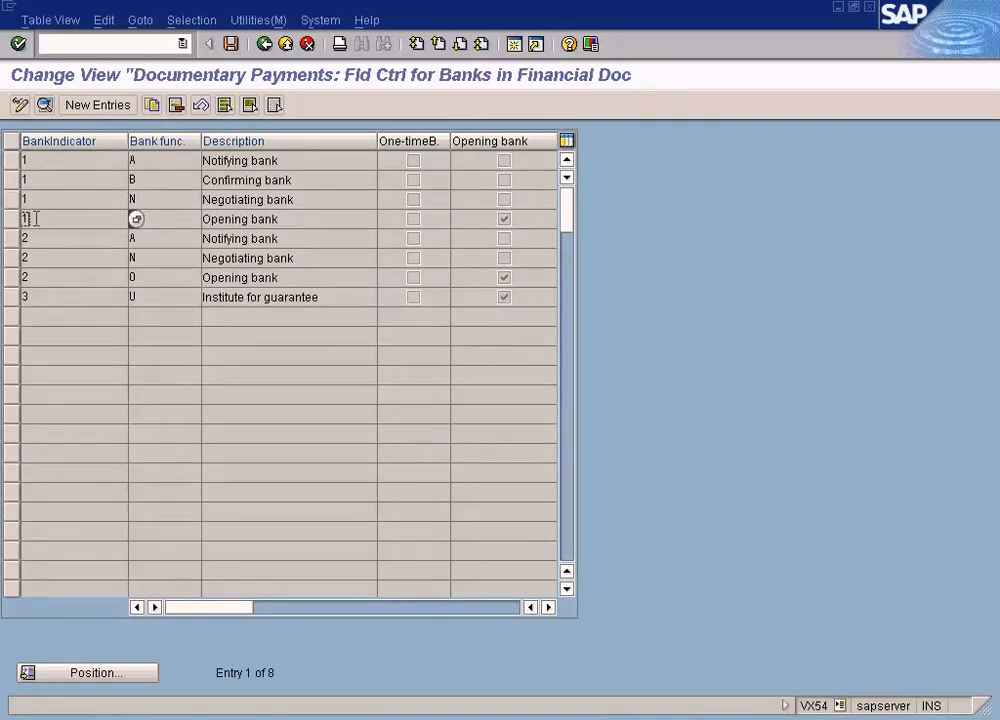
pyautogui.click(155, 217)
pyautogui.click(510, 227)
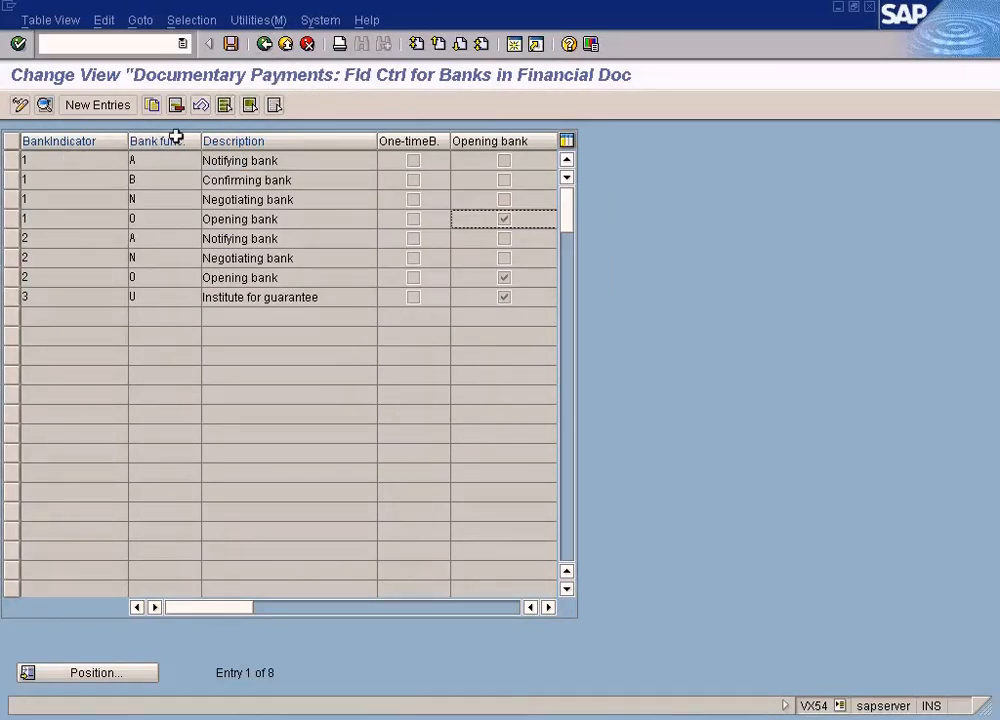
pyautogui.click(266, 46)
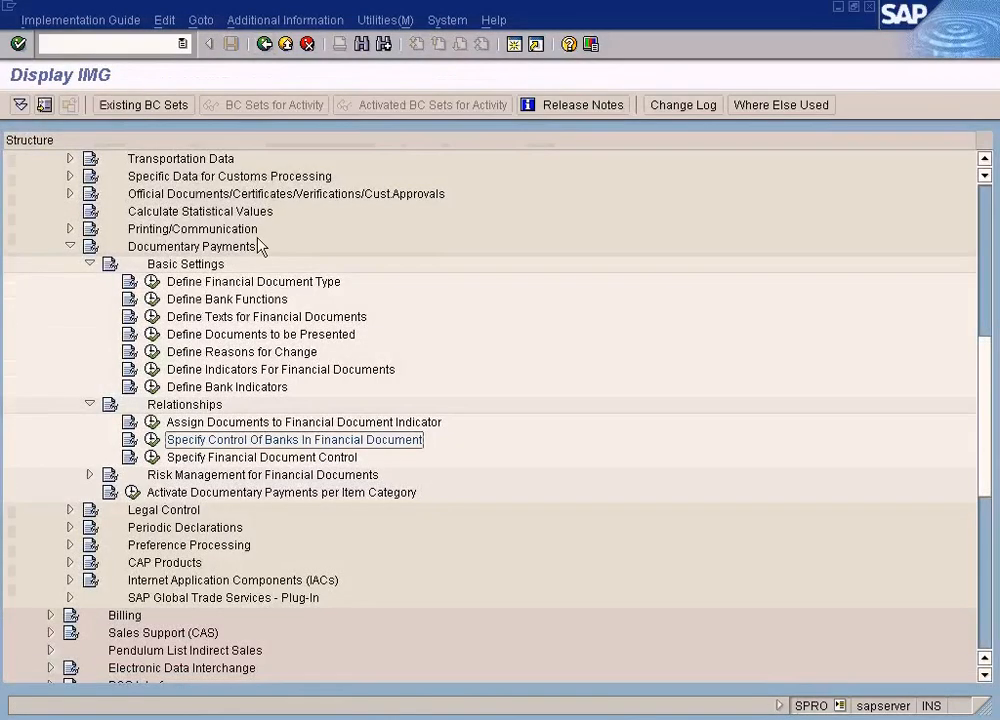
# Trace the irrevocable confirmed letter of credit to its bank indicator in the financial document control, and leave the customizing view
pyautogui.click(151, 456)
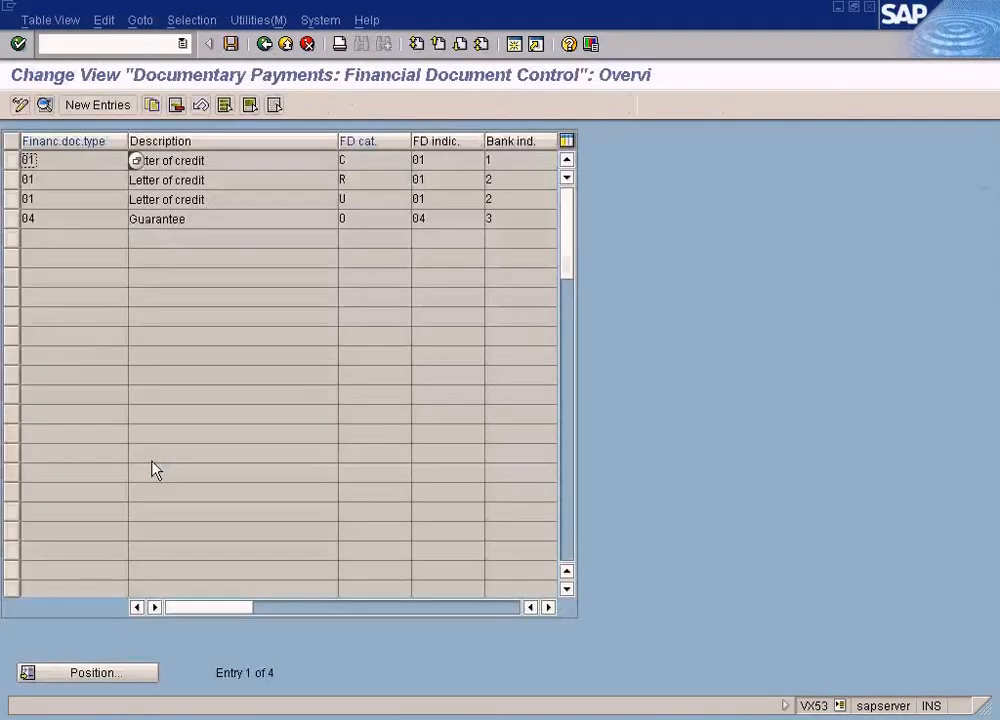
pyautogui.click(358, 199)
pyautogui.click(366, 219)
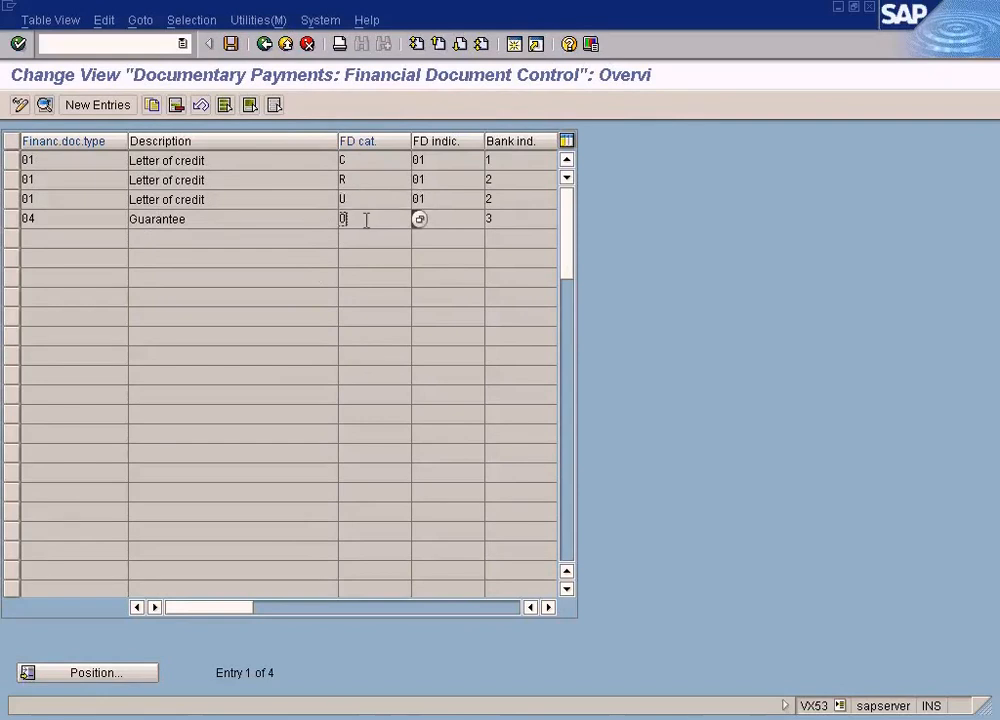
pyautogui.click(418, 160)
pyautogui.click(177, 240)
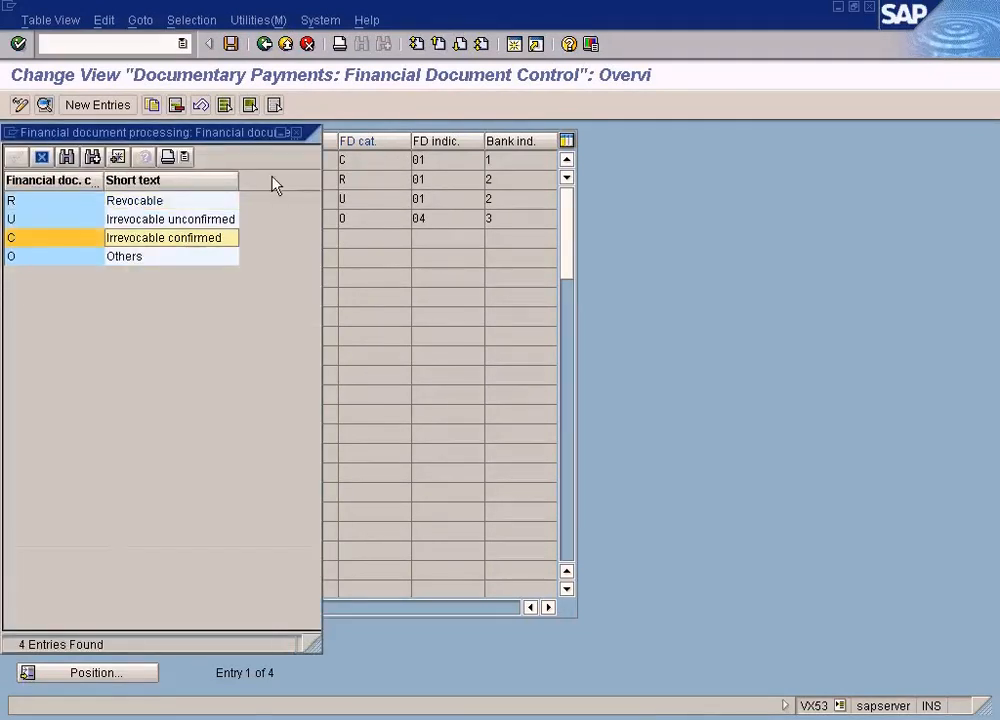
pyautogui.click(296, 132)
pyautogui.click(30, 160)
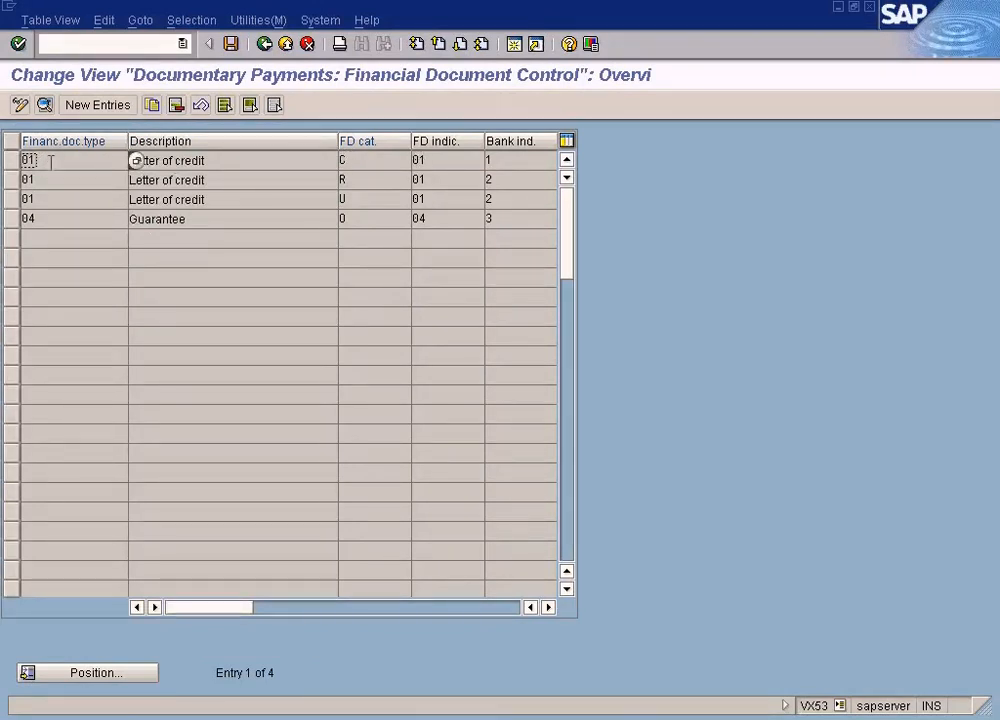
pyautogui.click(490, 160)
pyautogui.click(265, 45)
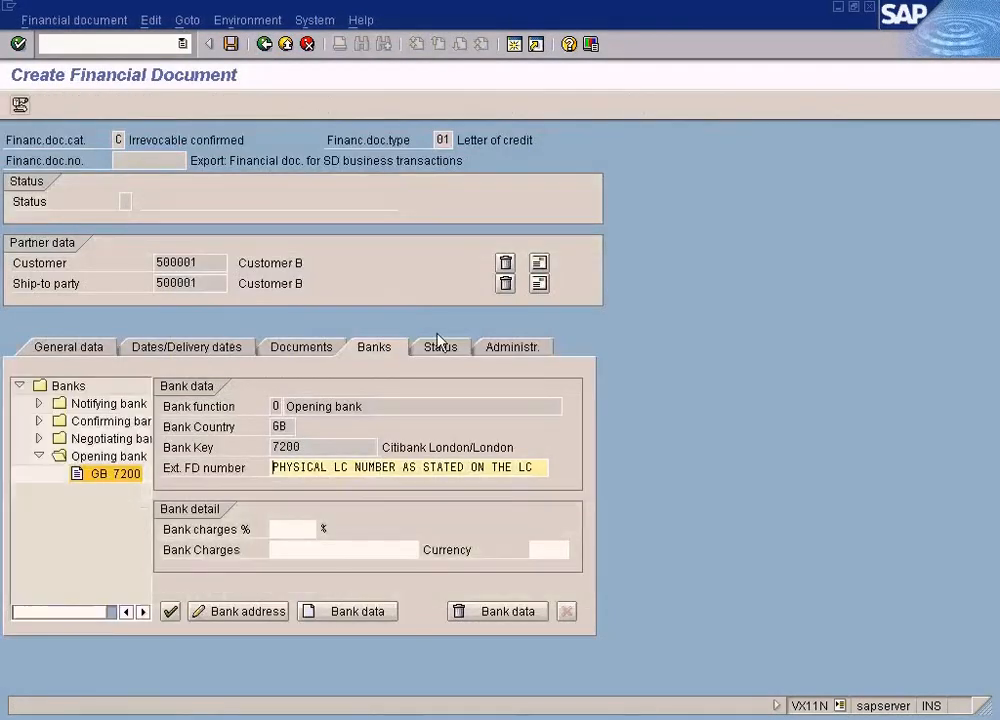
# View the document's status data, try to save it, and accept the customer address requested by the incompletion analysis
pyautogui.click(442, 348)
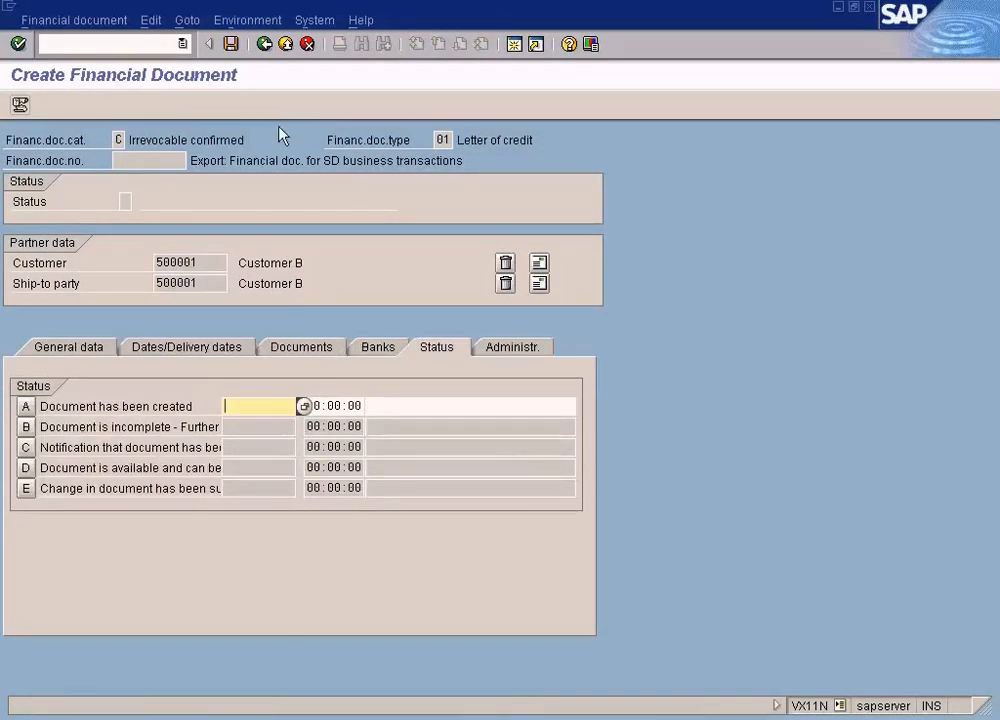
pyautogui.click(231, 45)
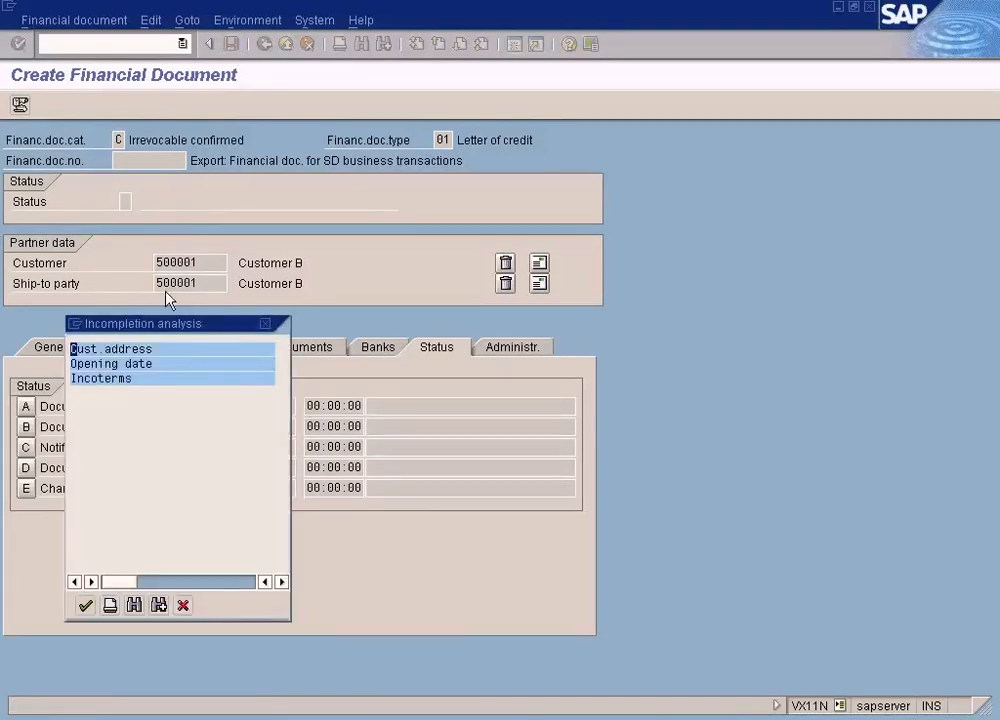
pyautogui.doubleClick(135, 348)
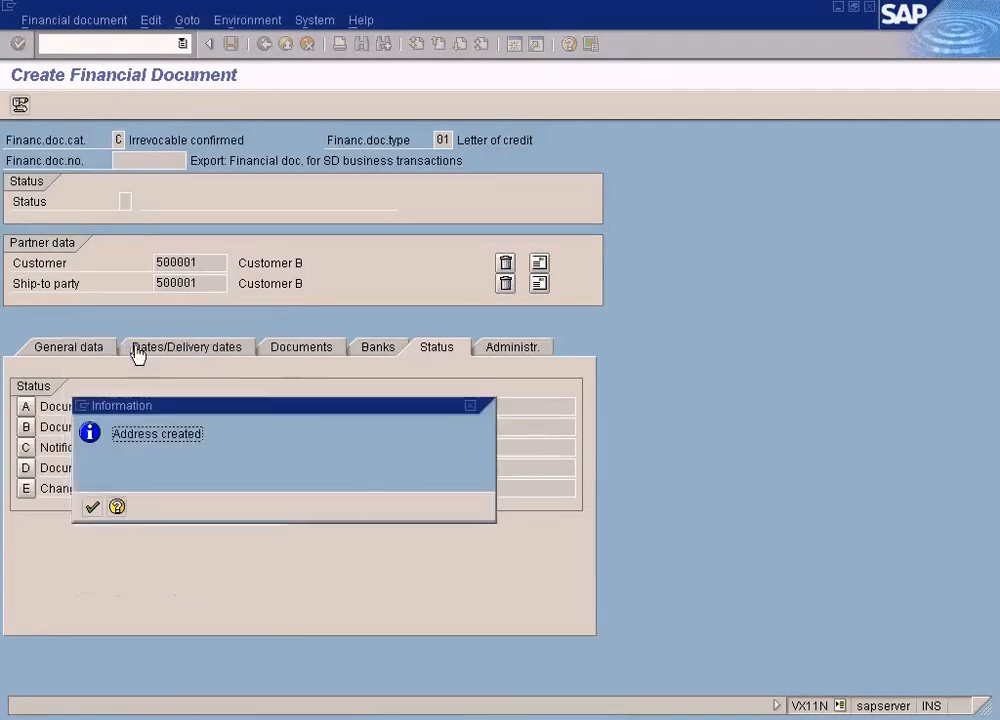
pyautogui.click(96, 509)
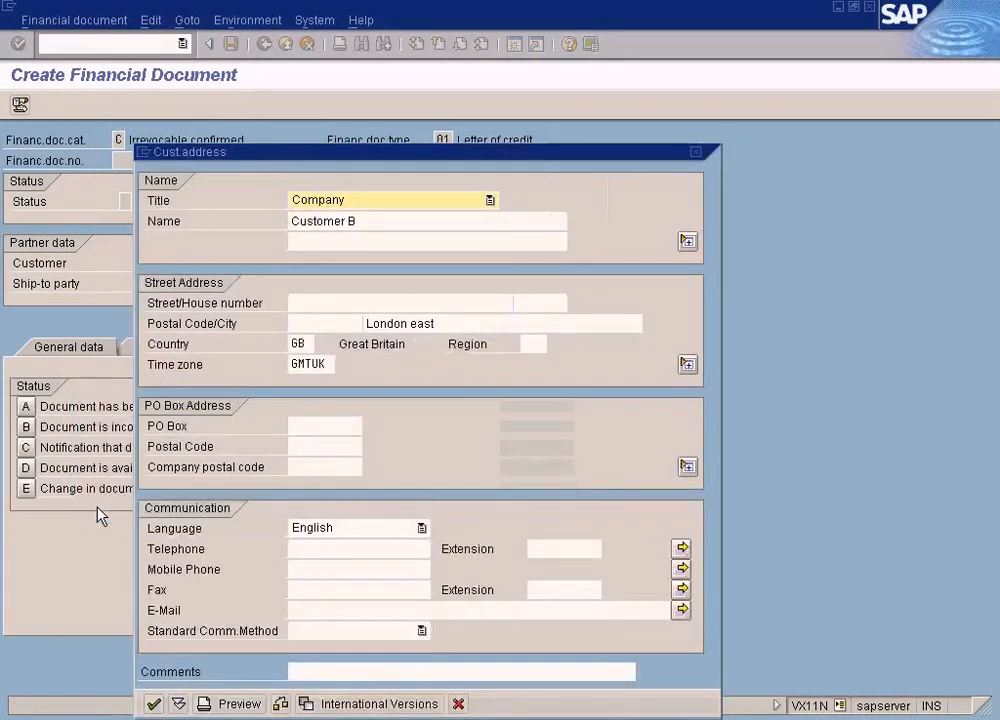
pyautogui.moveTo(361, 154); pyautogui.dragTo(361, 89)
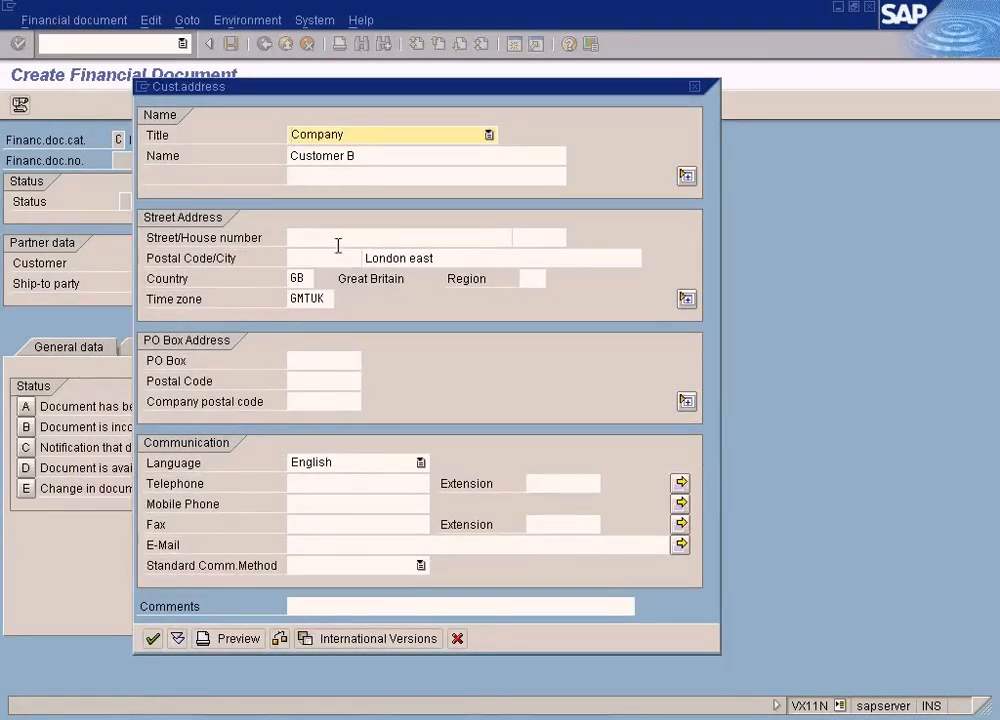
pyautogui.click(152, 640)
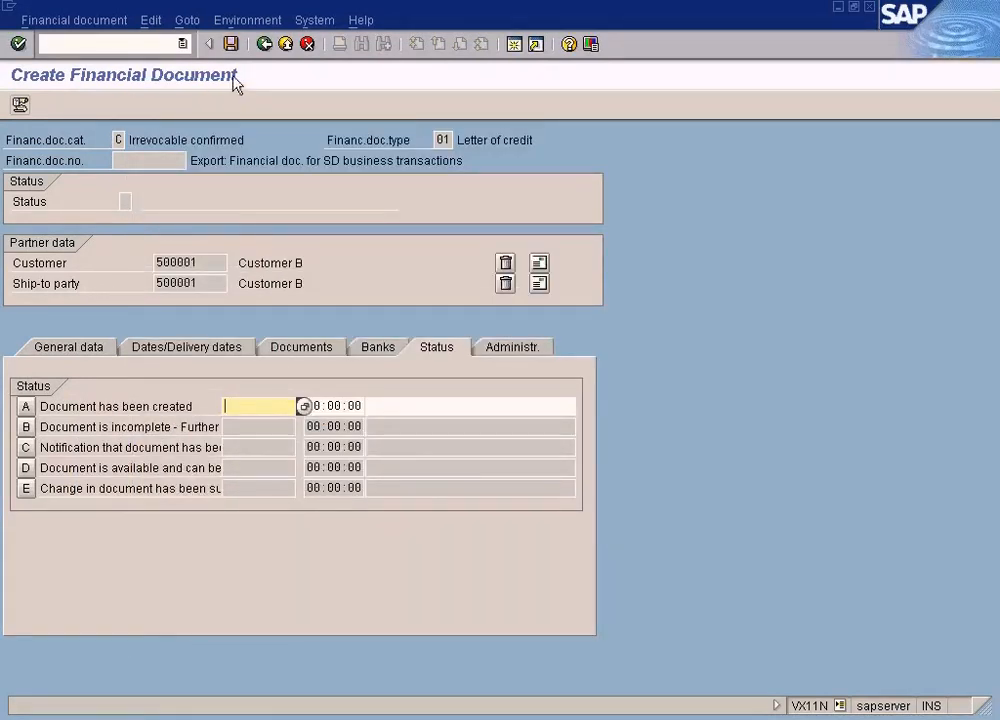
# Check the document's incompleteness by saving again and set the missing opening date to 02.05.2009
pyautogui.click(231, 44)
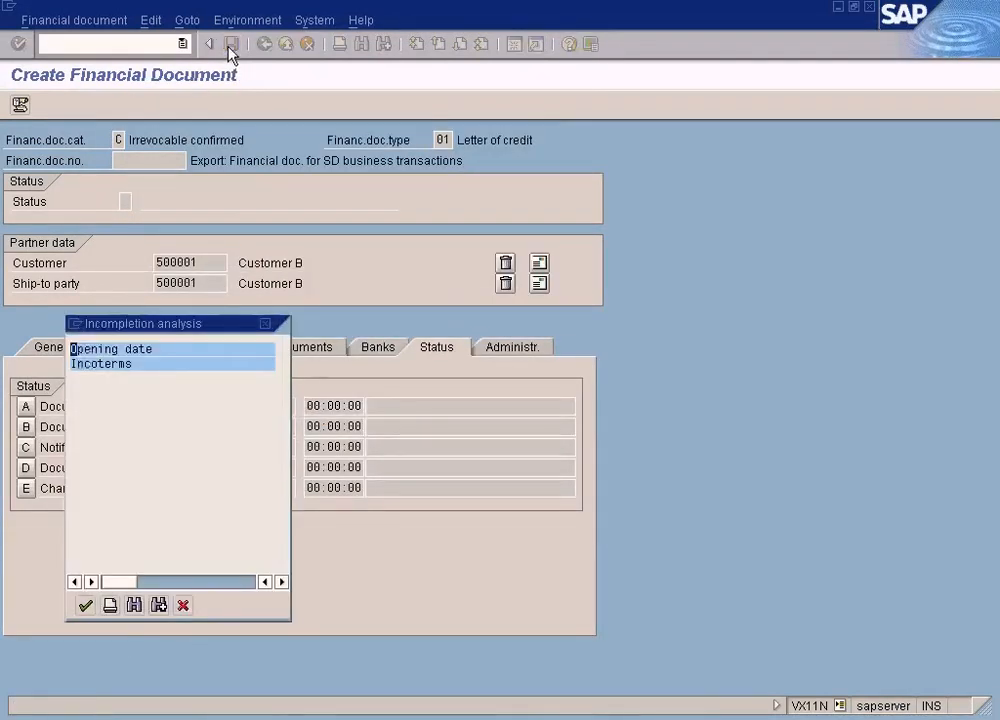
pyautogui.doubleClick(125, 361)
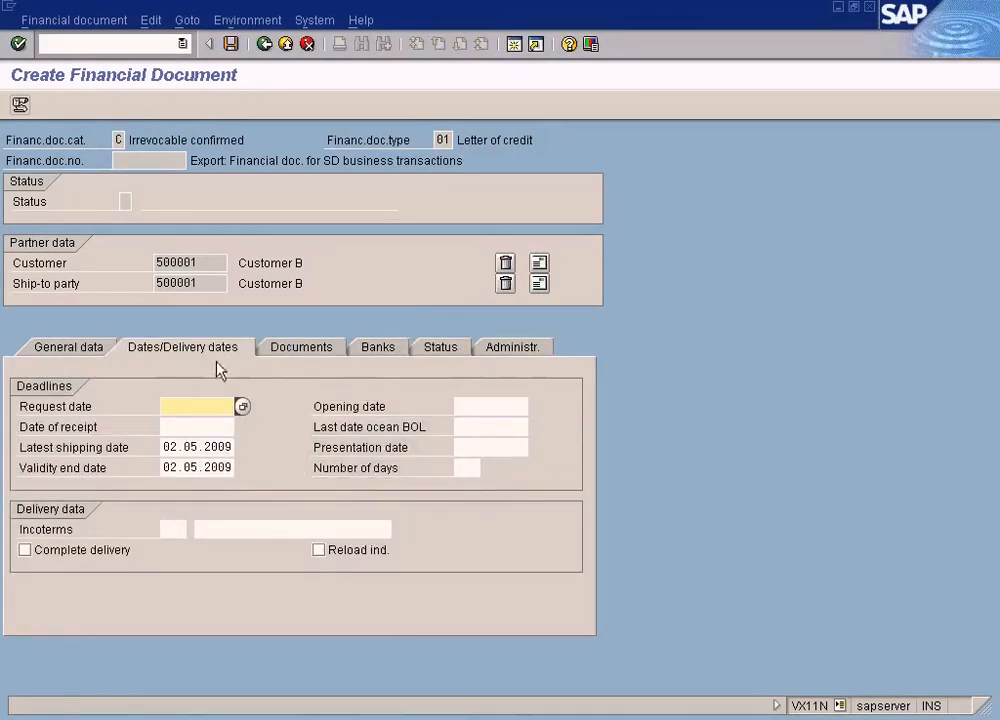
pyautogui.click(488, 406)
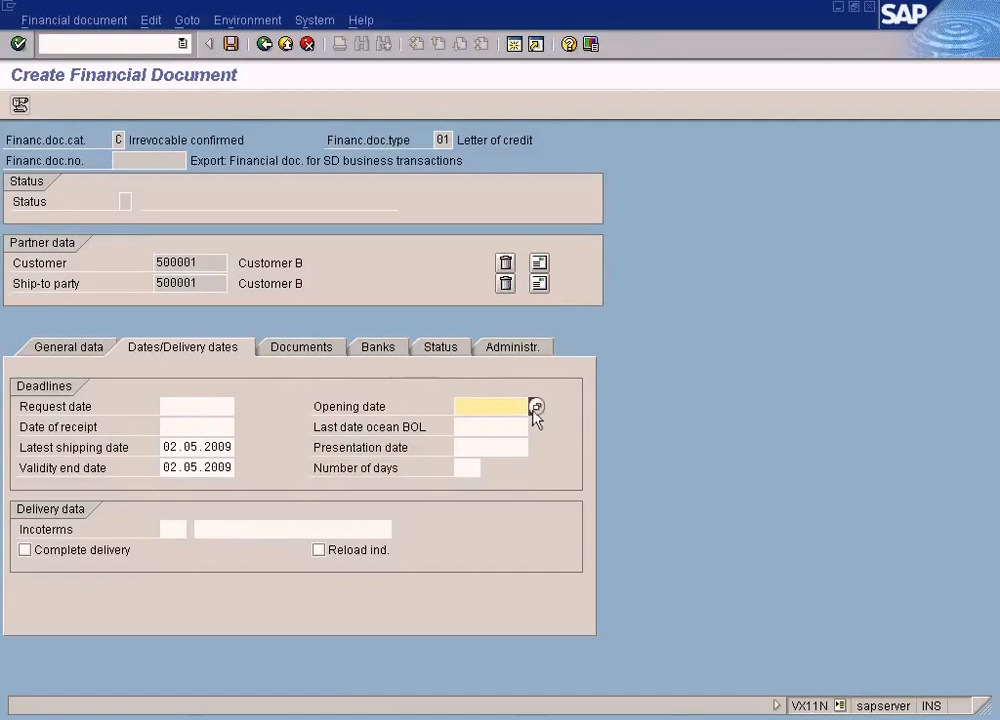
pyautogui.click(536, 407)
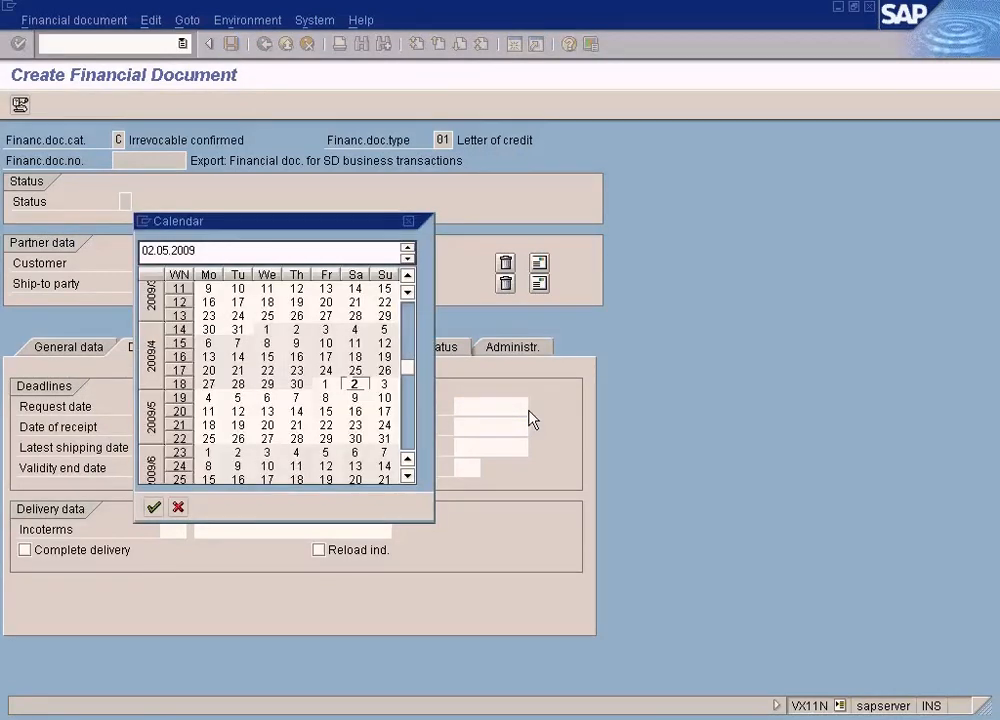
pyautogui.press('Return')
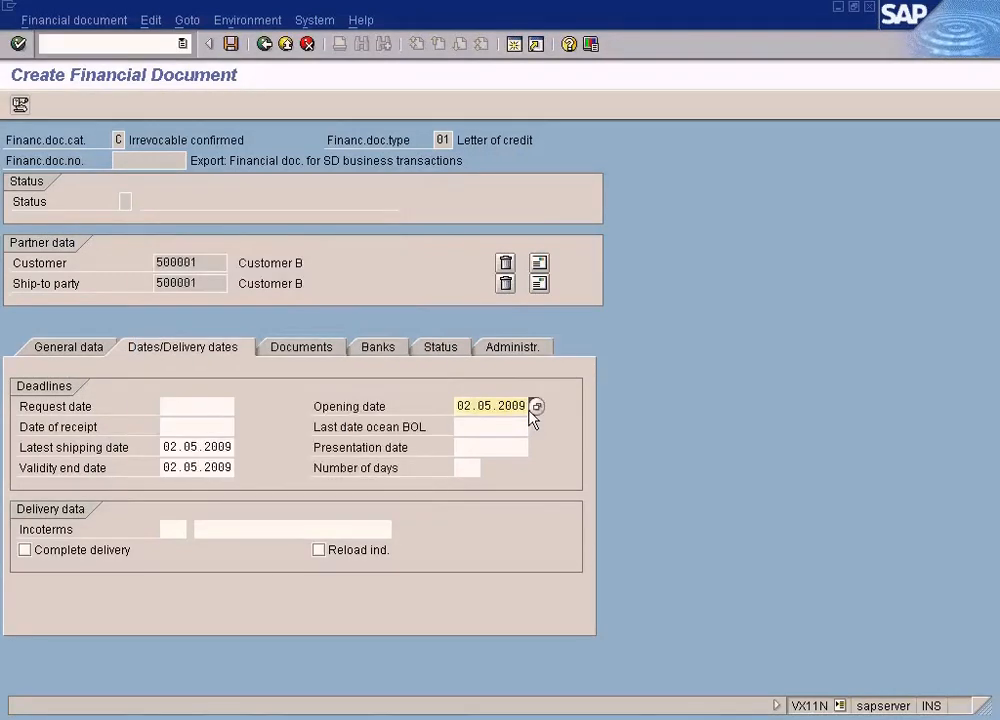
# Attempt another save and set the missing Incoterms in the delivery data to FOB
pyautogui.click(232, 44)
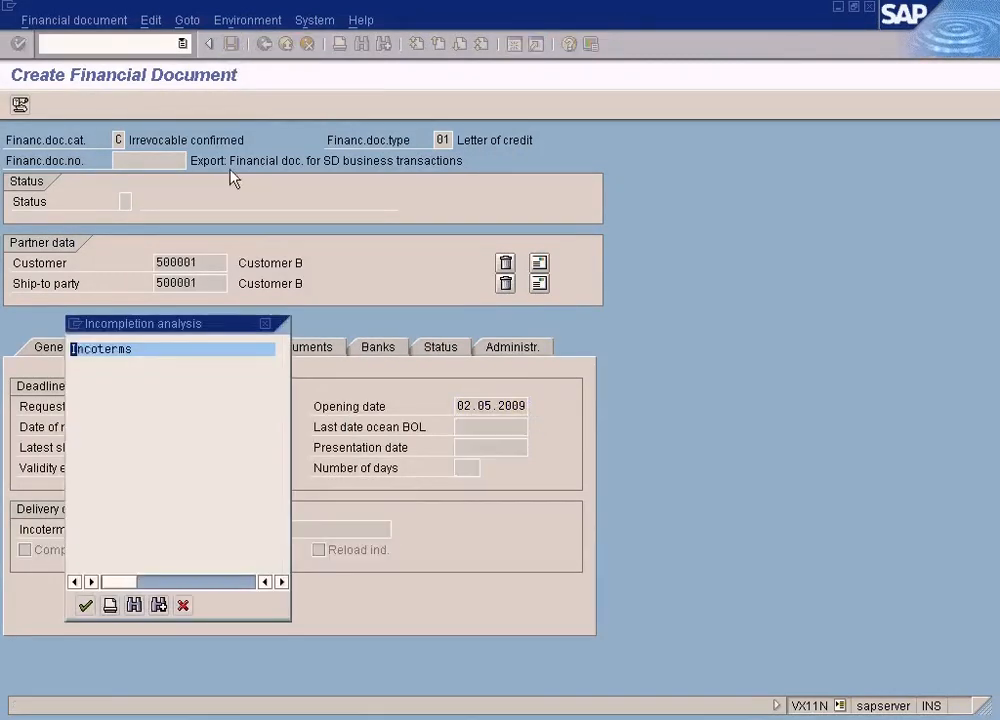
pyautogui.doubleClick(122, 349)
pyautogui.click(166, 528)
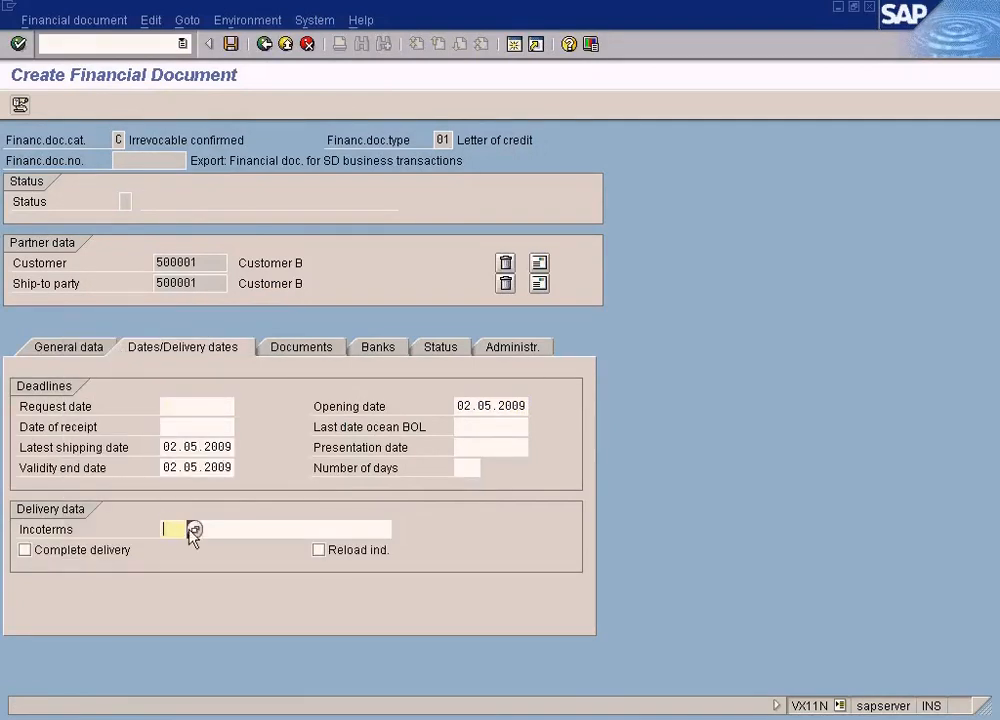
pyautogui.click(193, 530)
pyautogui.click(229, 598)
pyautogui.doubleClick(229, 598)
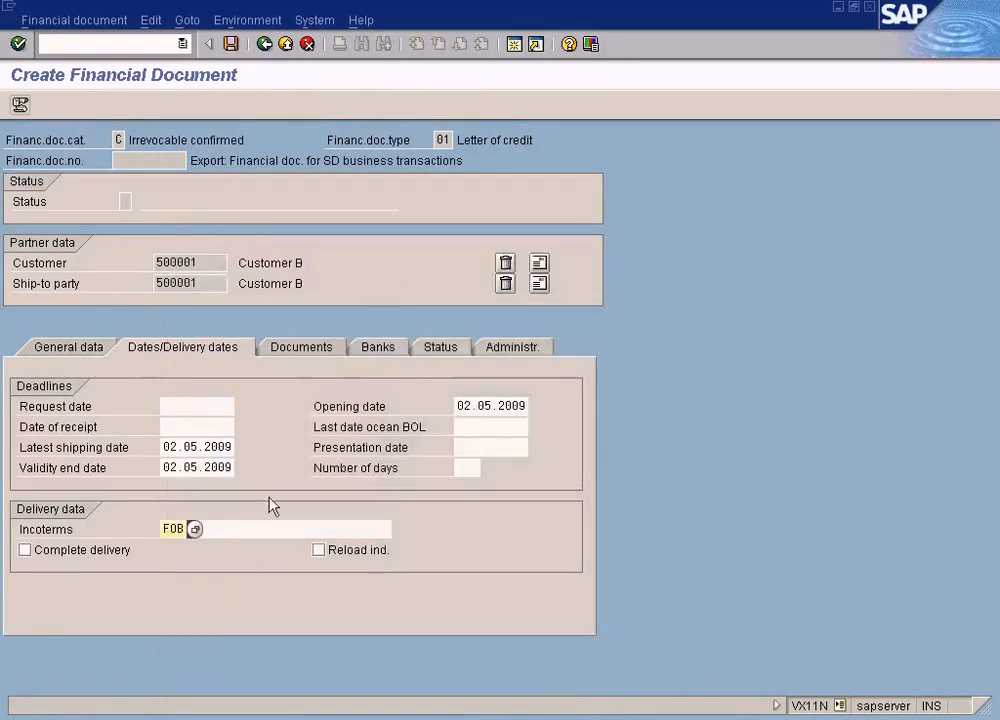
# Enter London as the location for the FOB Incoterm and save the financial document
pyautogui.click(232, 45)
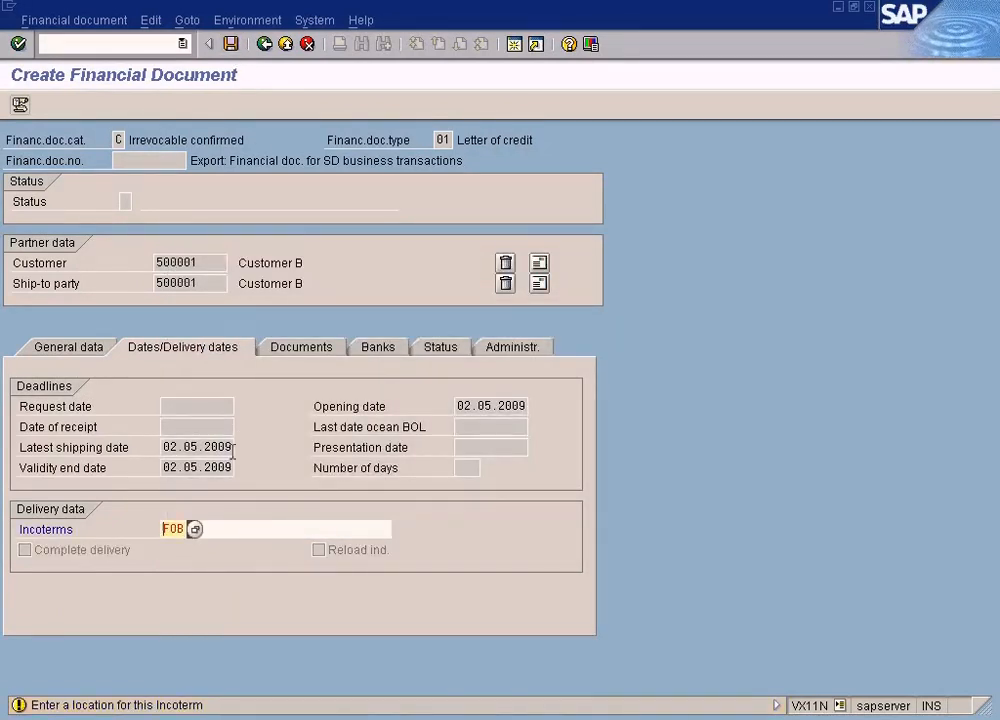
pyautogui.click(216, 533)
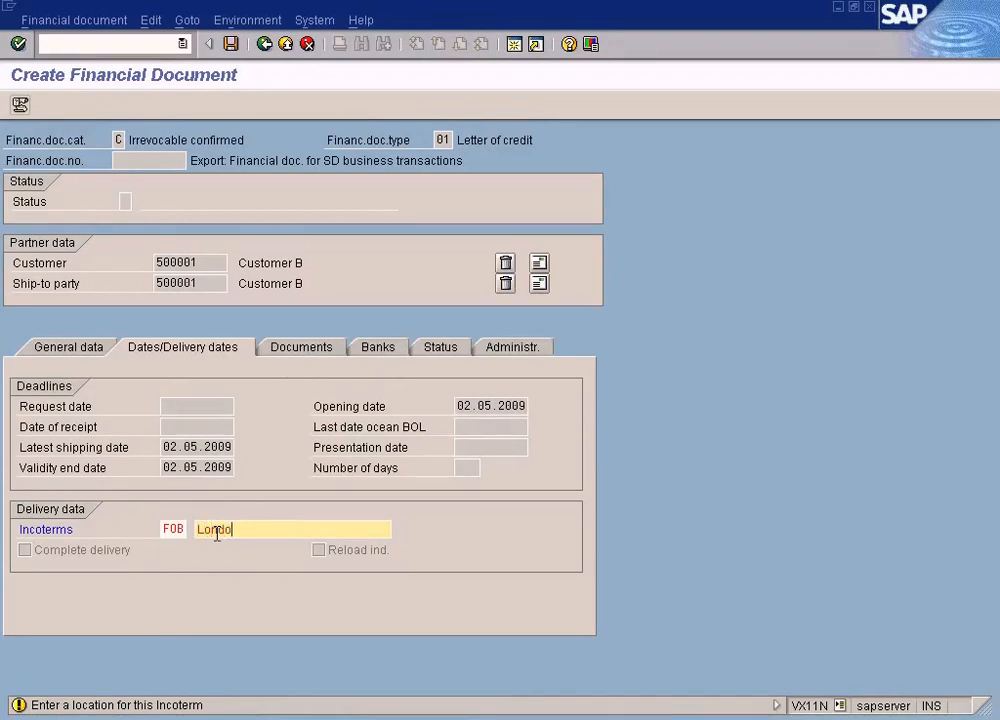
pyautogui.click(230, 43)
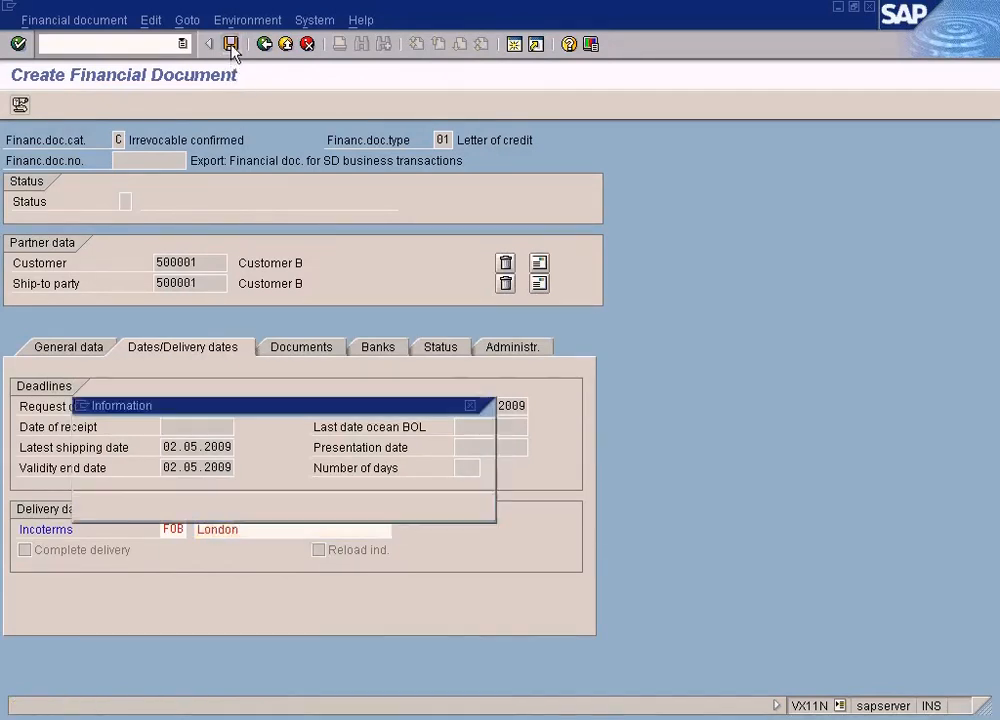
pyautogui.click(92, 508)
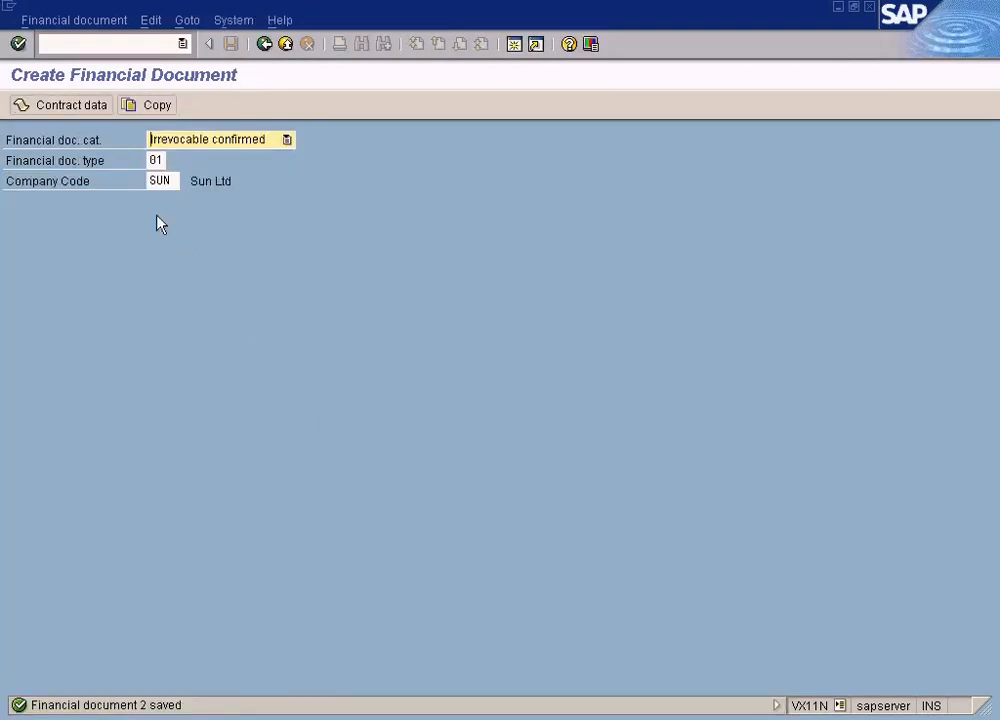
pyautogui.press('Return')
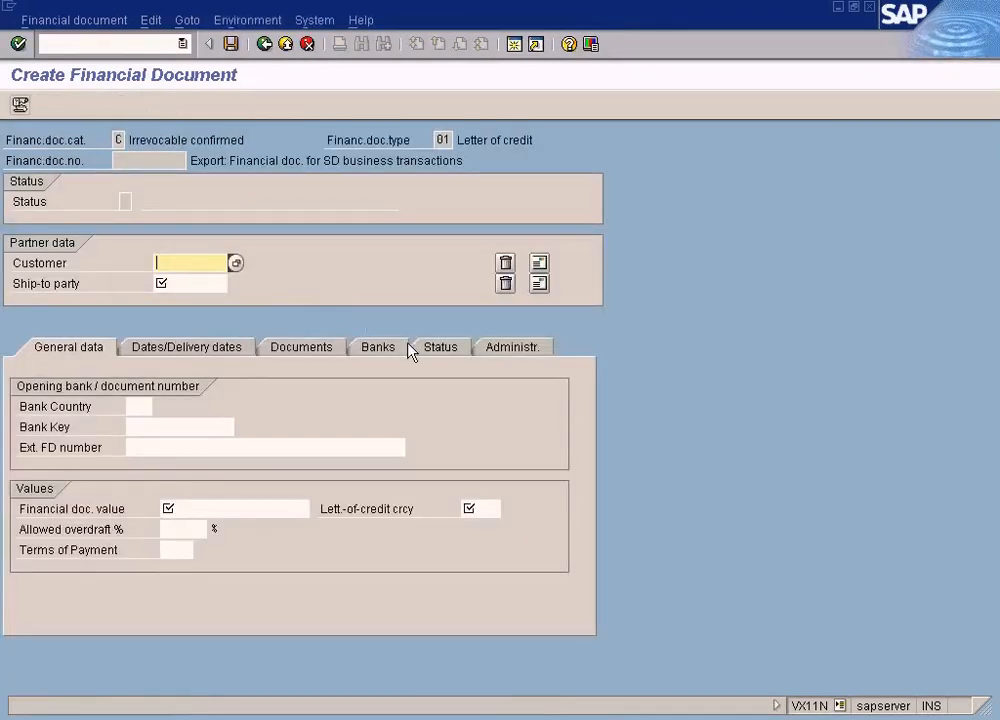
pyautogui.click(280, 45)
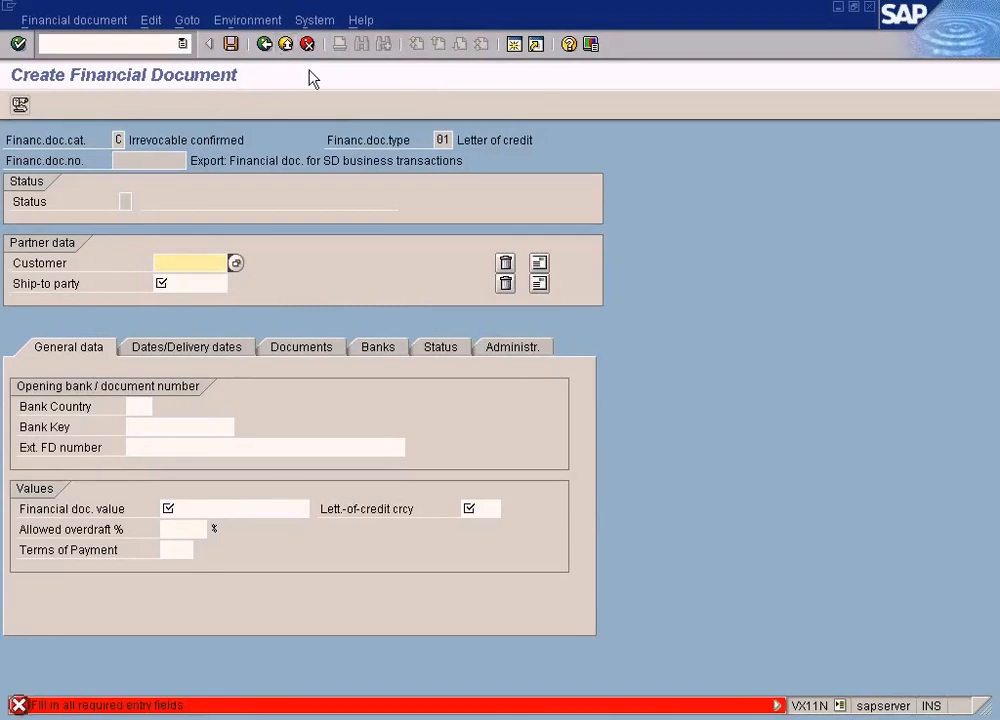
pyautogui.click(307, 44)
pyautogui.click(335, 330)
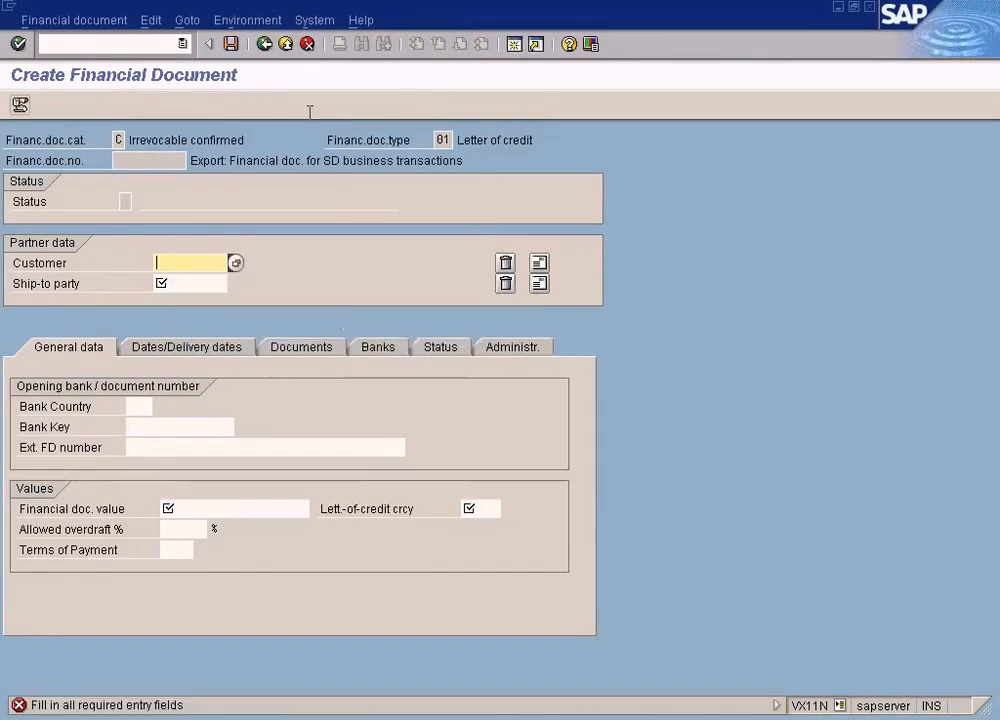
pyautogui.click(307, 44)
pyautogui.click(268, 337)
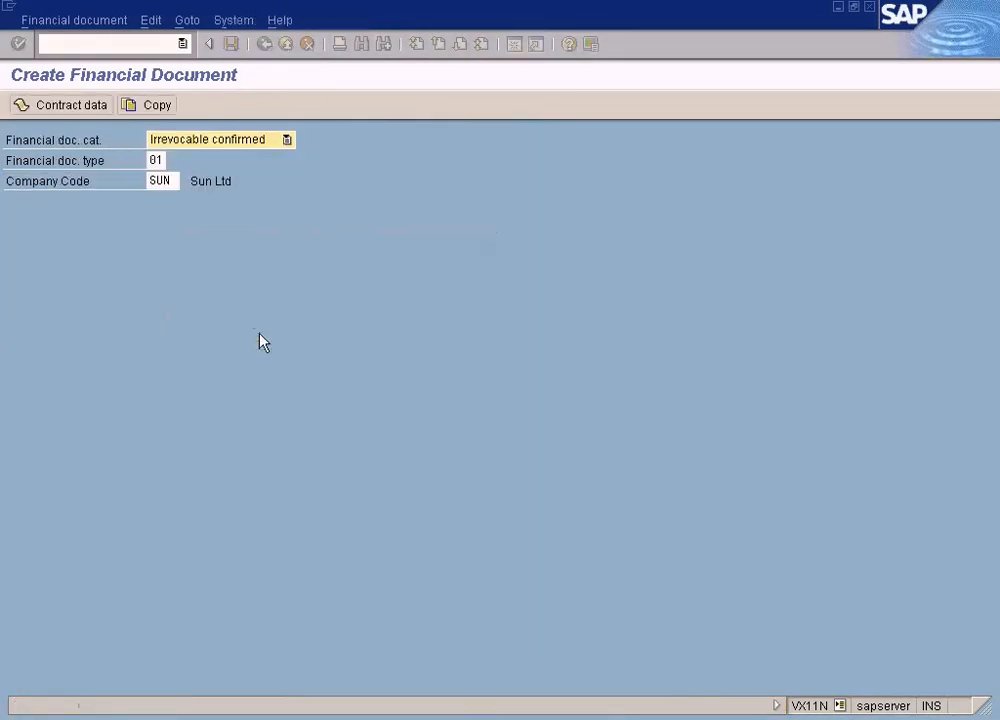
# Open financial document 2 for changing and display its status data
pyautogui.click(70, 20)
pyautogui.click(70, 62)
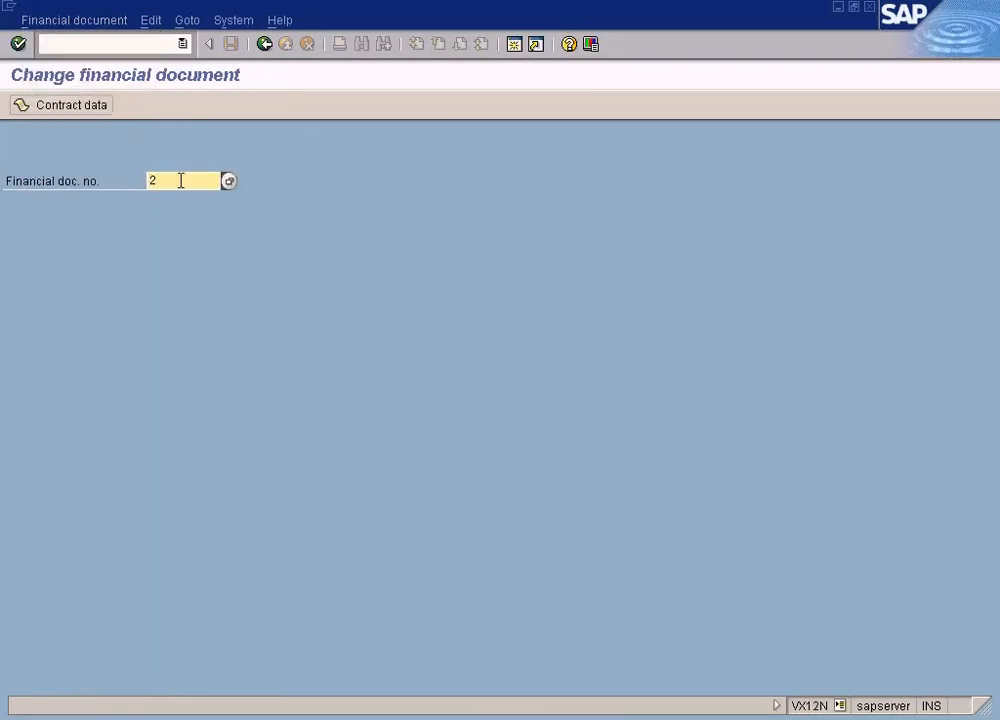
pyautogui.press('Return')
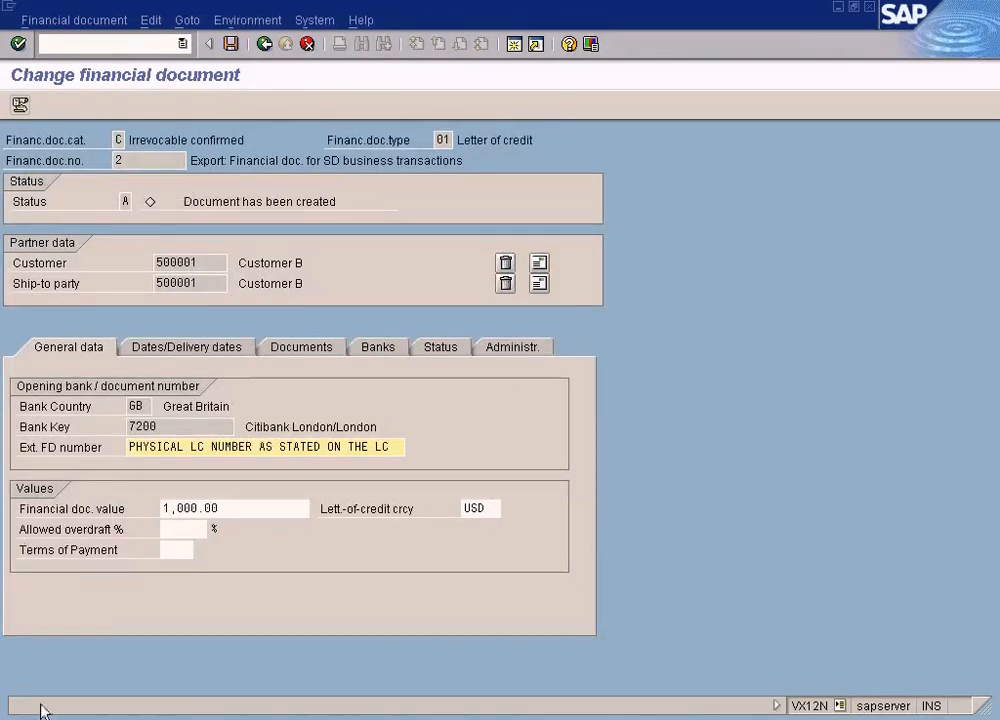
pyautogui.click(145, 162)
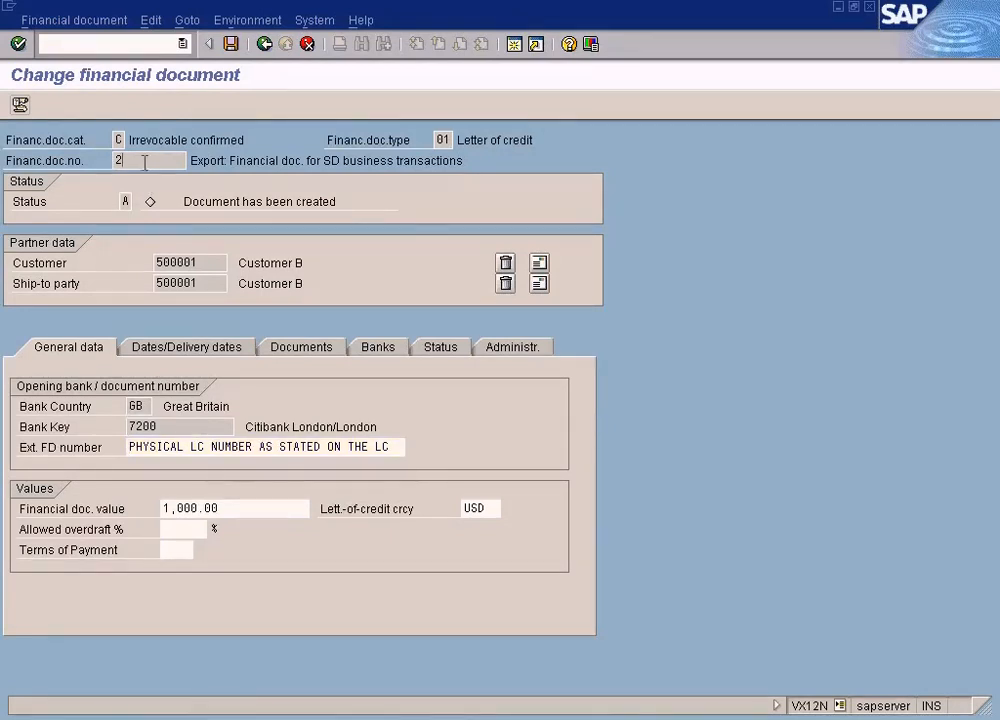
pyautogui.click(456, 350)
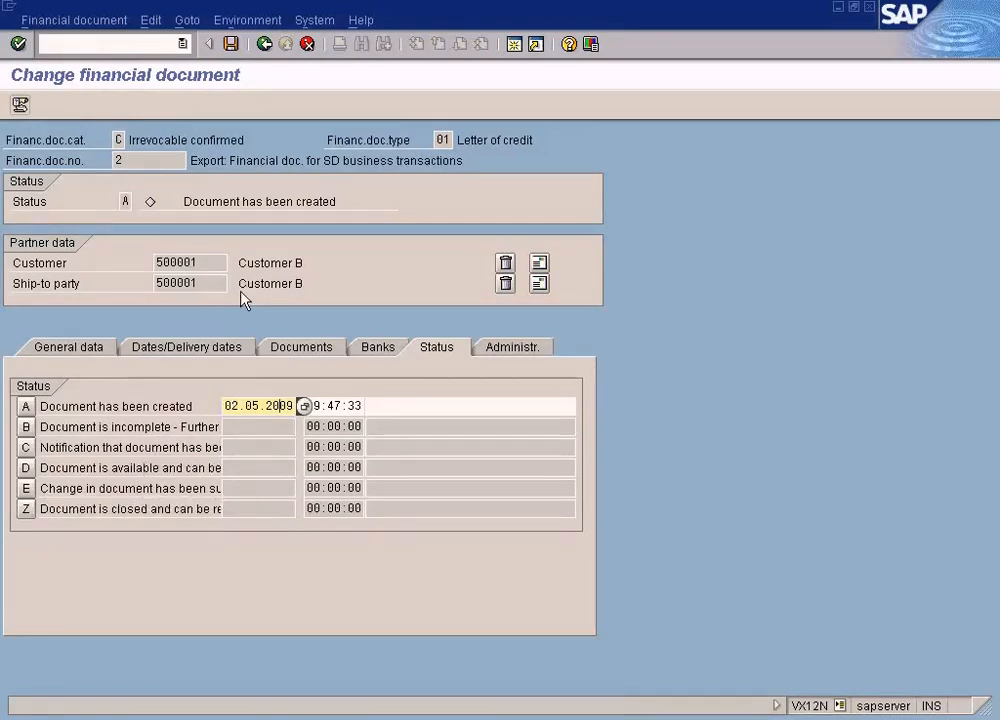
pyautogui.click(80, 20)
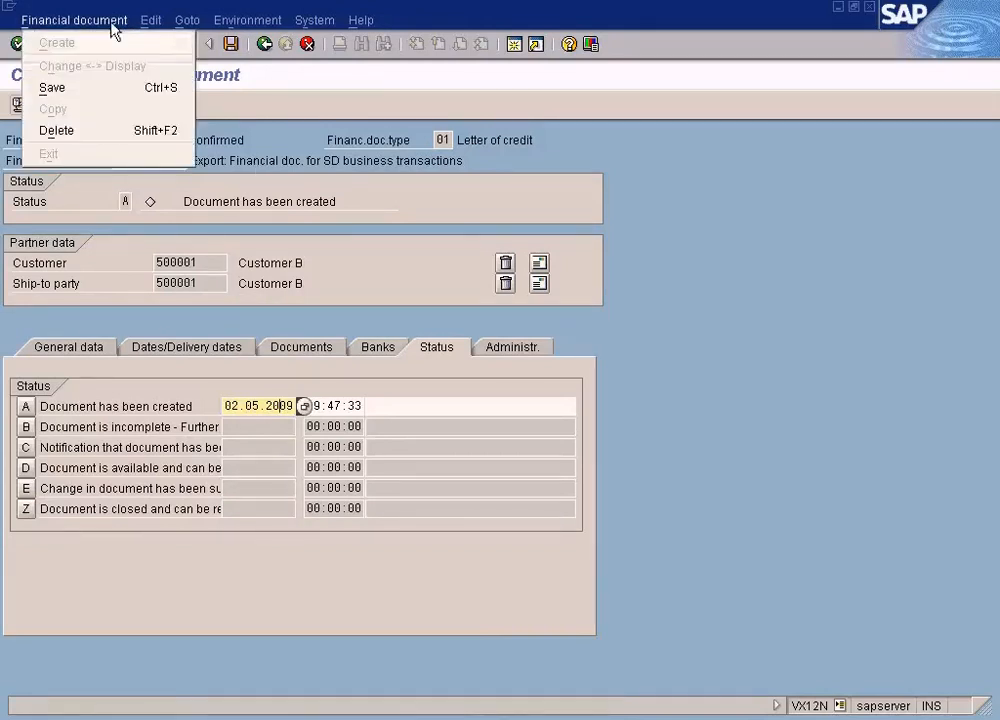
pyautogui.moveTo(150, 28)
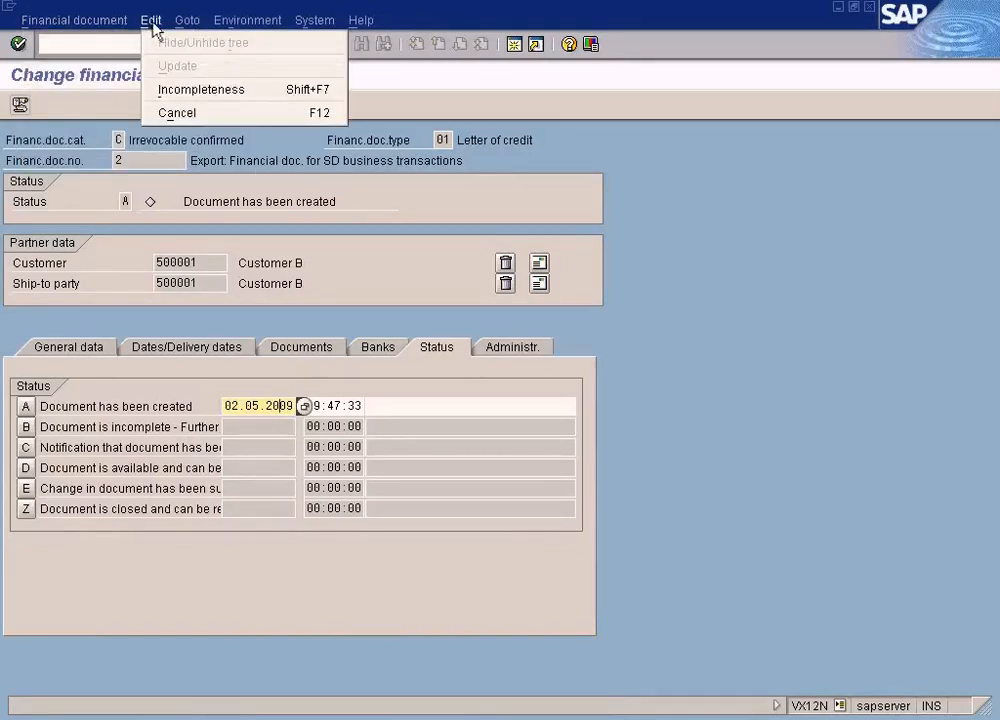
pyautogui.moveTo(186, 24)
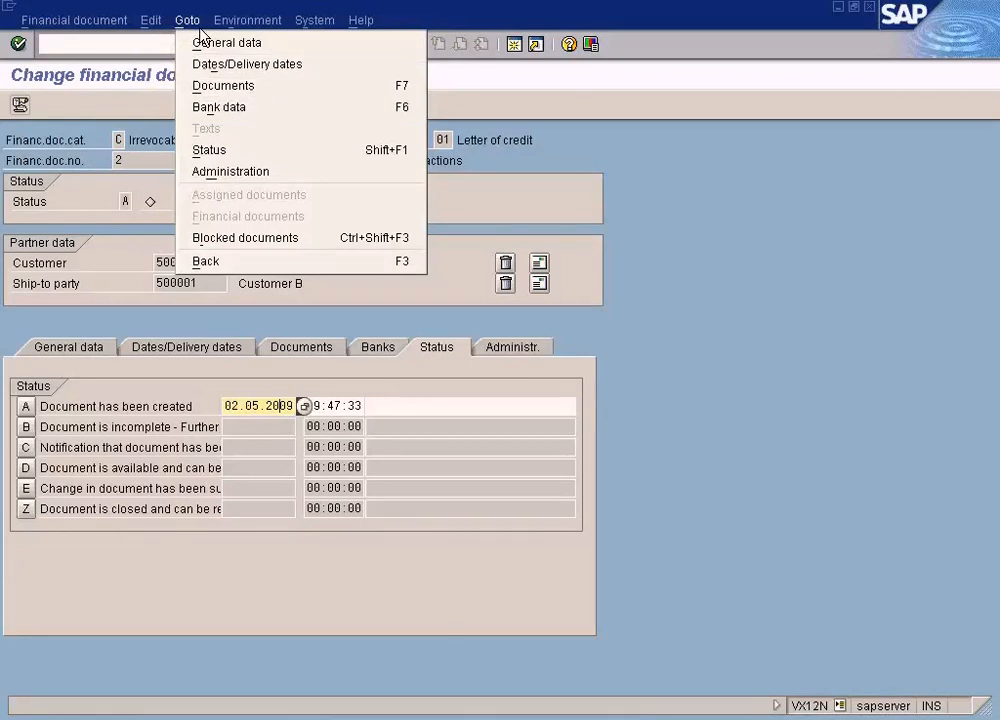
pyautogui.moveTo(247, 22)
pyautogui.moveTo(257, 44)
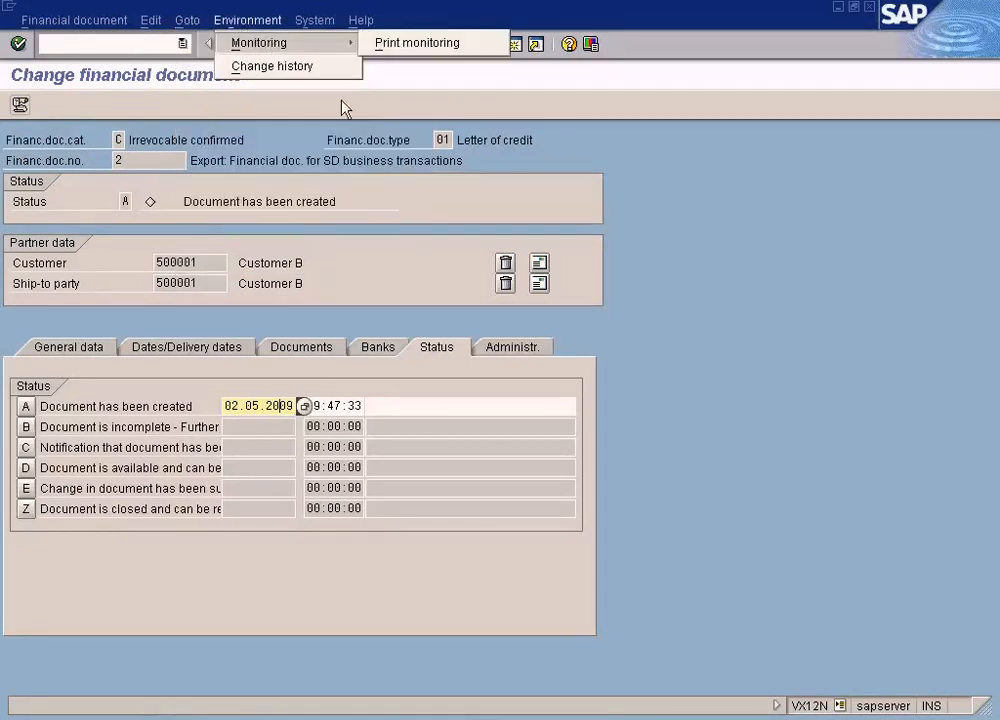
pyautogui.click(670, 307)
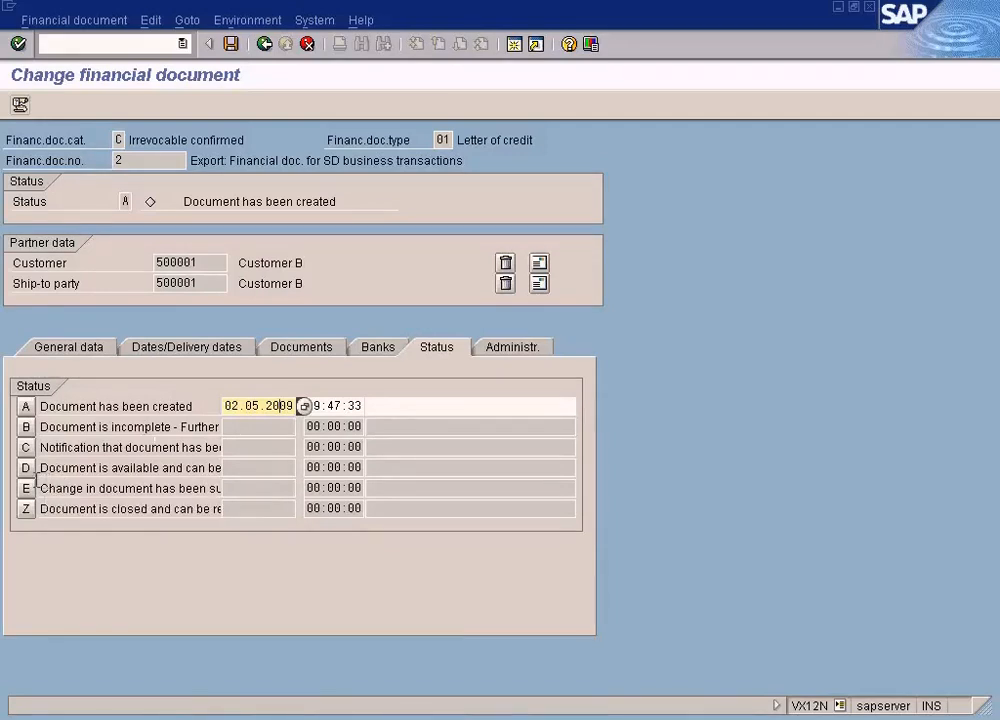
# Set the document's status to D, available and can be used, add the remark "Ready to use", and save it
pyautogui.click(26, 467)
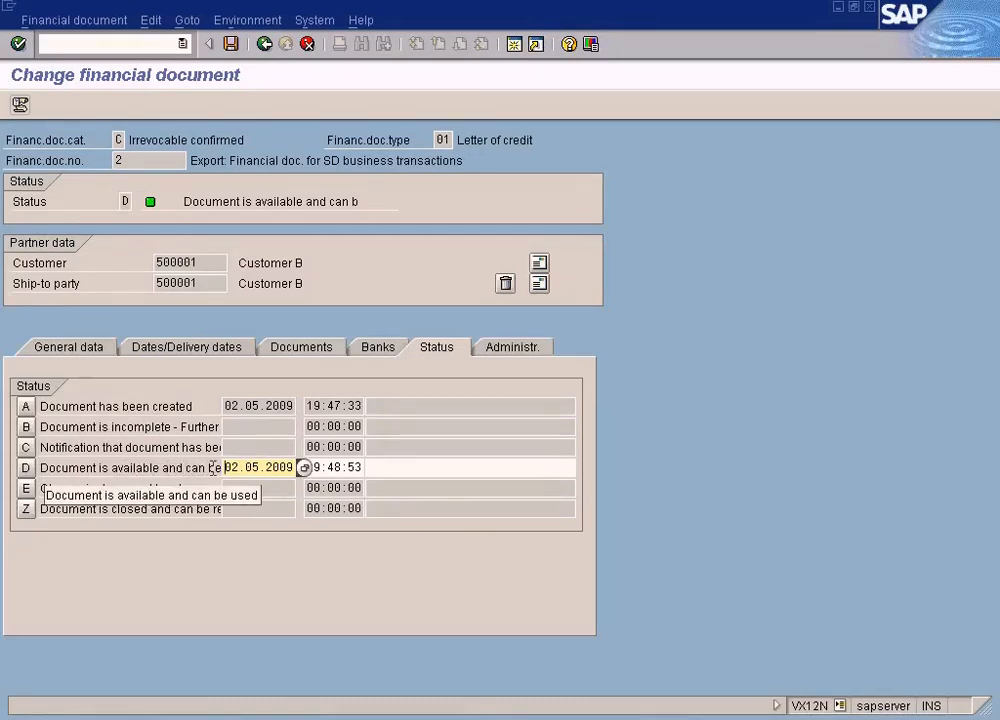
pyautogui.click(378, 467)
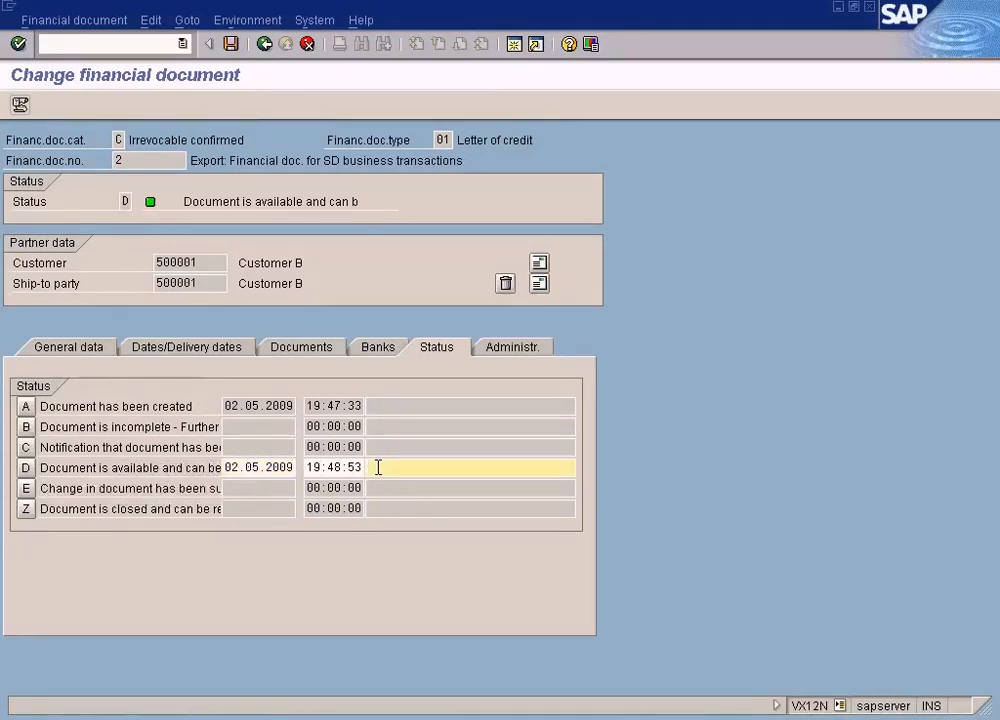
pyautogui.write('Ready to use')
pyautogui.click(231, 44)
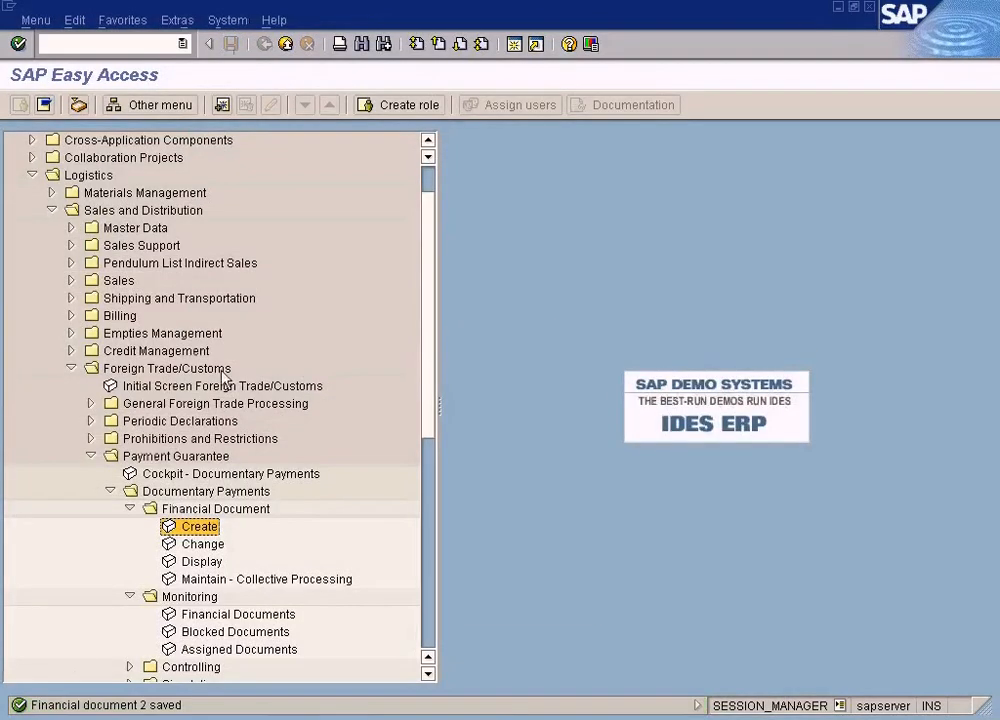
# Reopen financial document 2 for changing, review its status data, and return to the main menu
pyautogui.doubleClick(200, 546)
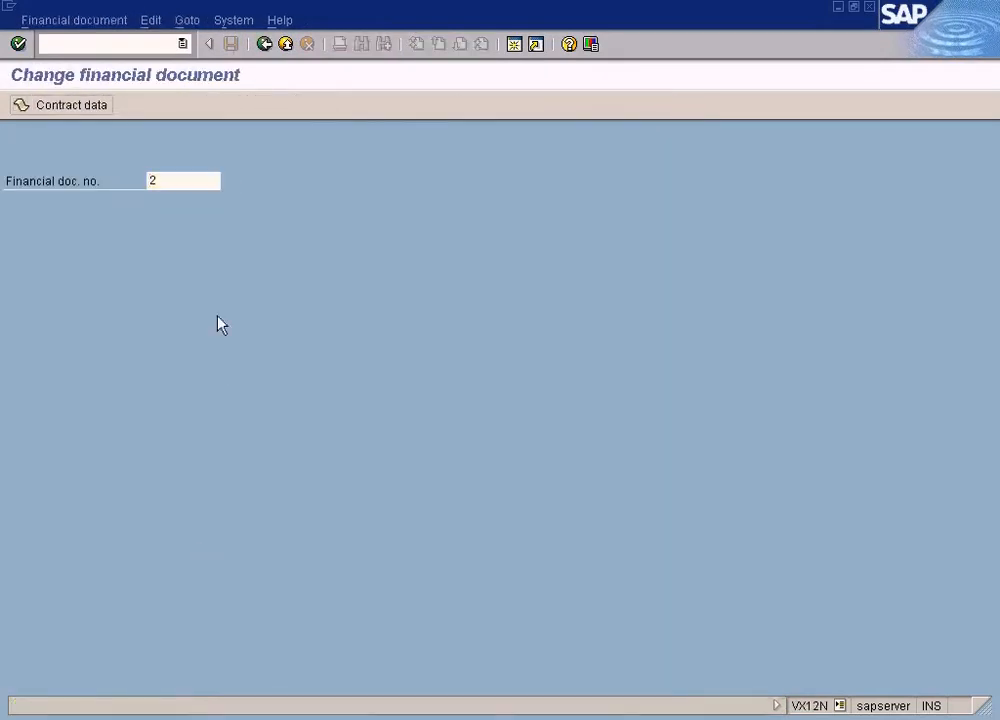
pyautogui.press('Return')
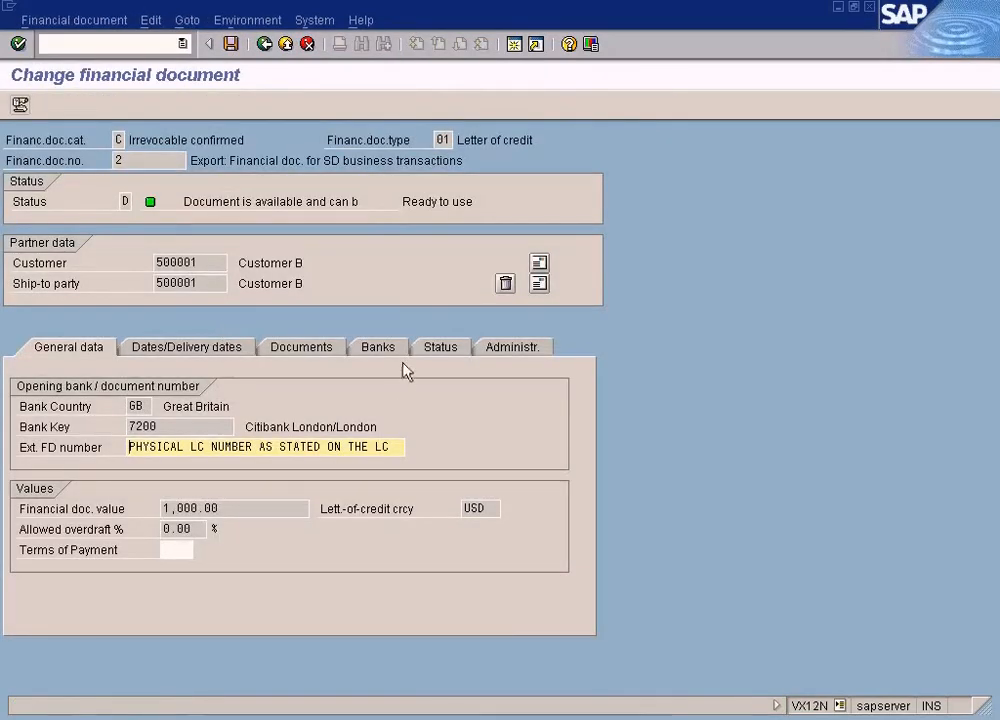
pyautogui.click(455, 357)
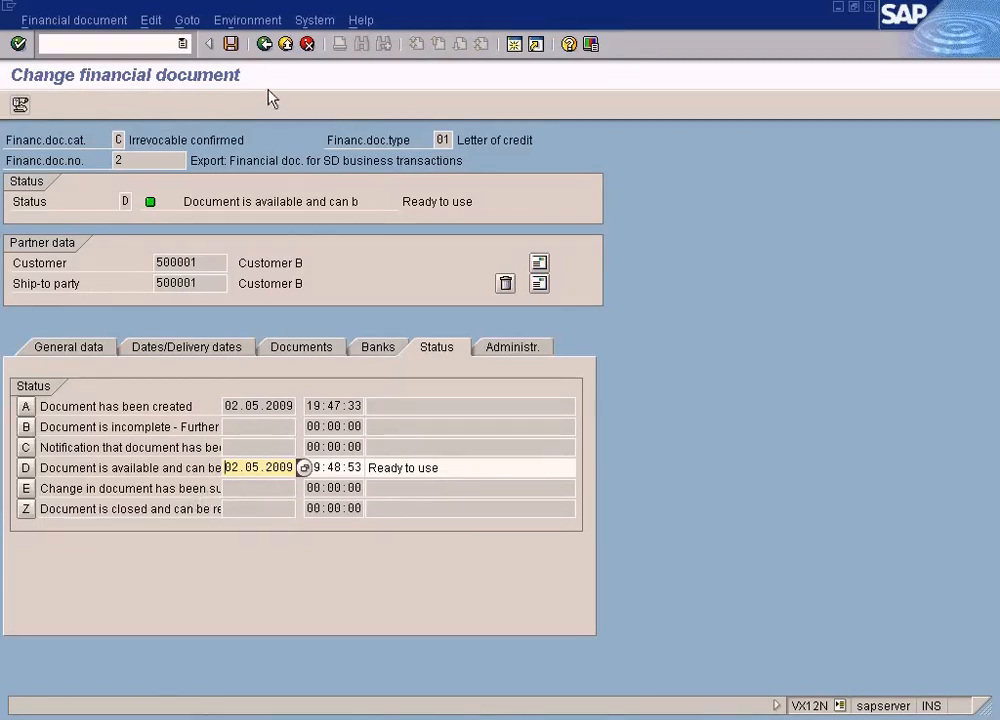
pyautogui.click(147, 160)
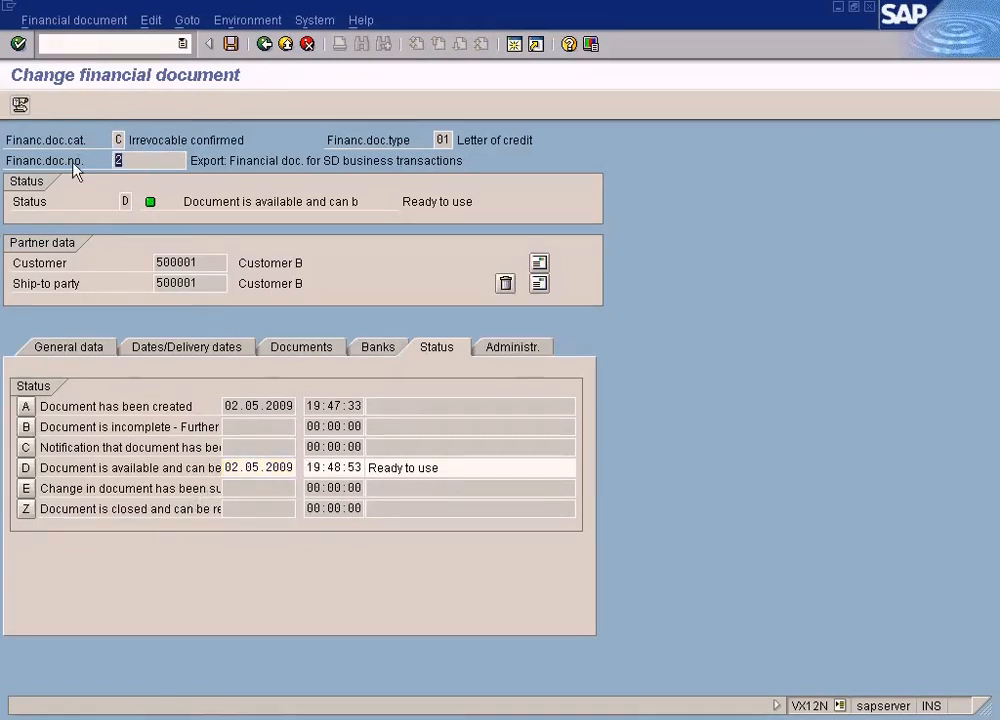
pyautogui.click(265, 45)
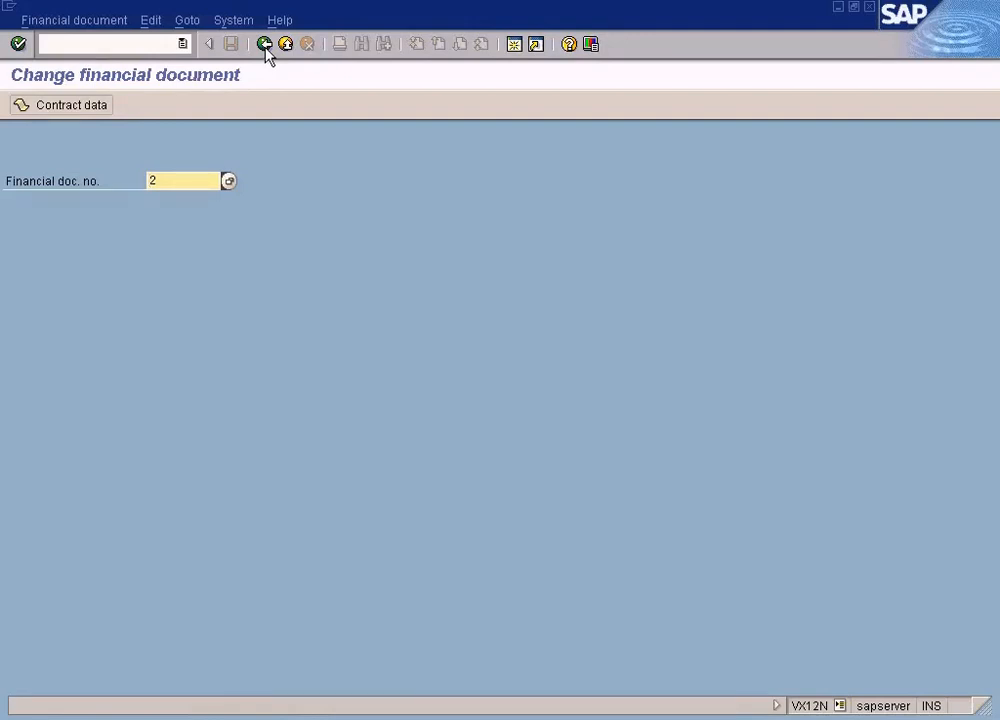
pyautogui.click(266, 45)
# Switch to Paint to view the diagram "Letter of credit assignment to sales order.JPG", and return to SAP
pyautogui.click(708, 718)
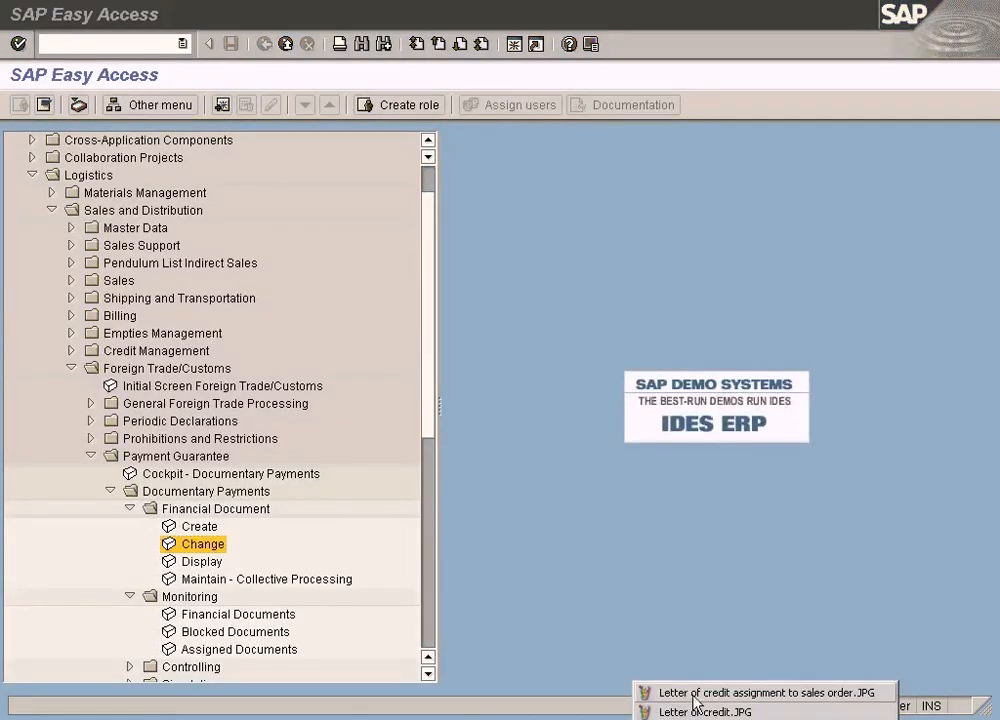
pyautogui.click(697, 692)
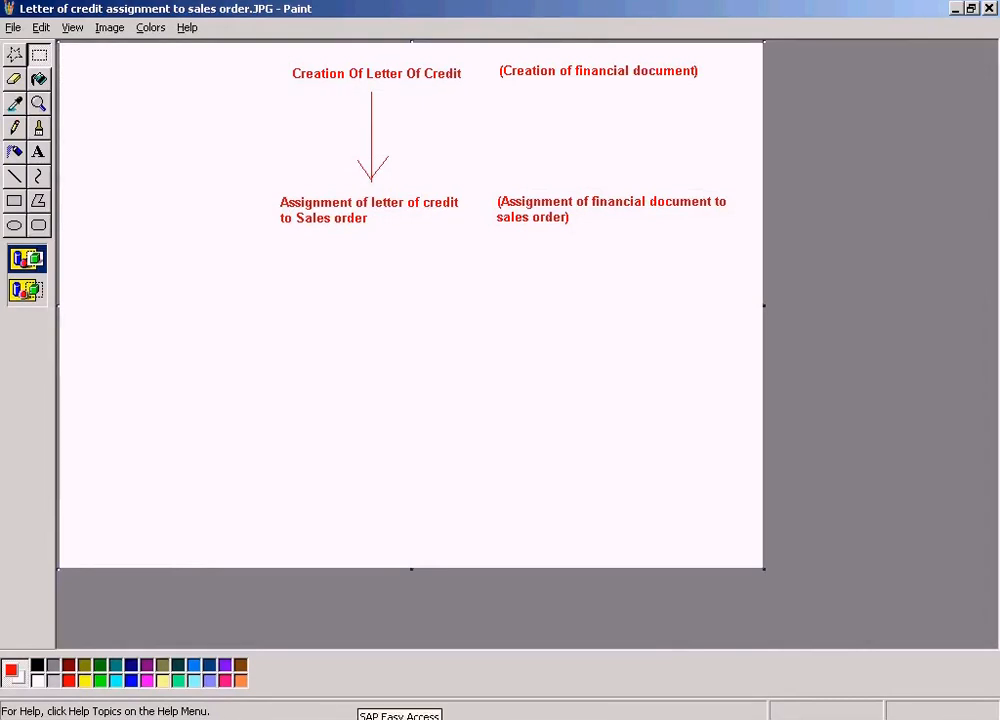
pyautogui.click(380, 718)
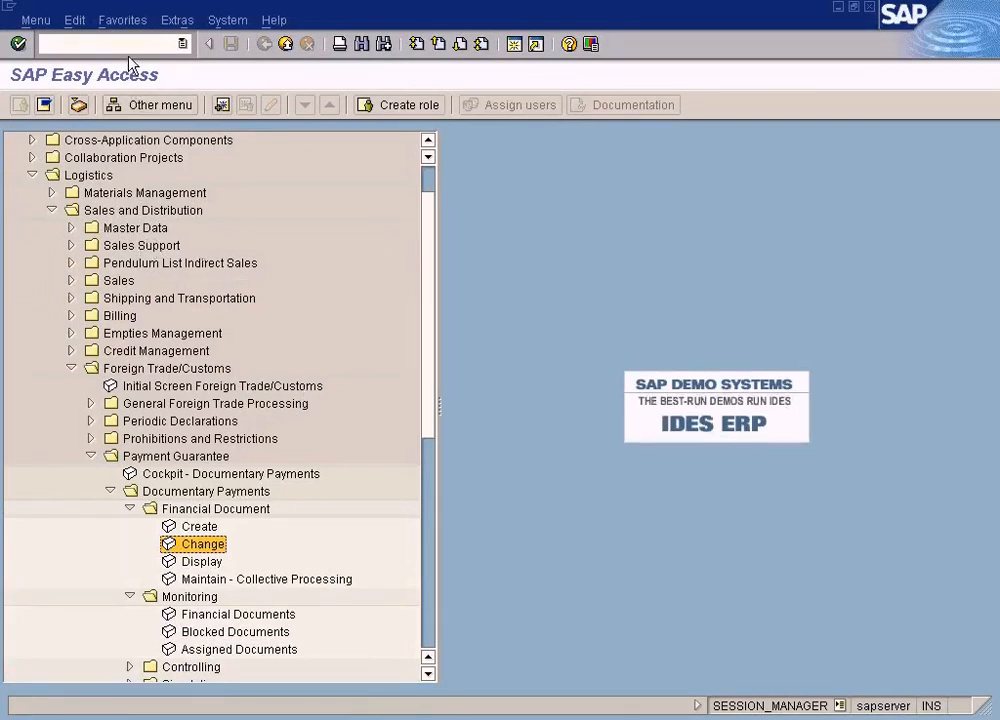
# Open a new SAP session and start creating a standard sales order in Sales and Distribution
pyautogui.click(515, 45)
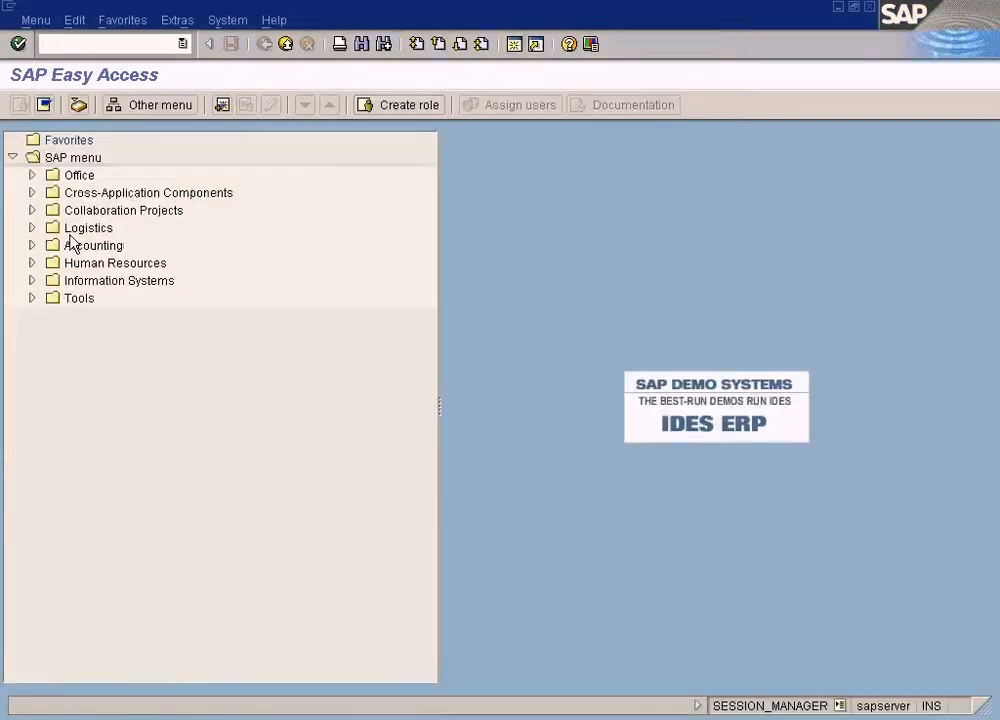
pyautogui.click(32, 228)
pyautogui.click(49, 263)
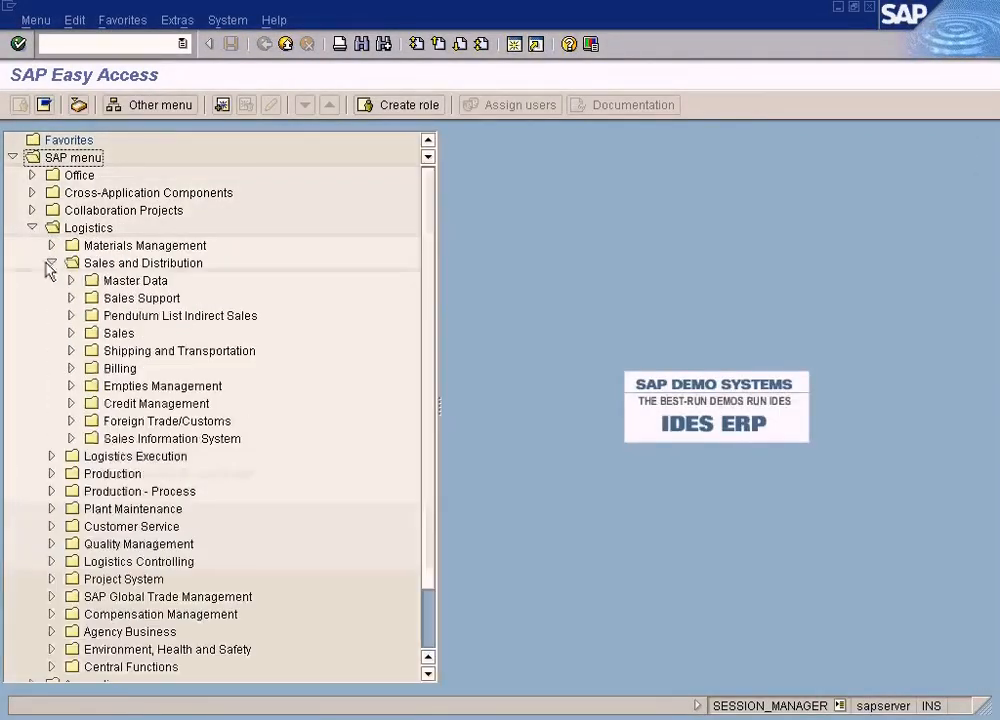
pyautogui.click(72, 334)
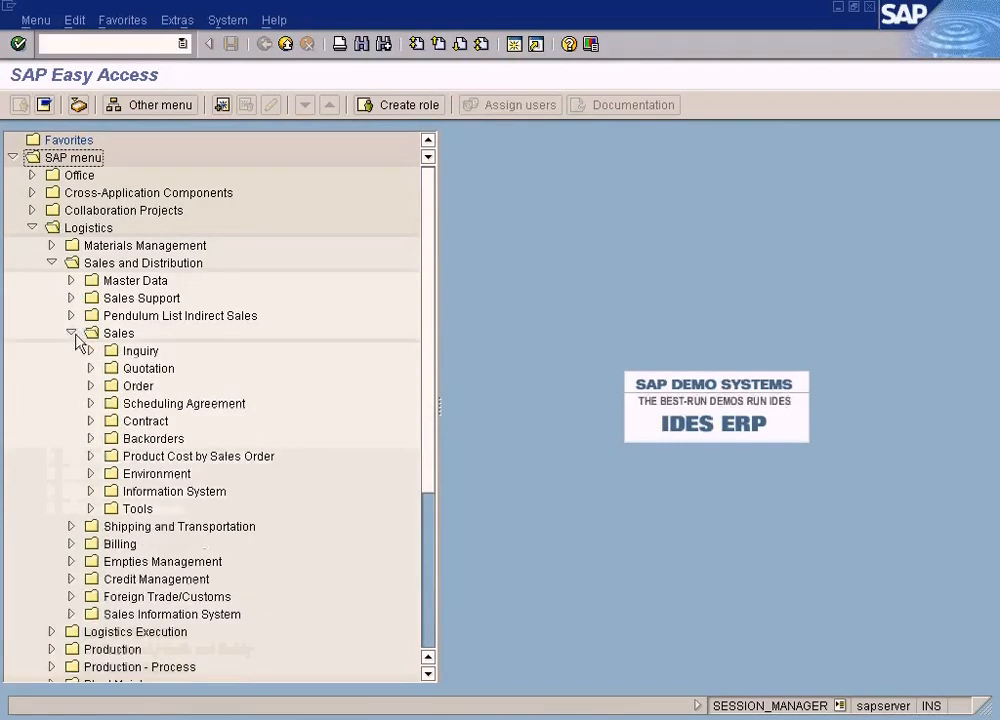
pyautogui.click(90, 385)
pyautogui.doubleClick(162, 404)
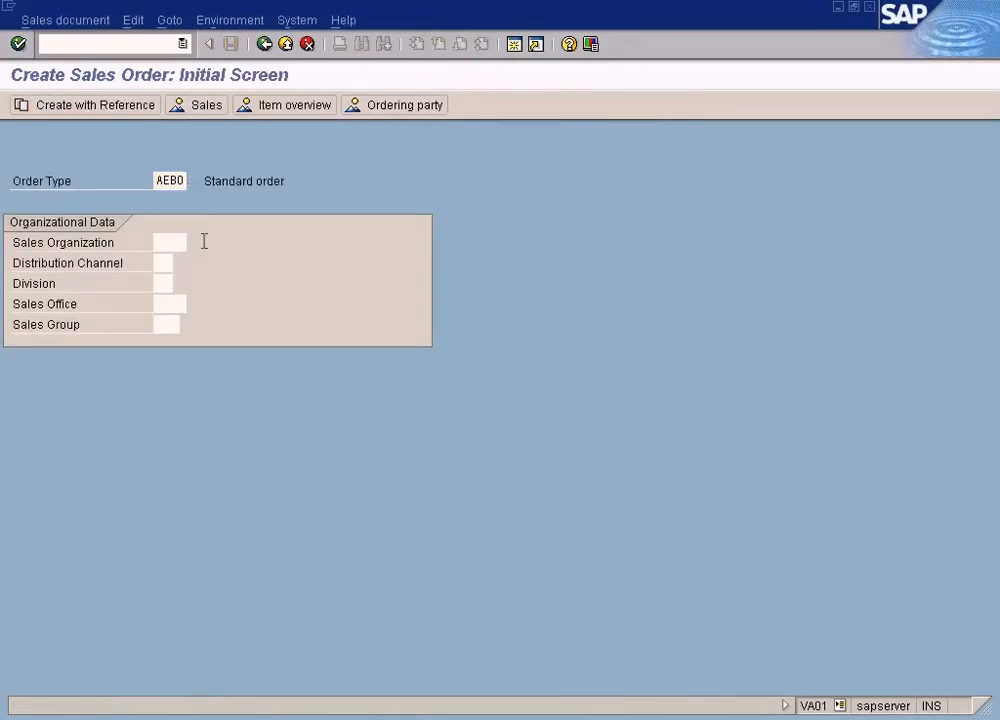
pyautogui.press('Return')
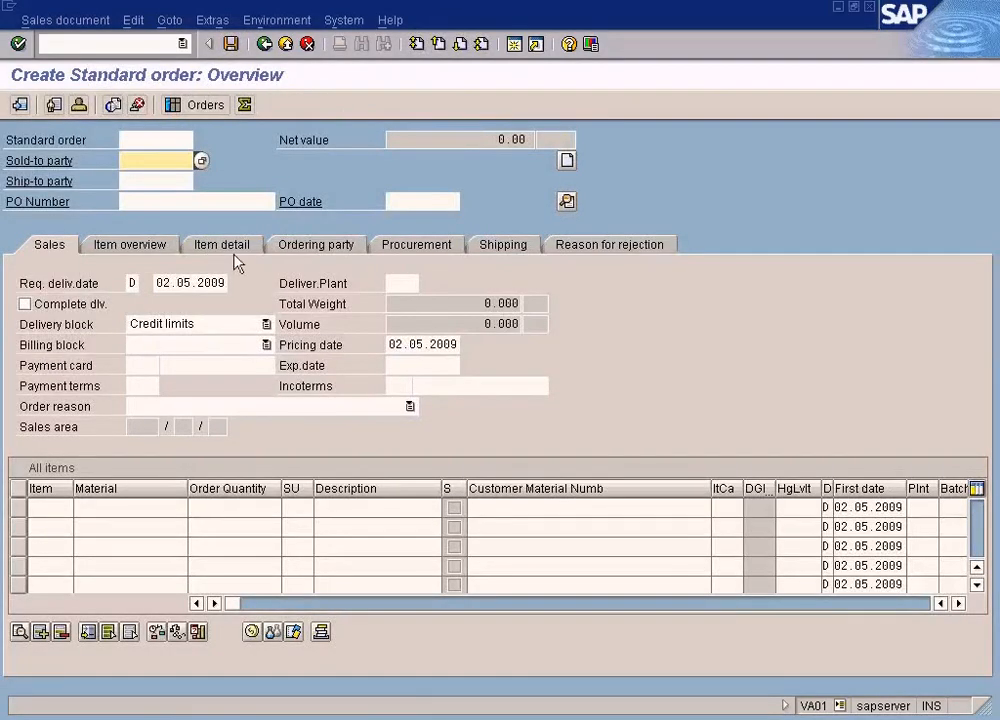
# Examine the financial document functions offered for the sales order, and exit the order without saving
pyautogui.click(212, 20)
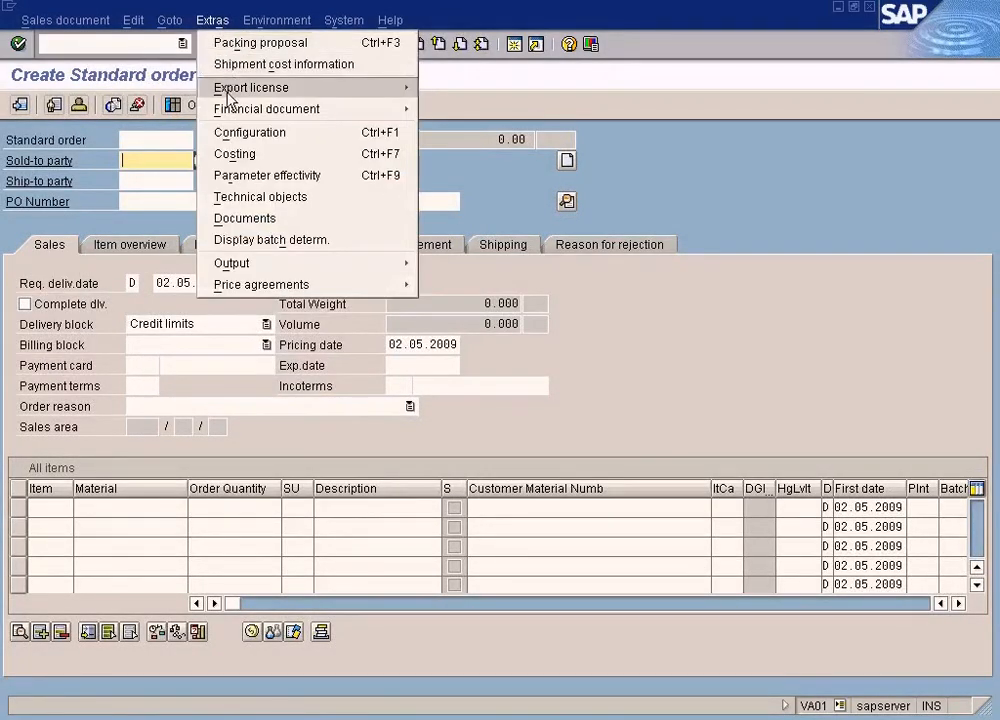
pyautogui.moveTo(384, 110)
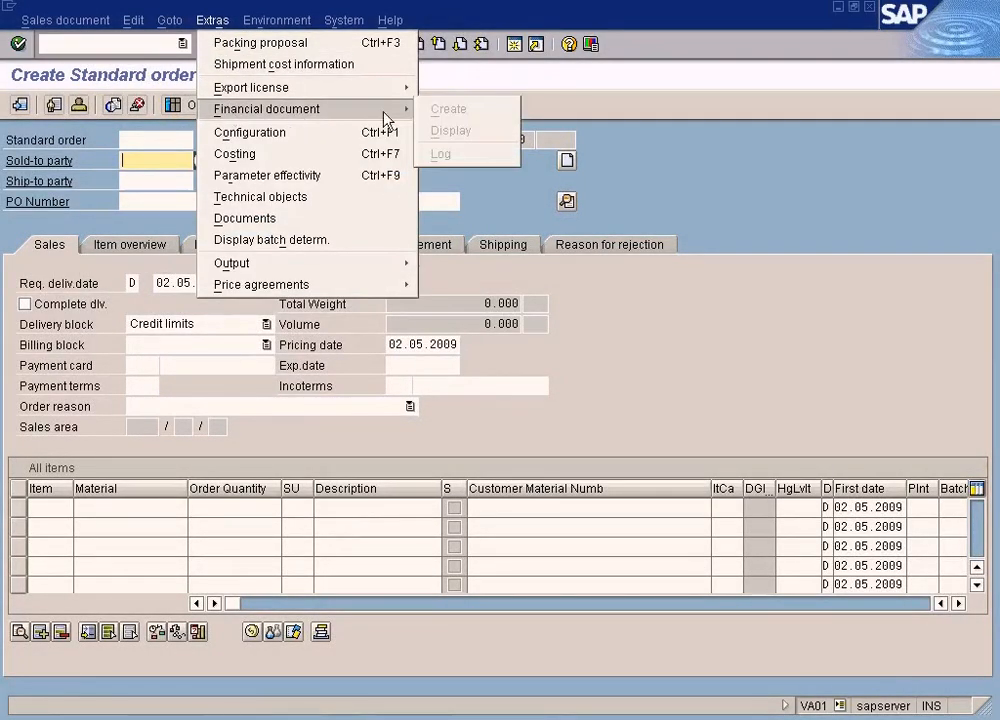
pyautogui.click(453, 132)
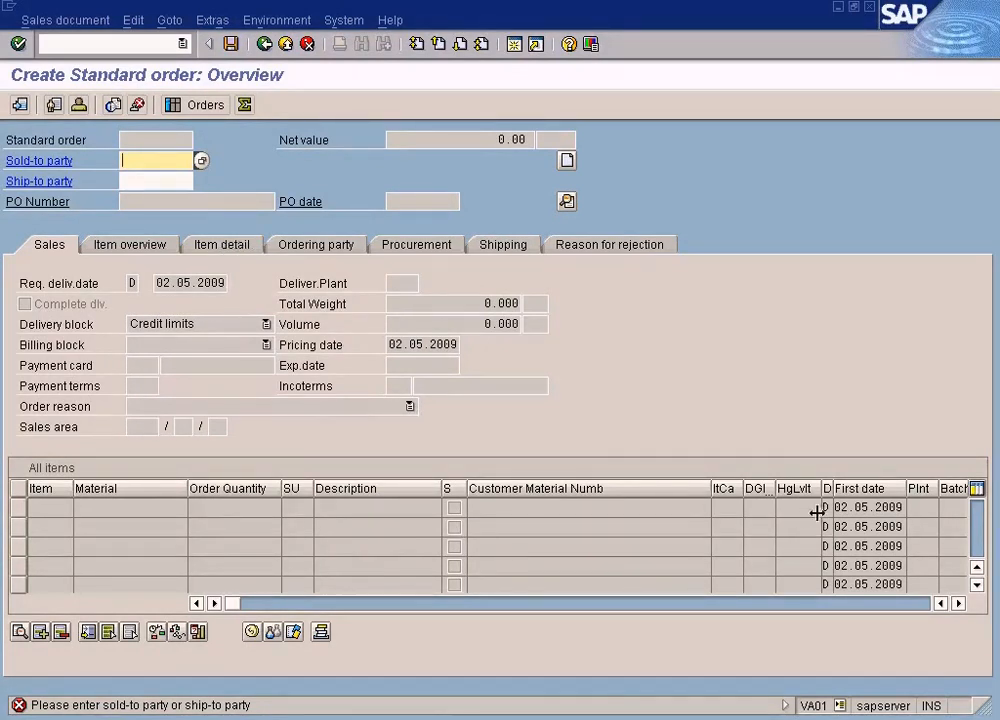
pyautogui.click(170, 22)
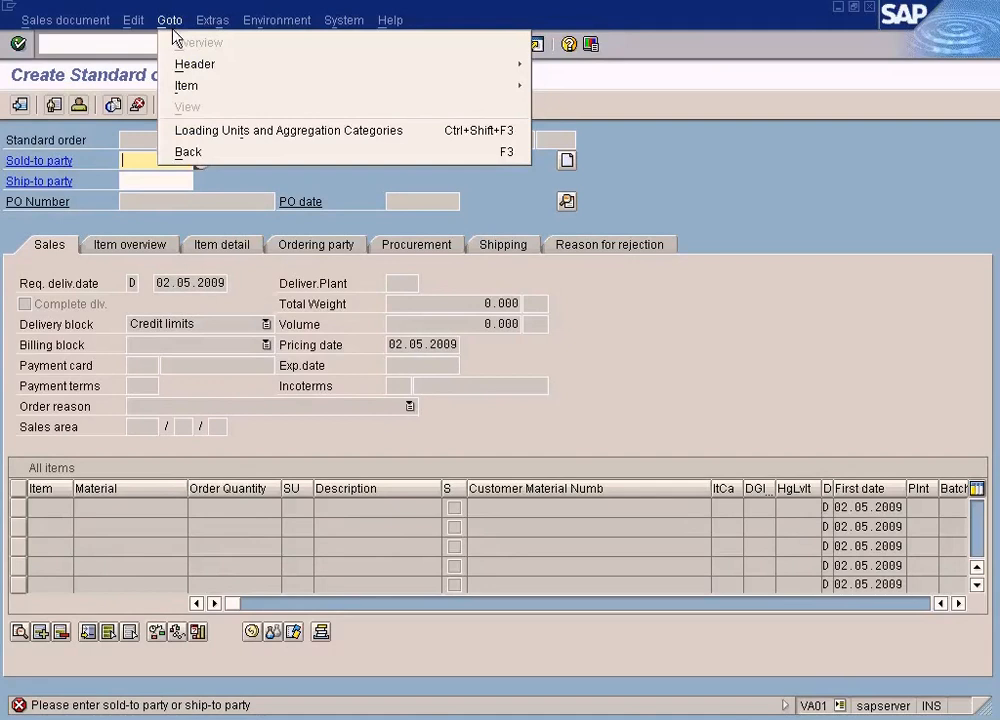
pyautogui.moveTo(204, 28)
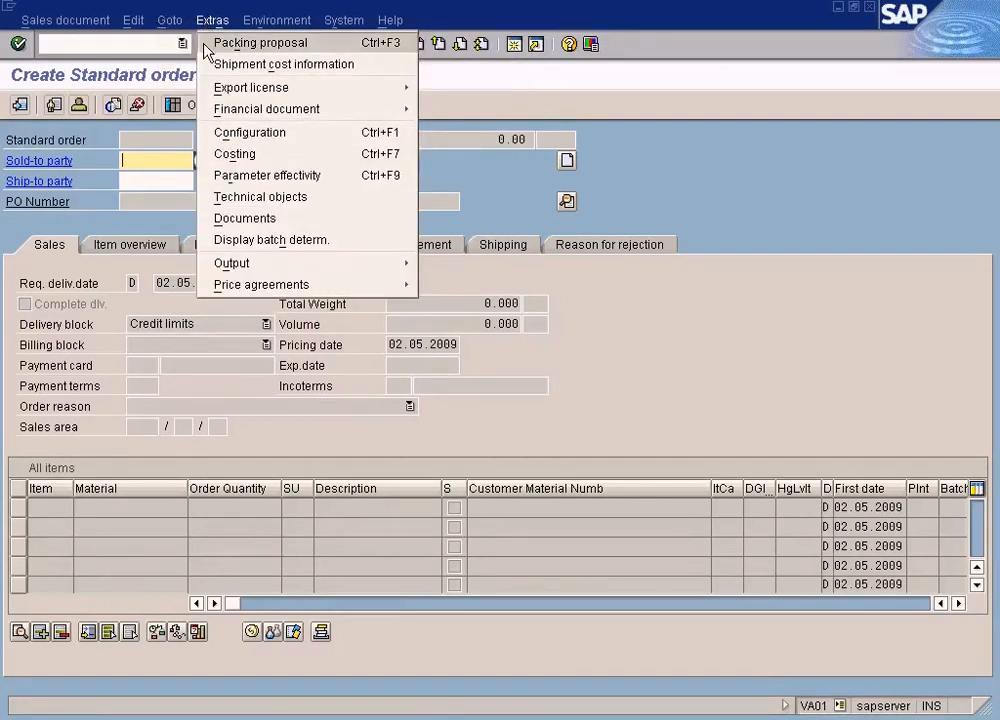
pyautogui.click(794, 147)
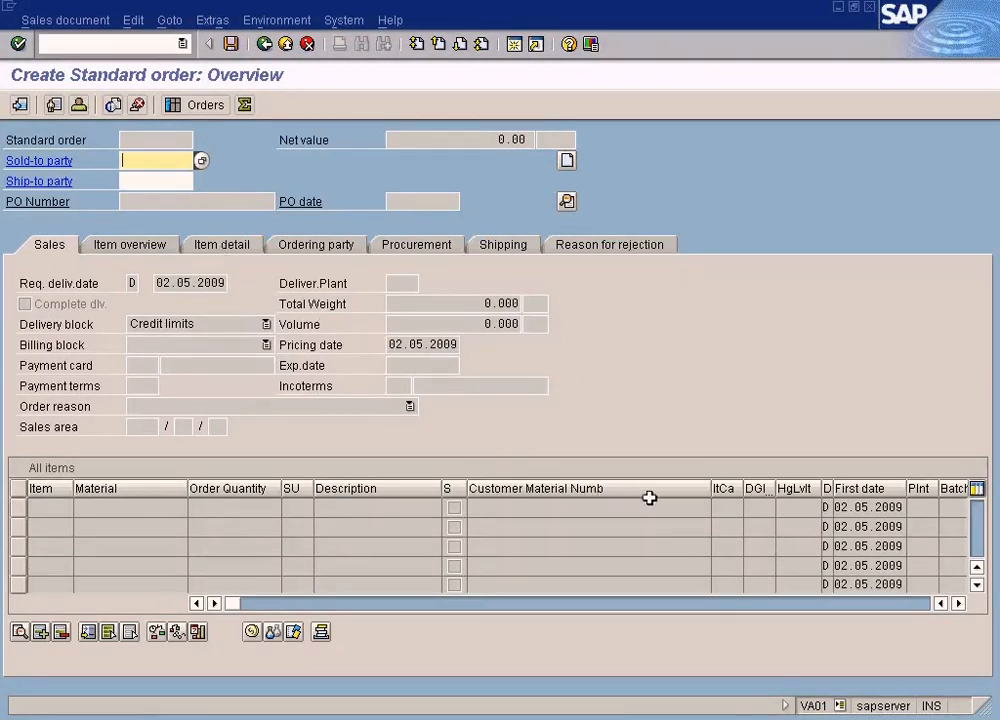
pyautogui.click(290, 46)
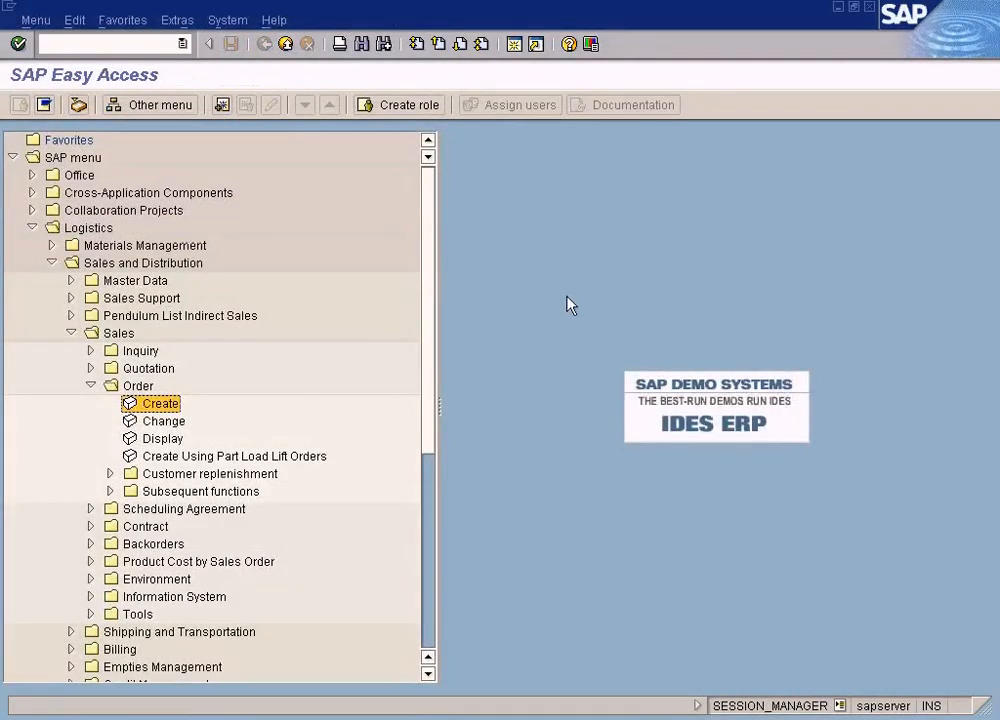
# Switch to Paint to review the parties and flow in "Letter of credit.JPG", and return to SAP
pyautogui.click(690, 716)
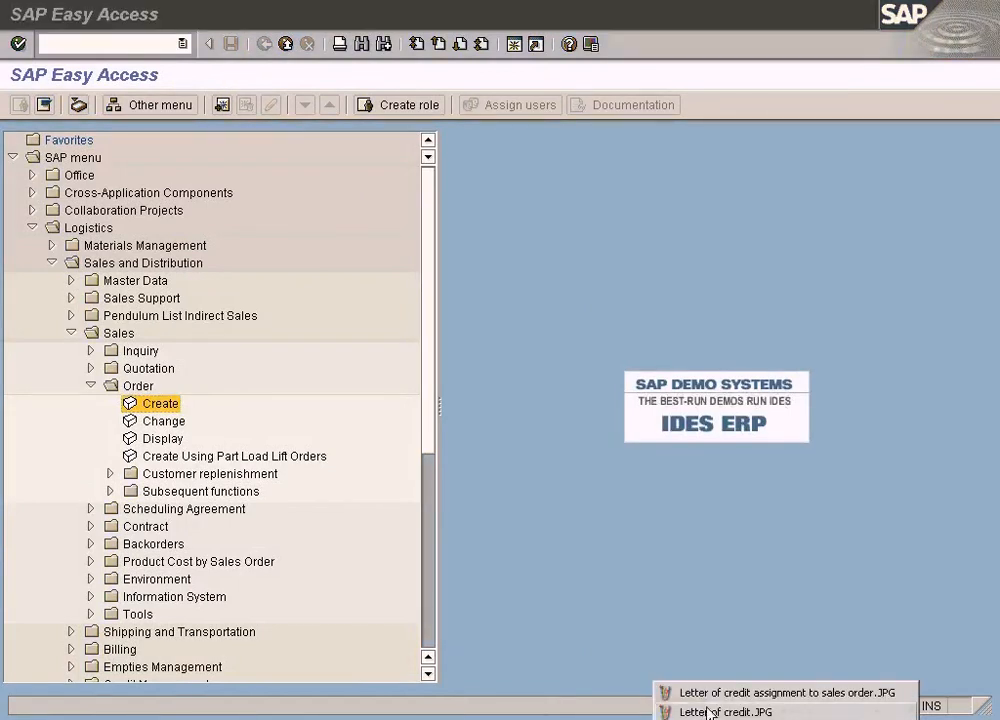
pyautogui.click(720, 712)
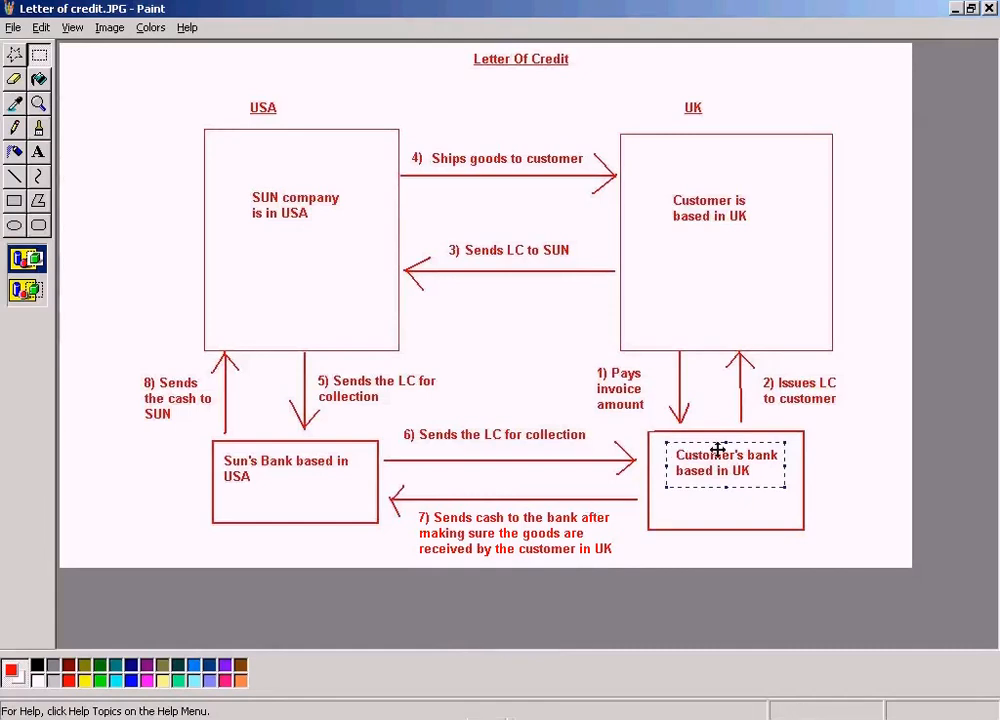
pyautogui.click(514, 718)
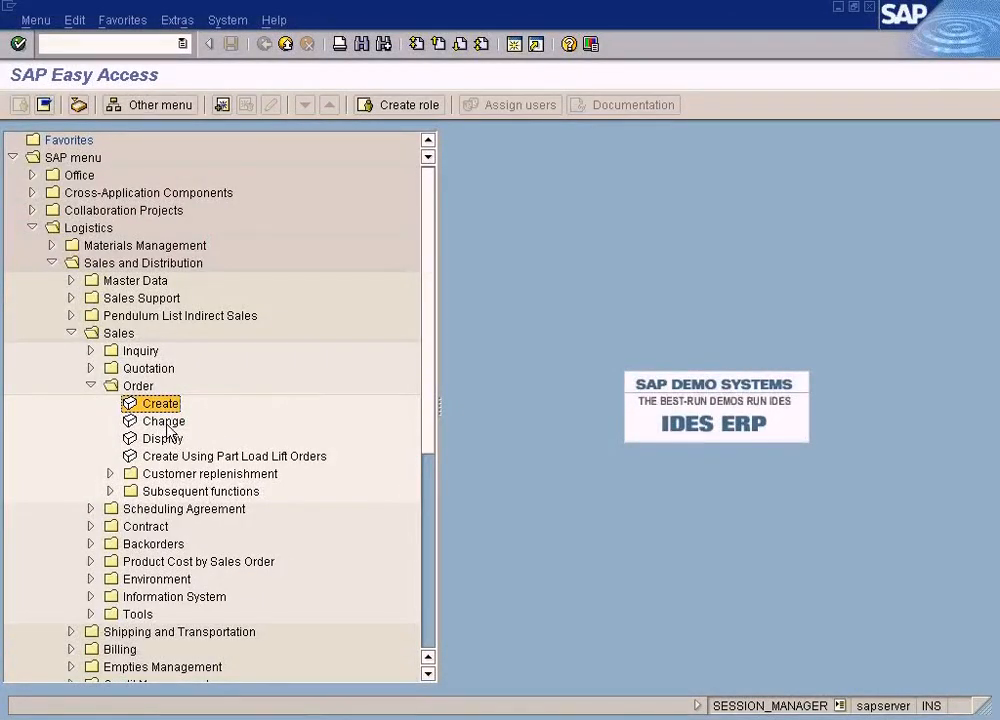
# In the session with the financial document menu, open financial document 2 for changing and display its status data
pyautogui.click(432, 570)
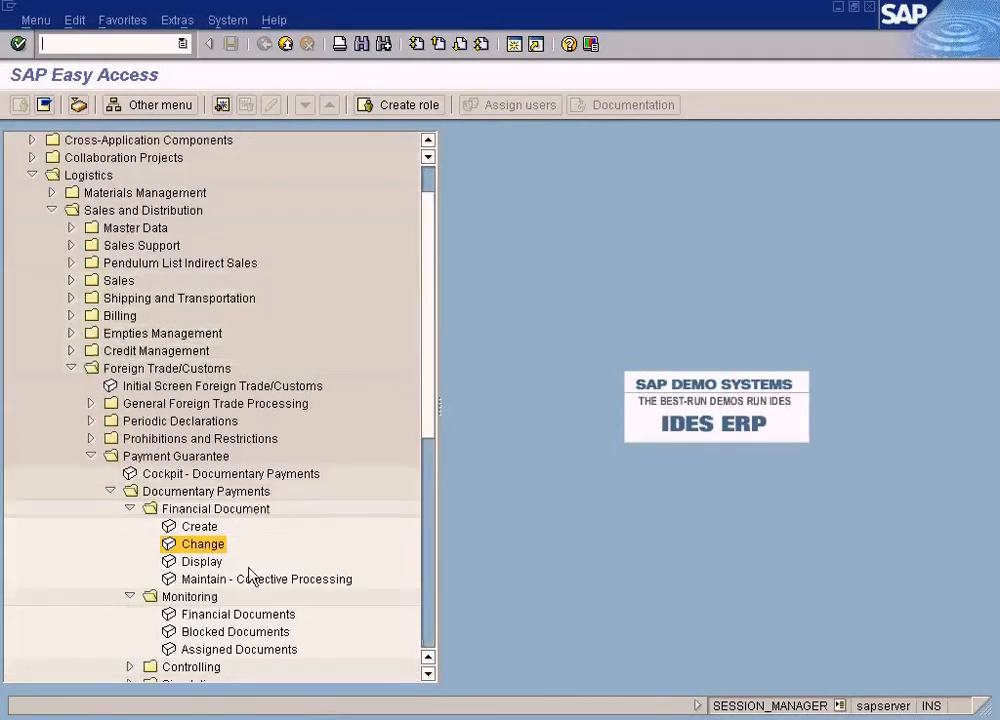
pyautogui.doubleClick(212, 544)
pyautogui.write('2')
pyautogui.press('Return')
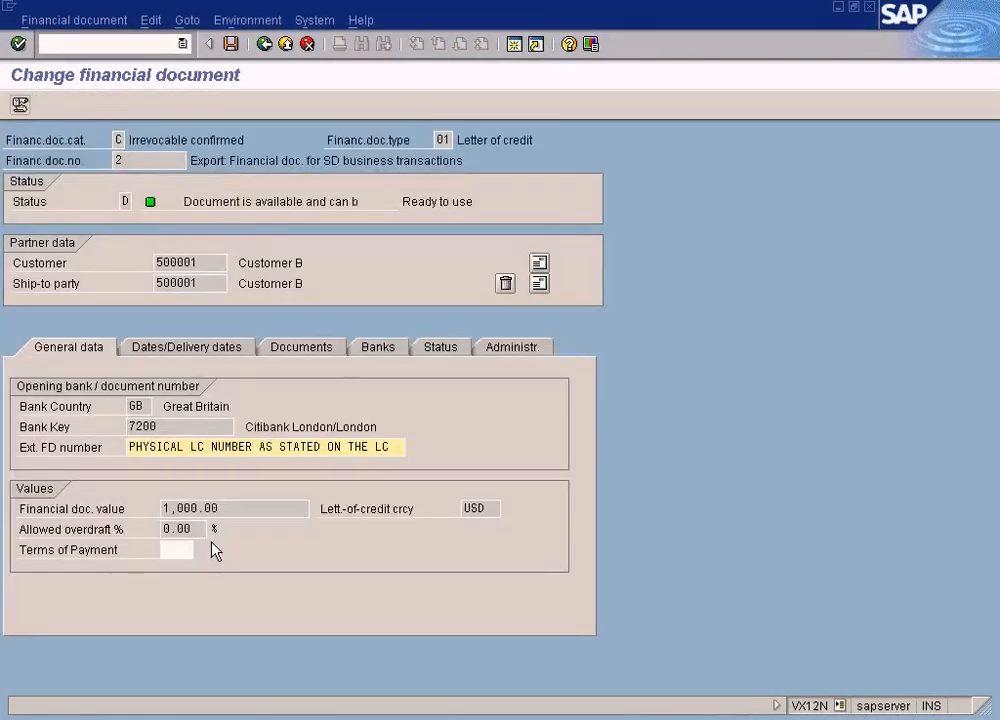
pyautogui.click(429, 358)
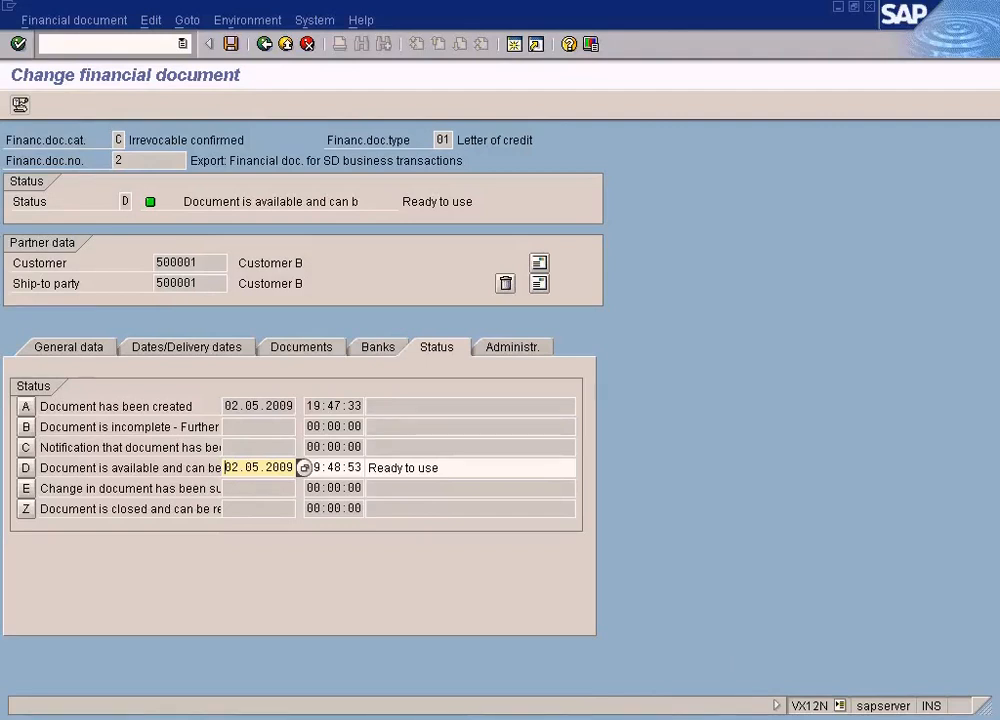
# Examine the collection steps in the Letter of credit diagram in Paint alongside SAP's Post Incoming Payments header data
pyautogui.click(690, 716)
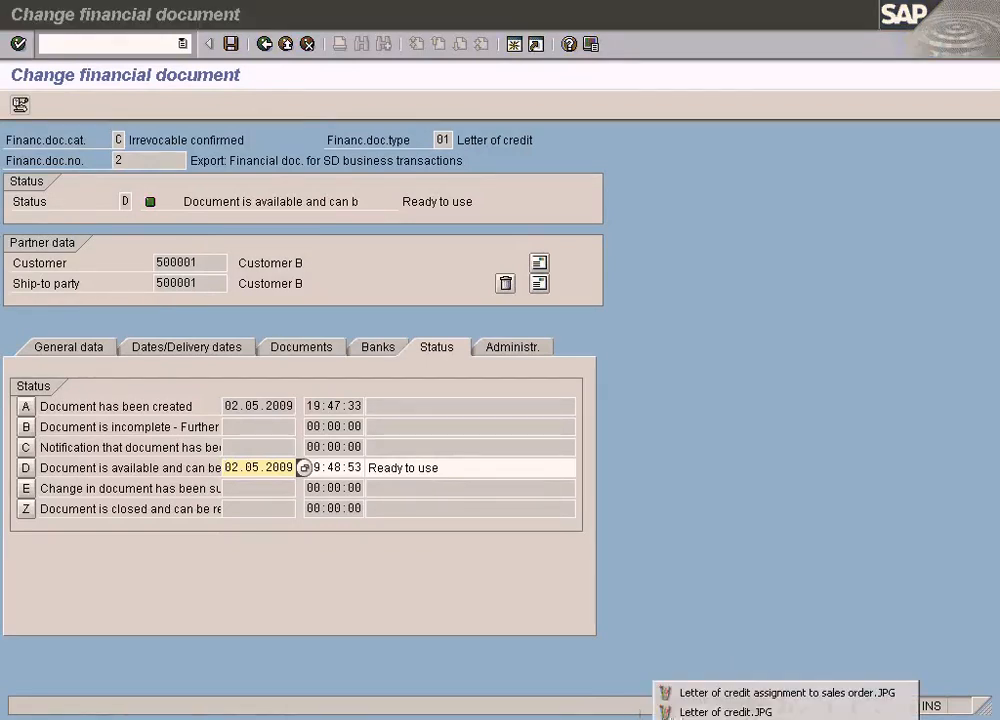
pyautogui.click(700, 712)
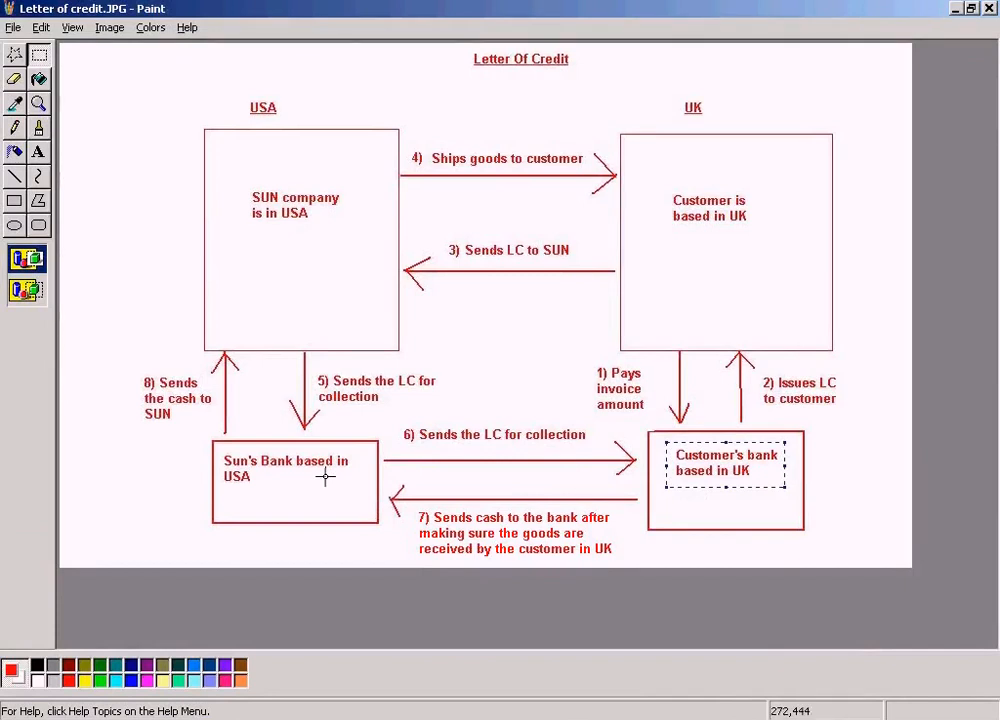
pyautogui.click(462, 717)
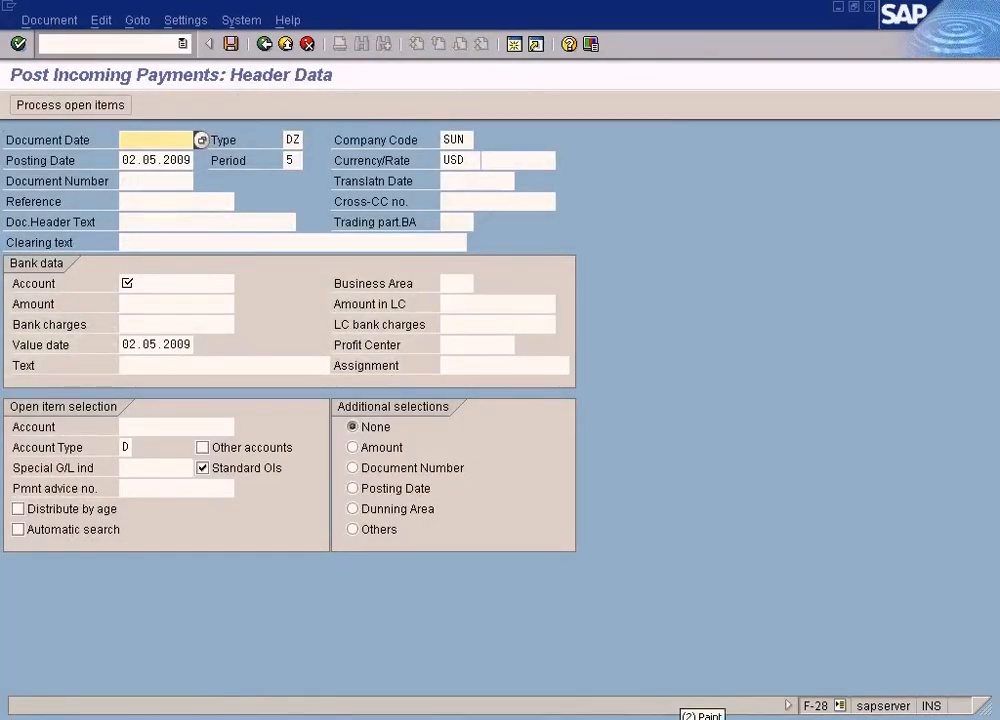
pyautogui.click(684, 719)
pyautogui.click(725, 712)
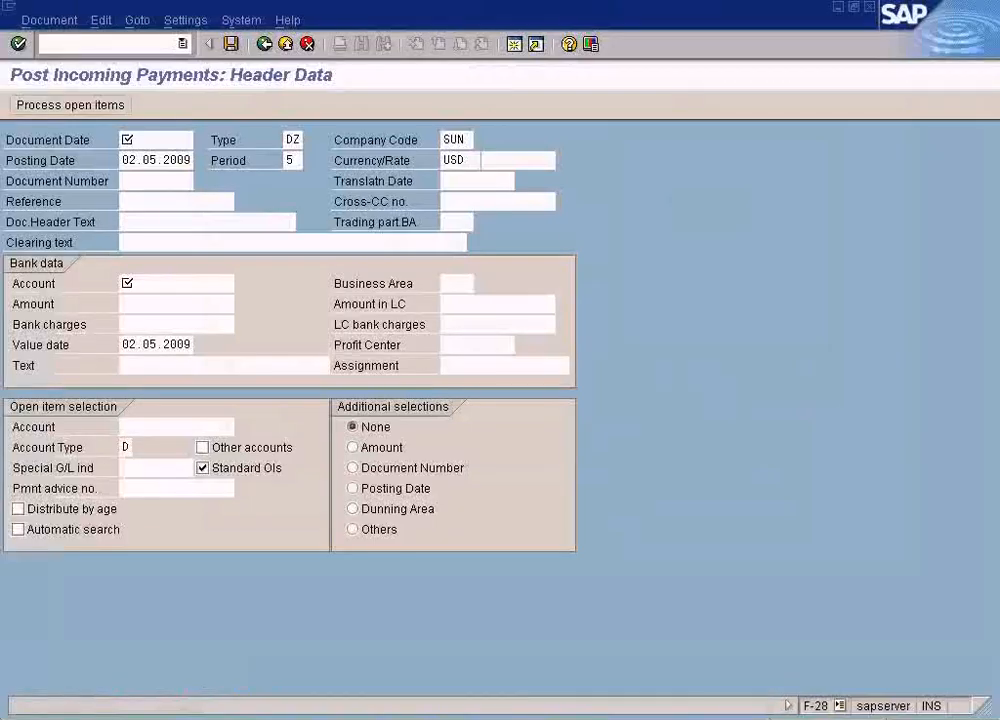
pyautogui.click(160, 141)
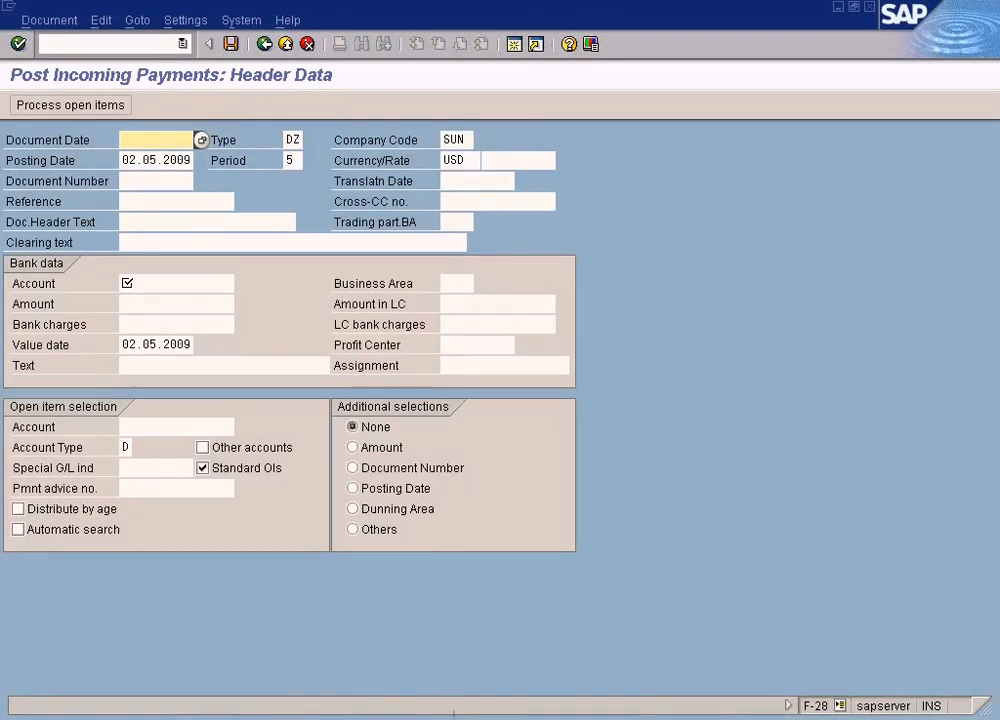
pyautogui.click(453, 712)
pyautogui.click(720, 709)
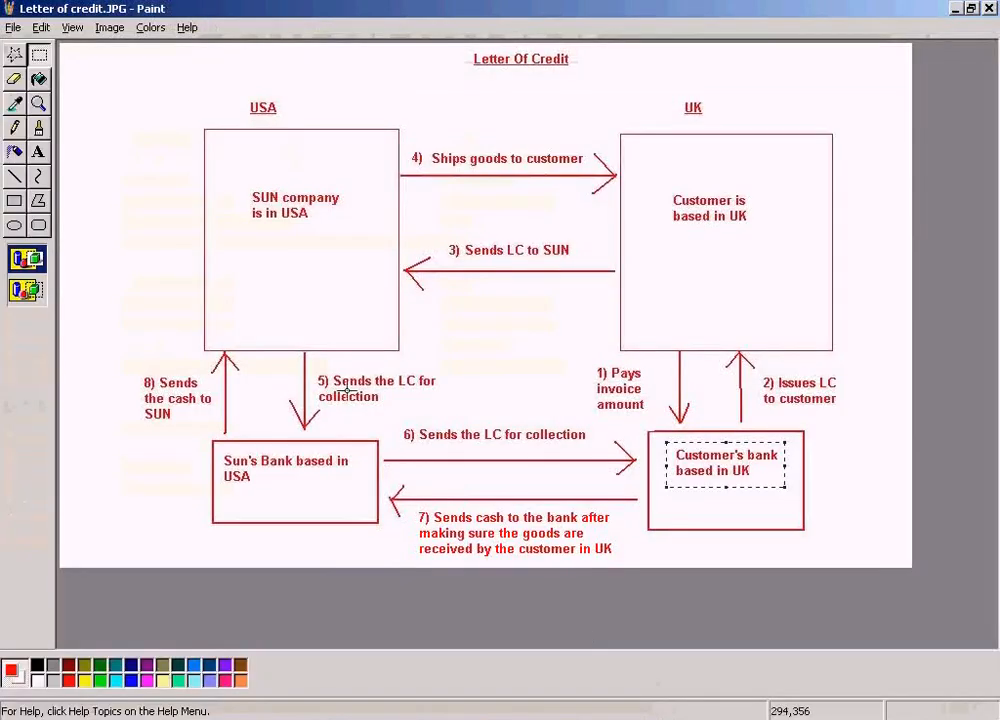
pyautogui.click(465, 305)
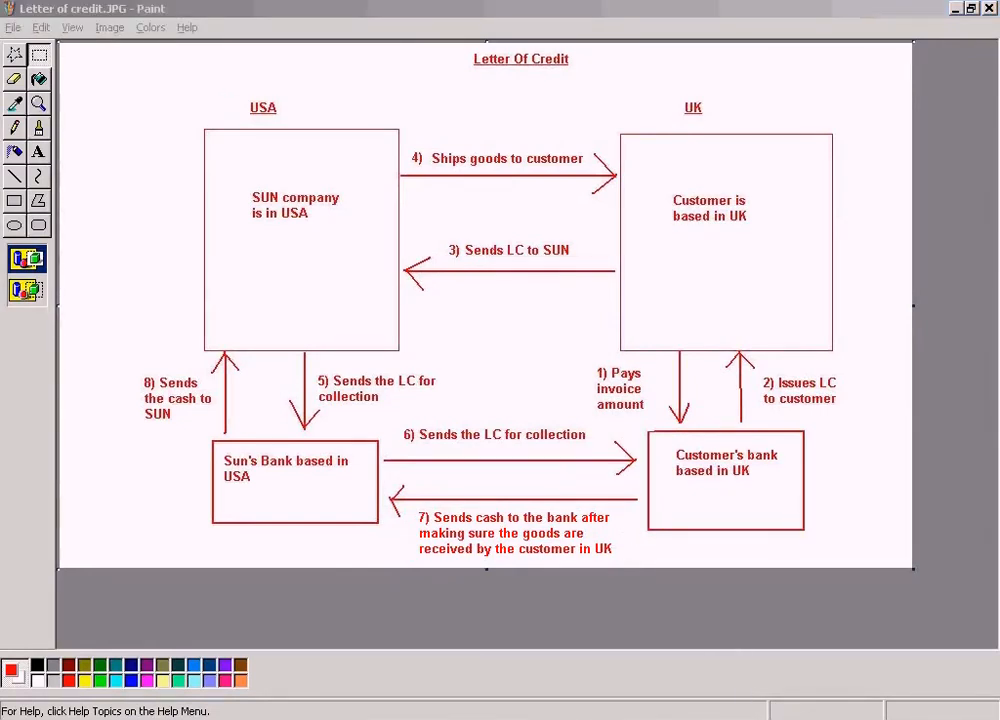
pyautogui.click(788, 718)
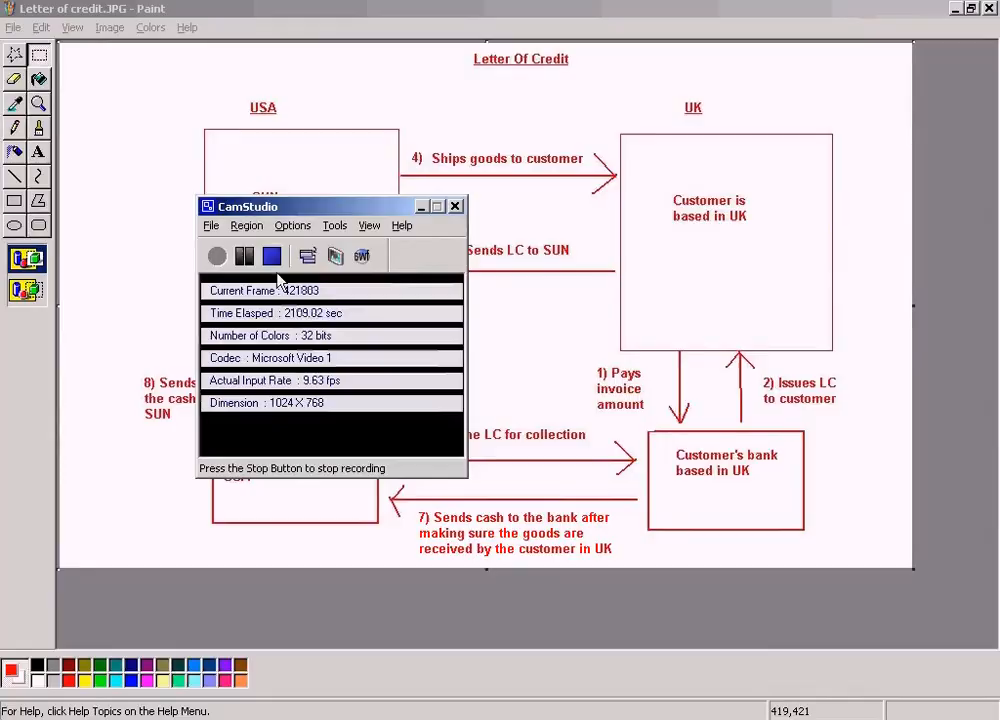
pyautogui.click(244, 256)
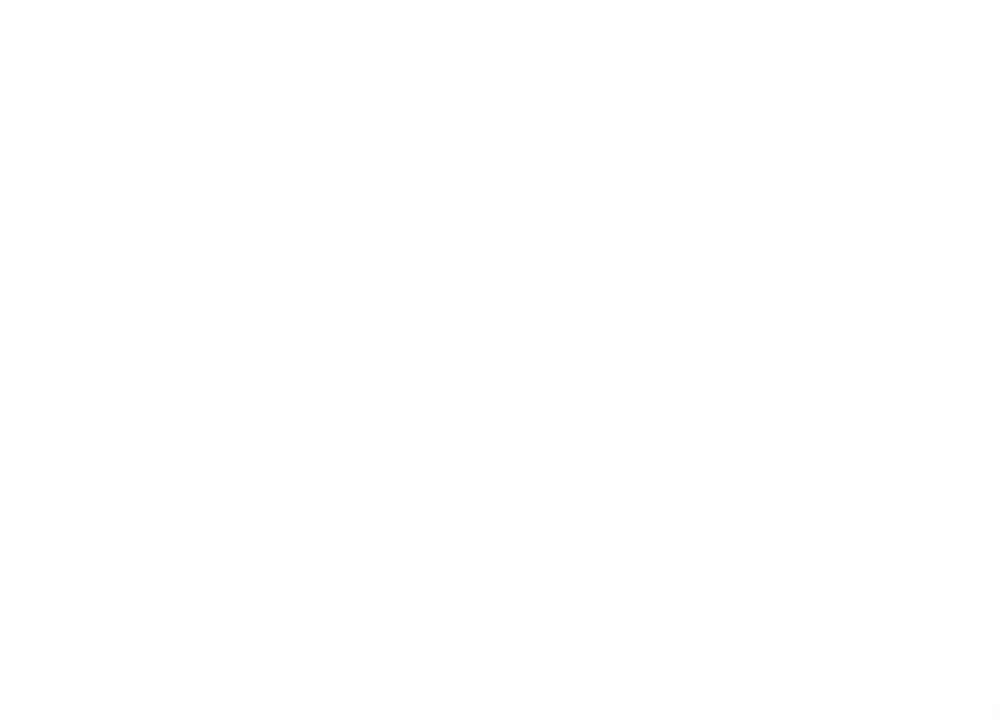